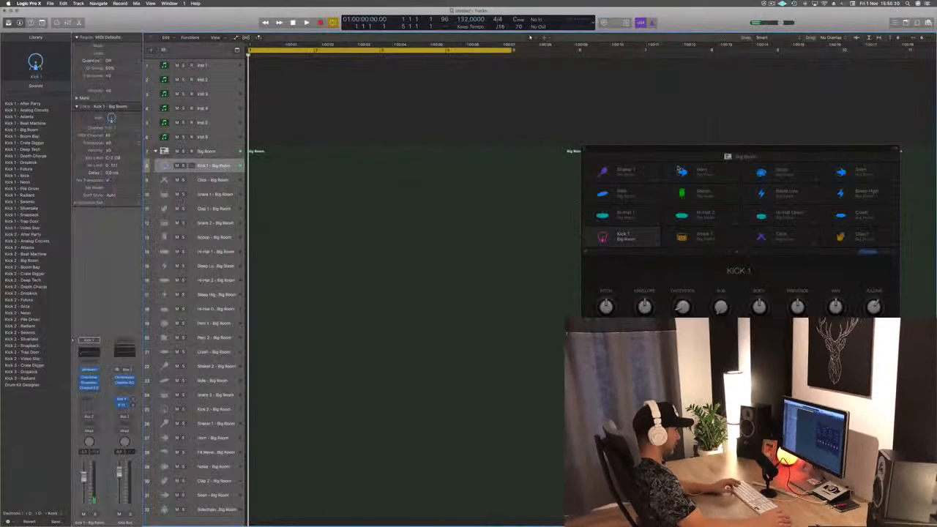
Record four kick hits on the Kick 1 track with Musical Typing and trim the recorded region to one bar
key("super+k")
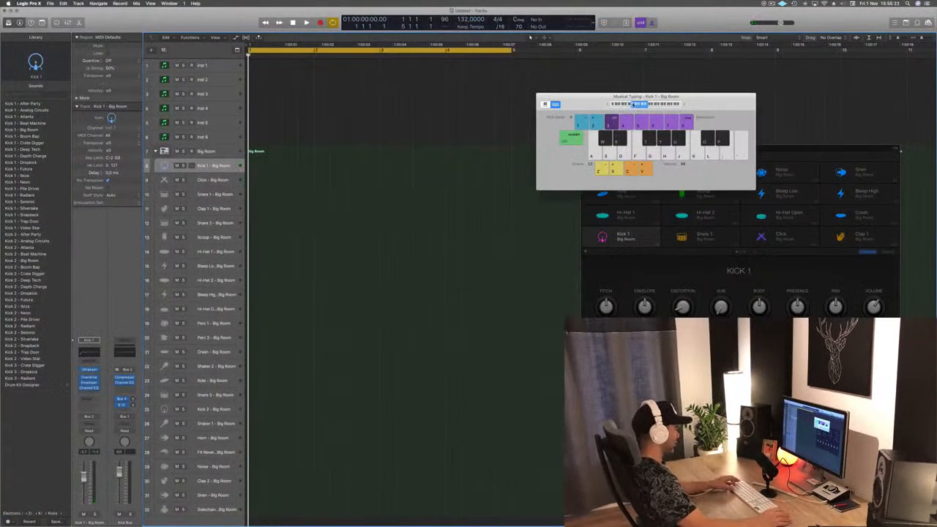
key("r")
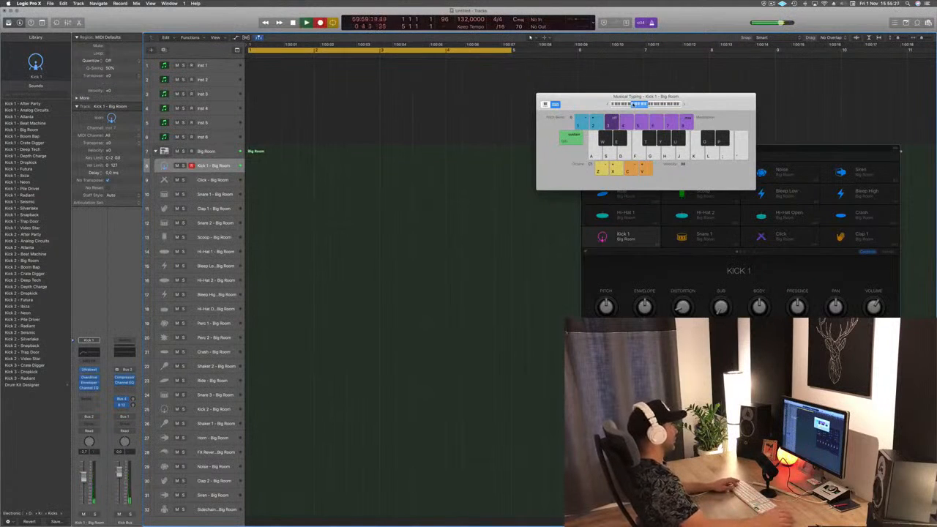
key("a")
key("a")
key("a")
key("a")
key("space")
left_click_drag(277, 166, 280, 166)
left_click_drag(347, 167, 316, 167)
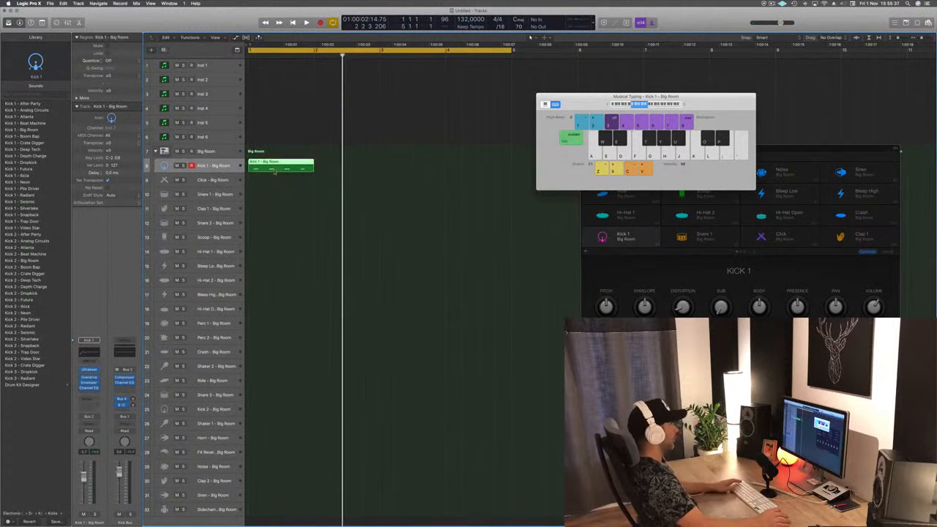
Move the recorded kick notes to the start of the bar and quantize them all to 1/16 notes
double_click(279, 164)
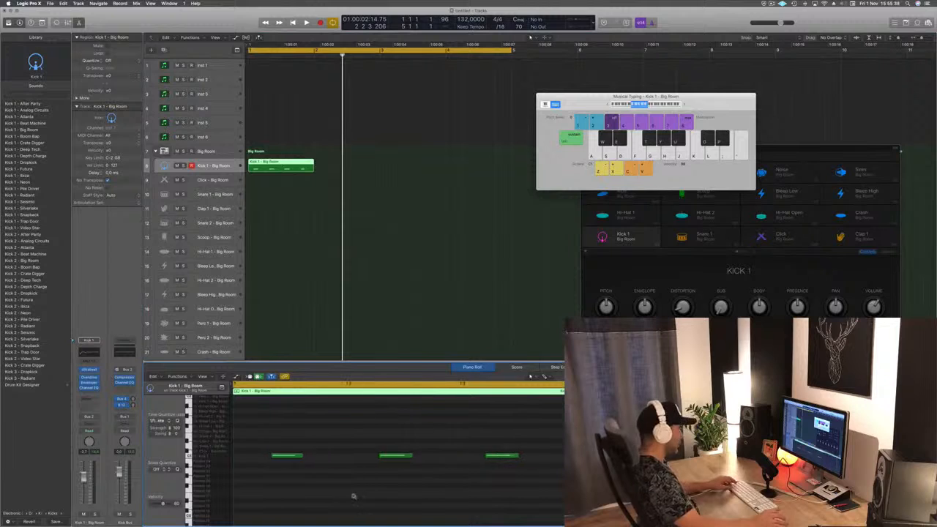
key("super+a")
left_click_drag(262, 456, 275, 464)
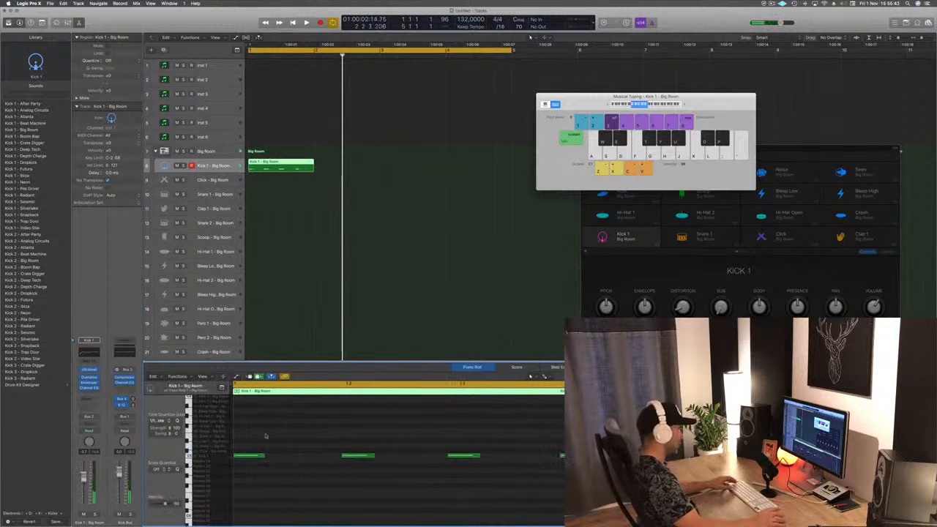
key("super+a")
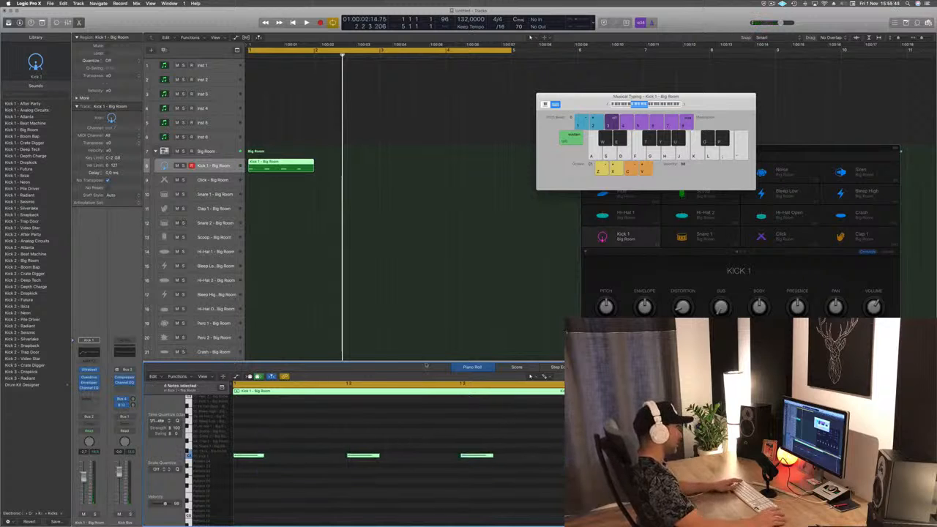
Repeat the one-bar Kick 1 region to fill four bars and play back the loop
left_click_drag(271, 168, 423, 171)
left_click(289, 168, "shift")
key("space")
key("super+Left")
key("space")
left_click(210, 167)
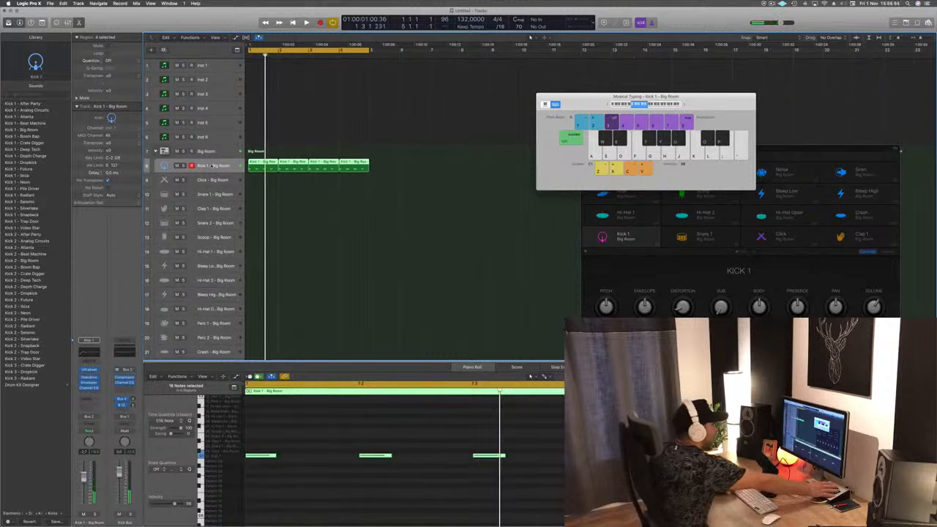
key("shift+space")
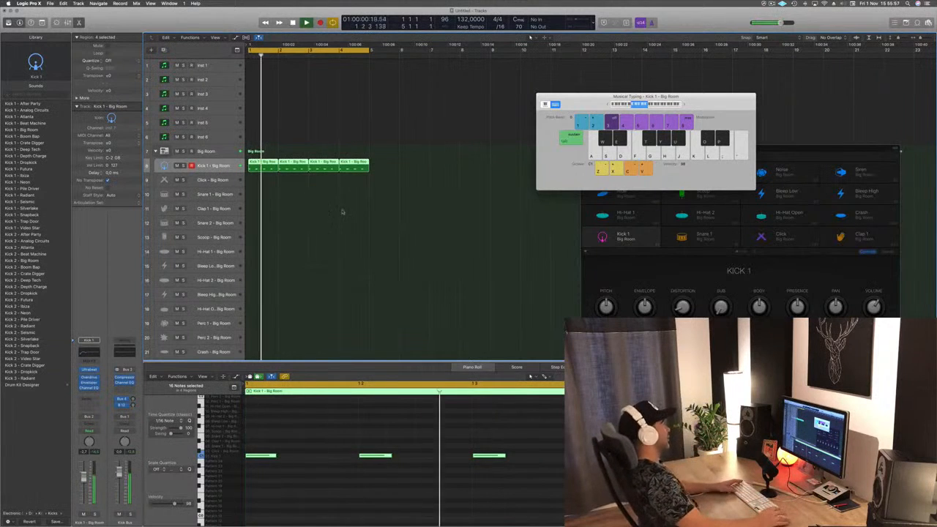
key("super+shift+a")
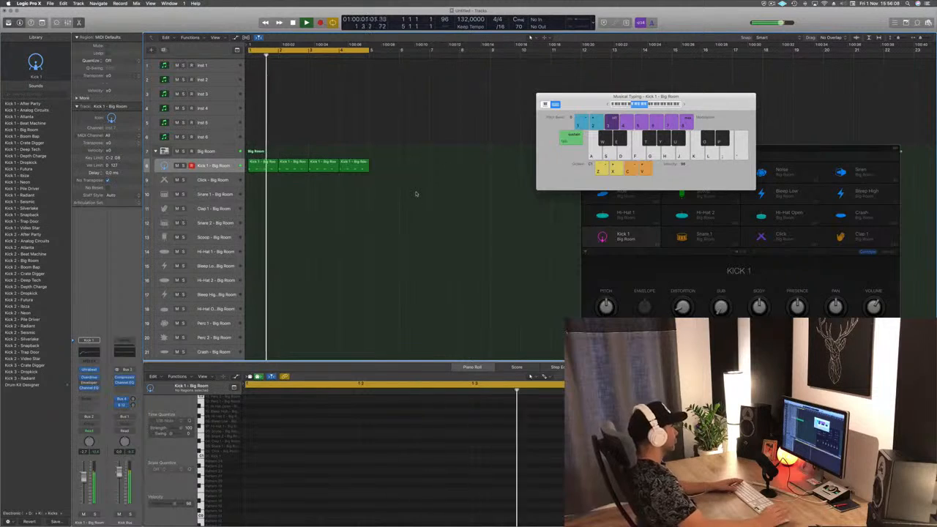
key("Return")
Insert a Compressor on the Kick 1 channel strip and adjust its threshold during playback
left_click(92, 394)
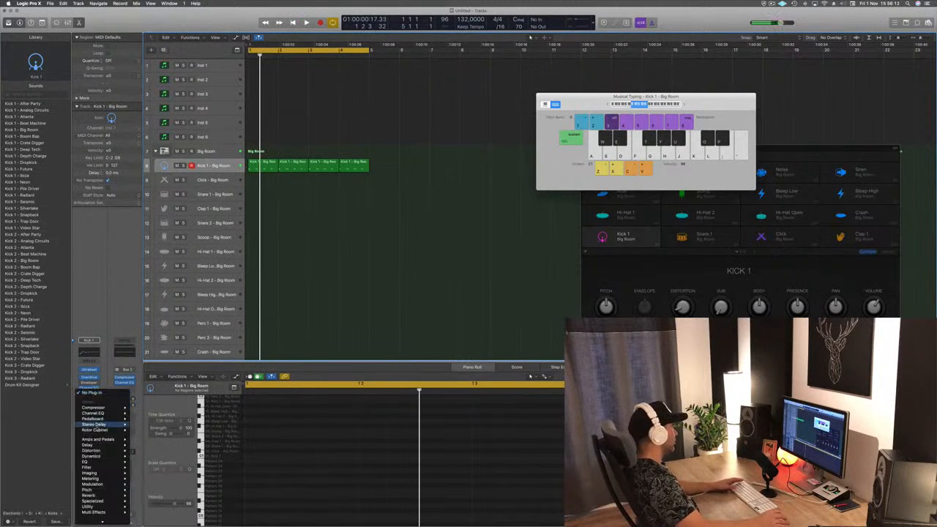
left_click(144, 408)
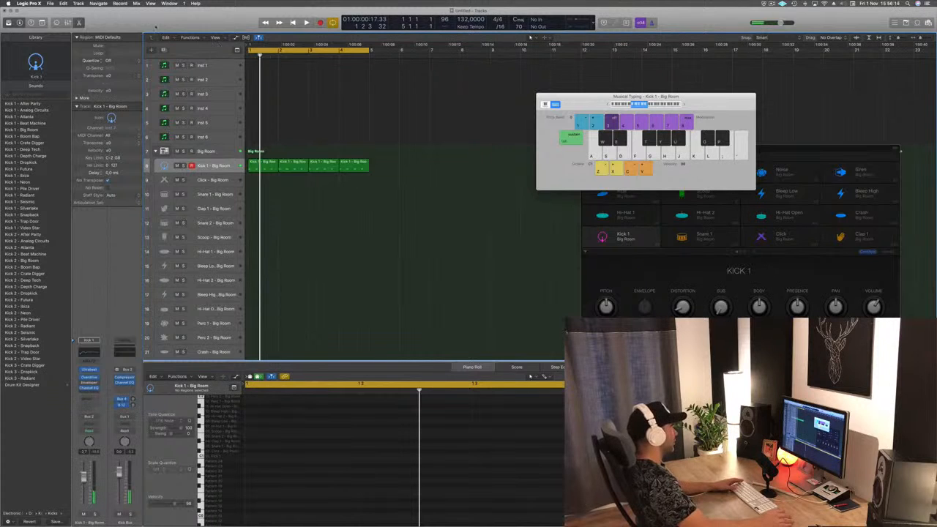
key("space")
left_click_drag(355, 227, 361, 219)
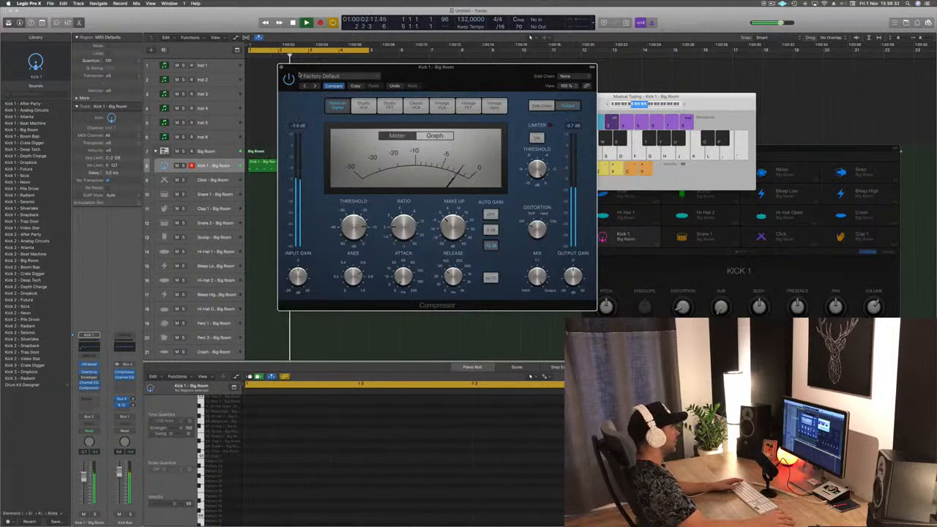
key("v")
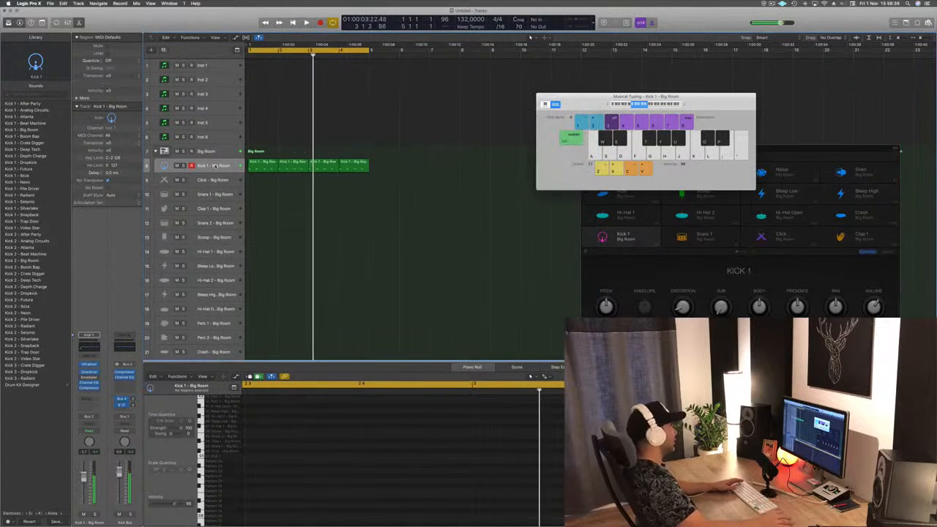
key("space")
Copy the first kick region to the Snare 1 track and keep only the hits on beats 2 and 4
left_click_drag(271, 167, 257, 193)
left_click_drag(292, 437, 247, 476)
key("Delete")
Raise the two notes to the Snare 1 pitch and repeat the snare region across four bars
left_click_drag(323, 434, 504, 482)
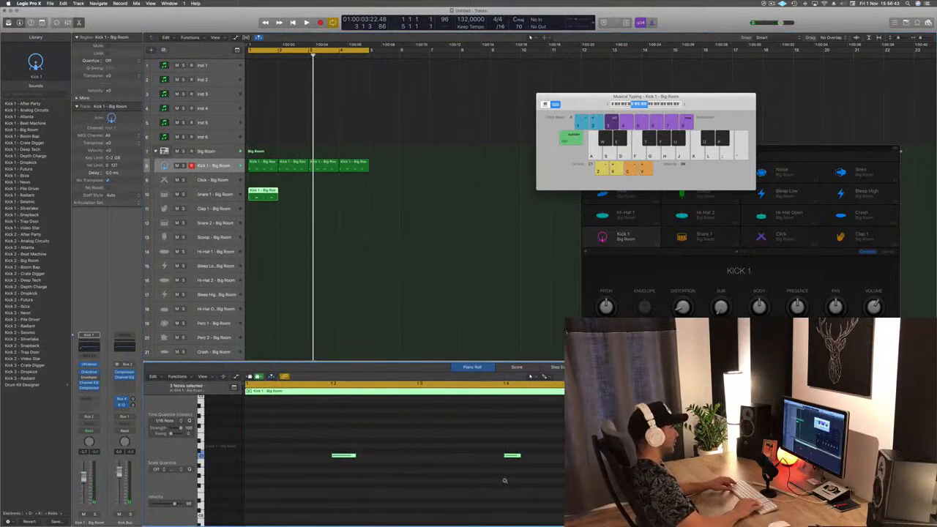
key("Return")
key("space")
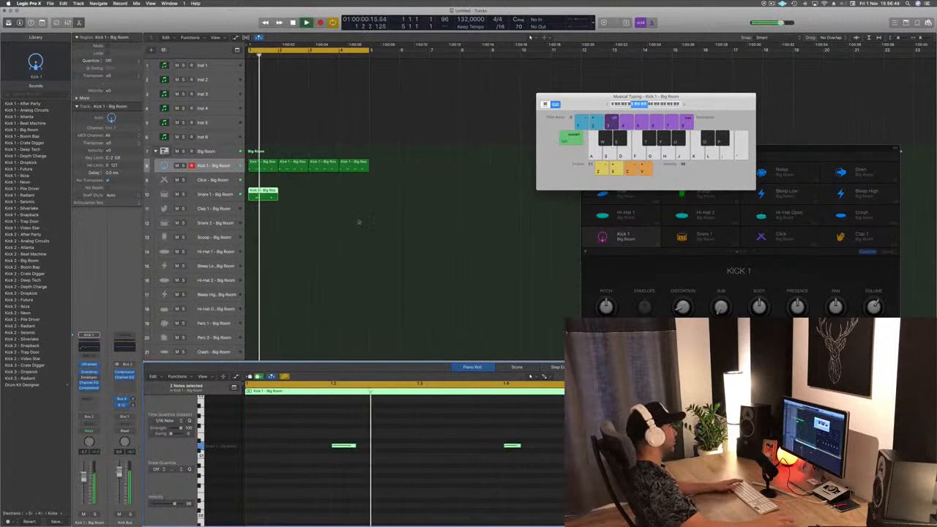
left_click_drag(271, 195, 335, 198)
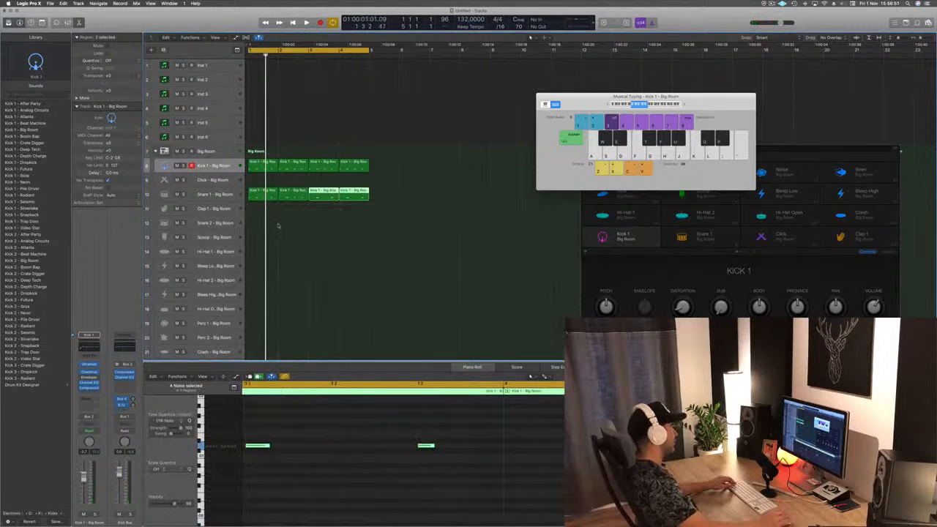
Copy the first snare region to the Hi-Hat 1 track and raise its notes to the Hi-Hat 1 pitch
left_click(257, 194)
left_click_drag(256, 217, 259, 251)
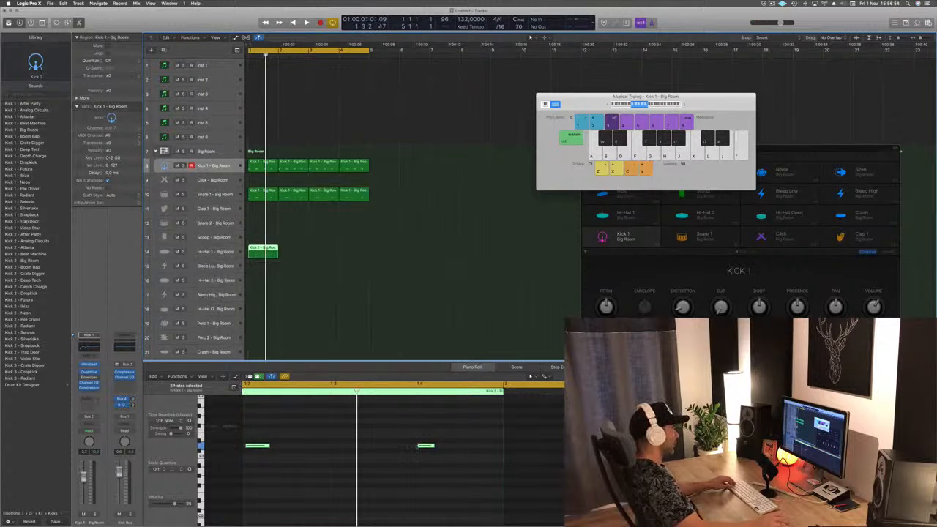
left_click_drag(448, 430, 281, 472)
scroll(281, 473, "left", 2)
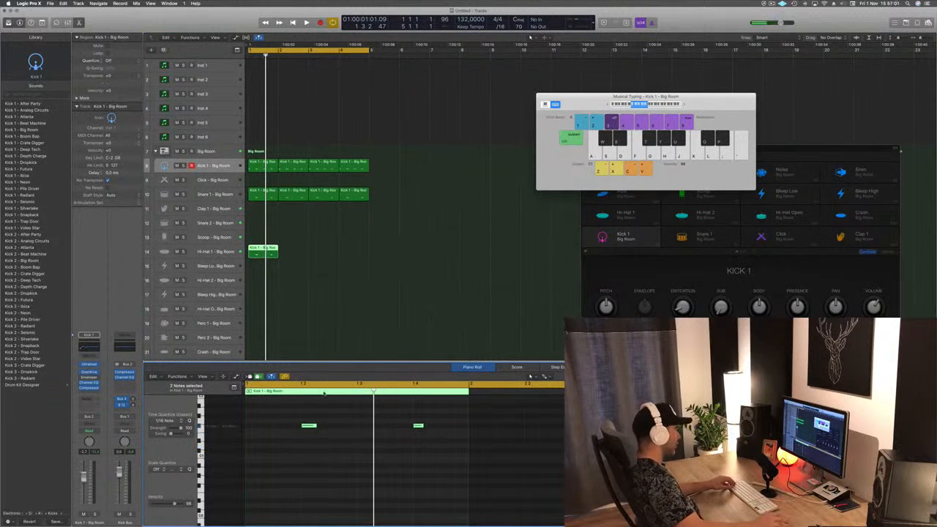
Shift the Hi-Hat 1 notes off the beat and duplicate them to make four off-beat hits per bar
key("space")
key("space")
left_click_drag(279, 427, 337, 432)
key("space")
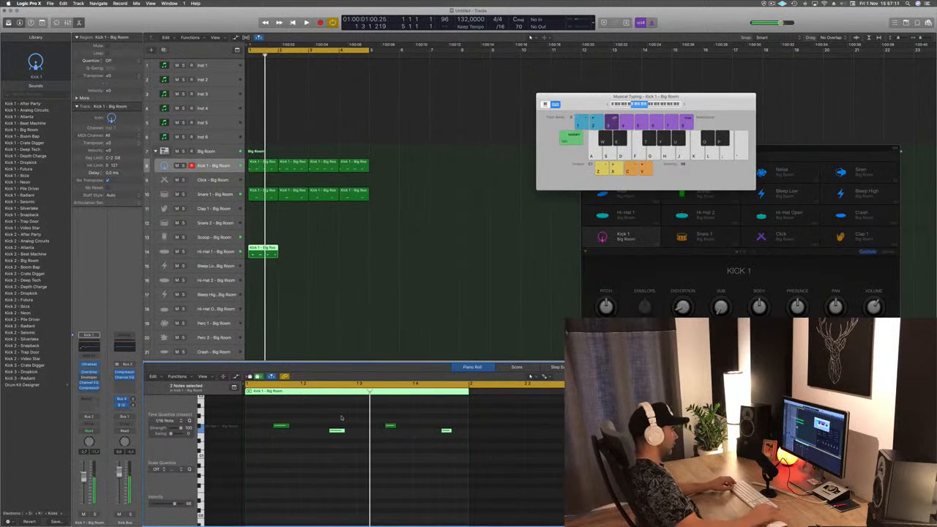
key("Return")
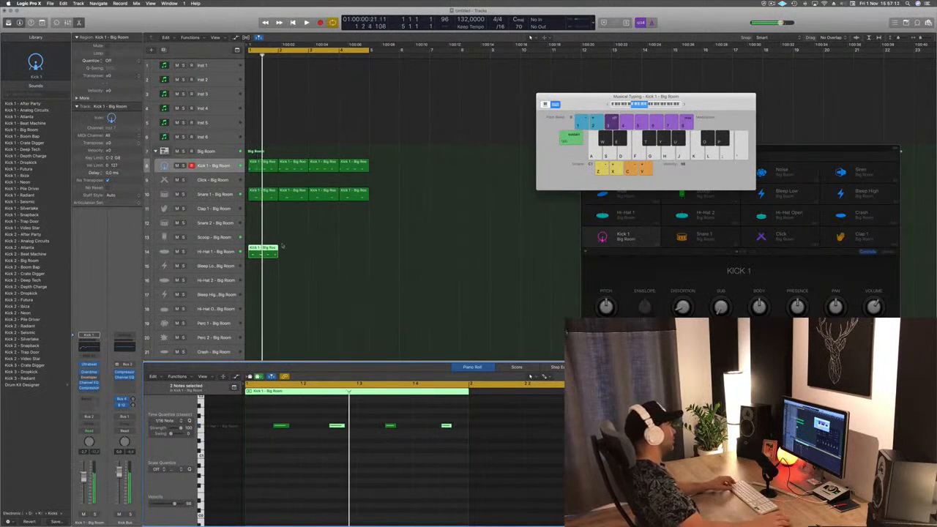
Repeat the Hi-Hat 1 region across four bars, play the loop and select the Hi-Hat 1 track
left_click_drag(256, 249, 333, 249)
key("space")
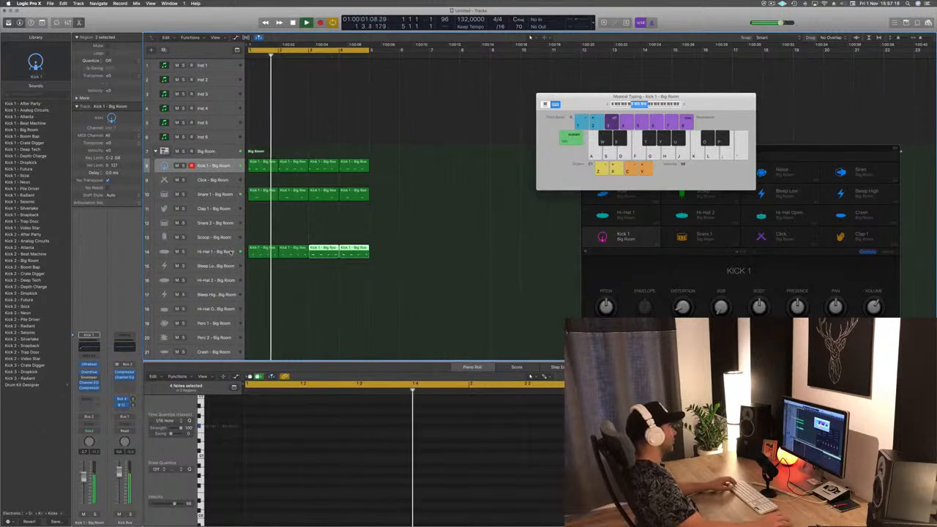
left_click(205, 252)
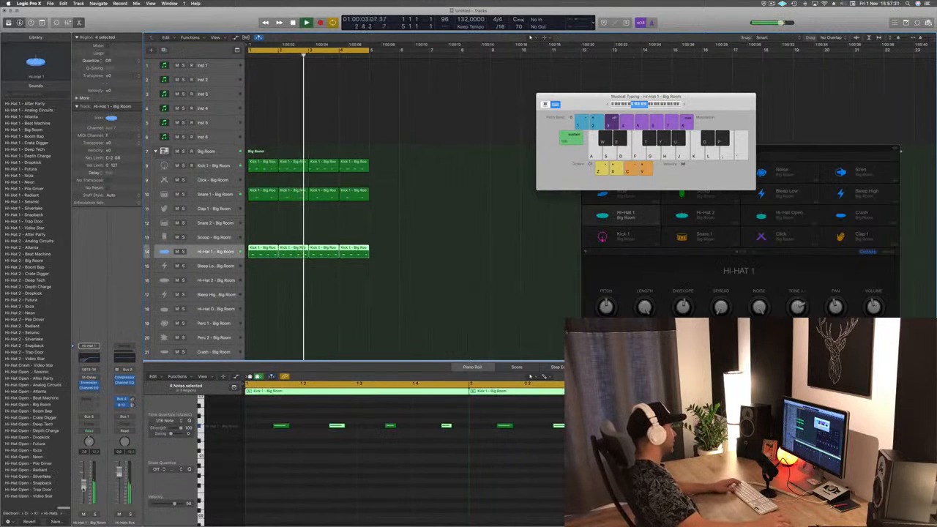
Copy the first Hi-Hat 1 region to the Hi-Hat 2 track and raise its notes to the Hi-Hat 2 pitch
left_click(268, 269)
left_click_drag(265, 253, 263, 282)
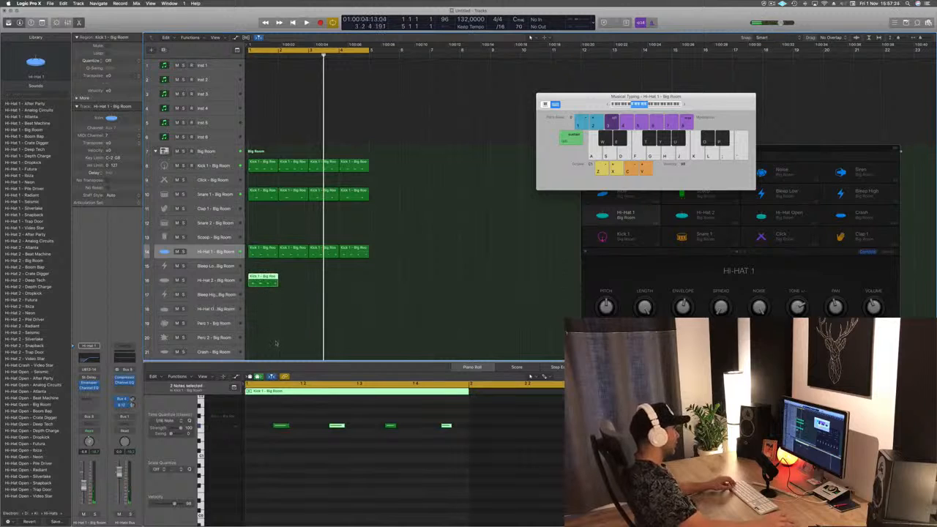
left_click_drag(271, 415, 459, 446)
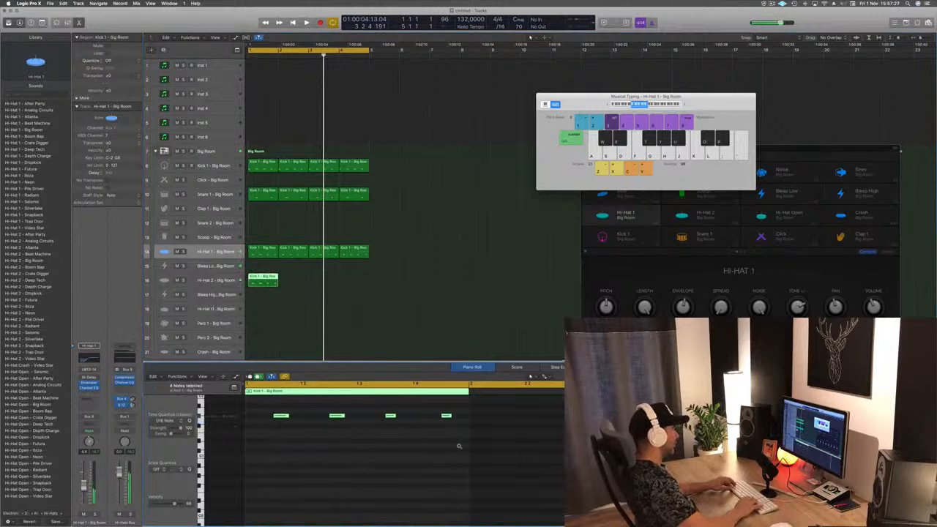
Duplicate the Hi-Hat 2 notes into a full bar of sixteenth-note hits and shorten them all
left_click(269, 433, "ctrl+alt")
mouse_move(269, 417)
left_mouse_down()
mouse_move(252, 413)
mouse_move(261, 417)
left_mouse_up()
key("super+a")
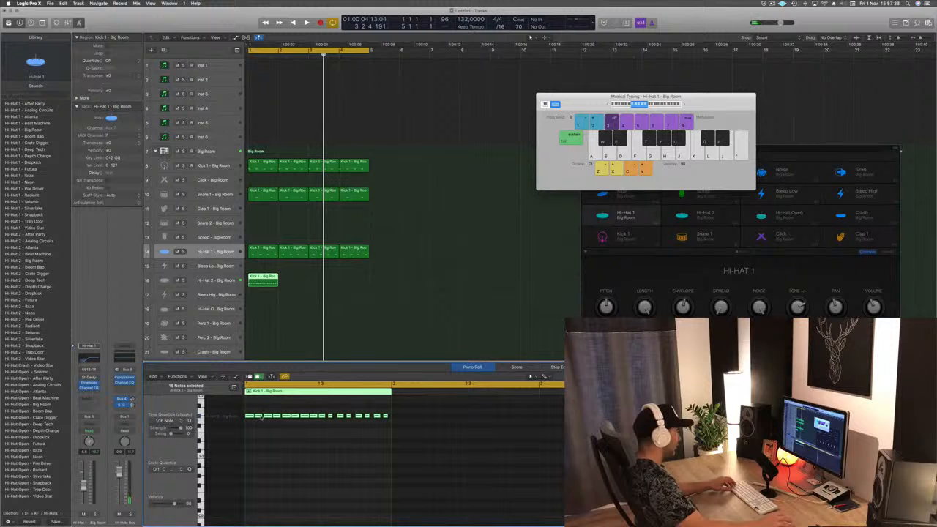
left_click_drag(261, 416, 257, 421)
key("Return")
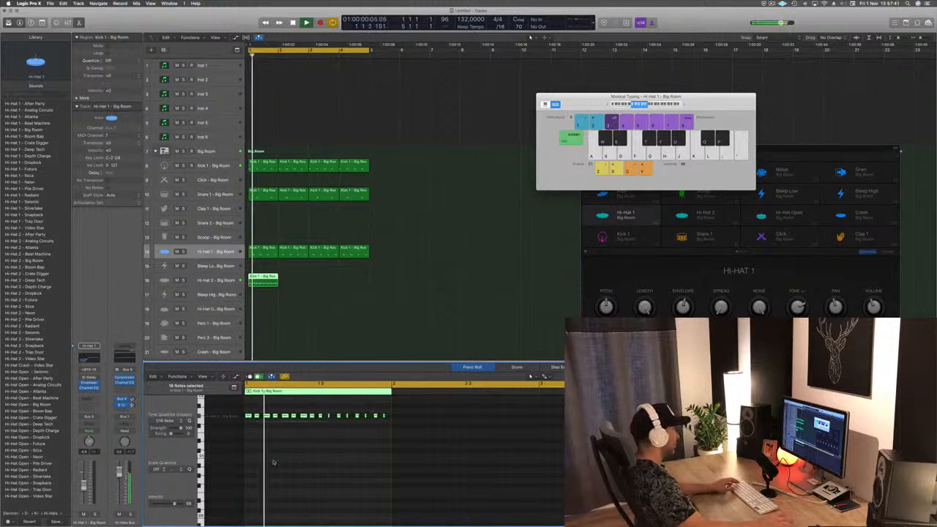
Select the Hi-Hat 2 track and repeat its one-bar region to fill four bars
left_click(227, 280)
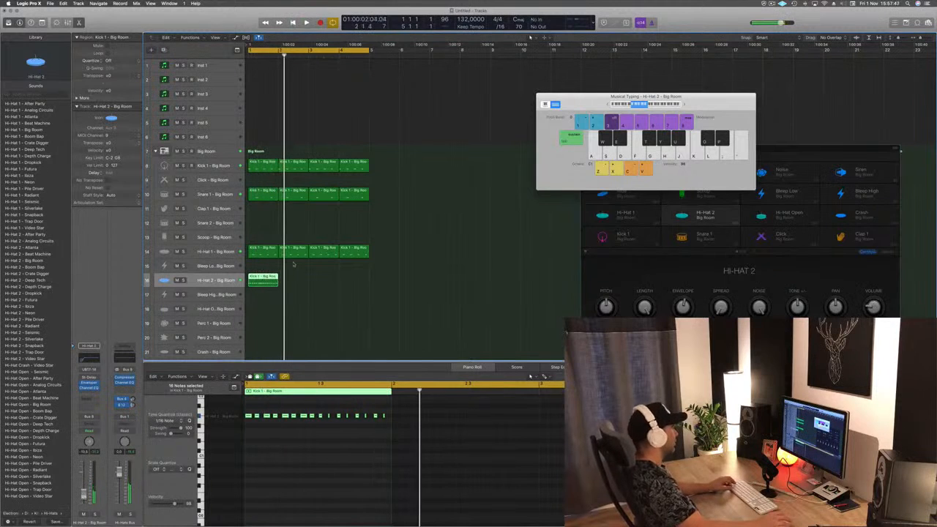
left_click_drag(265, 276, 331, 282)
key("space")
Audition the Atlanta and Analog Circuits sounds for Hi-Hat 2, and load the Hi-Hat 2 - After Party sound
left_click(216, 280)
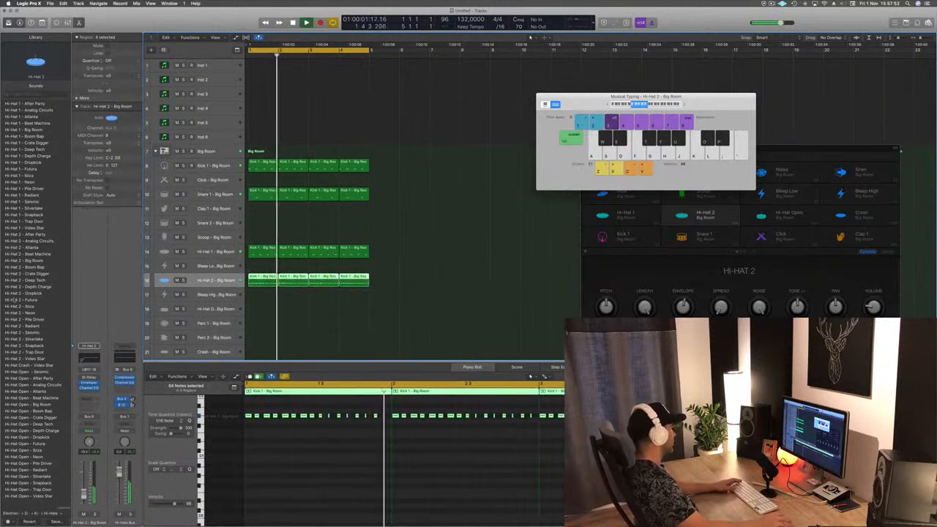
key("space")
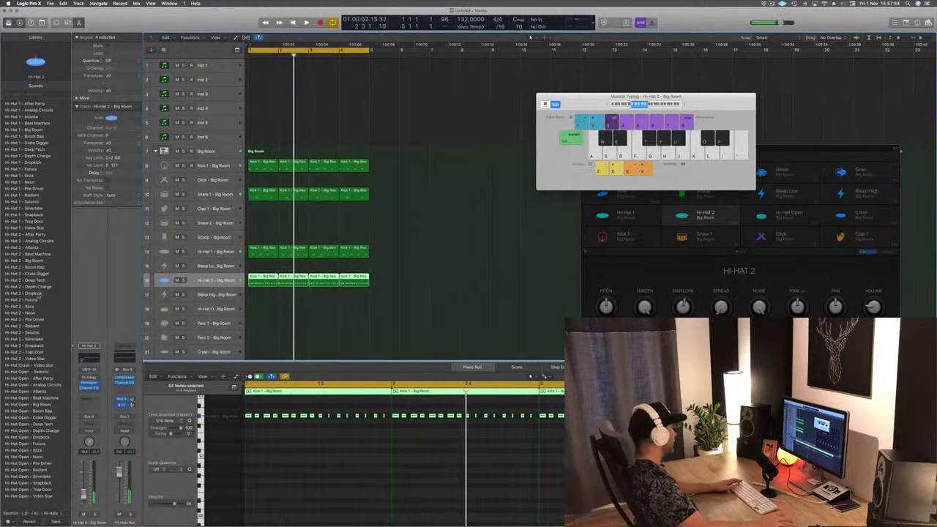
left_click(29, 248)
key("space")
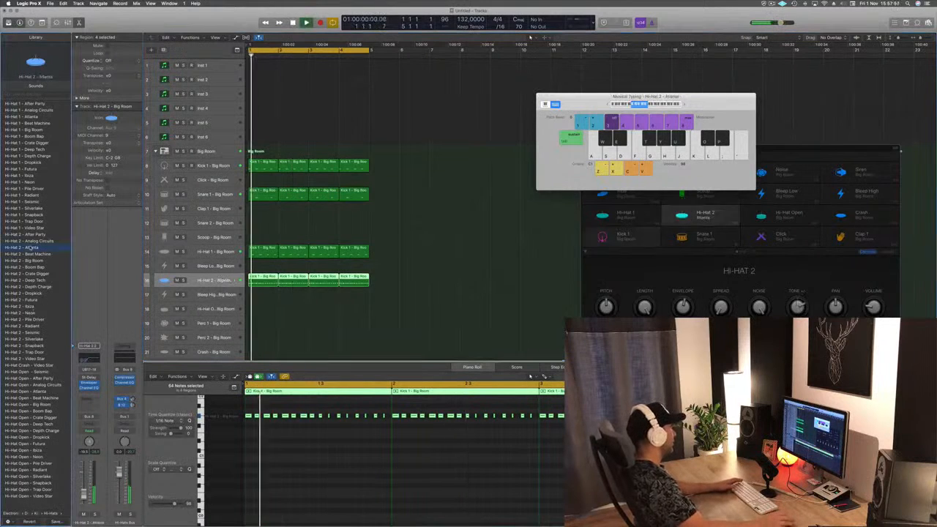
key("Up")
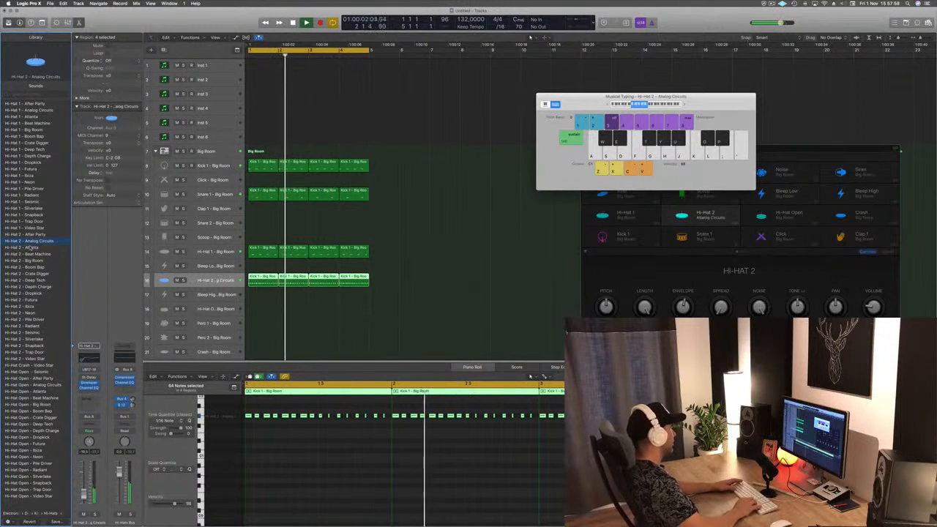
key("Up")
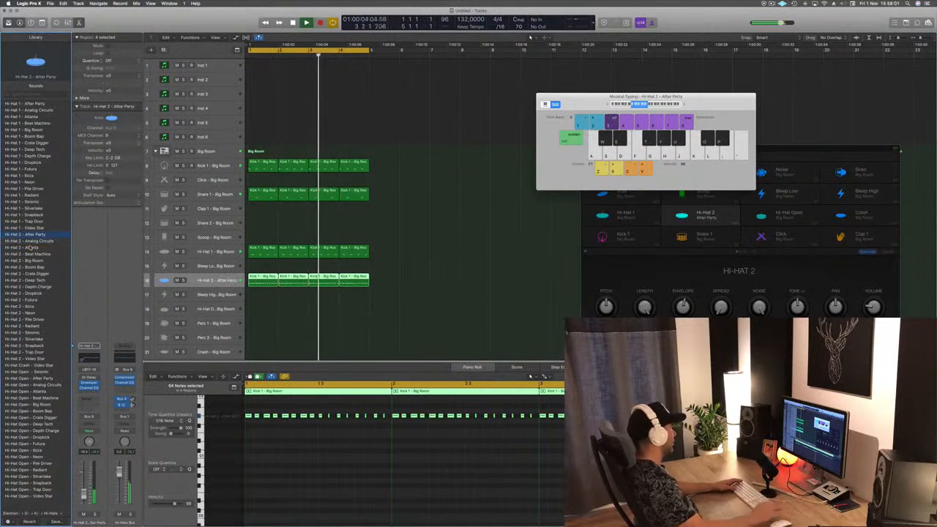
key("space")
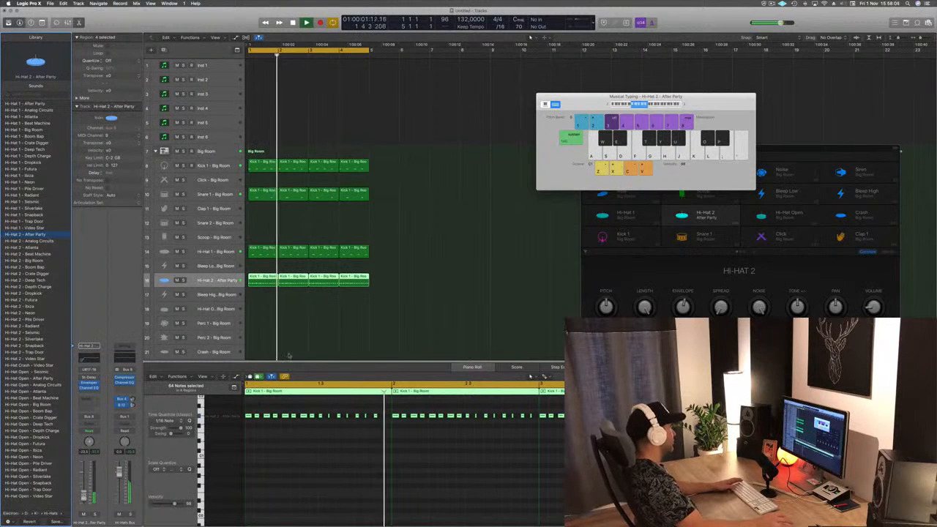
Copy the first Hi-Hat 2 region down to the start of the Shaker 2 track
scroll(274, 223, "down", 2)
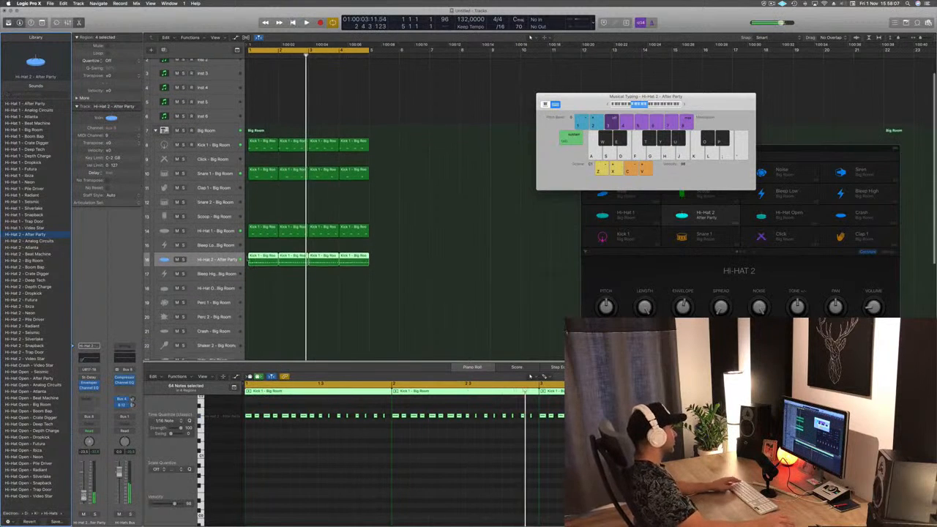
left_click(277, 302)
scroll(282, 300, "down", 1)
scroll(260, 289, "down", 1)
left_click(264, 223)
left_click_drag(259, 253, 262, 309)
scroll(324, 435, "up", 3)
Delete every second note in the Shaker 2 region to leave an eighth-note pattern, and play the loop
left_click(313, 444)
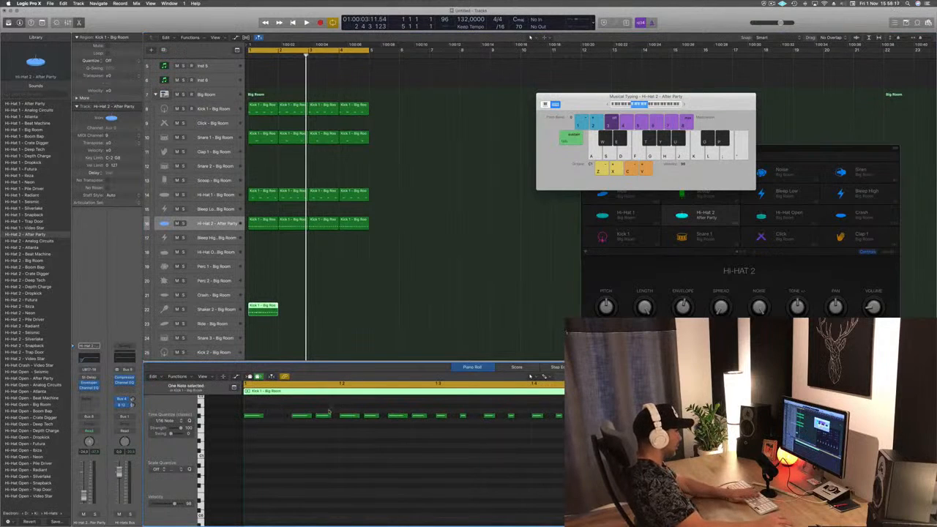
left_click(463, 416)
left_click(511, 415)
left_click(558, 416)
key("space")
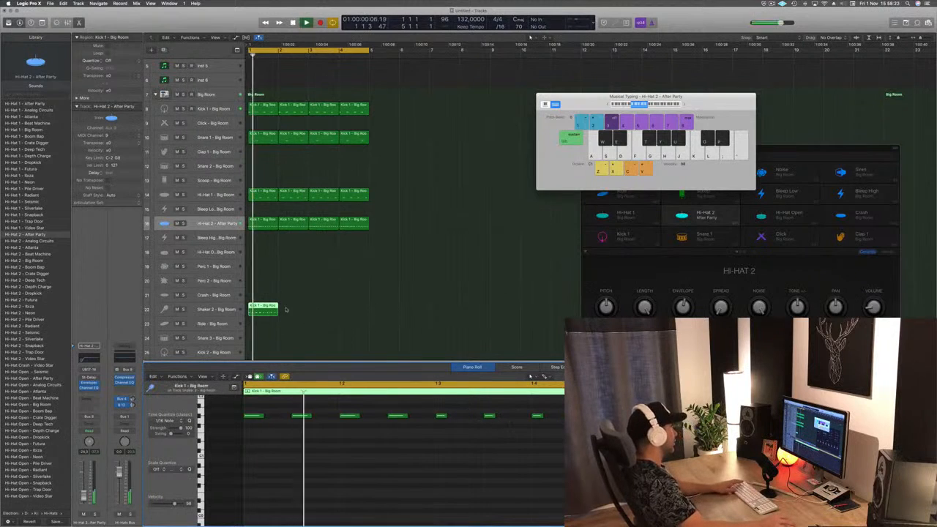
Move all notes of the Shaker 2 region to the pitch that triggers Shaker 2, and play them with the loop
key("super+a")
scroll(266, 442, "down", 3)
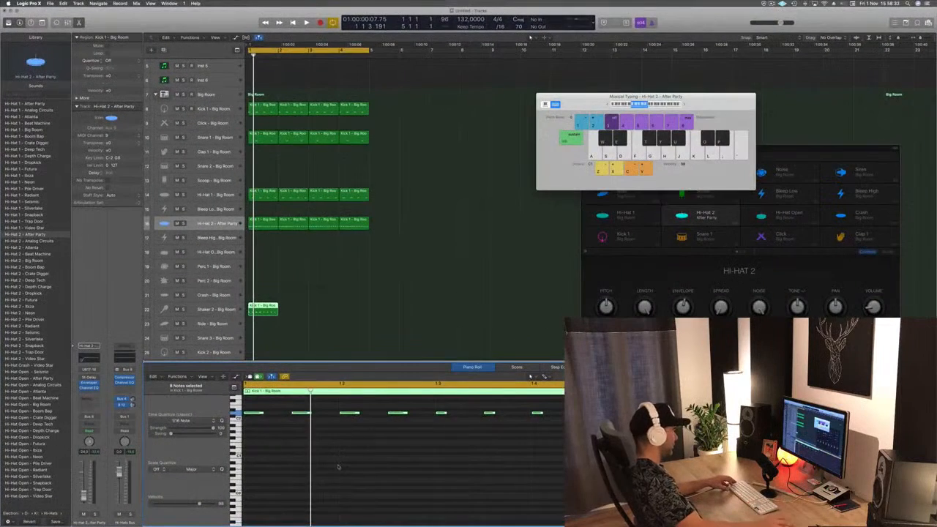
left_click(341, 454)
key("super+a")
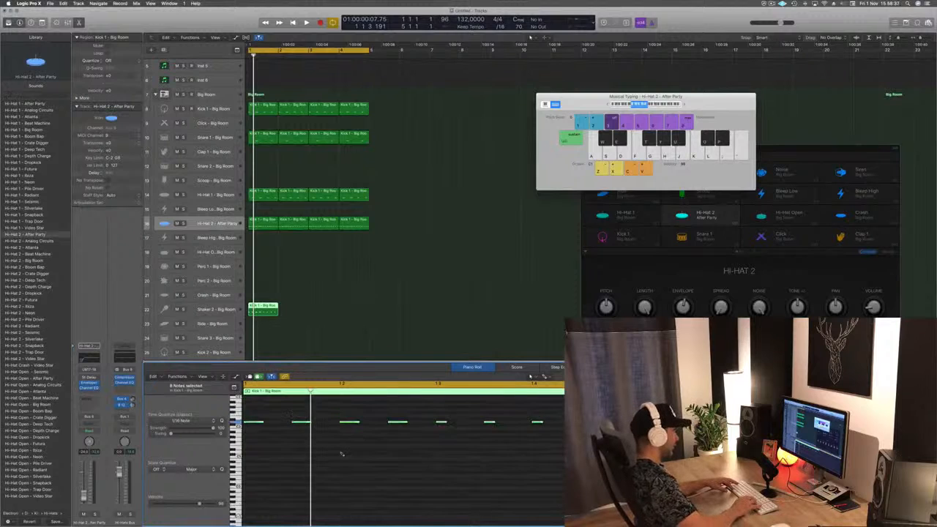
key("f")
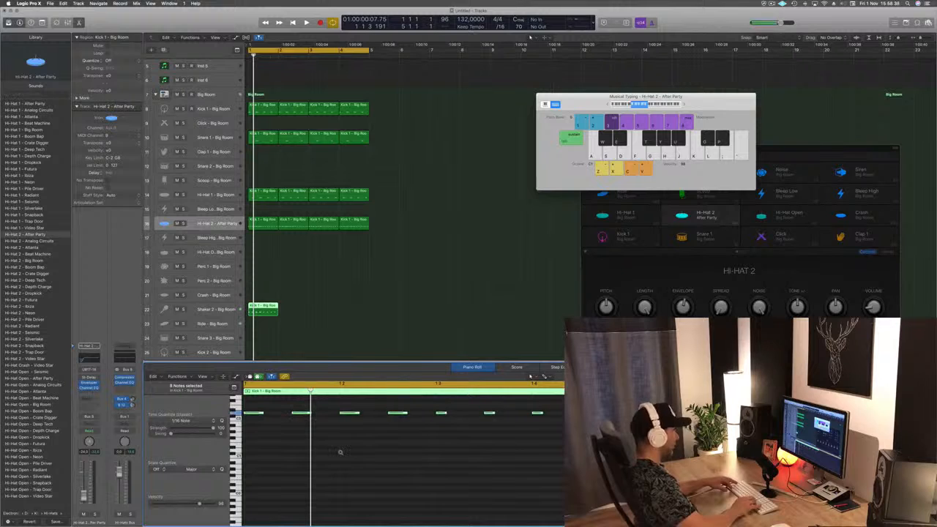
key("f")
key("f")
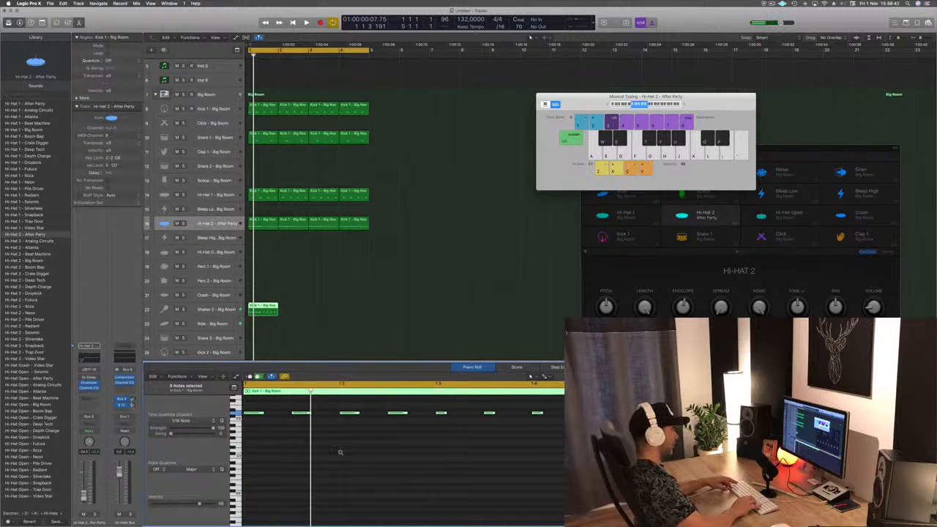
key("space")
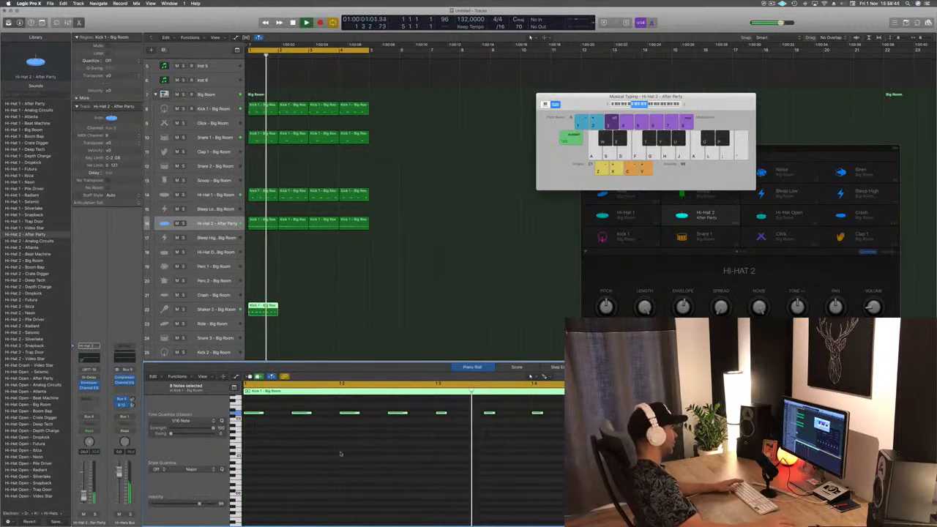
Repeat the one-bar Shaker 2 region to fill four bars, and play the loop with the Shaker 2 track selected
key("space")
left_click_drag(262, 310, 324, 310)
left_click(262, 310, "shift")
key("space")
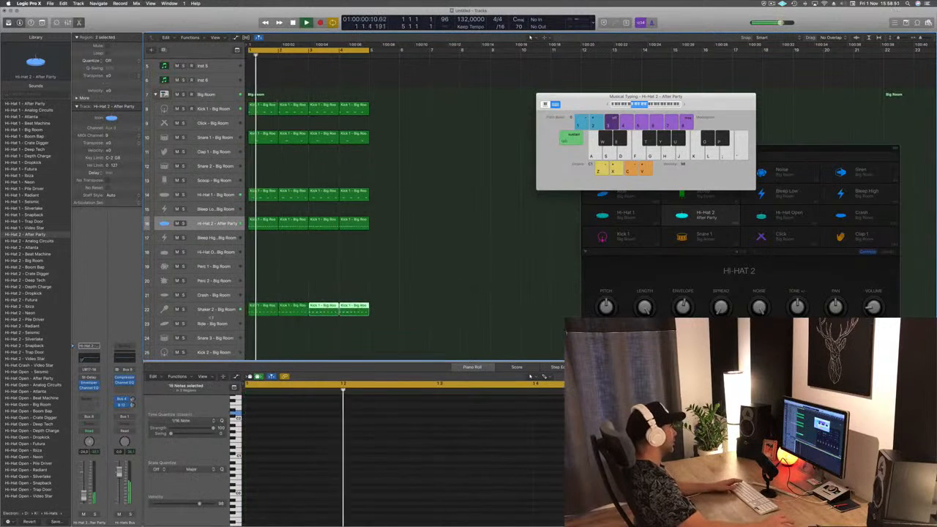
left_click(205, 309)
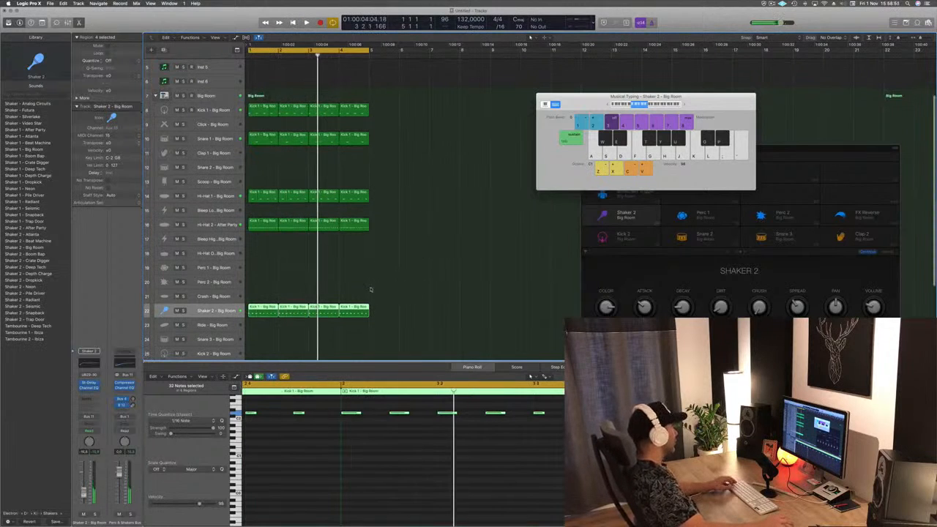
left_click(295, 278)
Copy the first Hi-Hat 1 region up to the start of the Scoop track
scroll(289, 243, "down", 1)
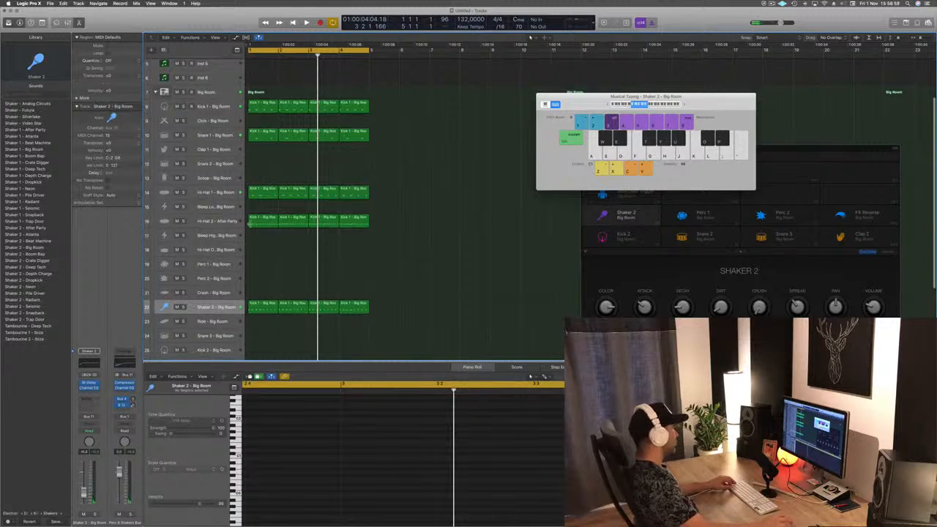
left_click(265, 189)
left_click_drag(265, 189, 265, 177)
scroll(287, 425, "down", 2)
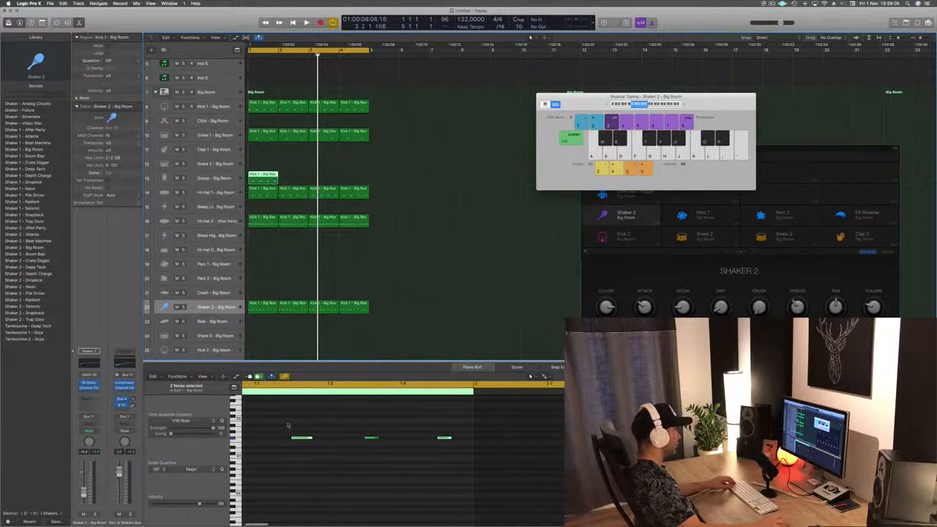
Delete the Scoop region's first three notes, move the last one to the Scoop pitch a sixteenth later, and play it
left_click_drag(285, 428, 450, 467)
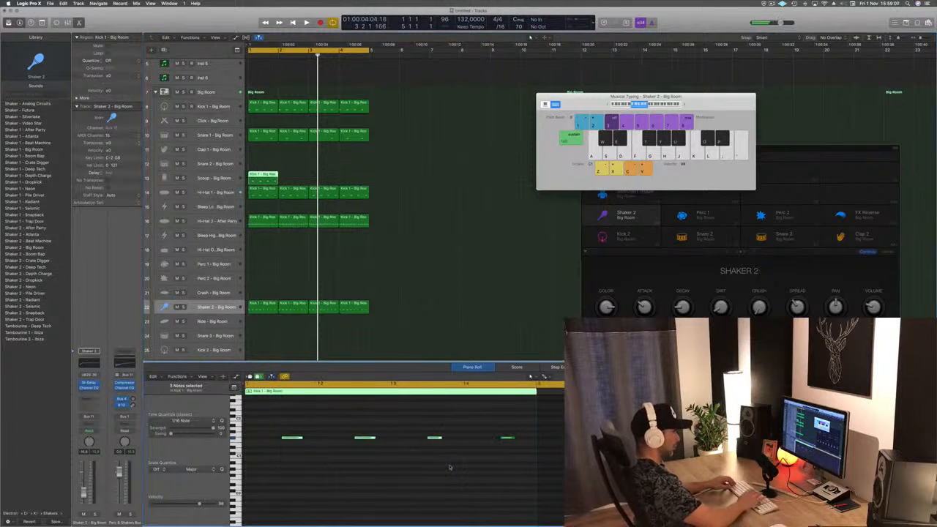
left_click_drag(507, 438, 525, 442)
key("space")
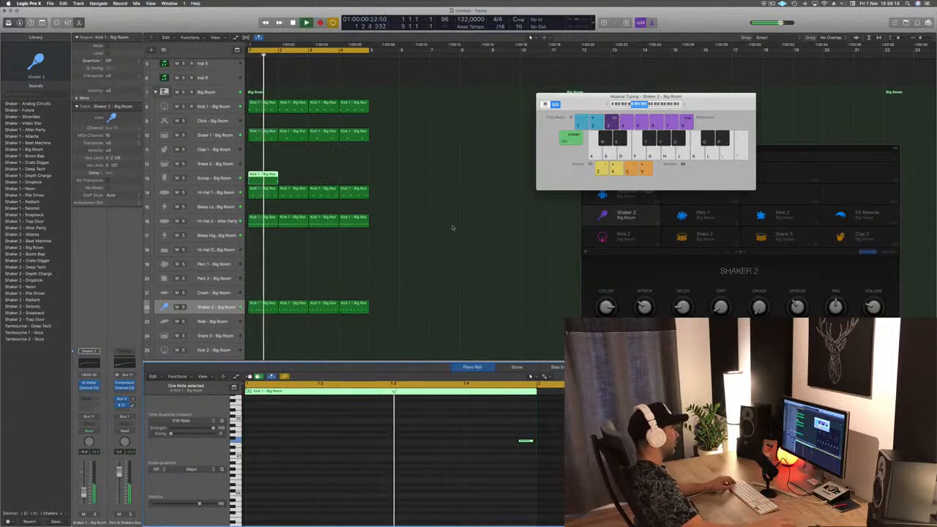
key("space")
key("space")
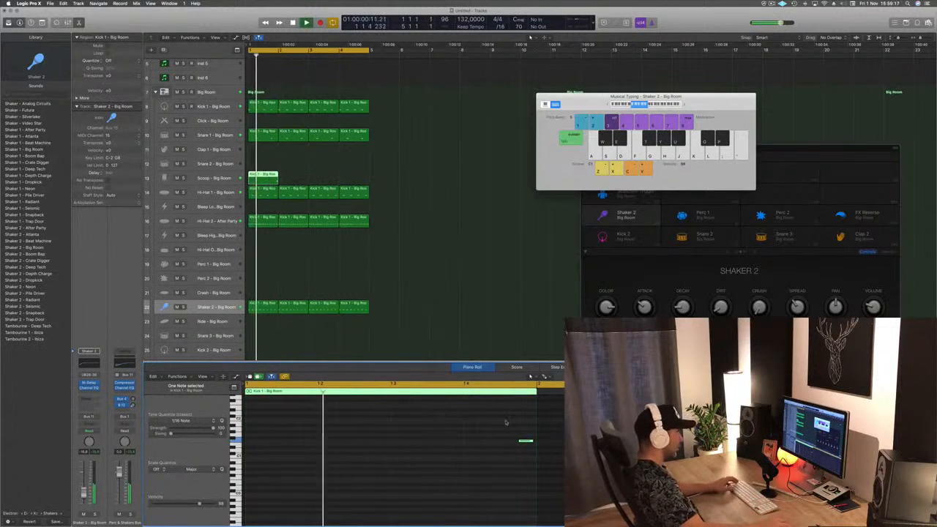
Move the Scoop note one sixteenth earlier, repeat the region to fill four bars, and play the full drum loop
left_click_drag(524, 441, 508, 441)
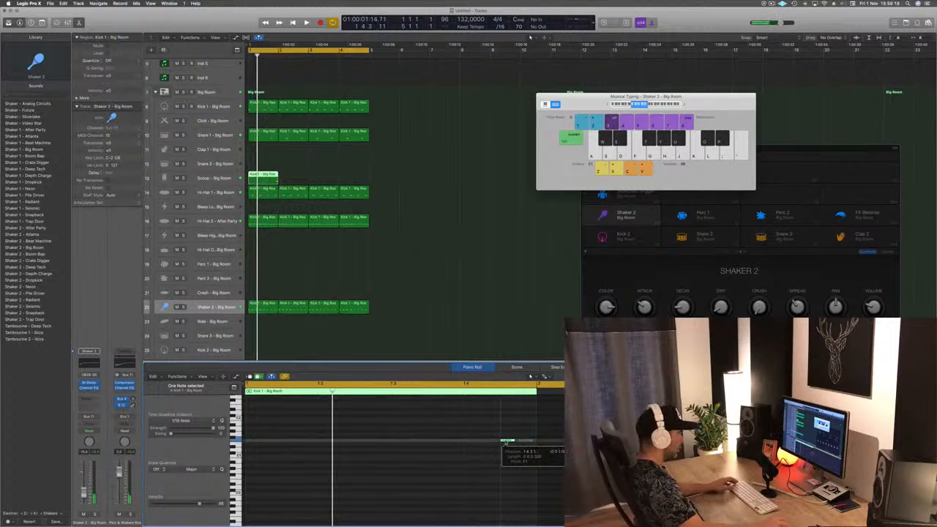
key("space")
left_click_drag(263, 175, 318, 178)
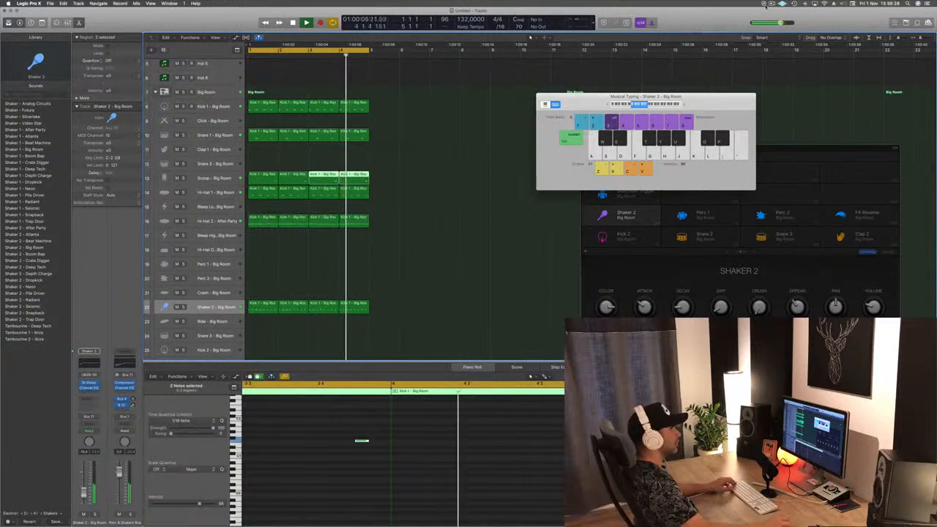
left_click(772, 3)
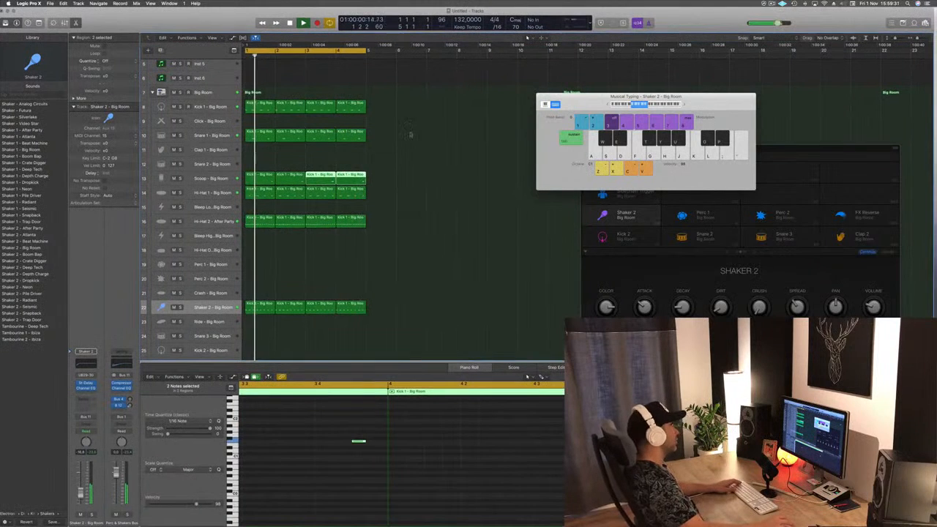
key("space")
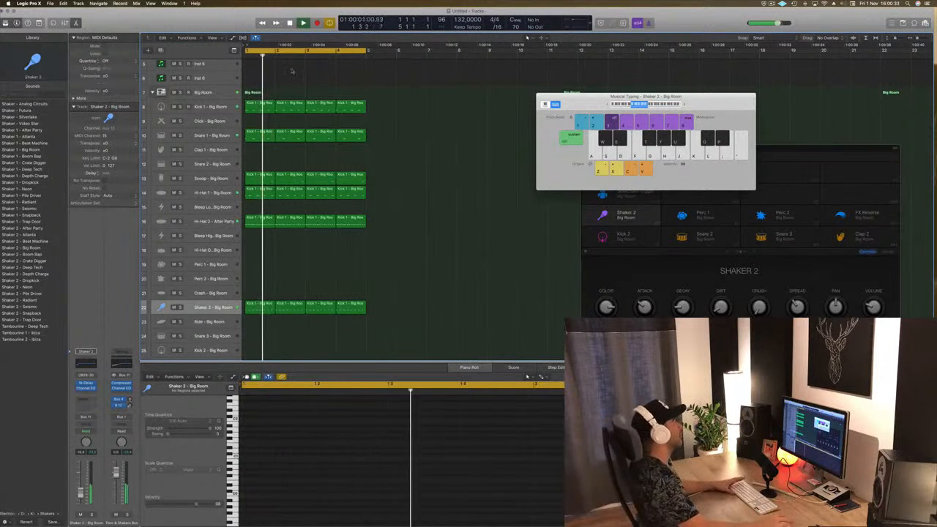
Select the Inst 1 track and open its Sylenth1 instrument over the arrangement
scroll(260, 87, "up", 4)
left_click(214, 68)
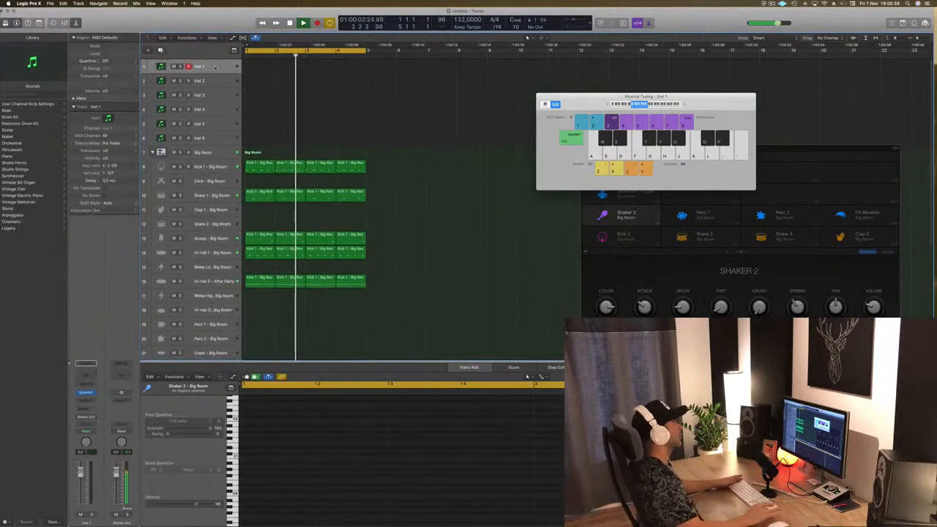
key("space")
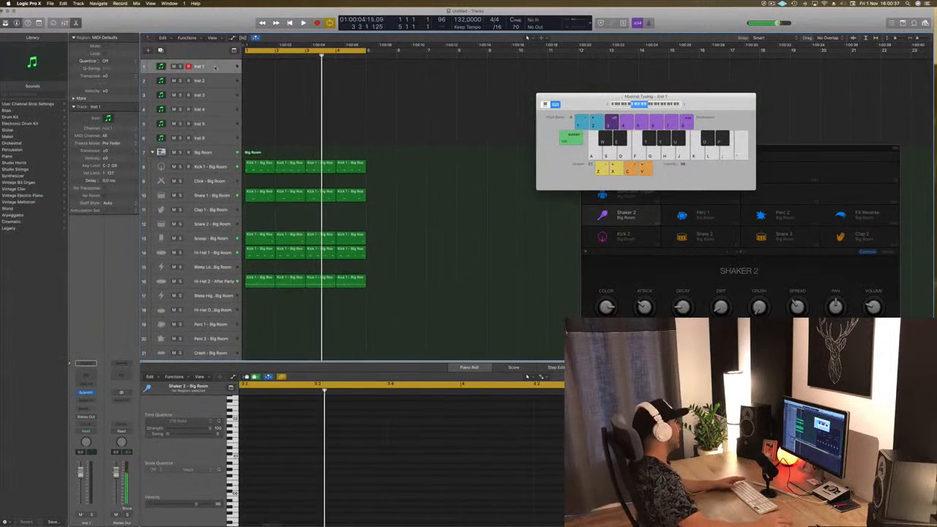
left_click(86, 393)
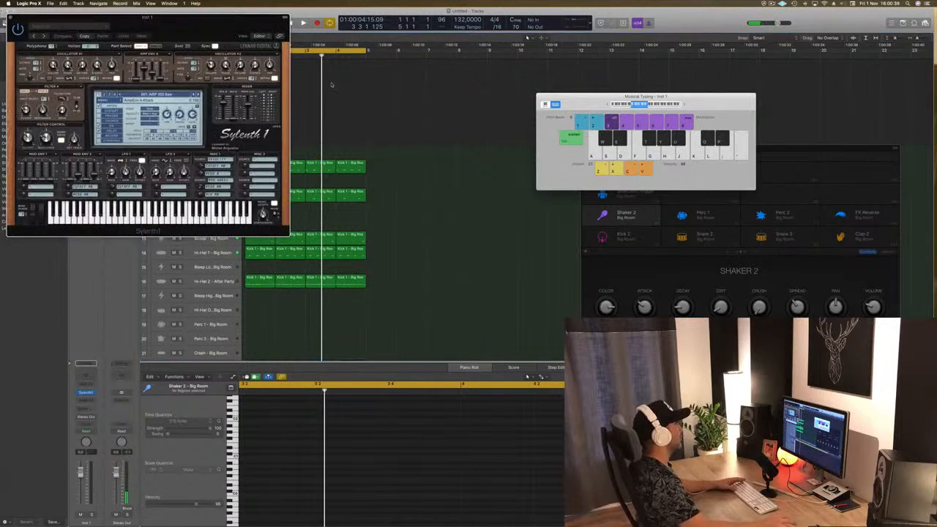
left_click_drag(180, 21, 514, 62)
Load the Sylenth1 factory sound bank that begins with the BASS - #ABOT preset
left_click(439, 141)
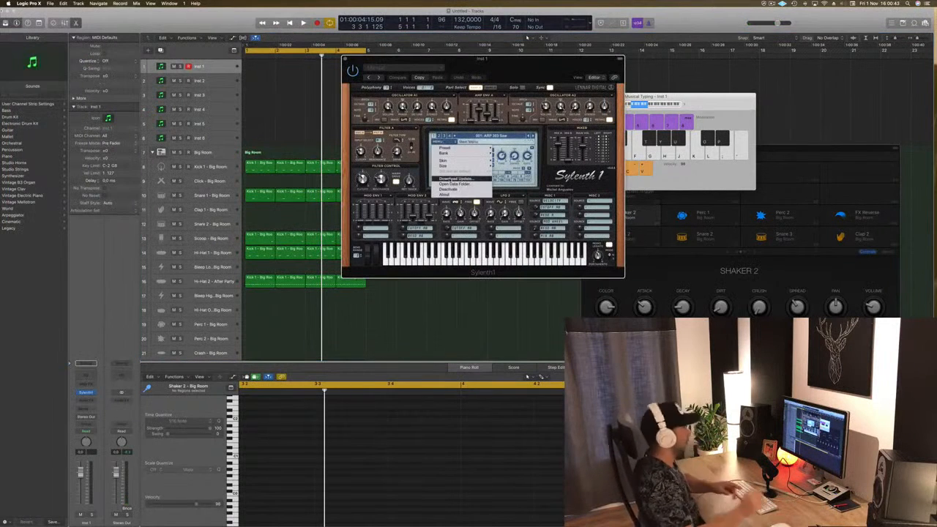
mouse_move(445, 153)
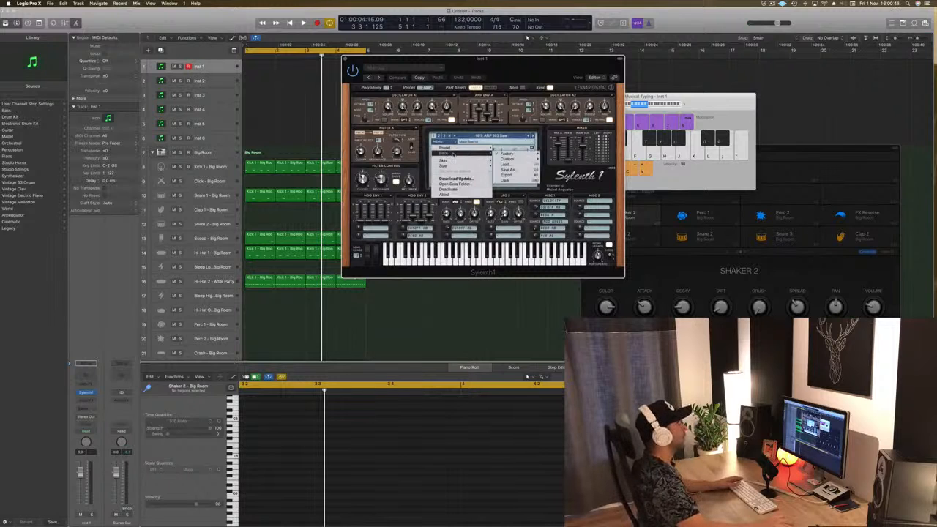
mouse_move(509, 159)
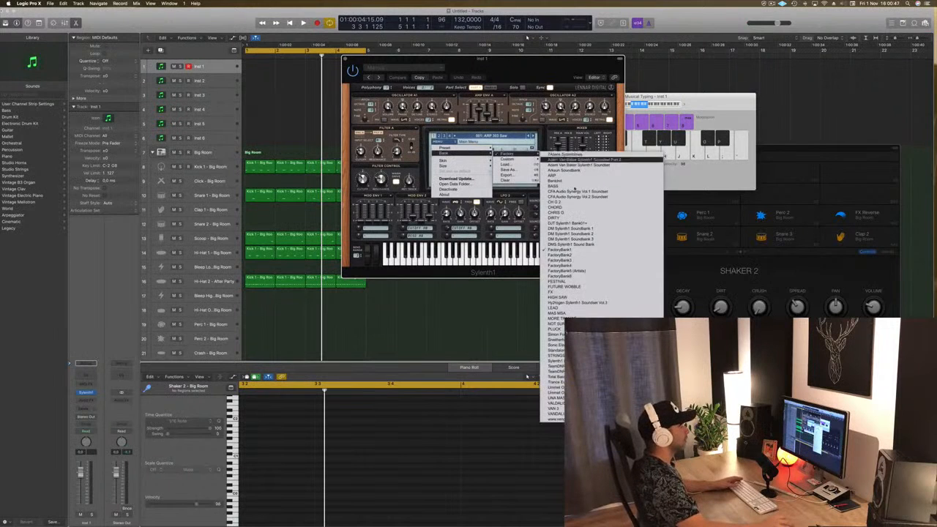
left_click(553, 255)
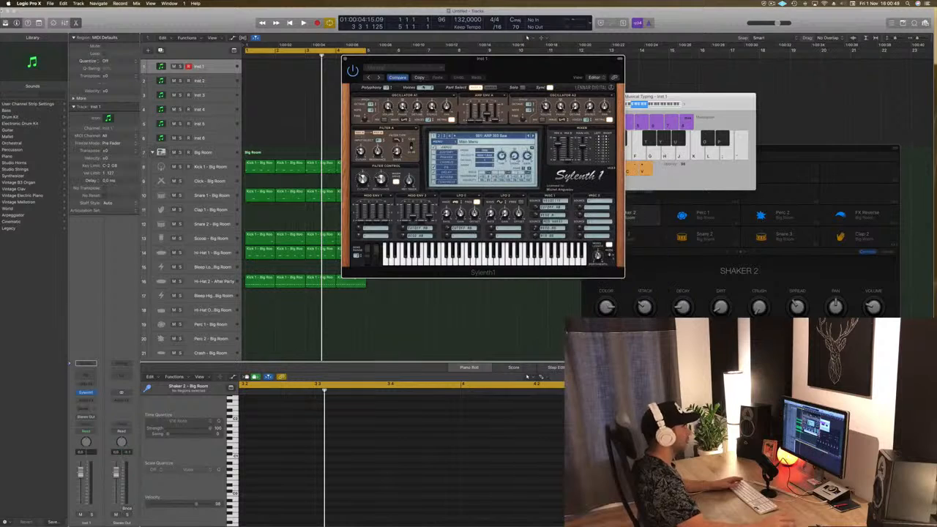
left_click_drag(528, 68, 547, 69)
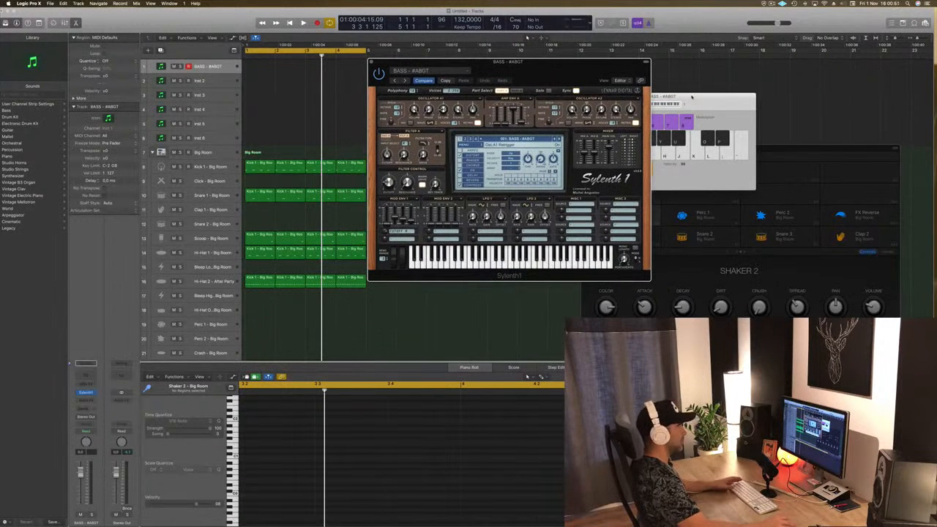
Audition the BASS - #ABOT preset with several notes, and arrange the Sylenth1 and Musical Typing windows side by side
key("f")
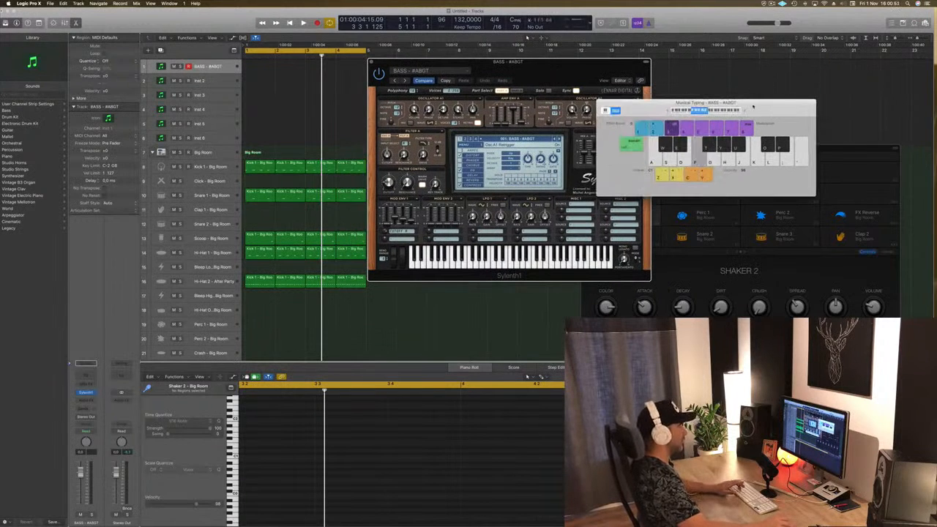
left_click_drag(753, 107, 778, 89)
key("g")
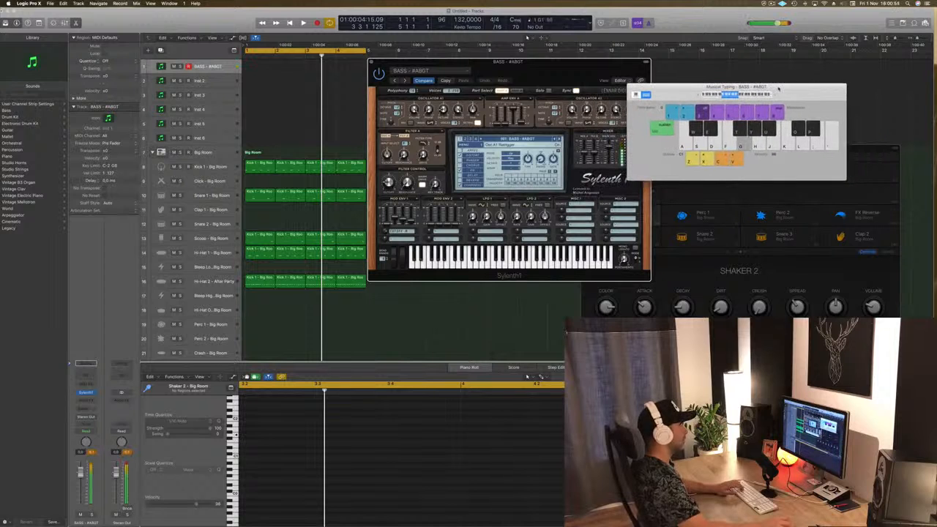
key("l")
key("apostrophe")
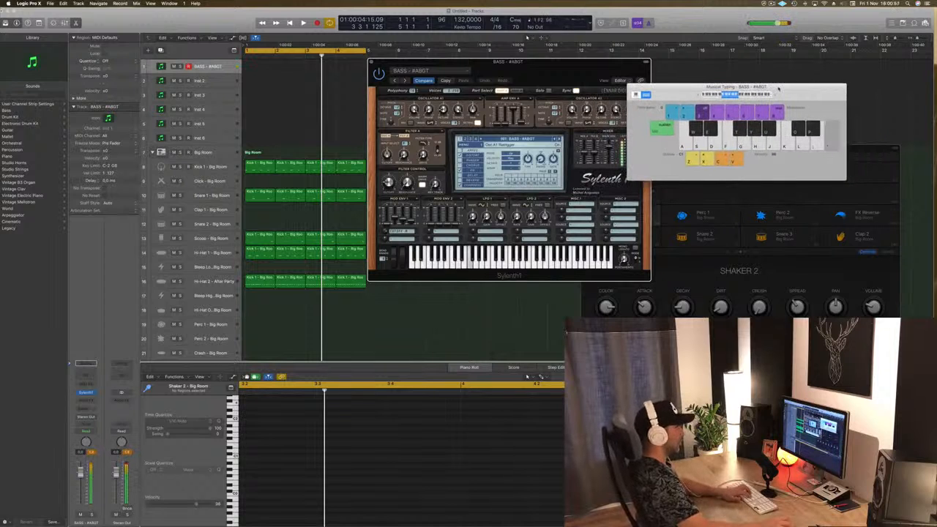
left_click_drag(570, 65, 484, 122)
key("l")
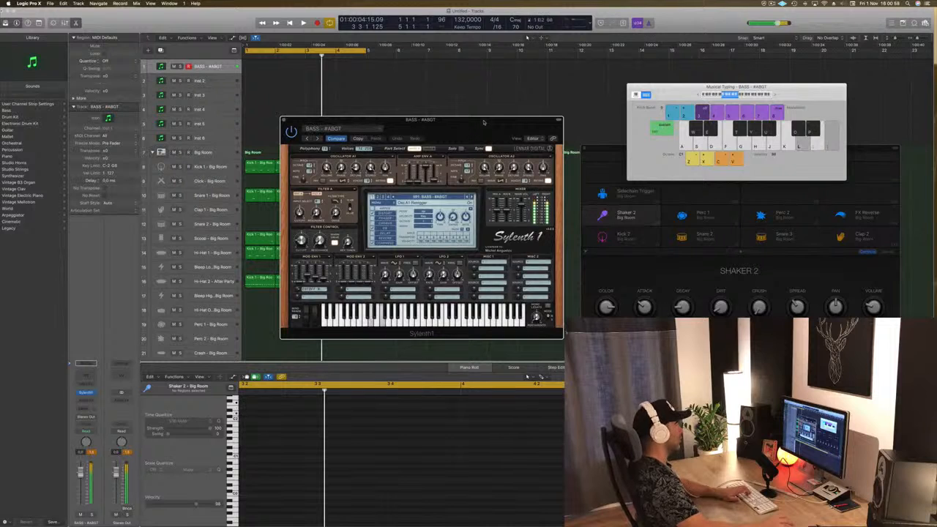
Play the drum loop and audition the BASS - #ABOT preset over it, moving the keyboard up an octave
key("space")
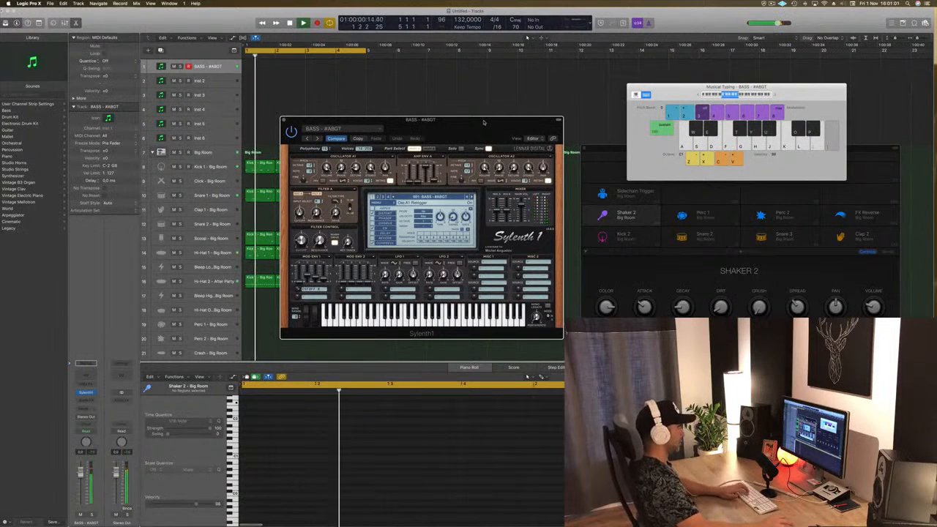
key("l")
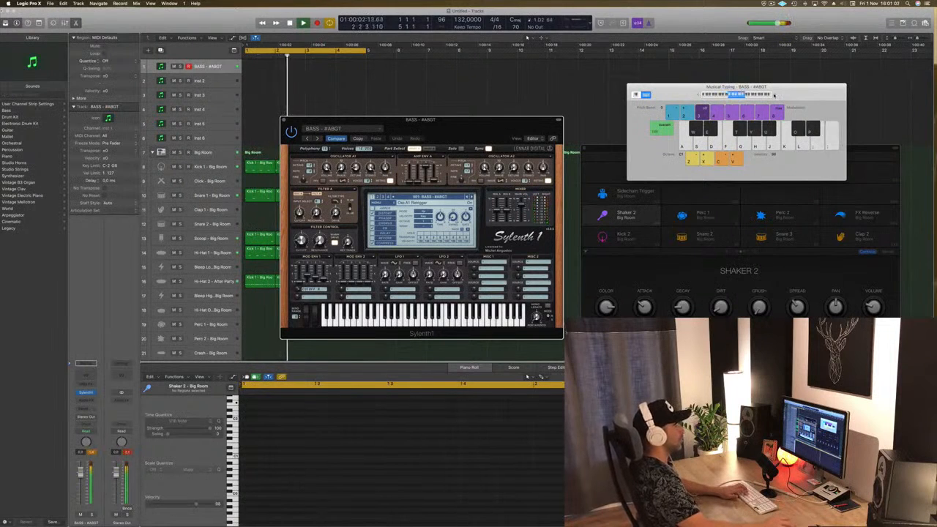
key("g")
key("j")
key("k")
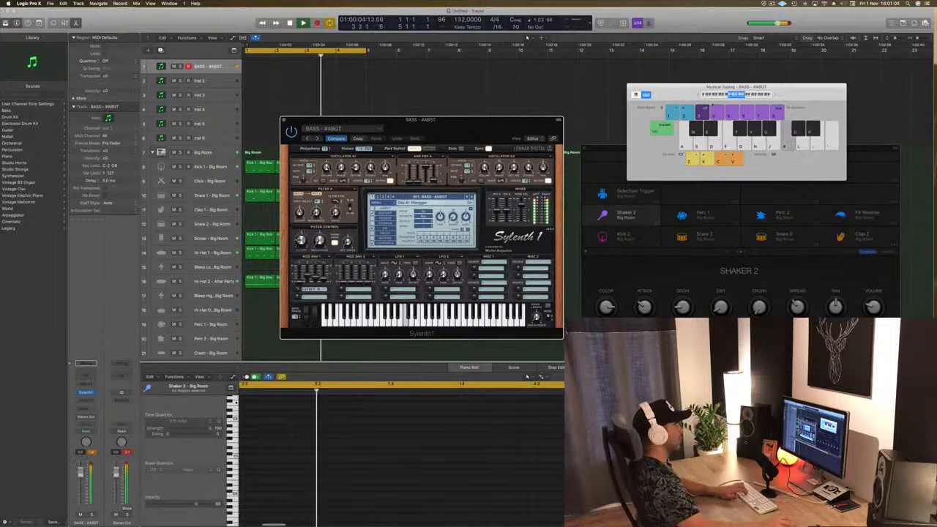
Switch Sylenth1 to the BASS - Ark preset, audition it over the drums, and lower the bass track's volume
key("l")
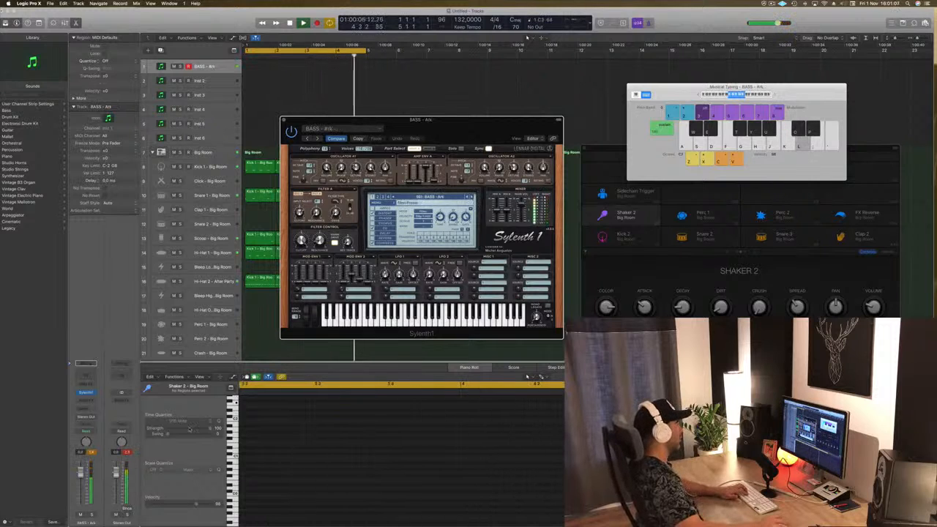
key("l")
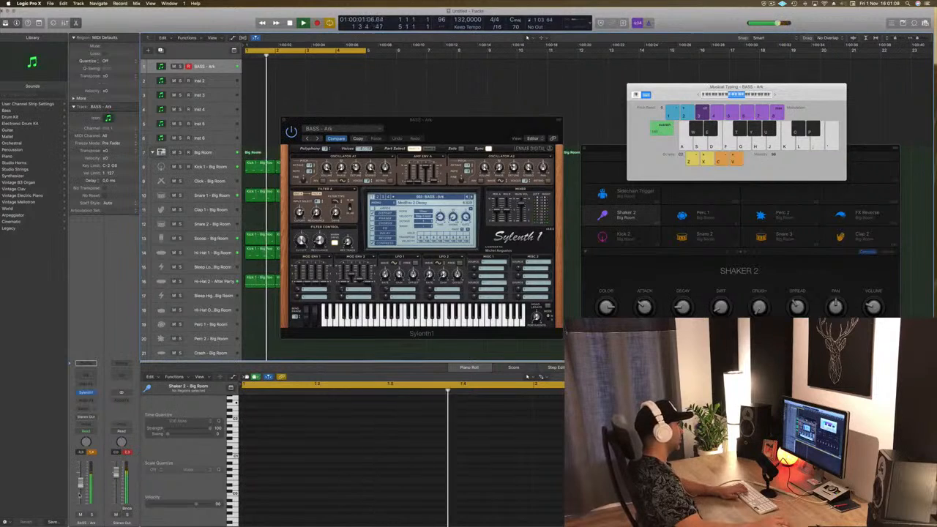
key("l")
key("j")
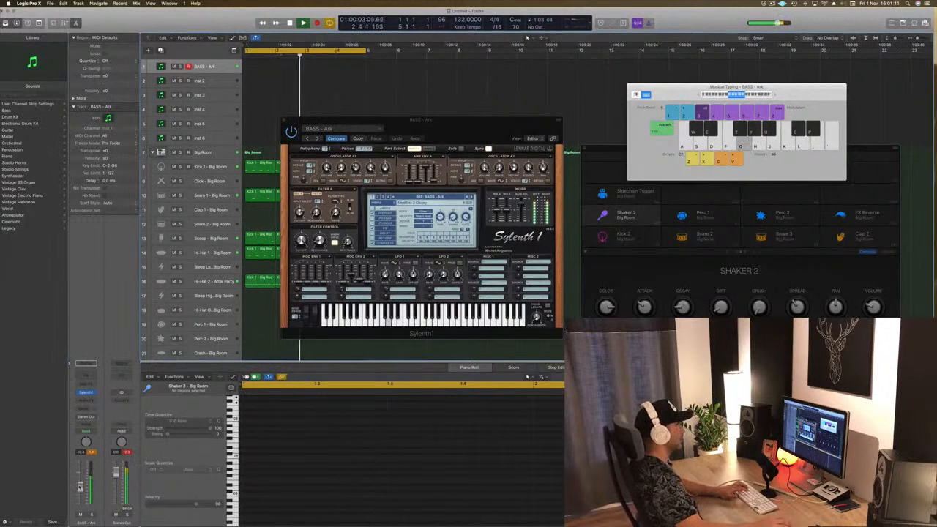
key("j")
key("k")
key("apostrophe")
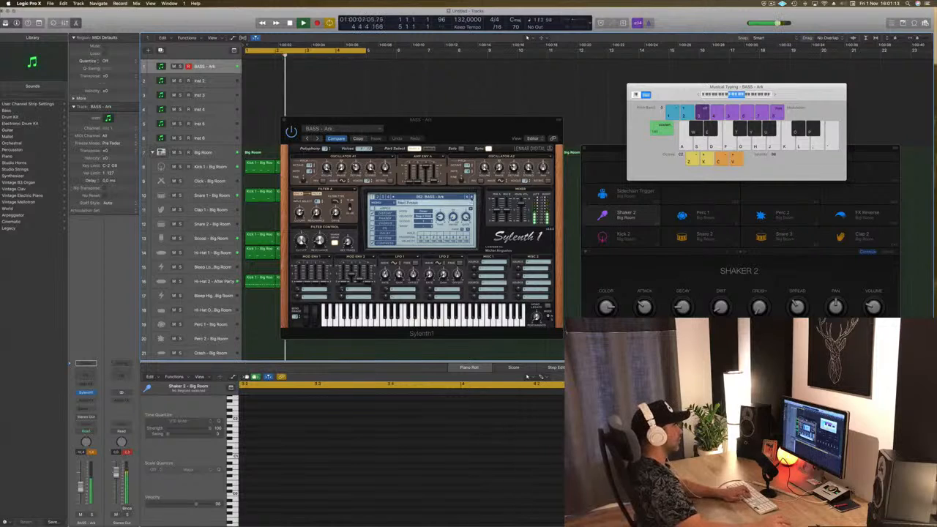
Load the BASS - Beam preset in Sylenth1 and audition it over the drums, including an octave lower
key("]")
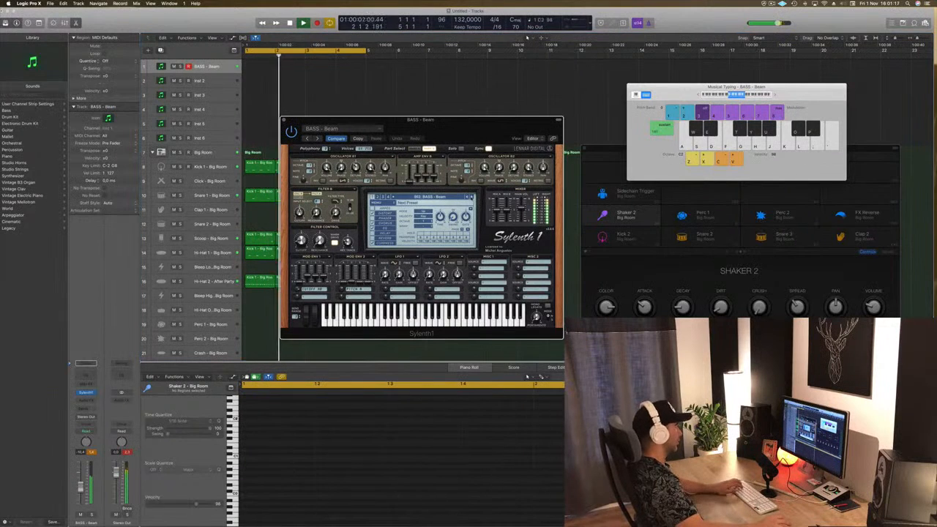
key("a")
key("a")
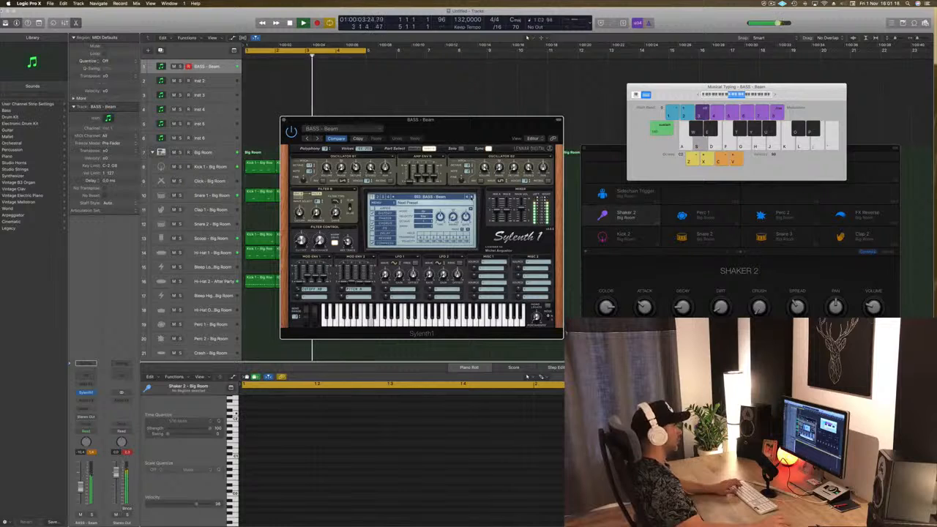
key("a")
key("s")
key("a")
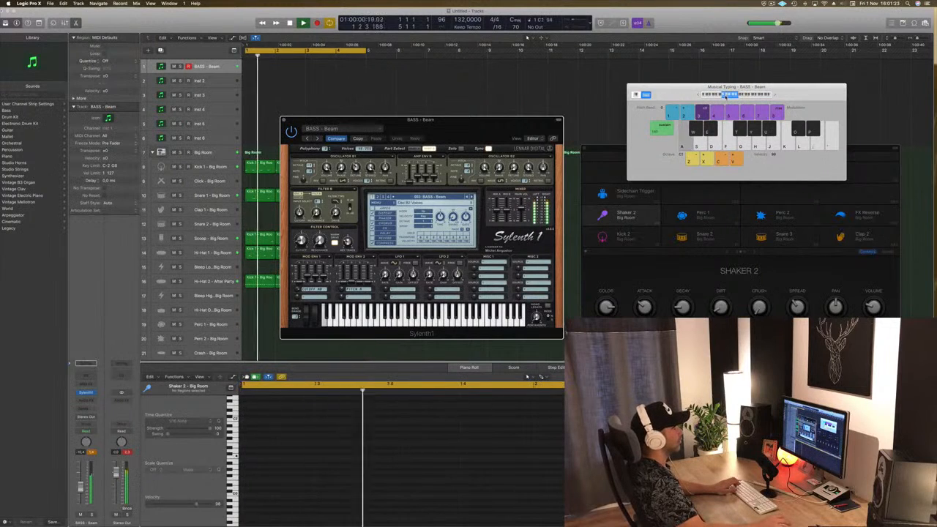
key("k")
key("k")
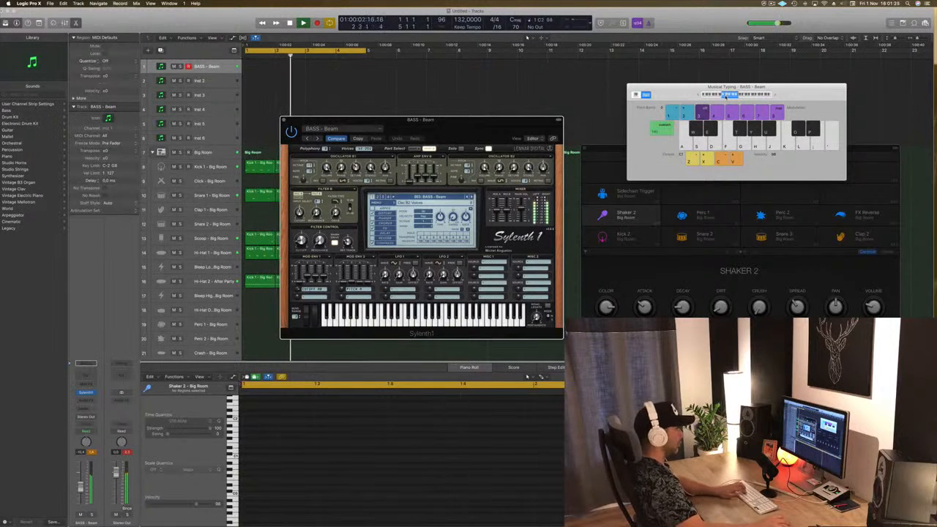
Raise the Musical Typing keyboard an octave and rehearse a bass riff with BASS - Beam over the drum loop
key("j")
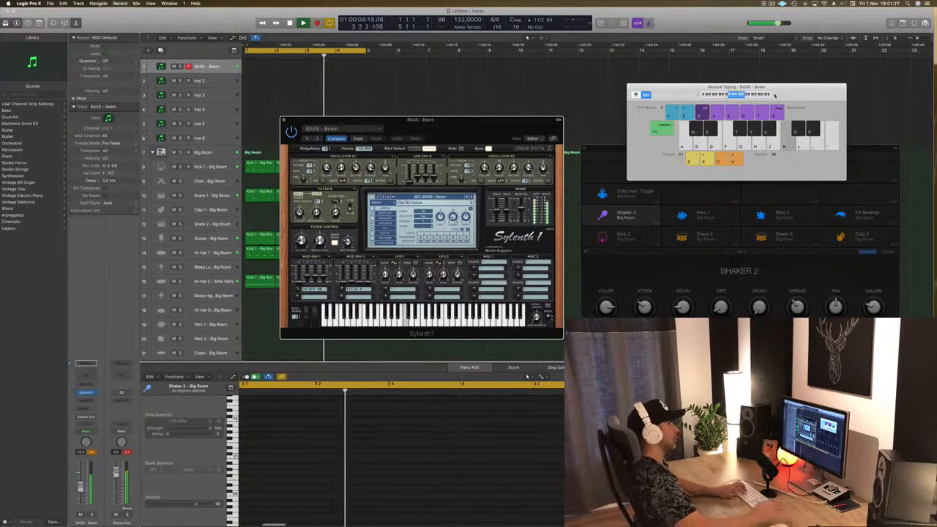
key("k")
key("d")
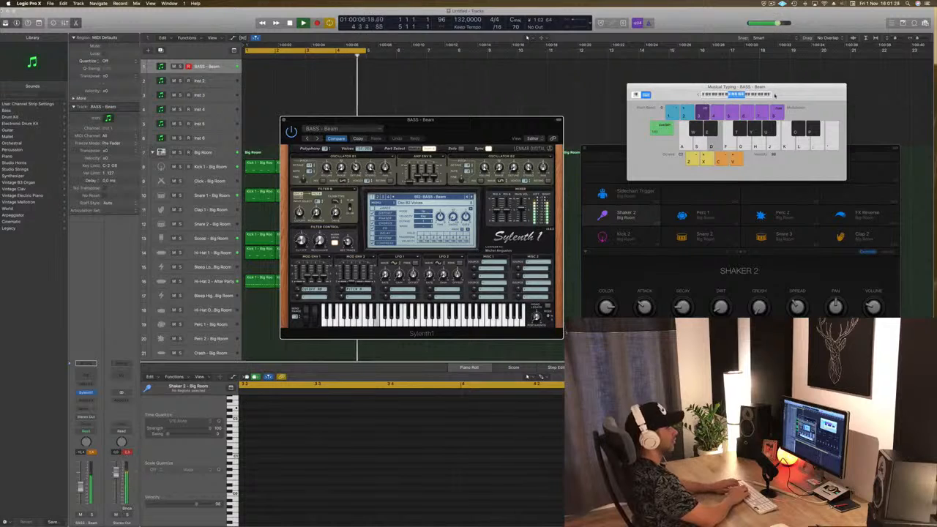
key("f")
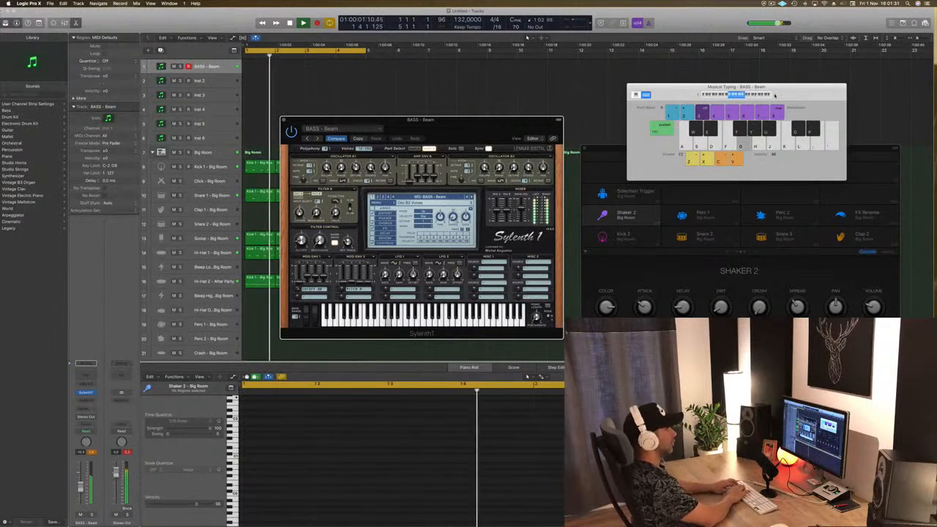
key("d")
key("d")
key("d")
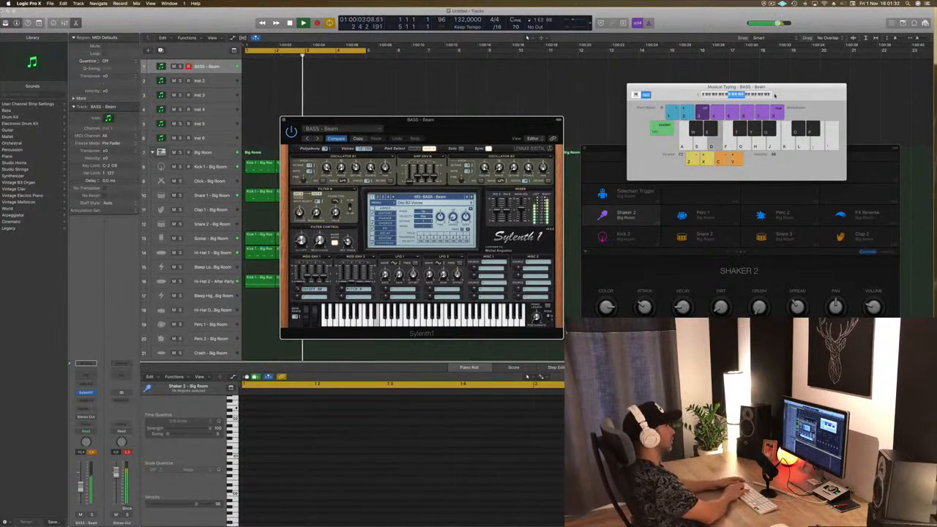
key("d")
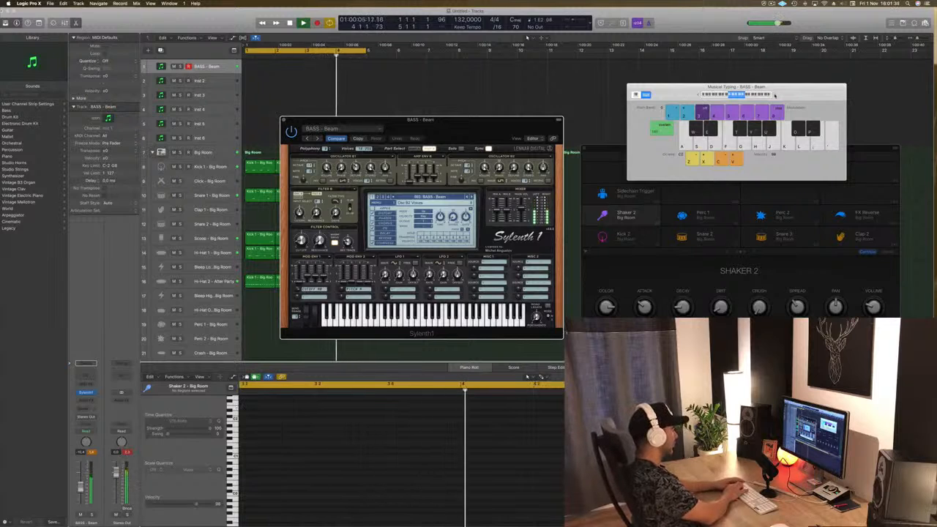
Record a repeated single-note bass riff on the BASS - Beam track over the drums, and discard the extra short region in bar 4
key("r")
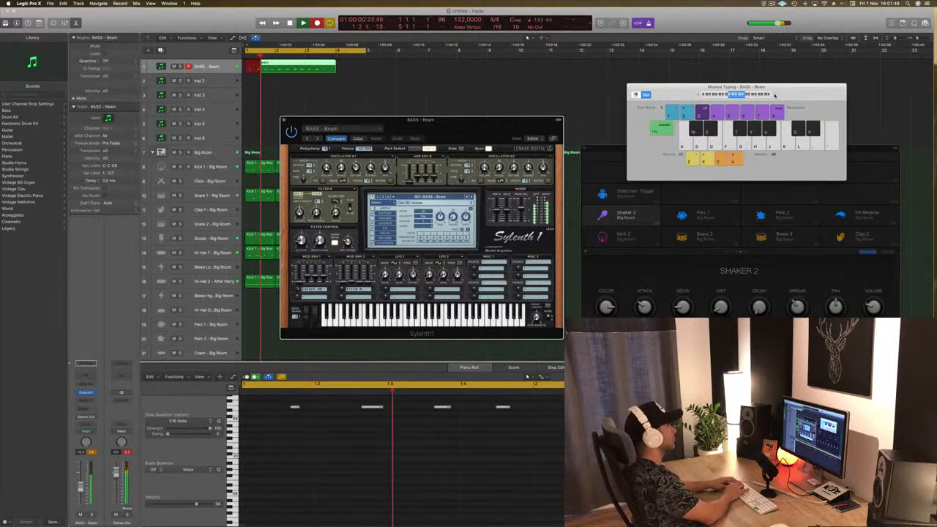
key("d")
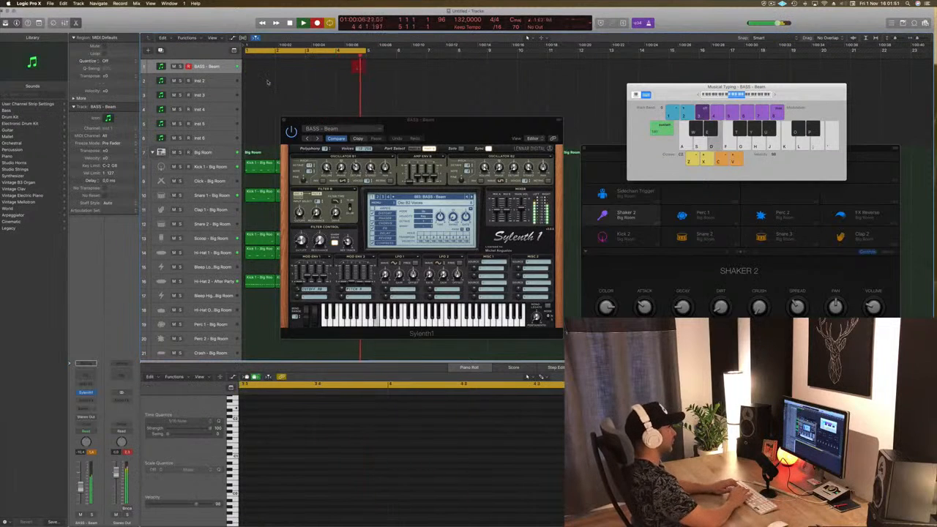
key("a")
key("a")
key("a")
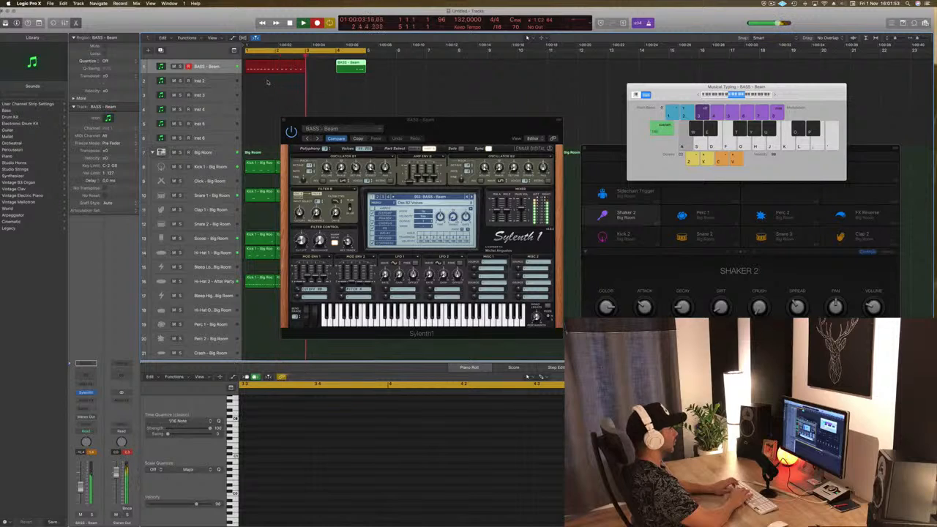
key("a")
key("space")
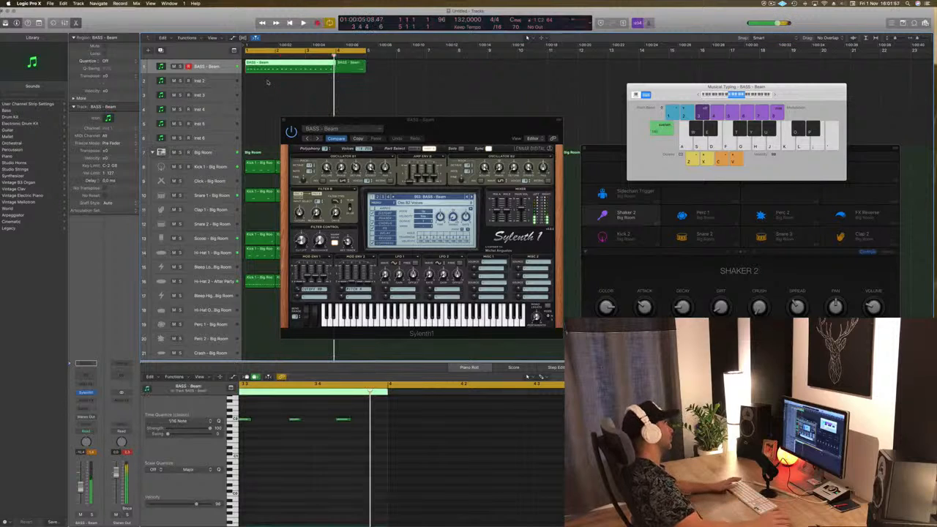
key("super+z")
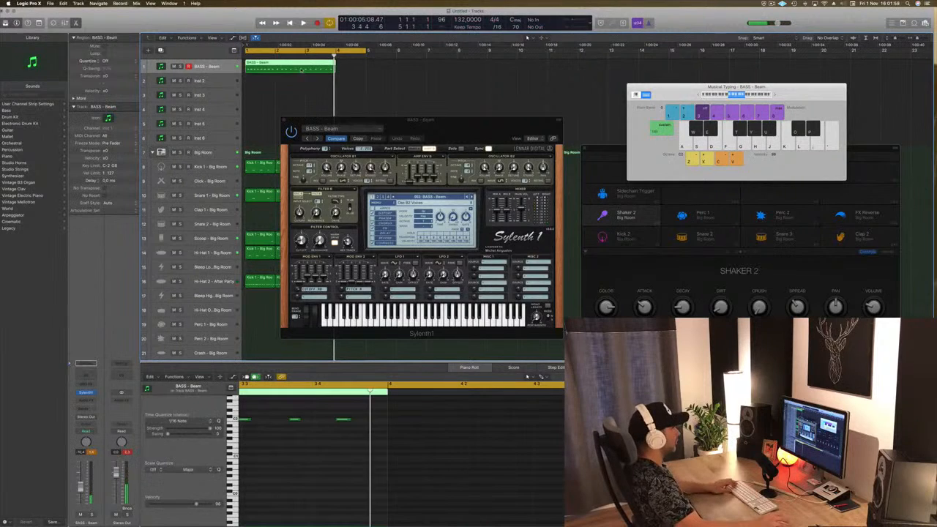
Split the recorded bass region at bar 3, splitting any crossing notes, and delete the part after the cut
left_click(306, 65)
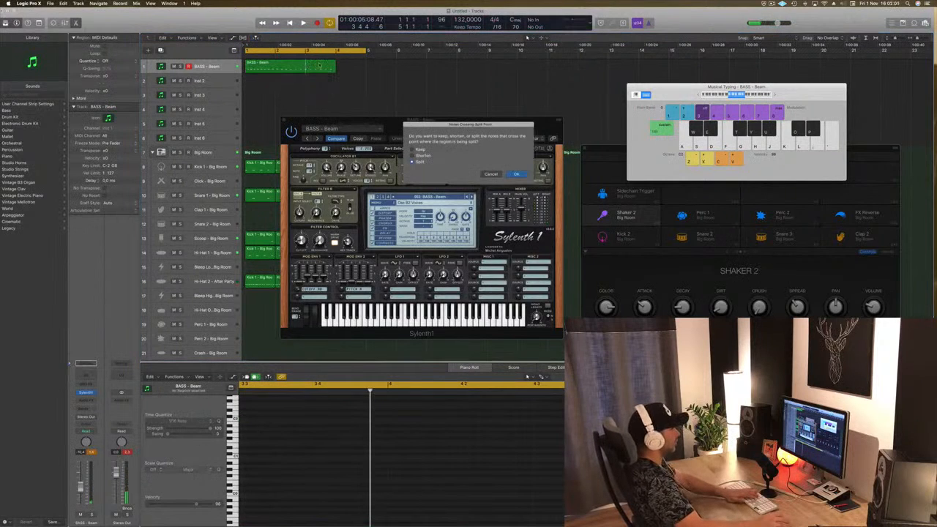
key("Return")
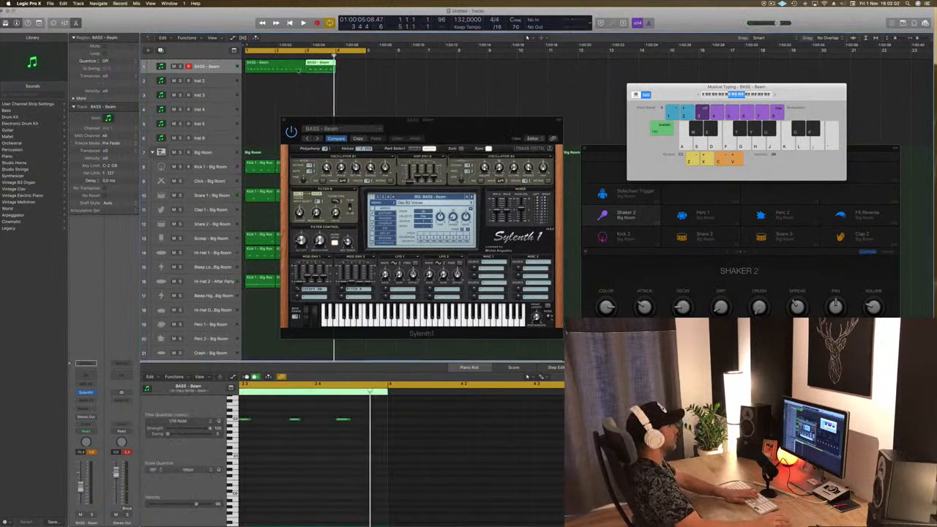
key("Delete")
Quantize all notes of the bass region to 1/16 notes and play the result with the drums
key("space")
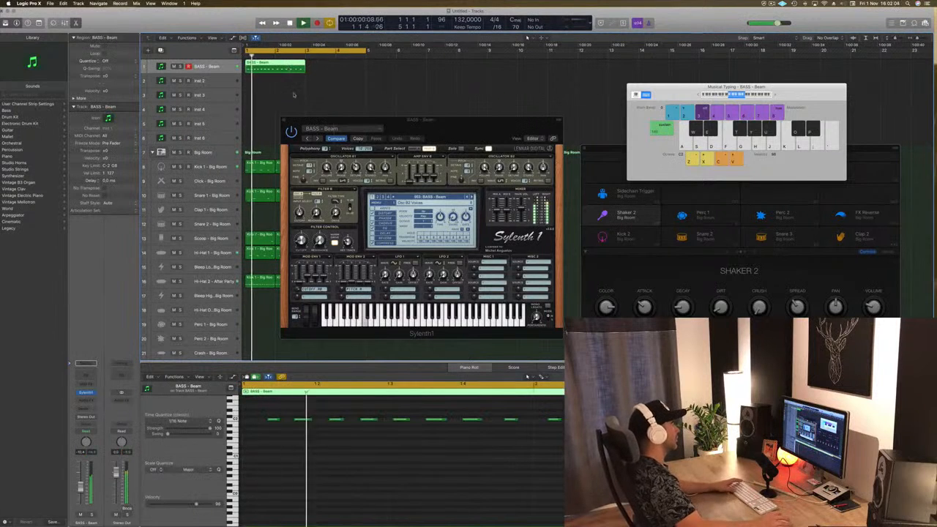
left_click(379, 457)
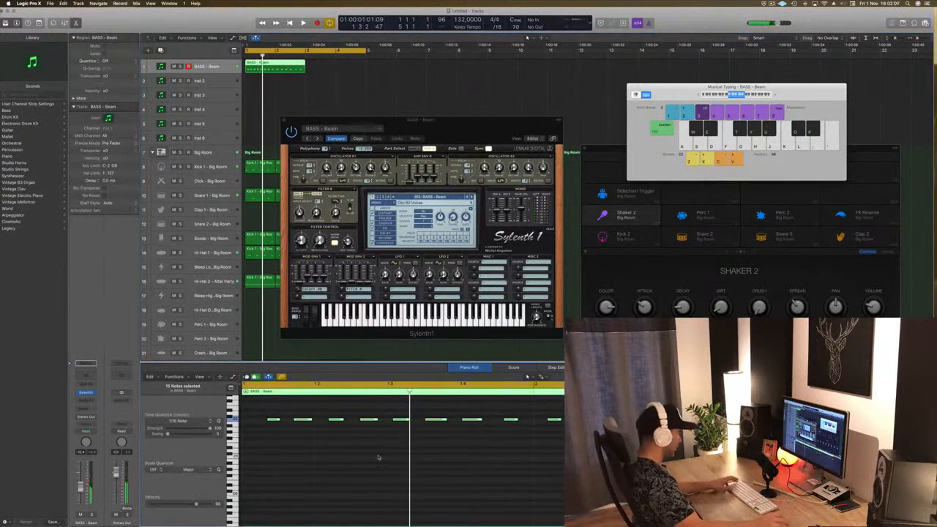
key("space")
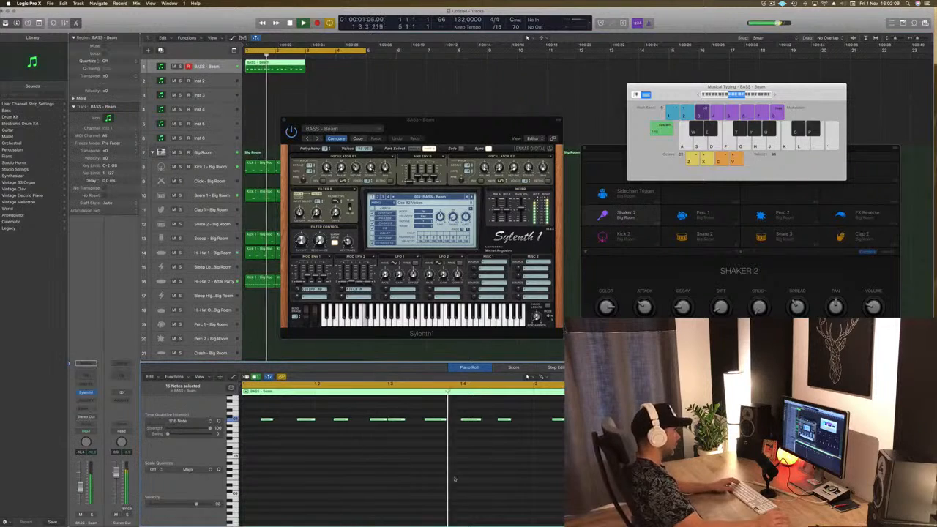
key("space")
key("space")
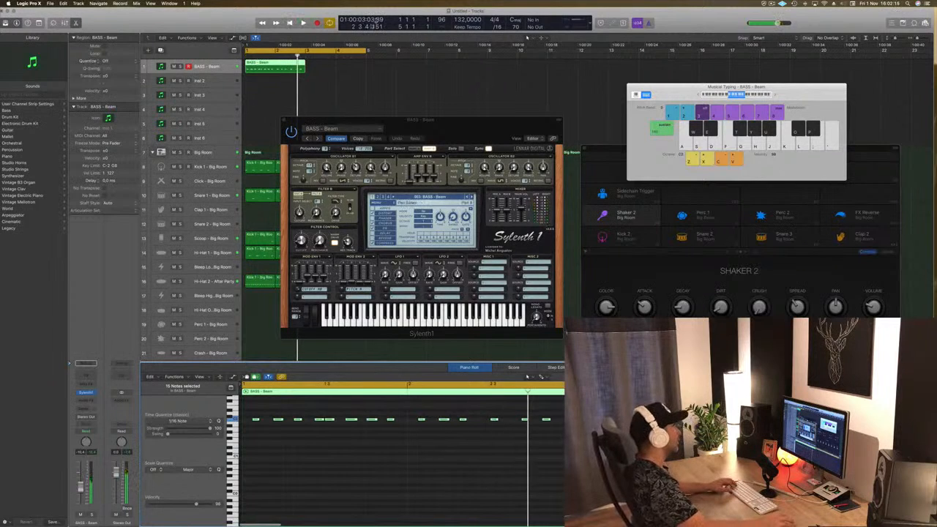
Reduce the bass region to its first bar, copy it into bar 2, and play both bars
key("super+z")
left_click_drag(262, 67, 290, 66)
key("space")
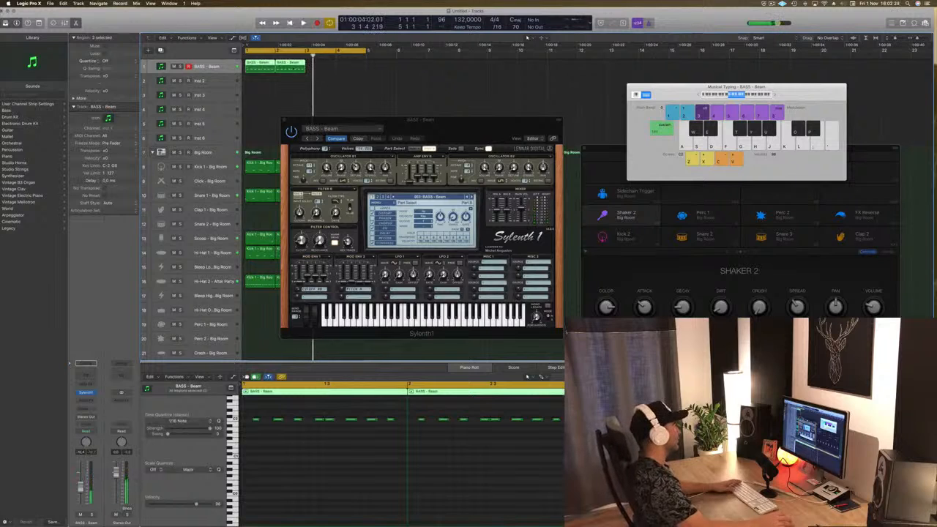
Transpose all eight notes of the bar 2 bass region upward and play the loop to check the change
left_click(260, 434)
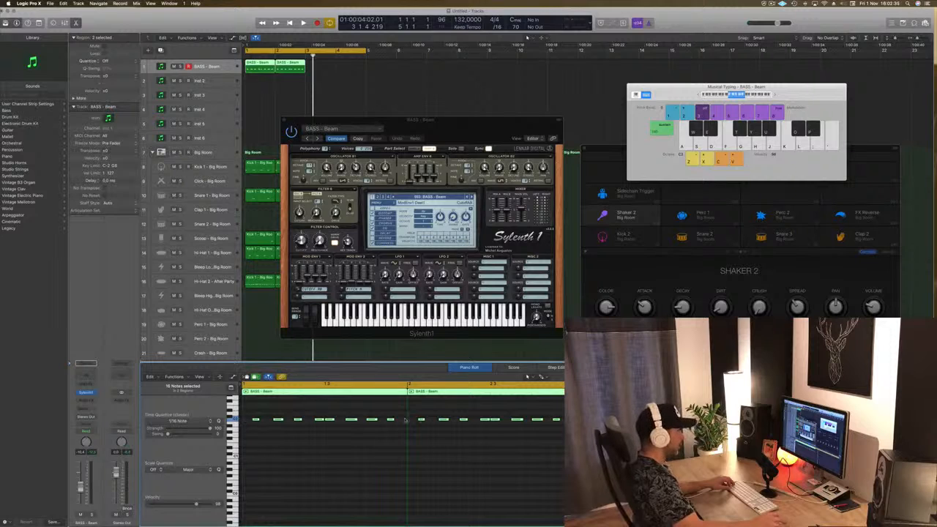
key("a")
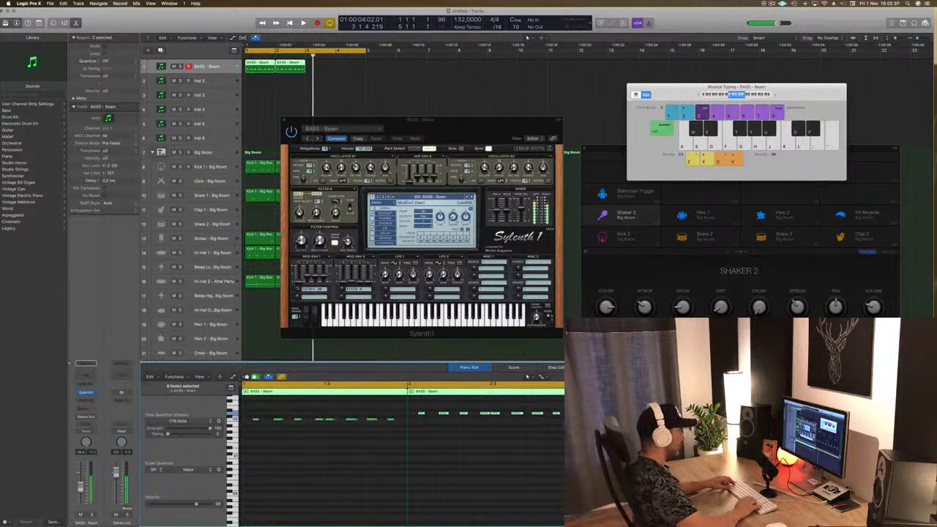
key("space")
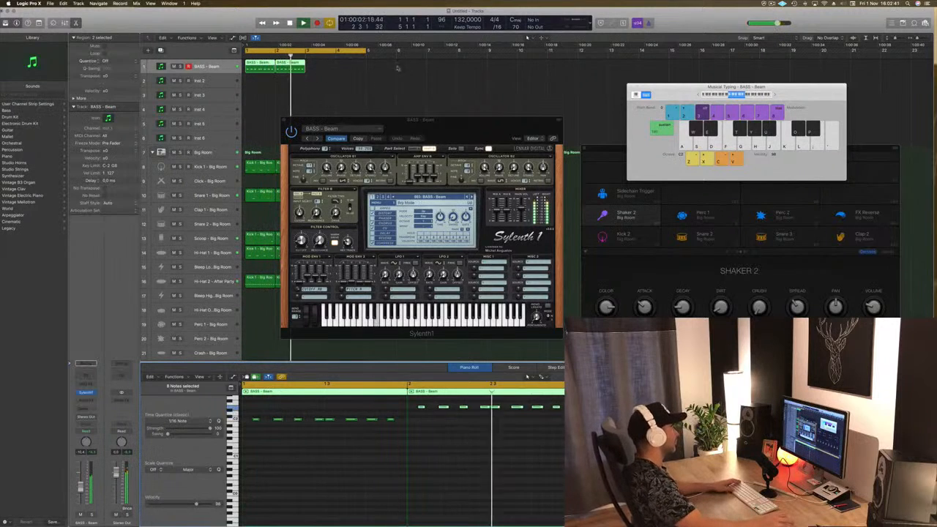
Copy the bass region into bars 3 and 4, shift the pitch of each copy's notes, and play the four-bar bass line
left_click_drag(289, 64, 320, 71)
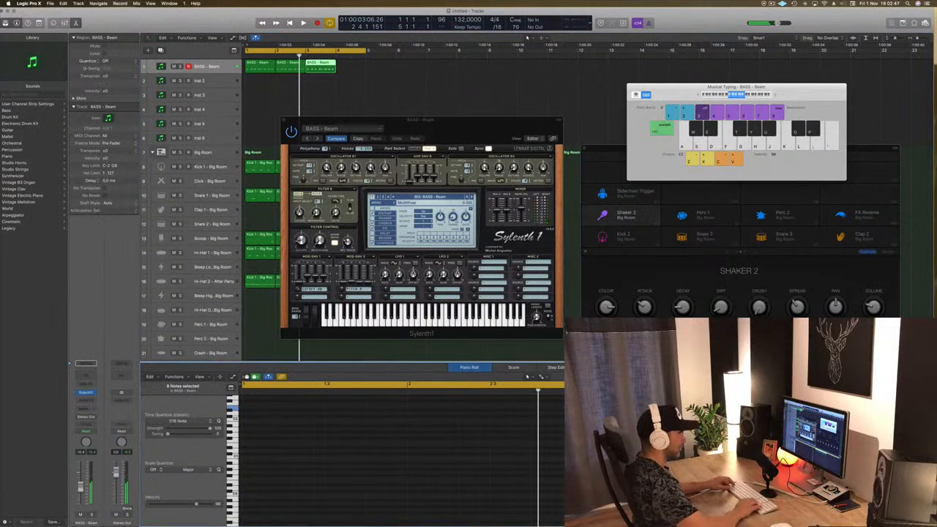
key("space")
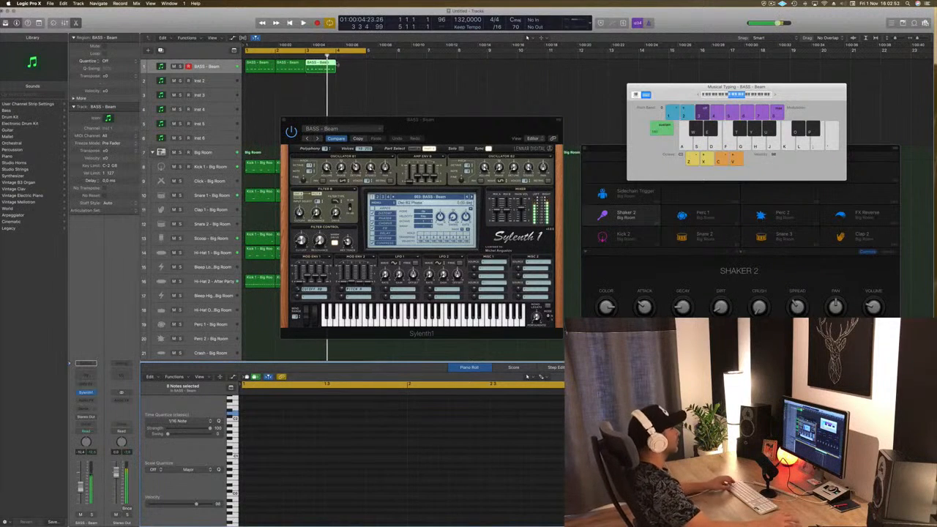
left_click_drag(322, 63, 349, 66)
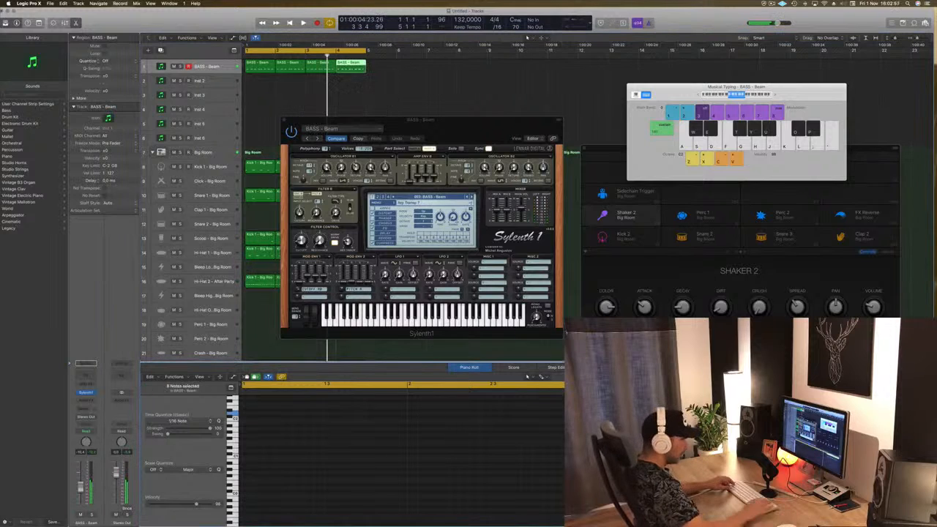
key("space")
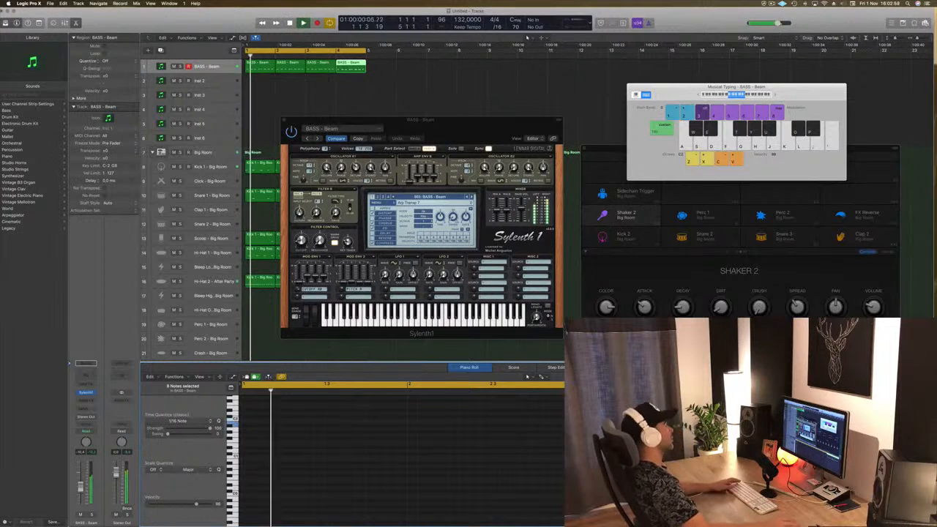
Play the loop with the synth window moved clear of the regions and enlarge the bass track's row
left_click(459, 112)
left_click_drag(448, 120, 578, 99)
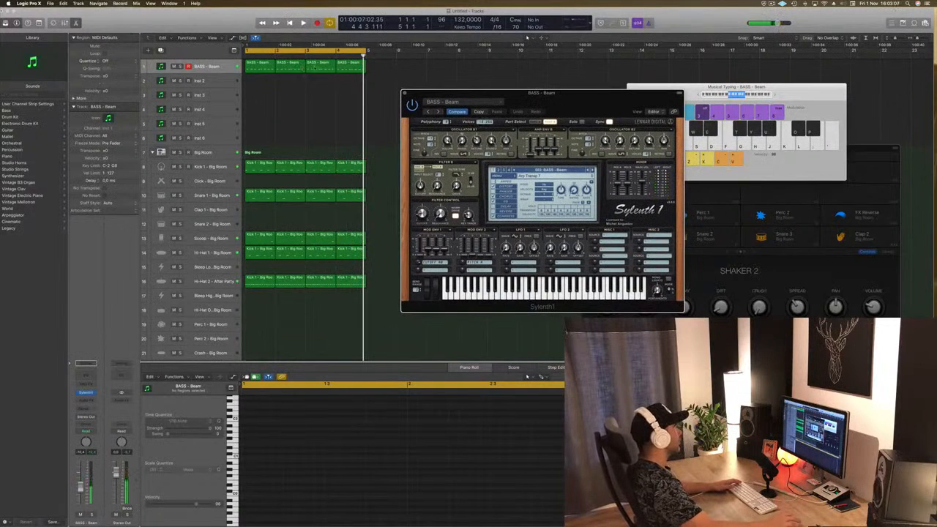
mouse_move(346, 67)
left_mouse_down()
mouse_move(324, 71)
mouse_move(345, 70)
left_mouse_up()
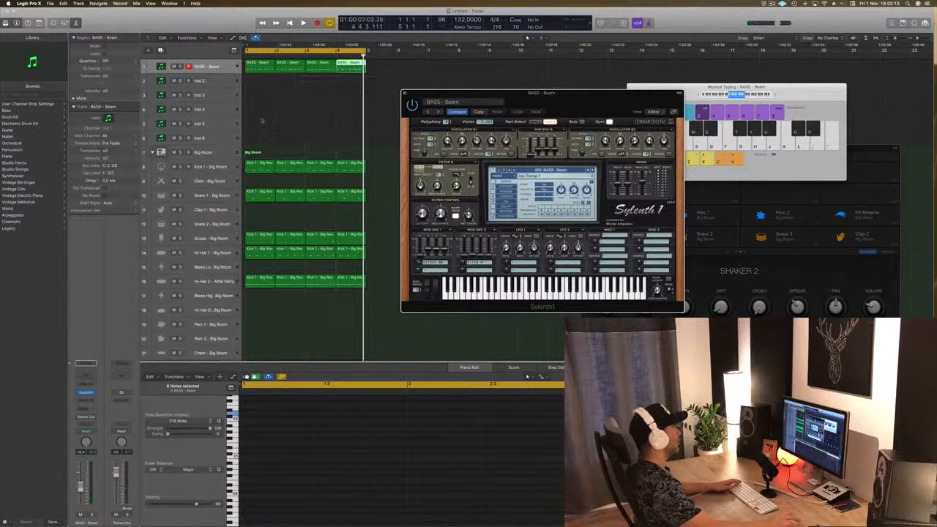
key("space")
left_click(217, 70)
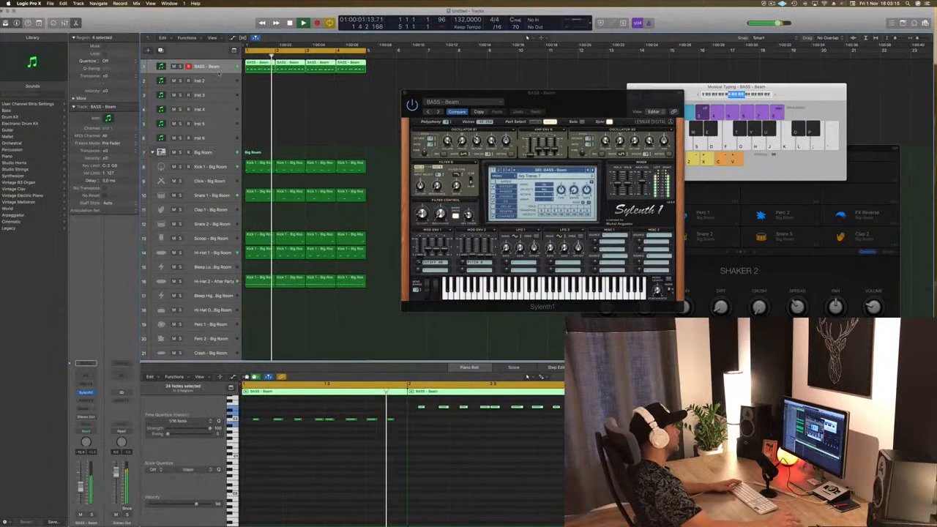
left_click(273, 138)
key("ctrl+z")
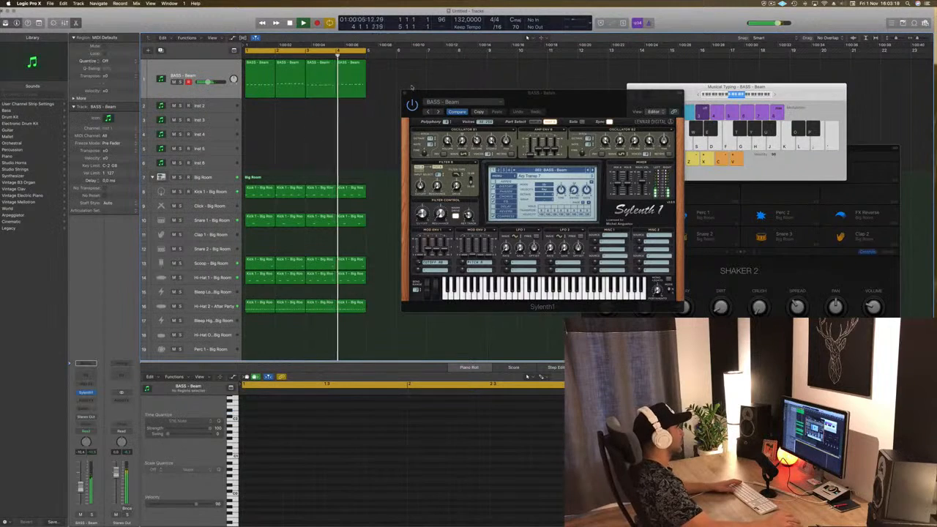
Join the four one-bar bass regions into a single four-bar region and play it
left_click_drag(453, 93, 596, 77)
key("space")
left_click_drag(427, 80, 255, 92)
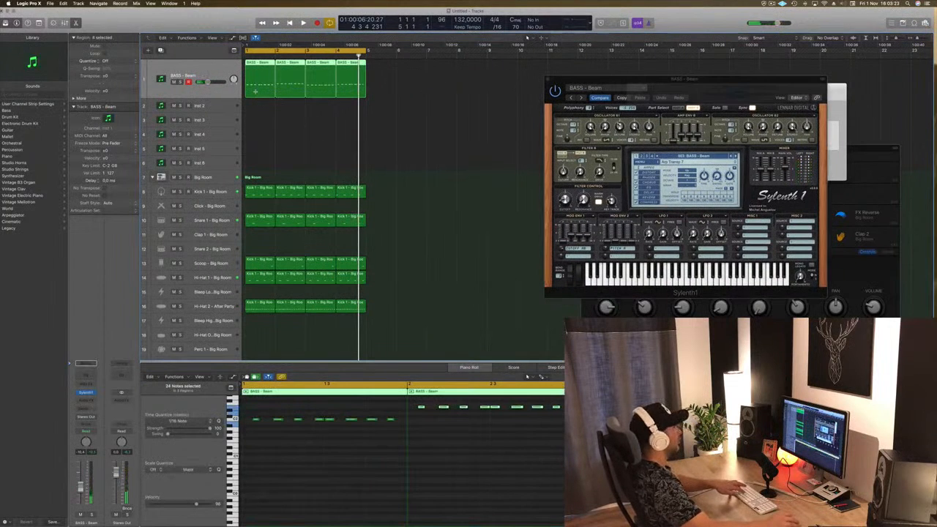
key("space")
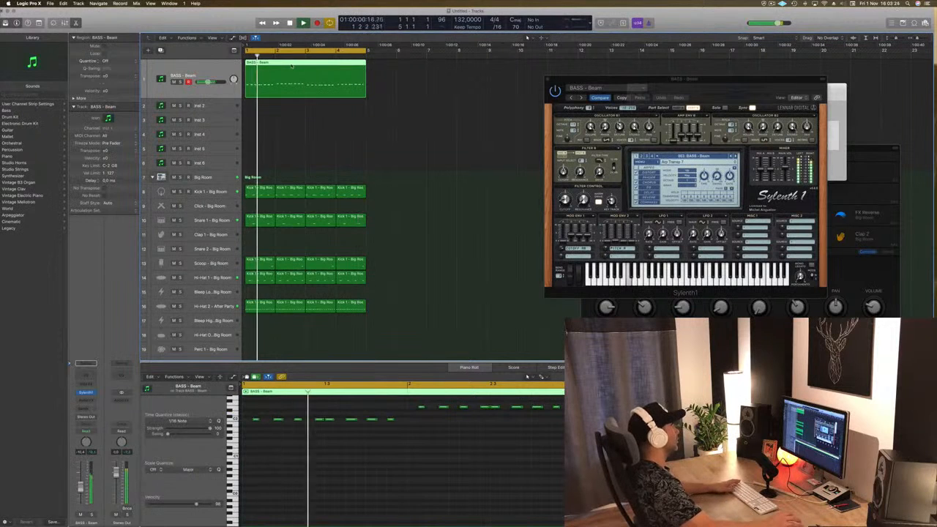
Audition other Sylenth1 bass presets over the playing loop, stepping through Remember to XZL
left_click_drag(684, 79, 543, 96)
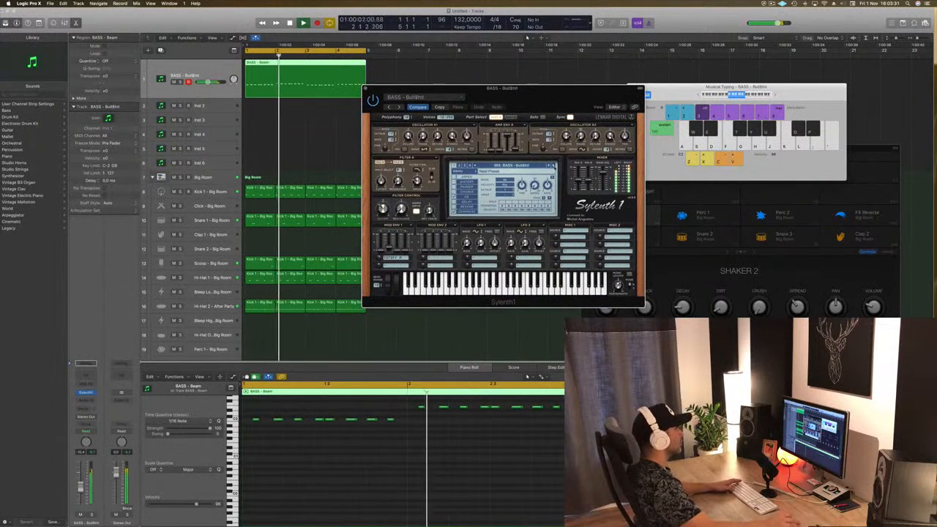
left_click_drag(577, 104, 617, 150)
key("Return")
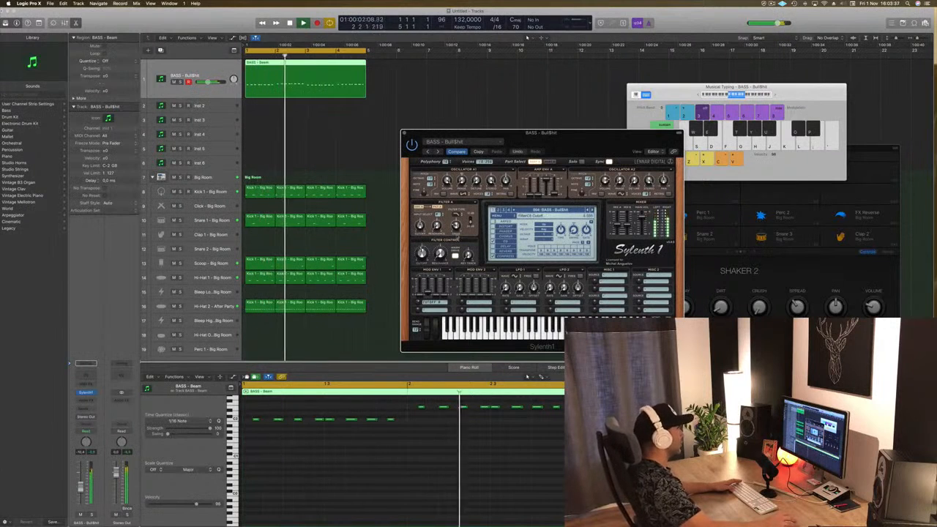
key("bracketright")
key("bracketright")
key("bracketright")
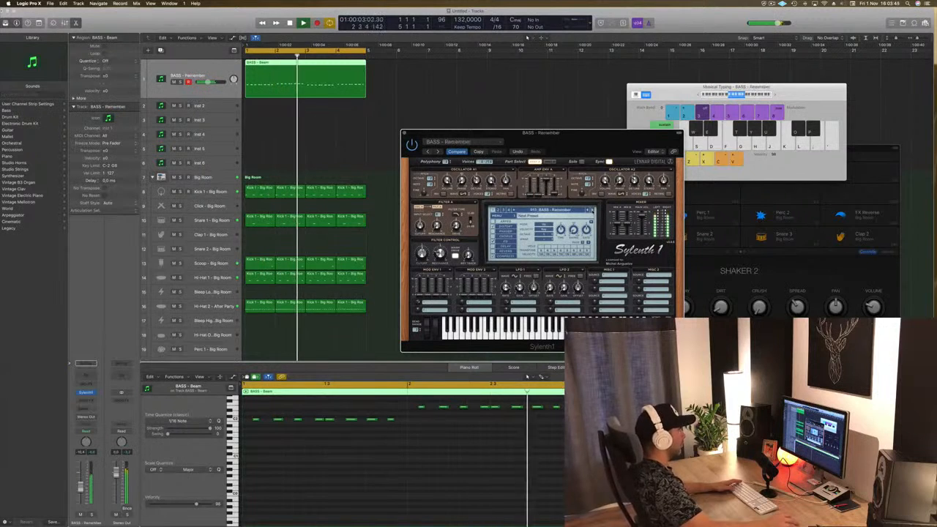
key("bracketright")
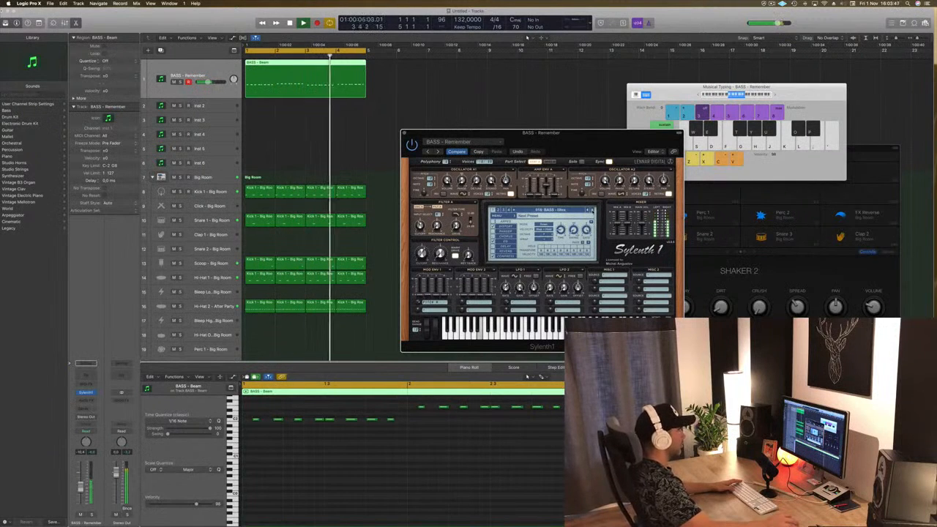
key("bracketright")
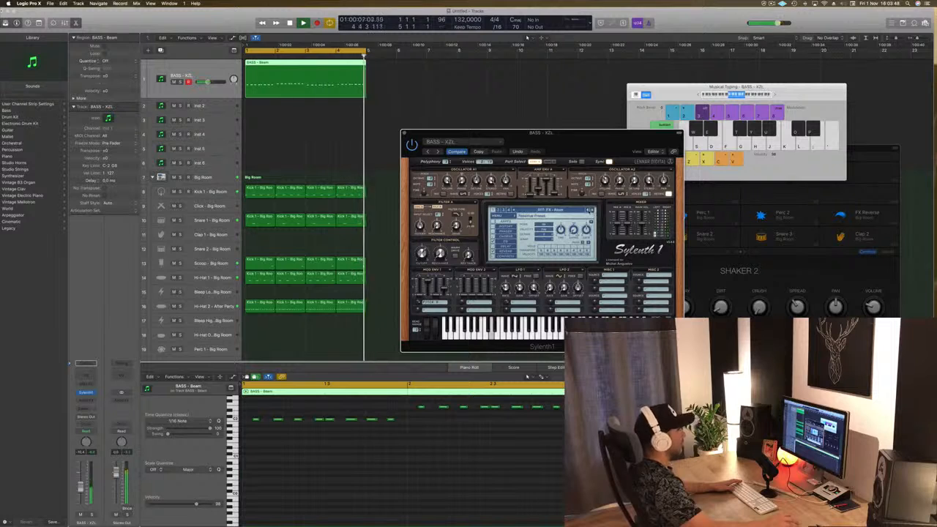
Compare the Beam, EDM and XZL presets over the loop and settle on BASS - Shooter for the bass track
key("bracketleft")
key("bracketleft")
left_click(542, 211)
left_click(554, 217)
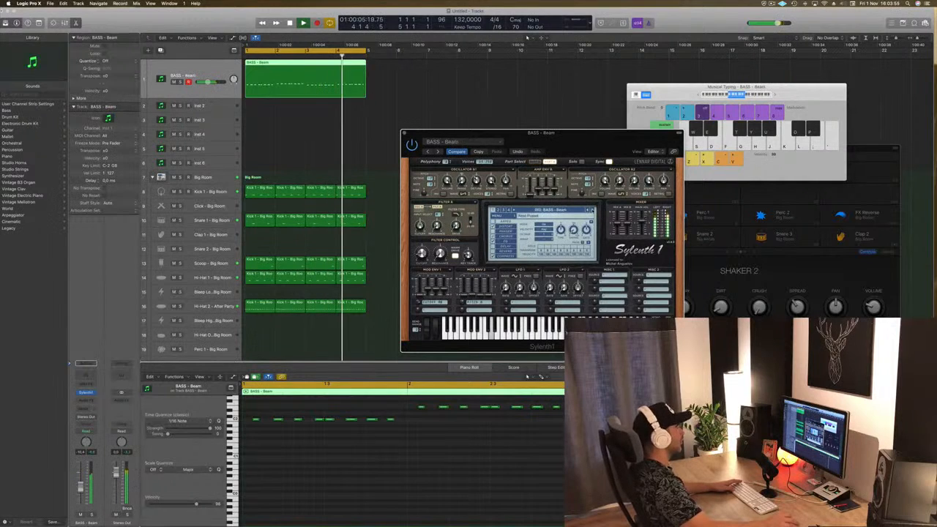
key("bracketright")
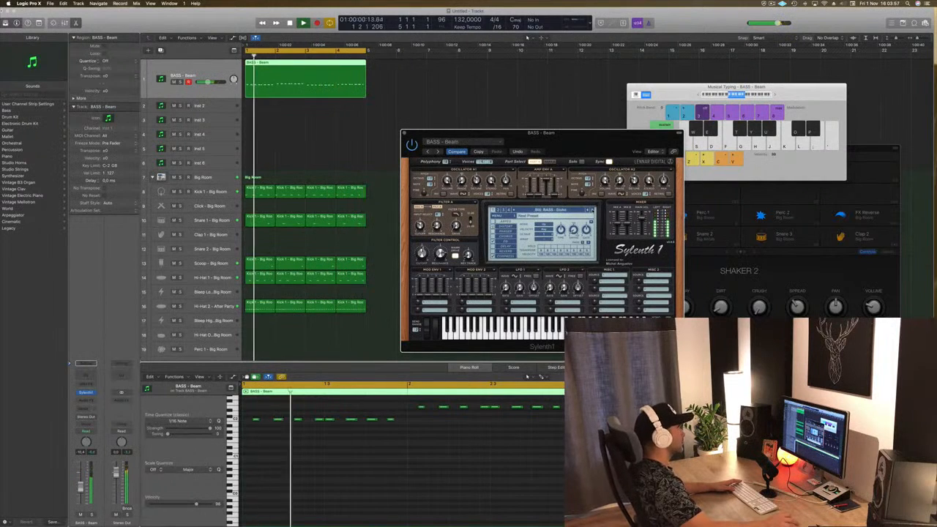
left_click(555, 210)
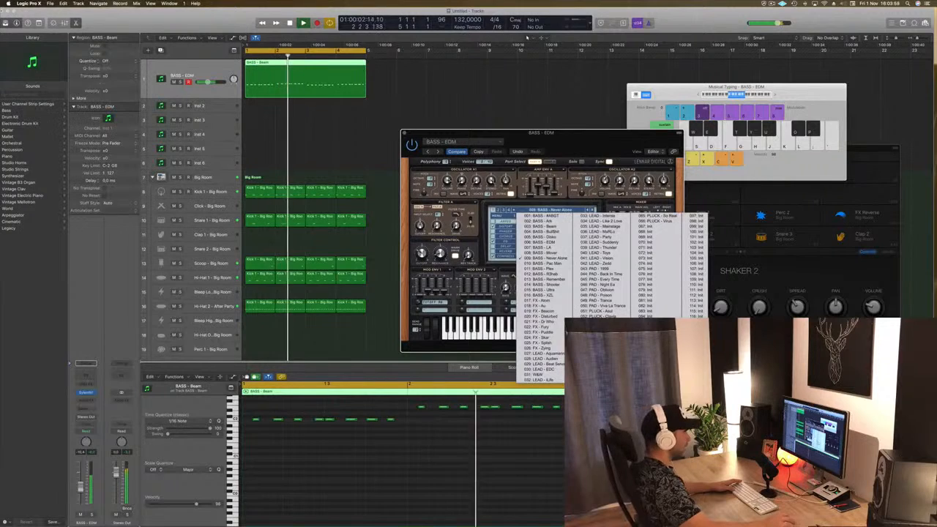
left_click(554, 297)
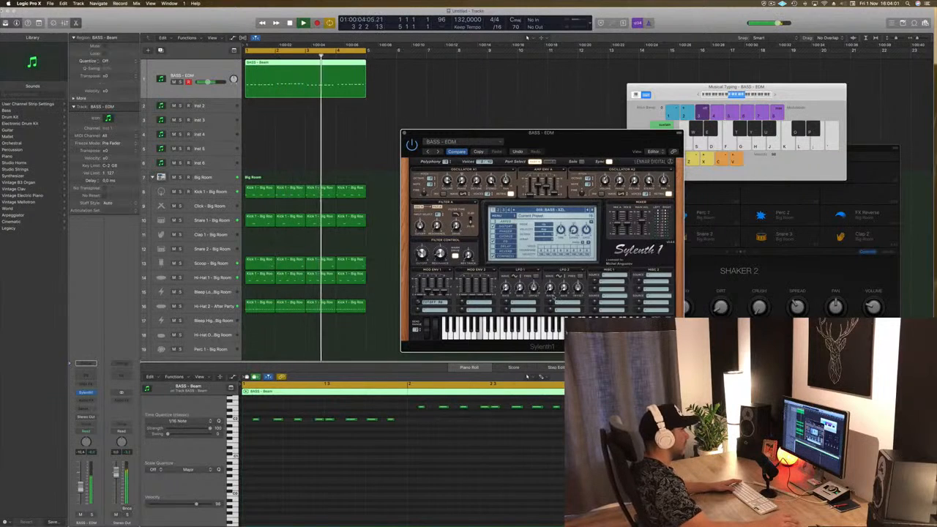
key("]")
left_click_drag(582, 138, 647, 117)
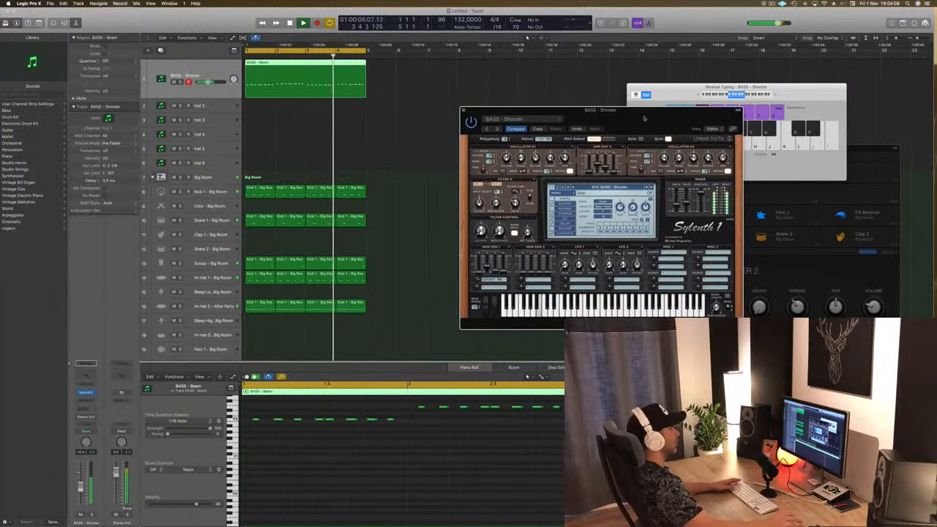
Copy the bass region to the Inst 2 track and delete every note except the first one in each bar
left_click_drag(294, 65, 298, 117)
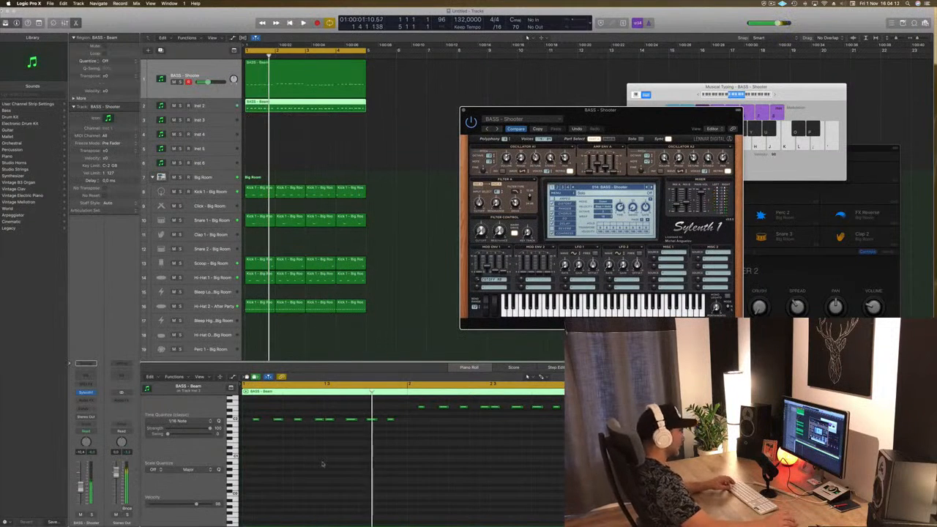
left_click(295, 450)
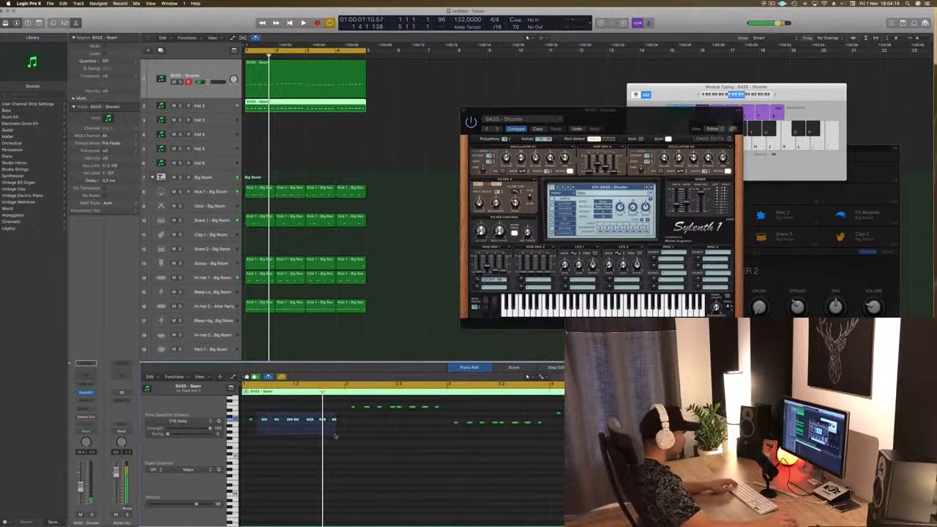
left_click_drag(334, 436, 335, 436)
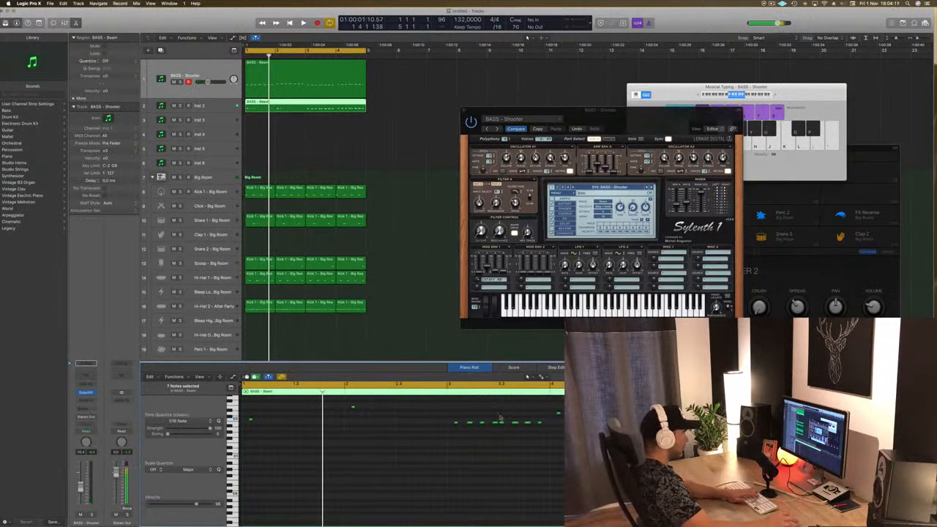
key("Delete")
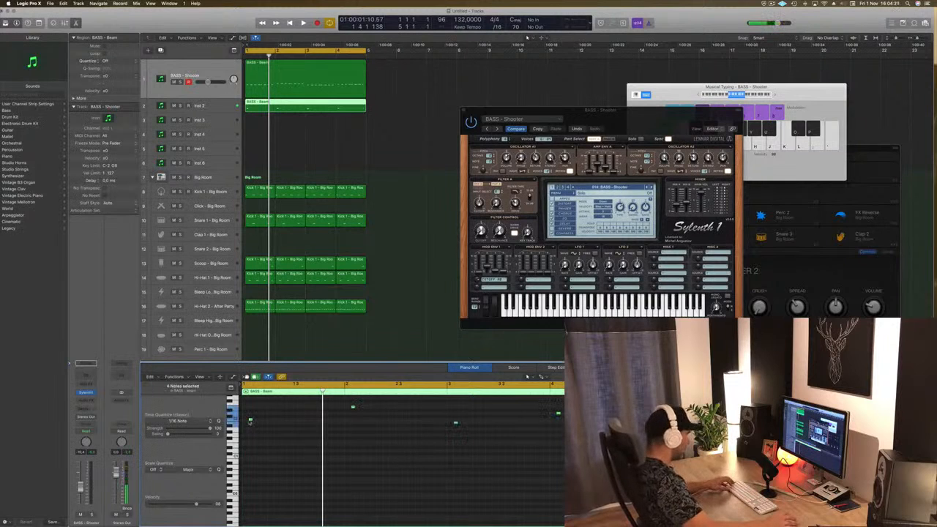
Align the four remaining notes to the bar starts at one bar long each, and duplicate them an octave higher
left_click_drag(250, 420, 246, 423)
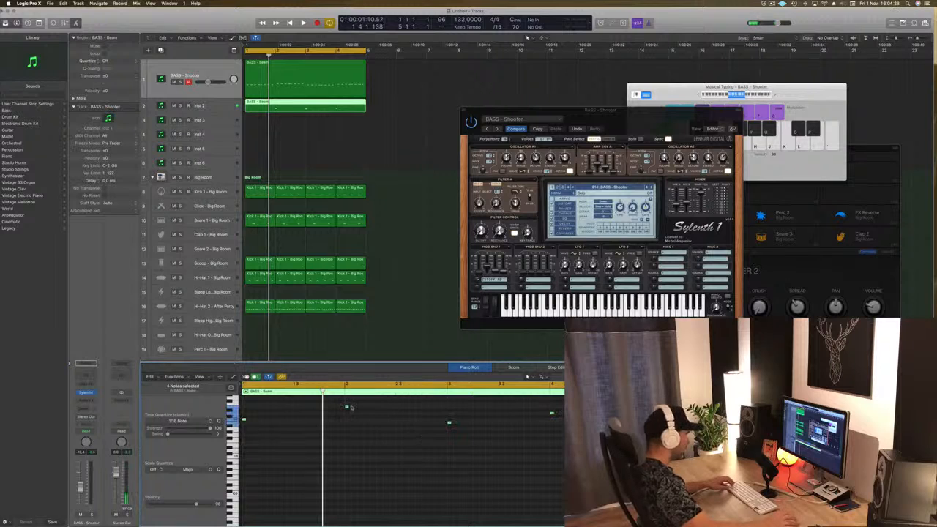
left_click_drag(347, 407, 437, 415)
left_click_drag(370, 411, 370, 432)
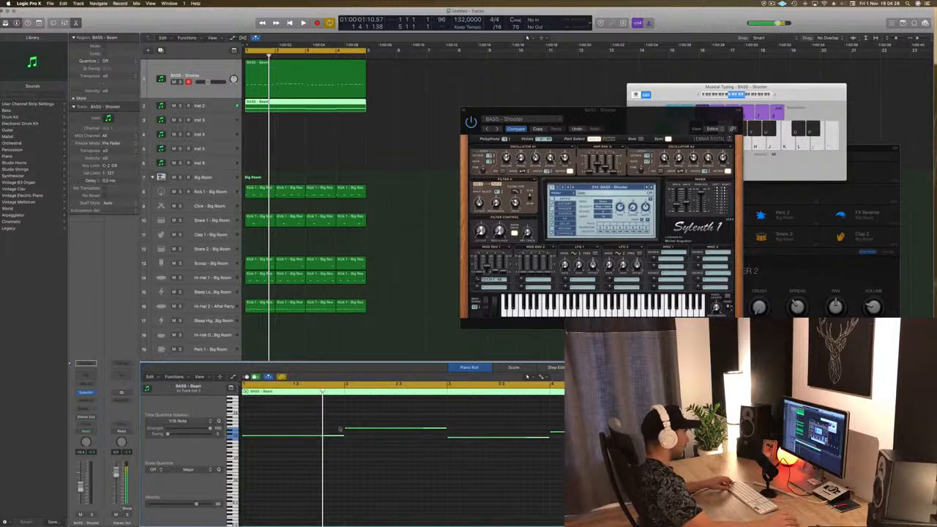
left_click_drag(271, 438, 273, 418)
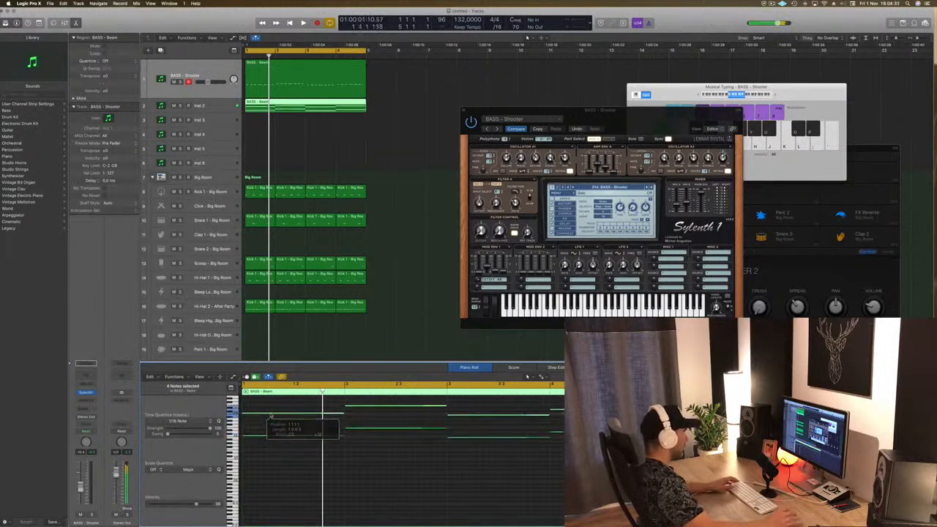
Open Sylenth1 on the Inst 2 track and load the sound bank that begins with ARP - Acid Thing 1
left_click(224, 106)
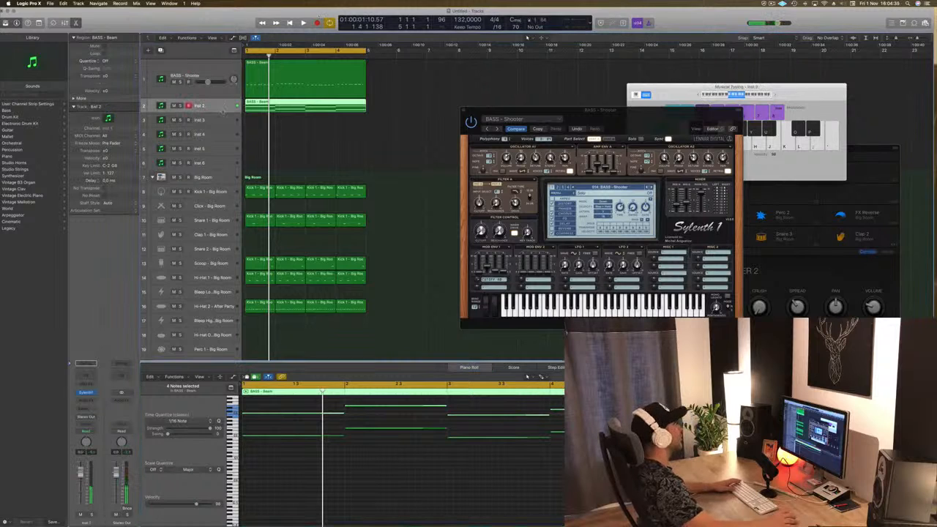
key("ctrl+alt+z")
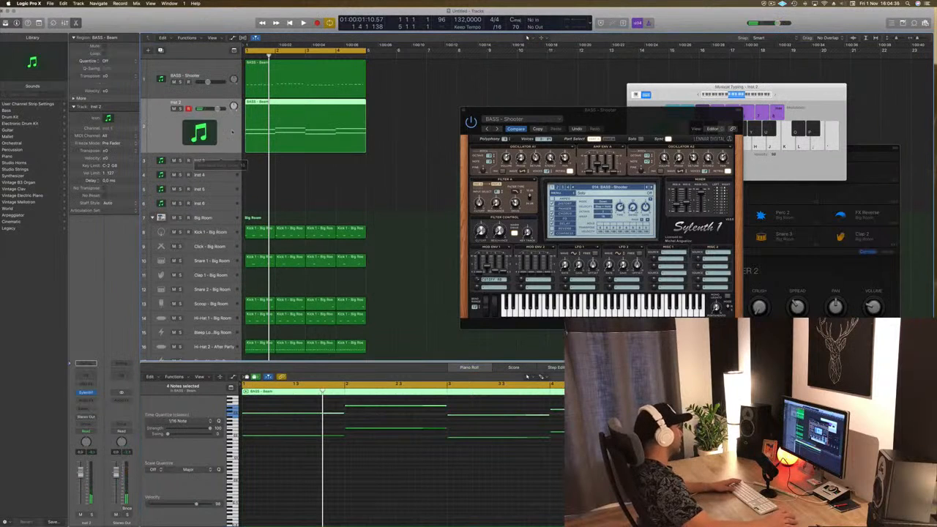
left_click(85, 392)
left_click_drag(213, 25, 558, 156)
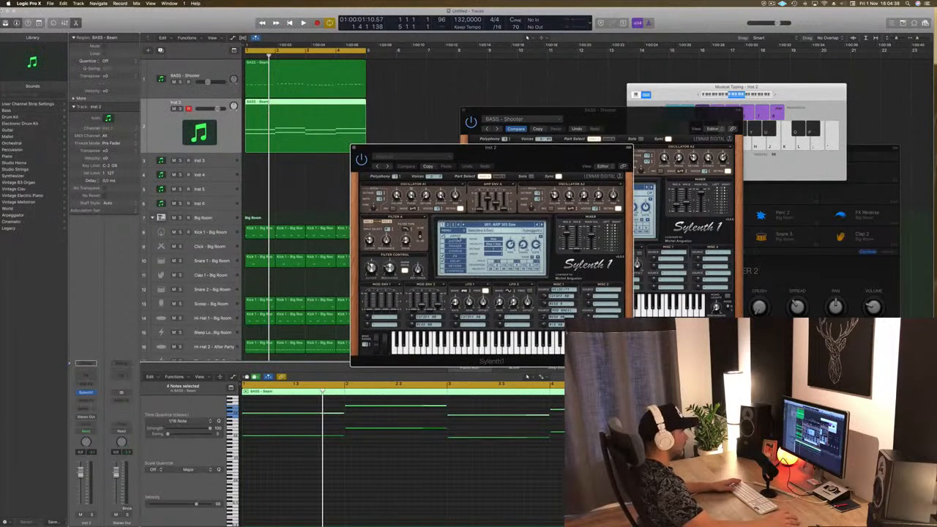
left_click(446, 230)
mouse_move(456, 241)
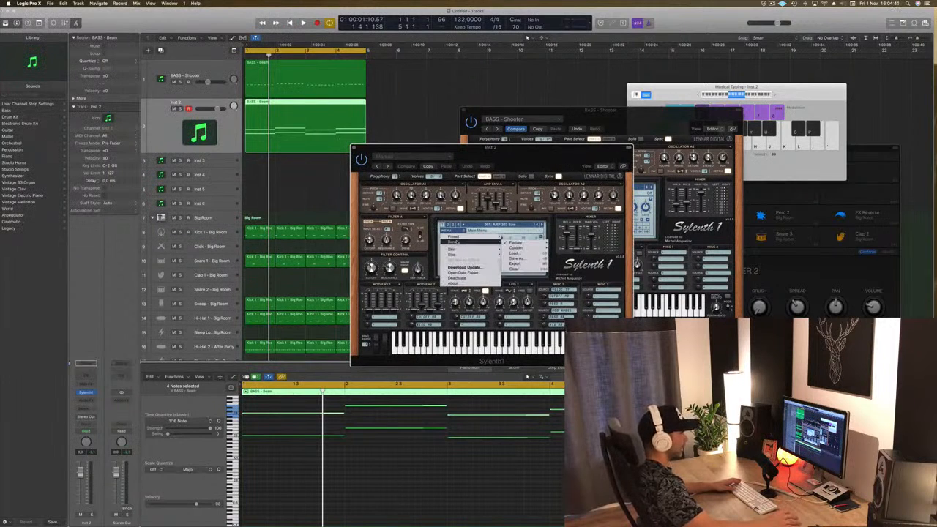
mouse_move(530, 243)
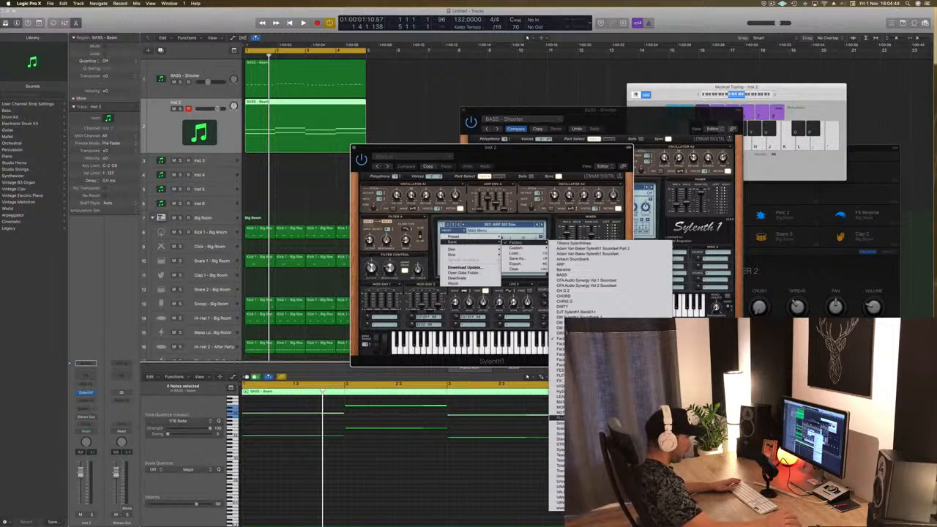
left_click(561, 265)
left_click_drag(515, 155, 619, 158)
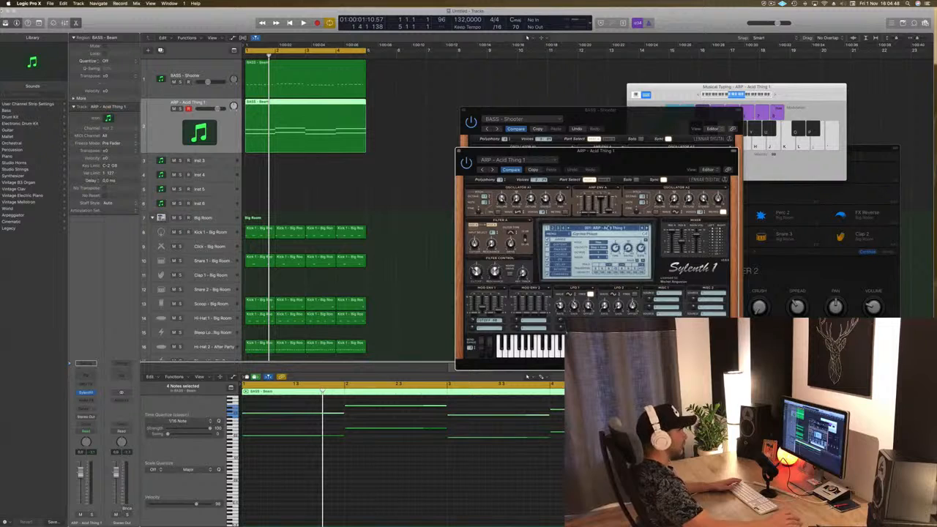
Switch the second synth from LEAD - Basic Super Saw to PAD - Anjuna Pad and play it with the loop
left_click(600, 227)
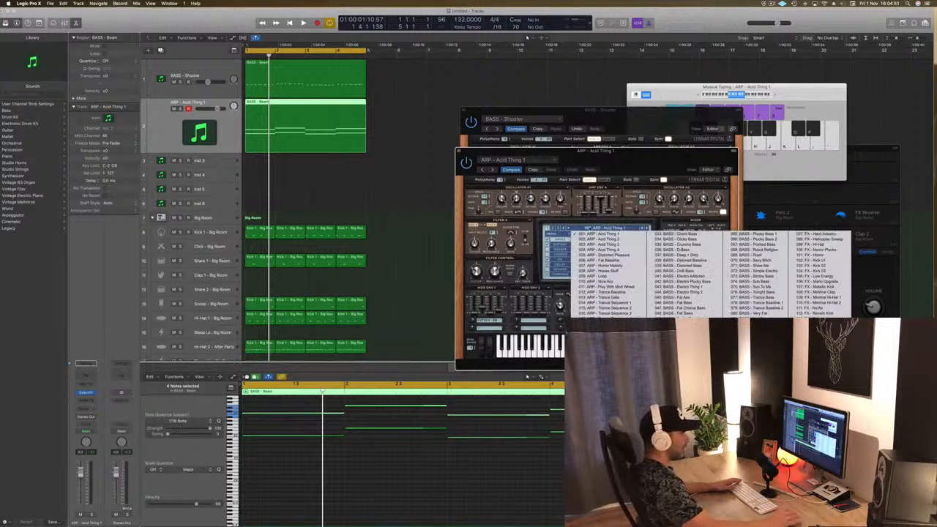
left_click(560, 253)
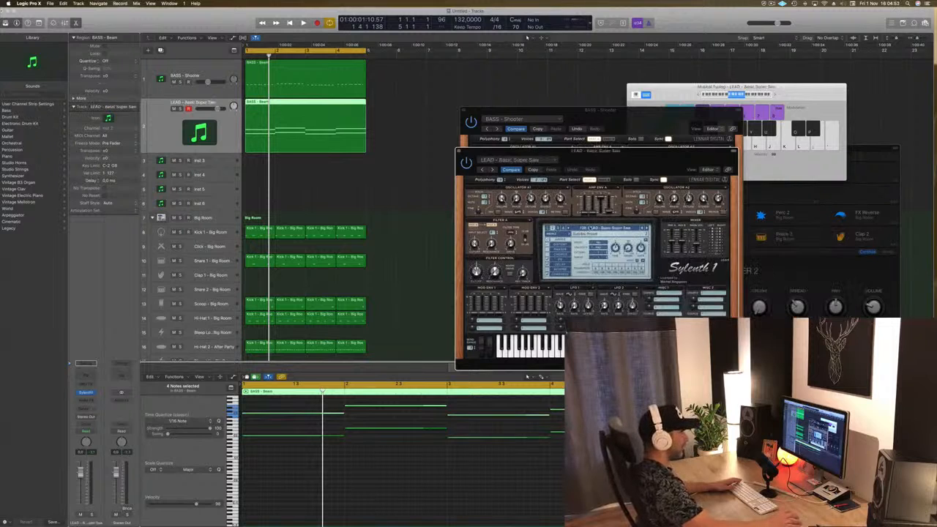
left_click(596, 228)
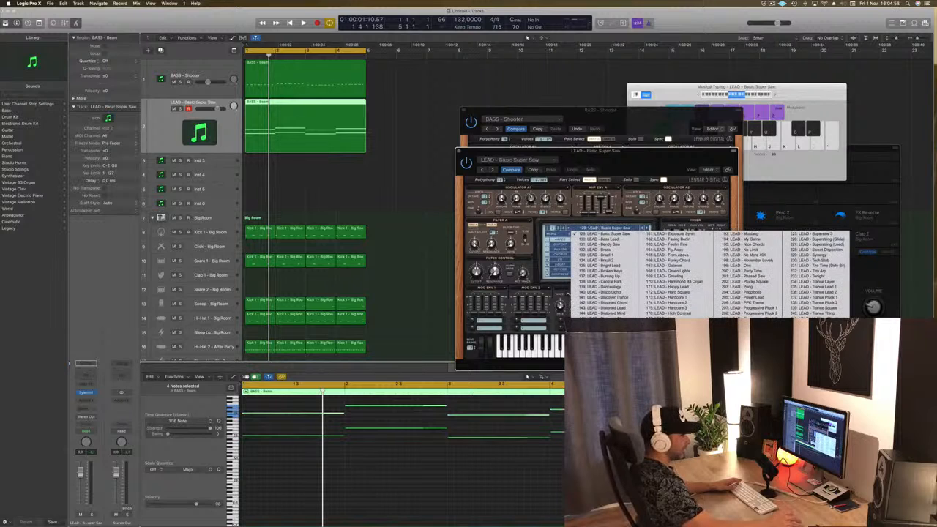
left_click(560, 258)
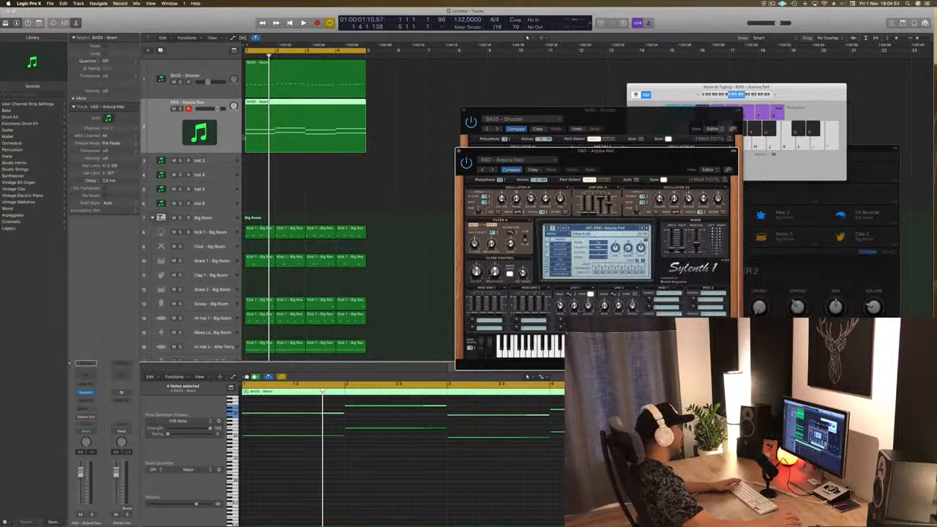
key("space")
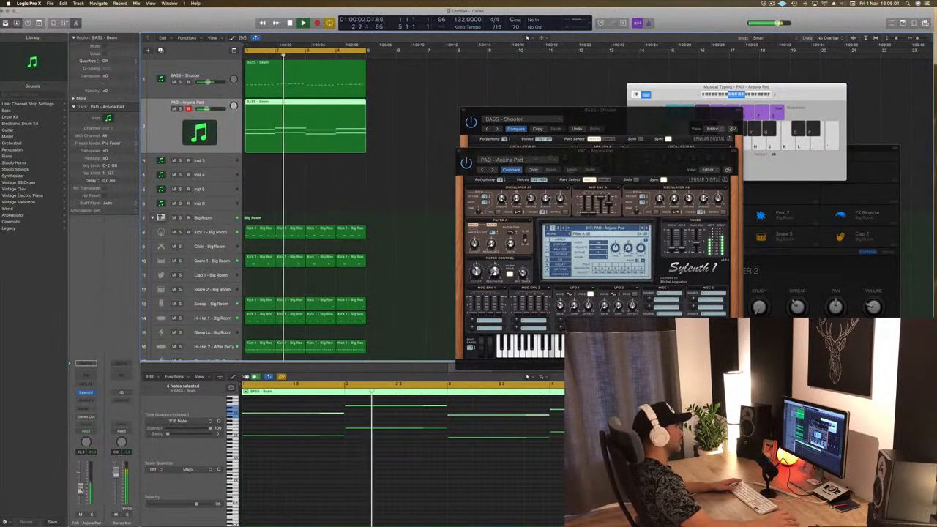
left_click_drag(649, 168, 601, 156)
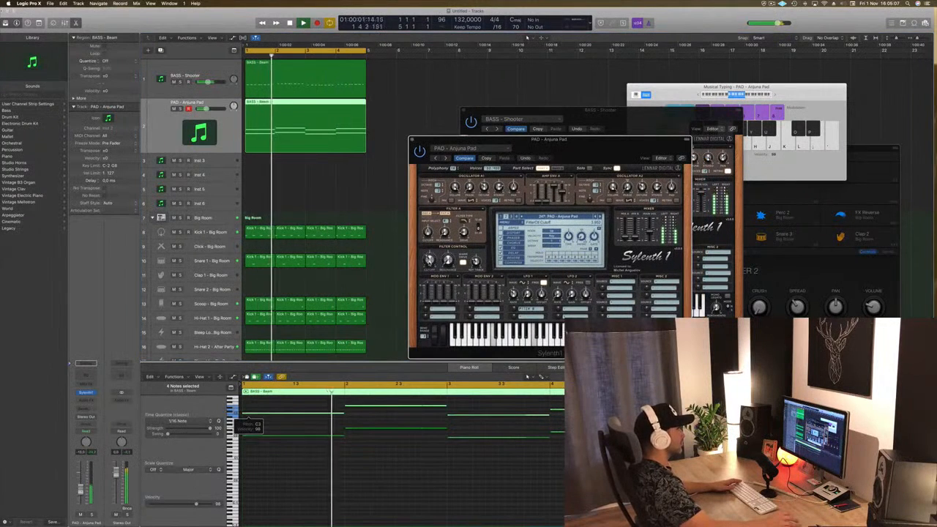
Step through the second synth's pad presets past Deep Space, Dreamy Pad and JP-8000 Pad and settle on PAD - Moog Pad with the loop playing
key("]")
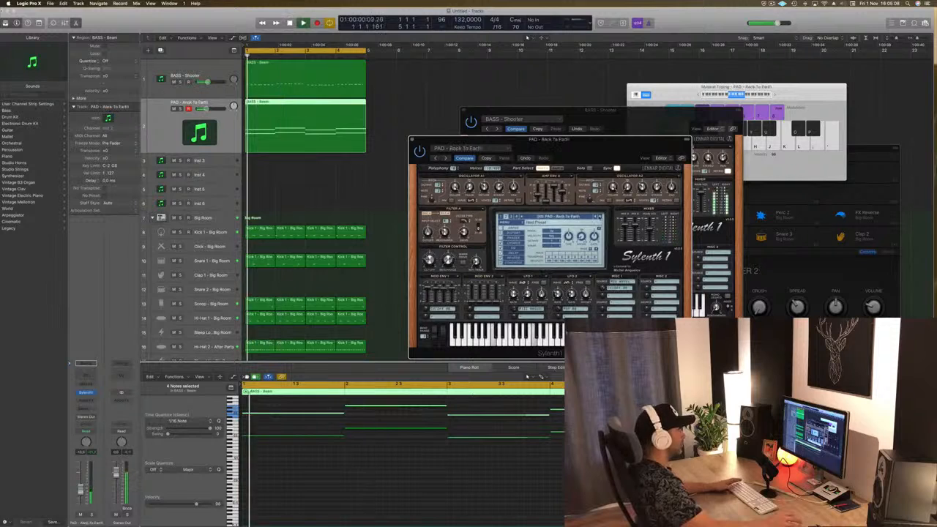
key("]")
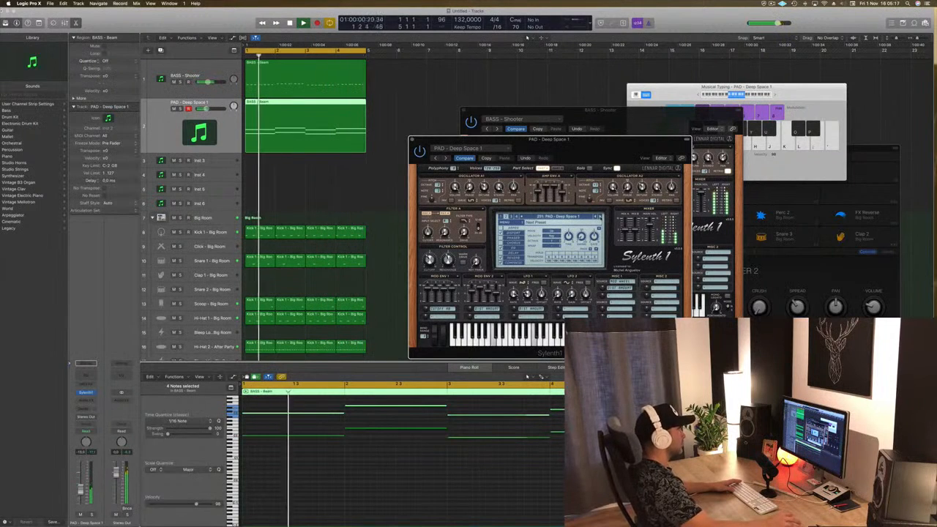
key("]")
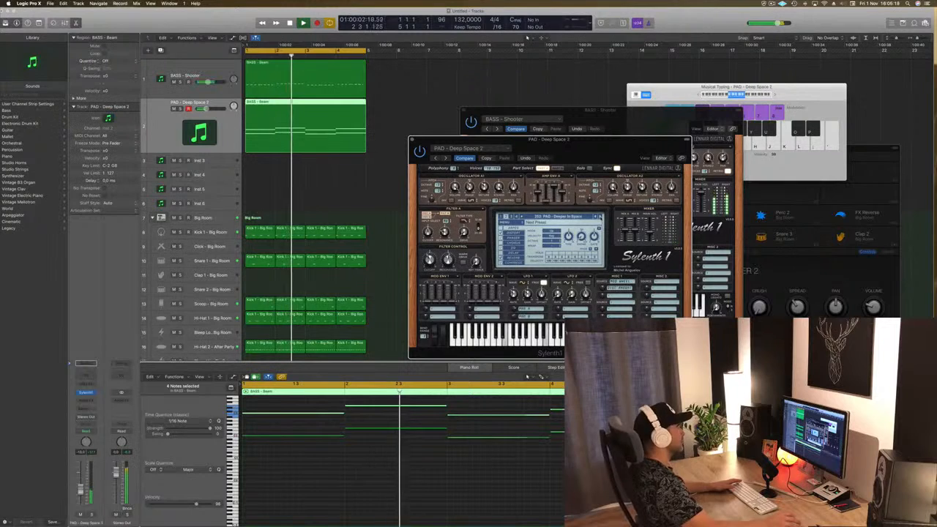
left_click_drag(497, 139, 576, 138)
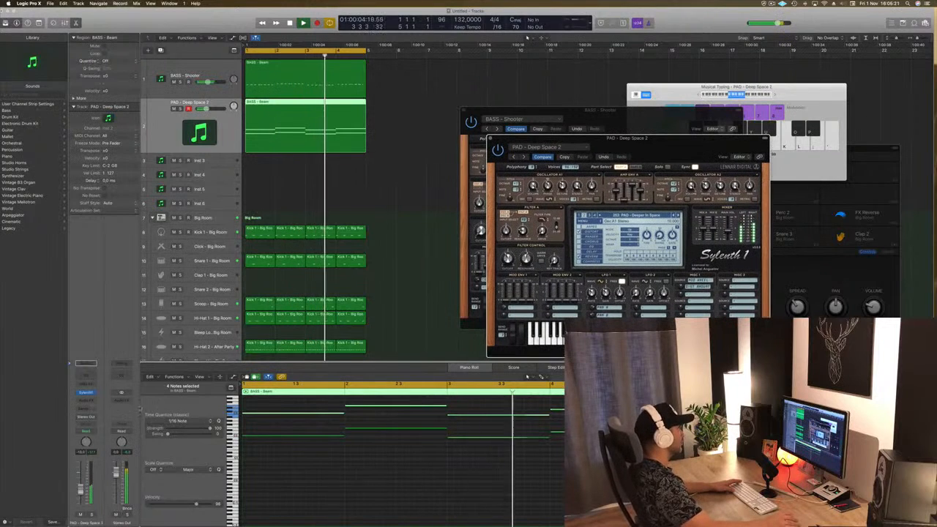
key("]")
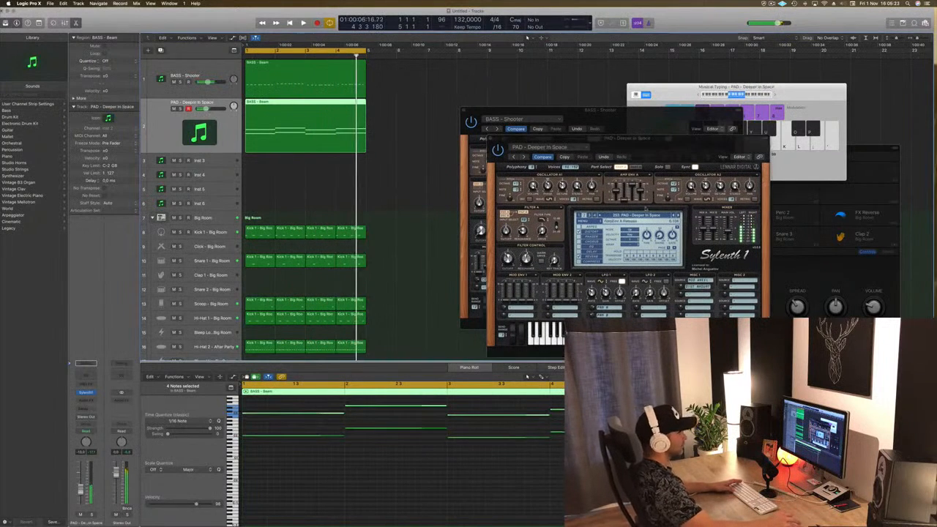
key("]")
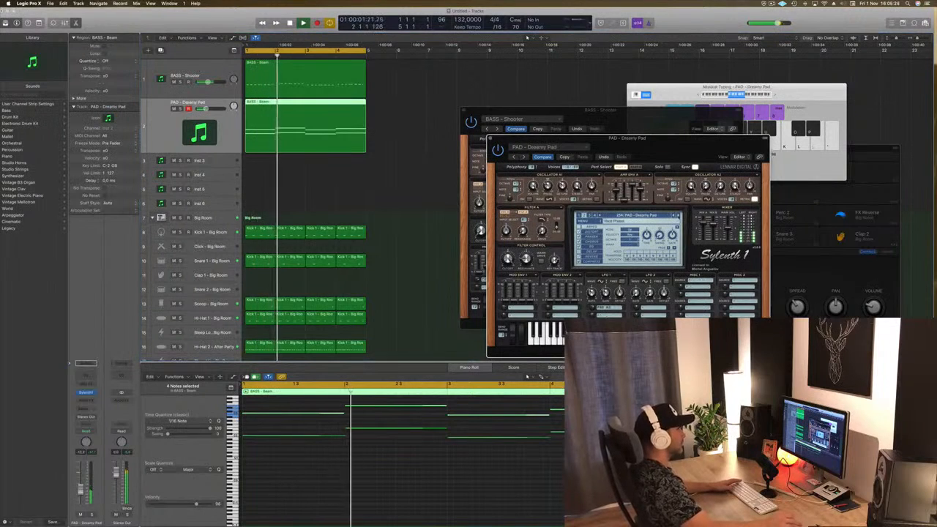
key("]")
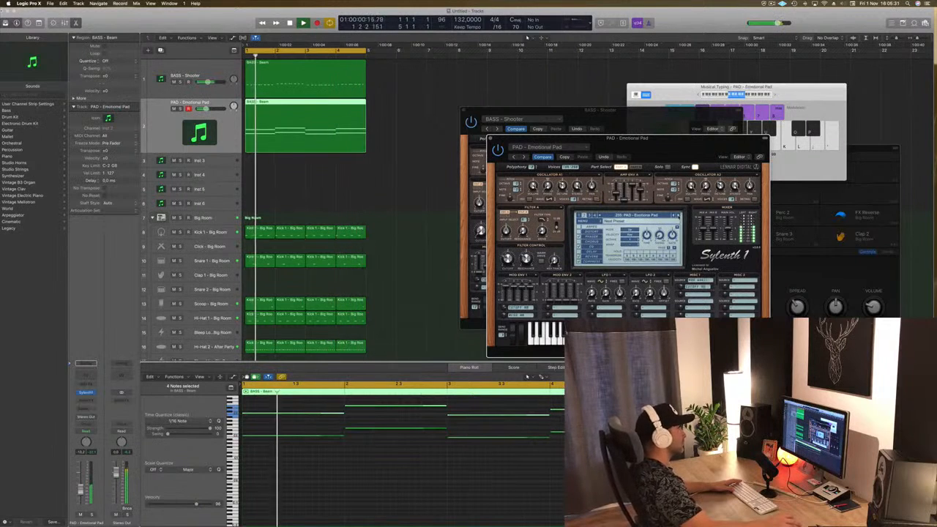
key("]")
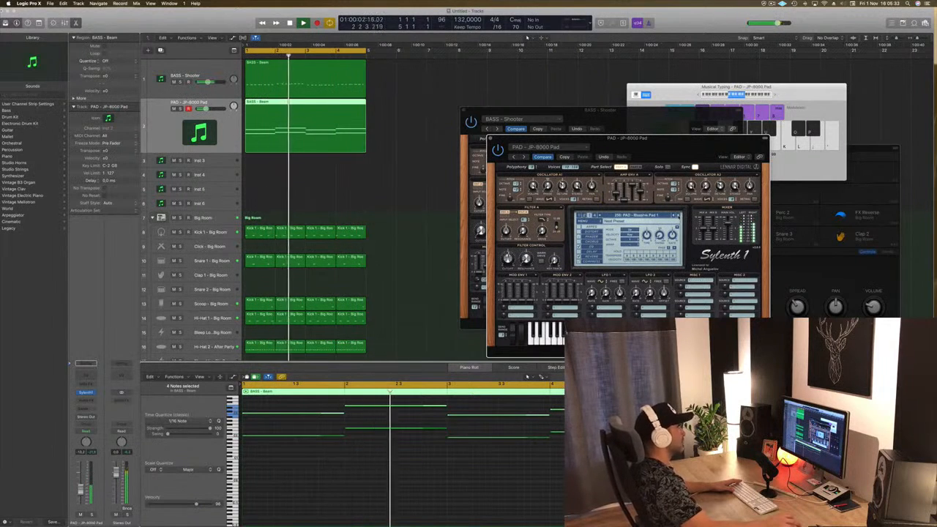
key("]")
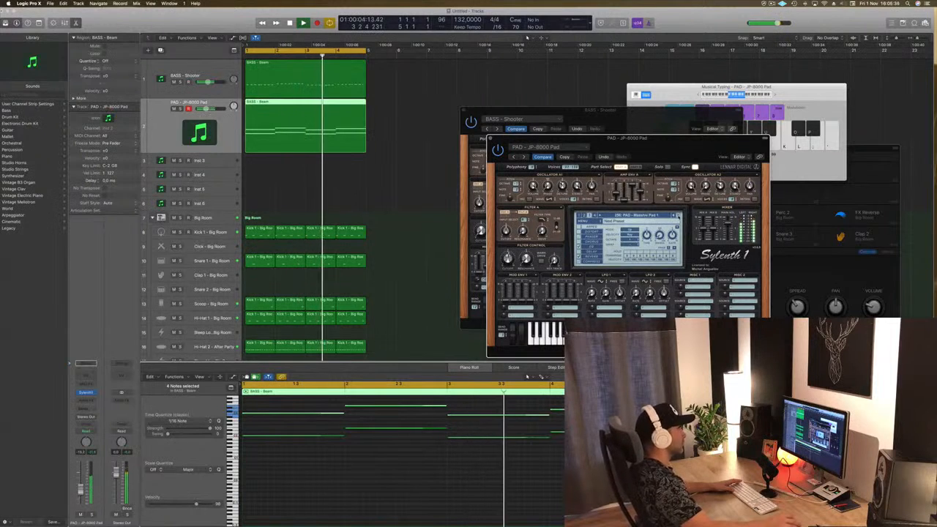
key("]")
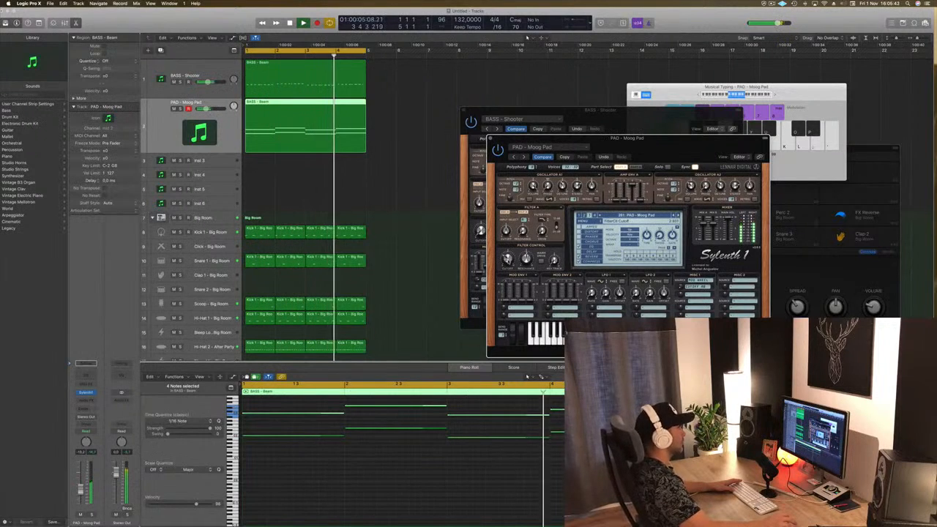
left_click_drag(664, 141, 654, 141)
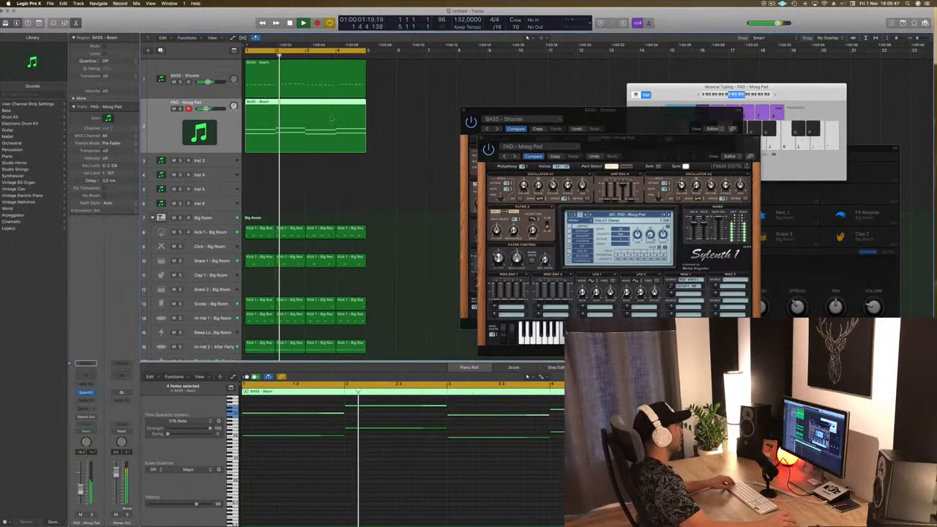
Duplicate the PAD - Moog Pad track with its region and open Sylenth1 on the new track
key("super+d")
left_click_drag(318, 104, 269, 173)
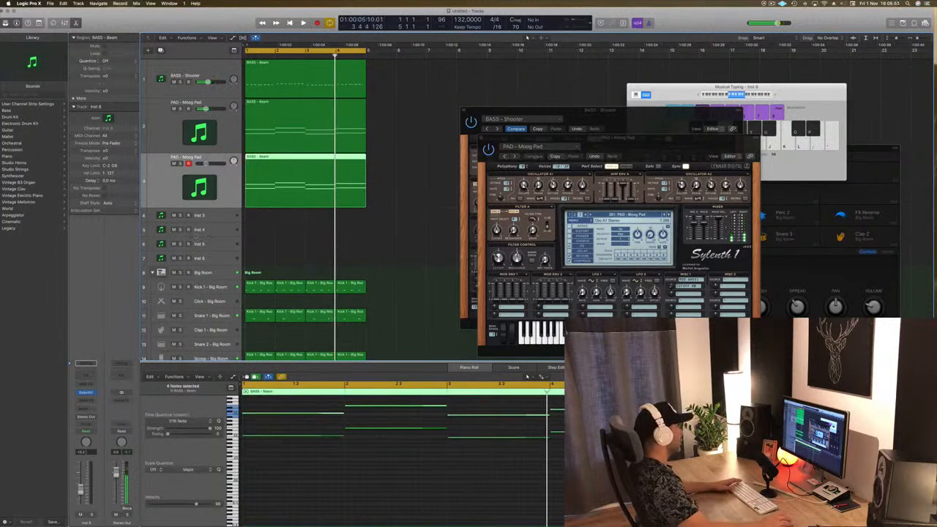
left_click(86, 393)
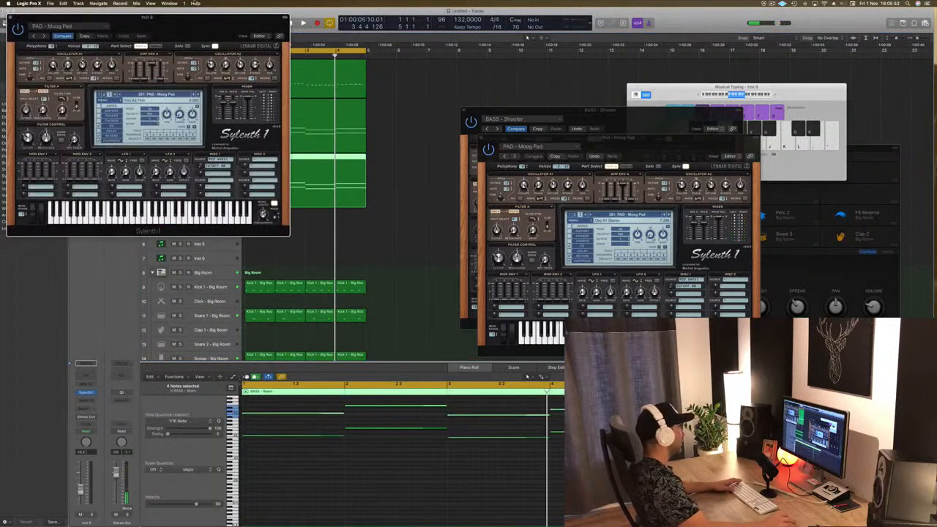
left_click_drag(181, 22, 602, 153)
Play the loop and advance the duplicated pad track's preset past PAD - Phaser Pad to PAD - Rain
key("Return")
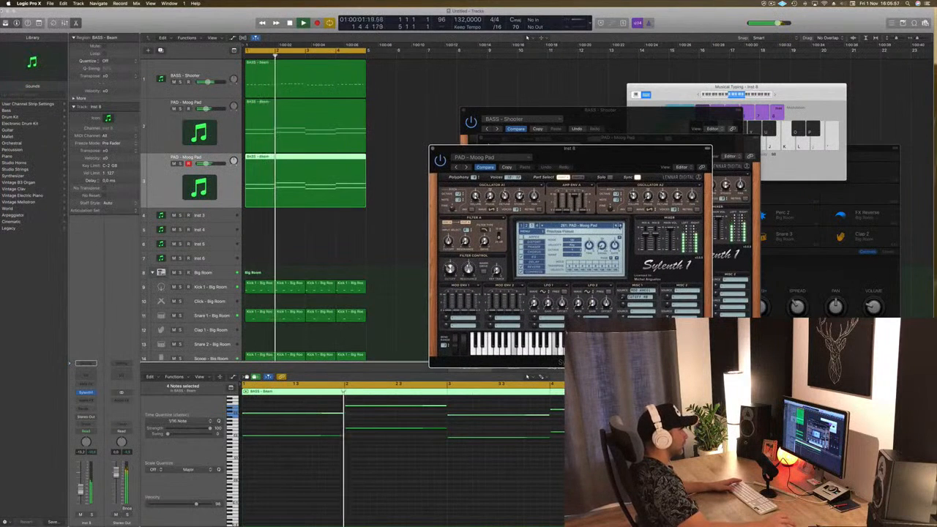
left_click(620, 227)
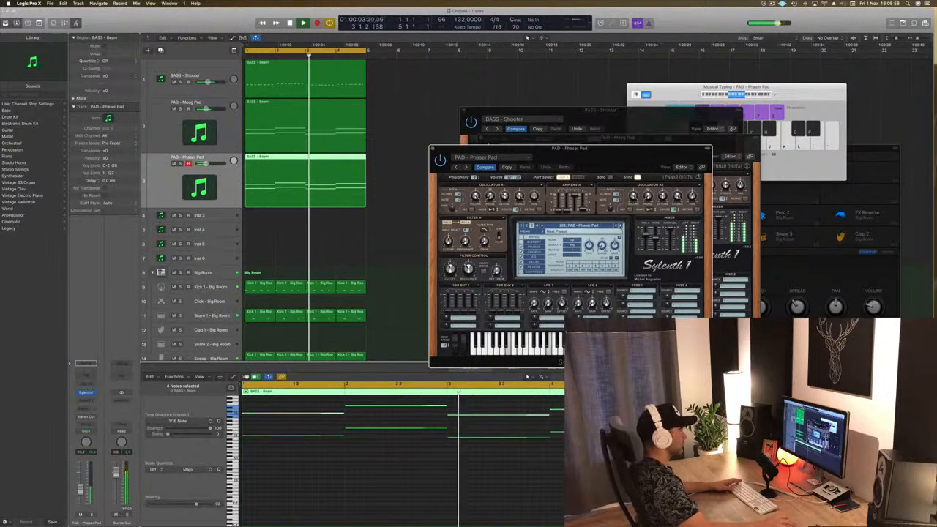
left_click(619, 227)
key("Return")
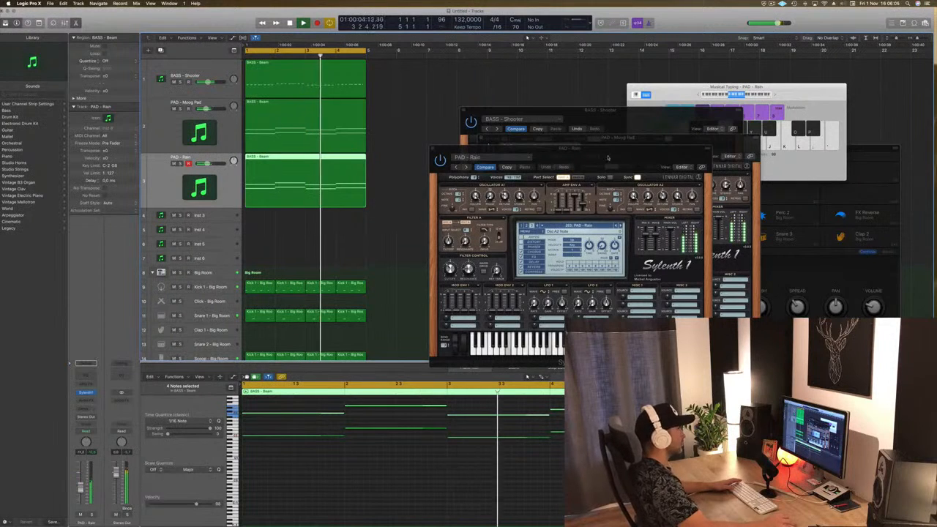
Close the three open Sylenth1 windows
left_click_drag(478, 157, 401, 157)
key("super+w")
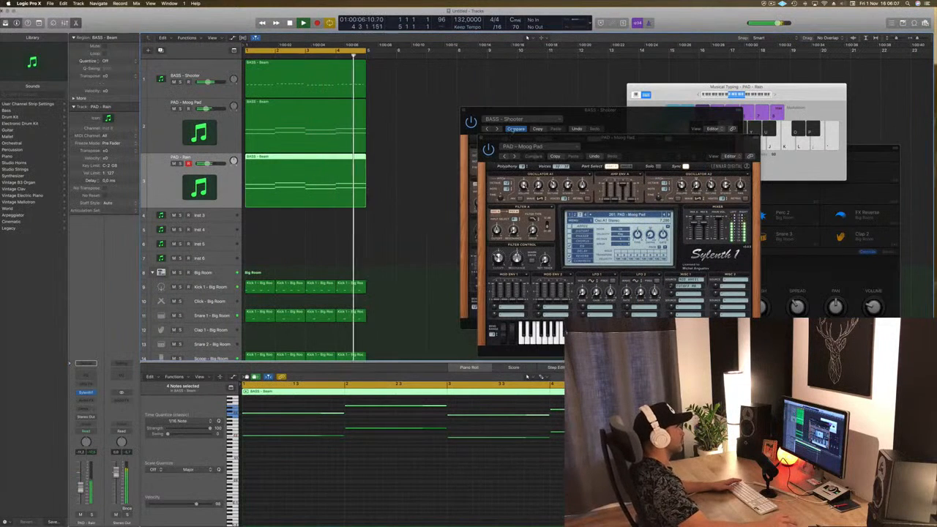
key("super+w")
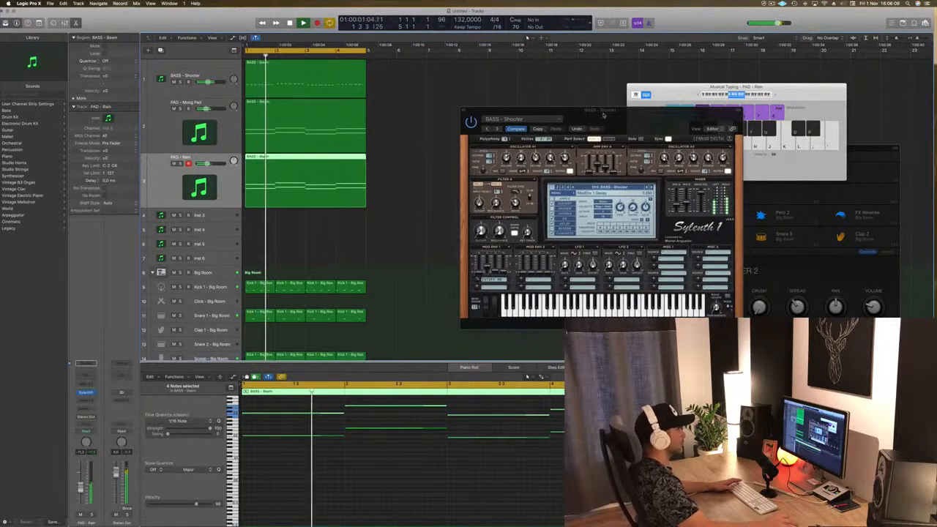
key("super+w")
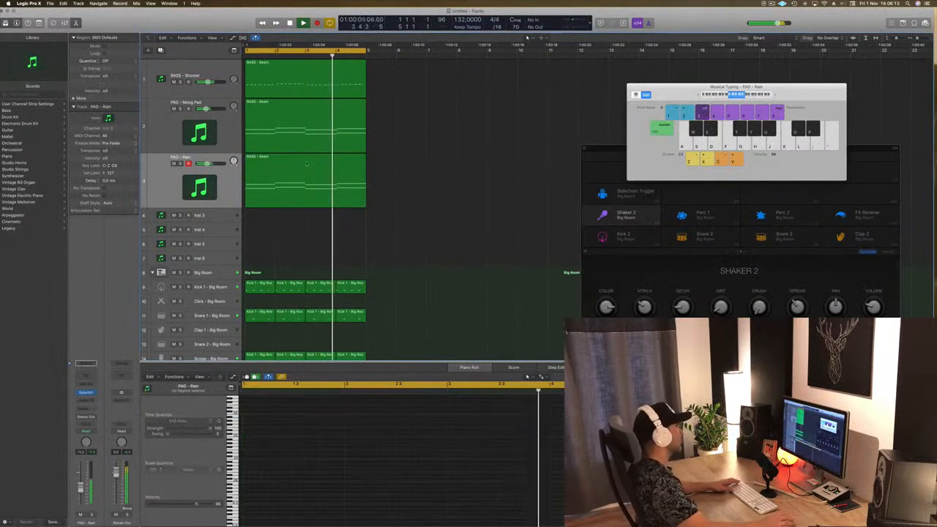
Copy the pad region to the Inst 3 track, shorten its notes and repeat each note three sixteenths after the bar start
left_click_drag(293, 187, 293, 216)
key("space")
left_click_drag(249, 400, 562, 485)
left_click_drag(322, 435, 298, 417)
key("Down")
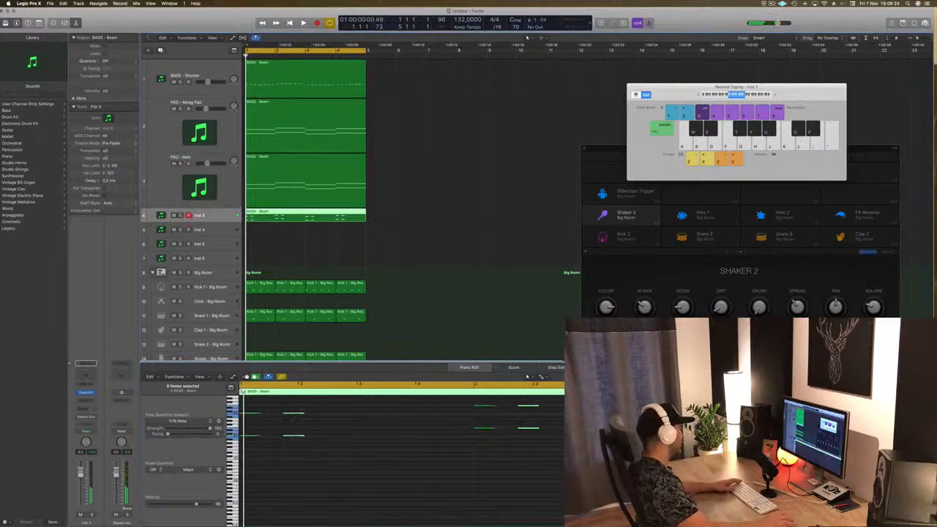
Open Sylenth1 on the Inst 3 track and load the factory-listed bank that begins with BASS - #ABOT
left_click(85, 393)
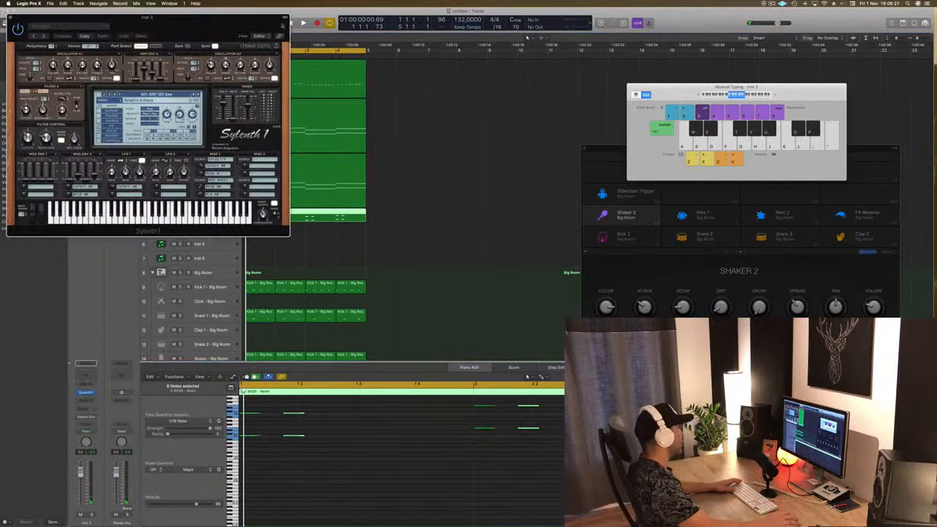
left_click_drag(231, 27, 587, 103)
left_click(460, 176)
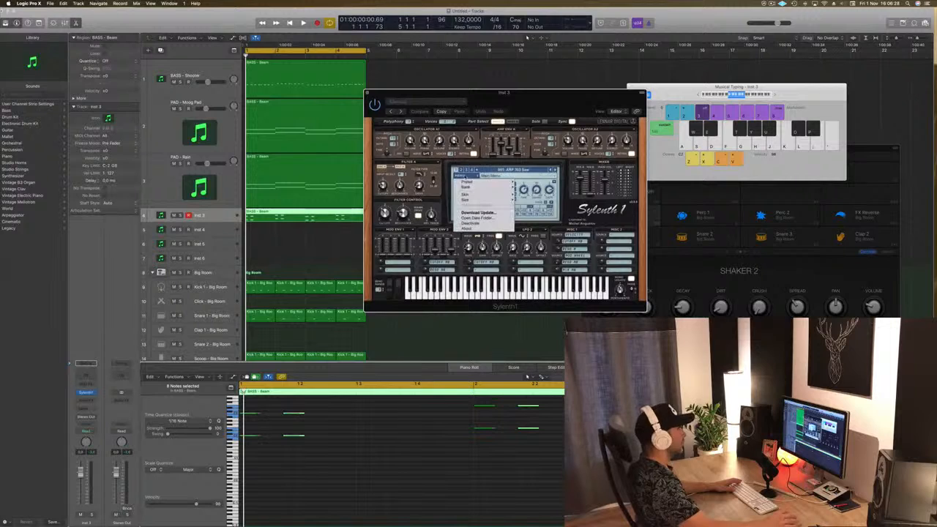
mouse_move(470, 186)
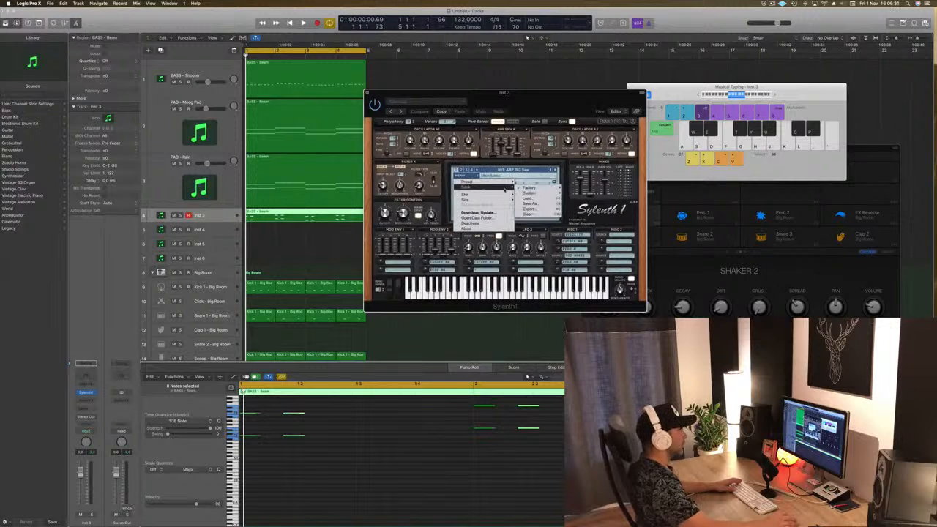
mouse_move(526, 188)
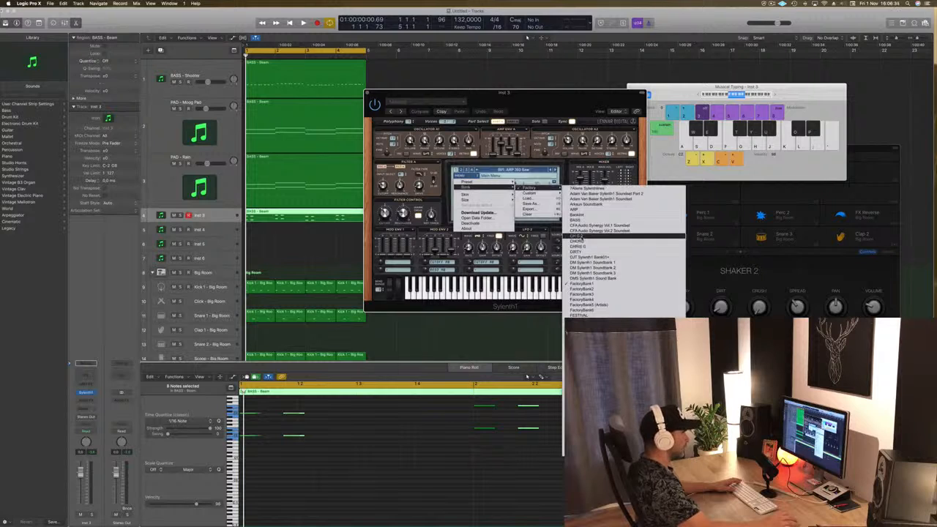
left_click(577, 237)
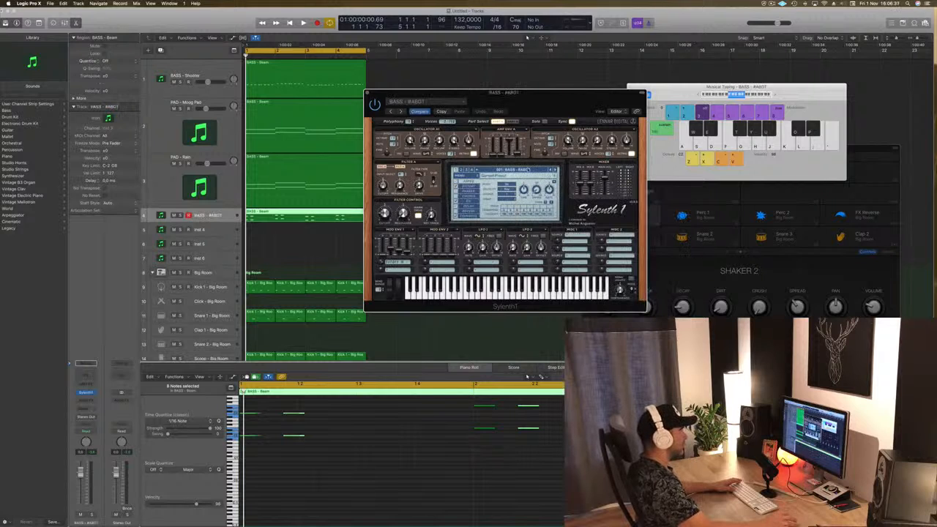
Load the preset PLUCK - Asul on the Inst 3 track and lower the track's volume for playback with the loop
left_click(509, 169)
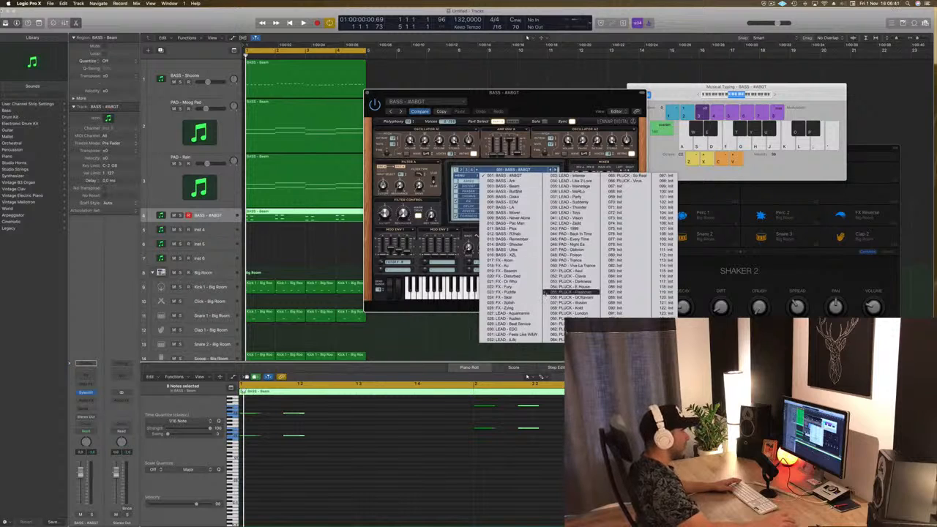
left_click(568, 271)
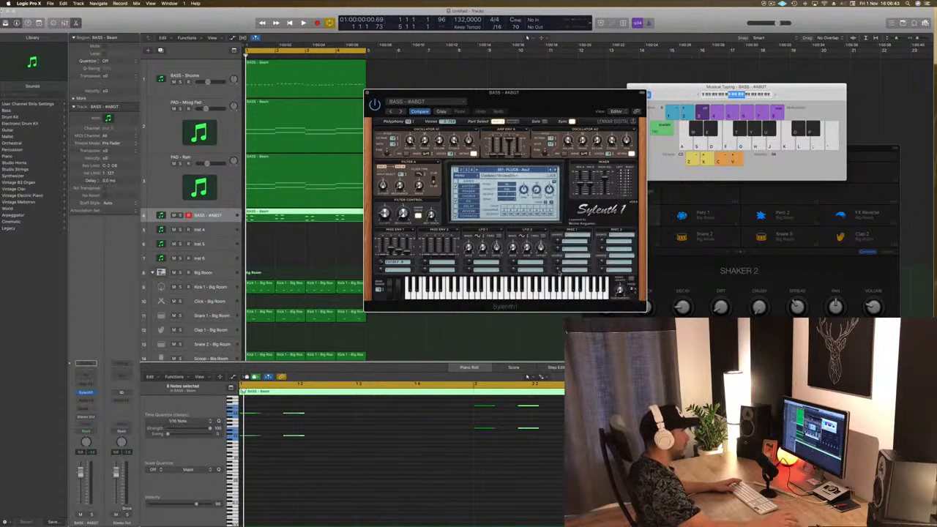
left_click_drag(543, 100, 631, 105)
key("space")
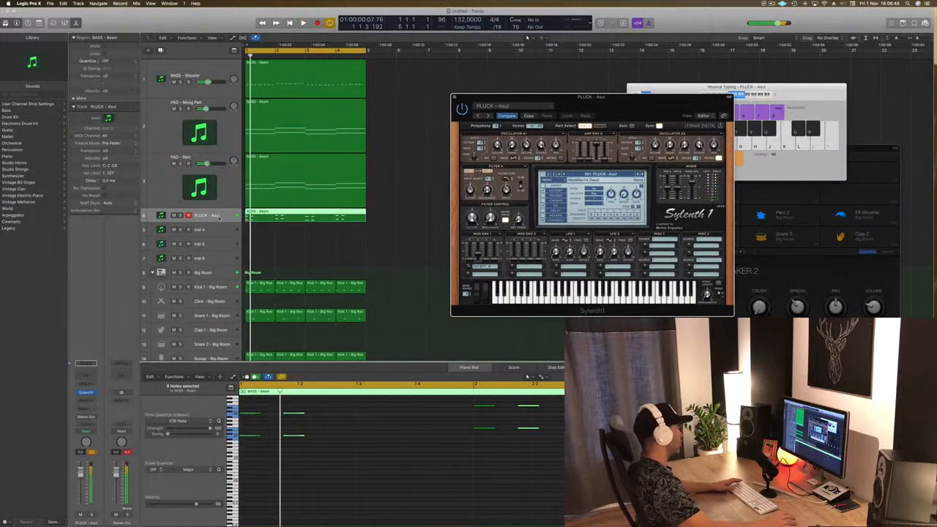
left_click(218, 217)
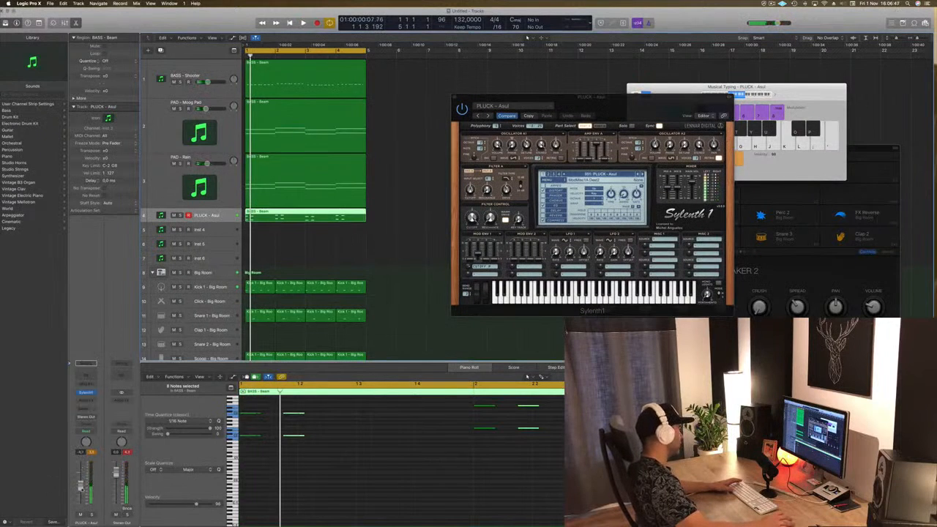
left_click(370, 475)
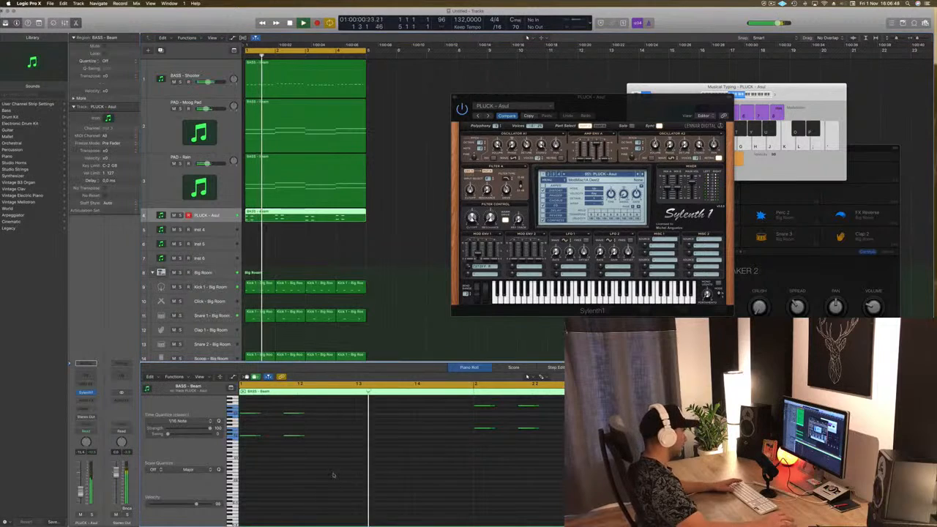
Audition the pluck presets that follow PLUCK - Asul against the playing loop, up to PLUCK - Shade
left_click(641, 174)
left_click(641, 174)
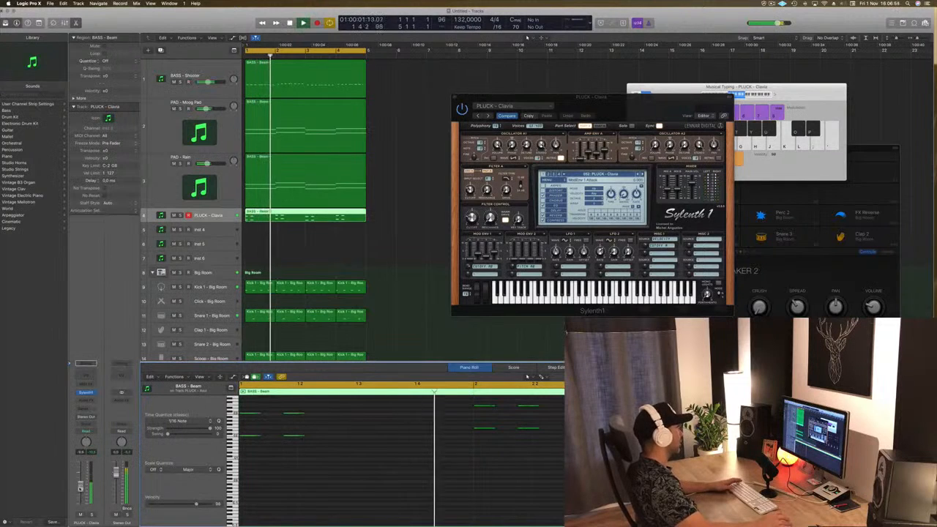
left_click_drag(593, 96, 534, 96)
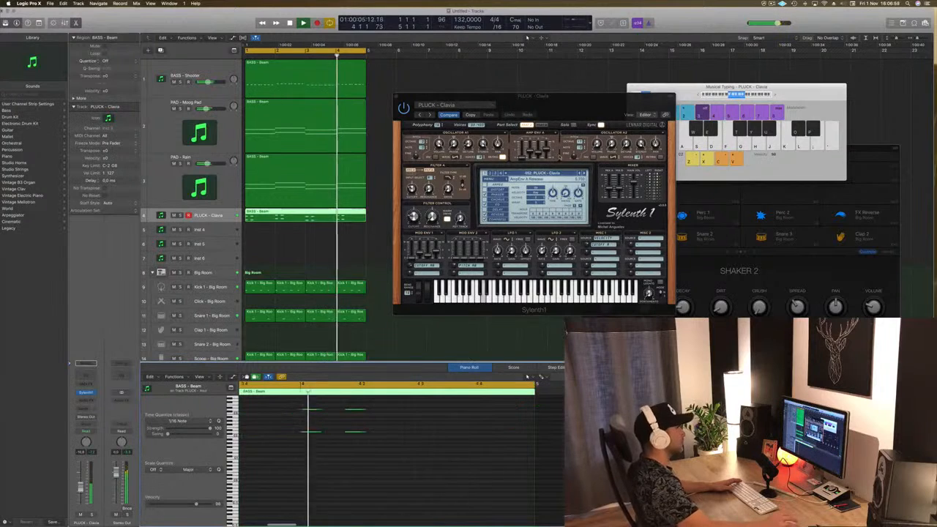
left_click(581, 172)
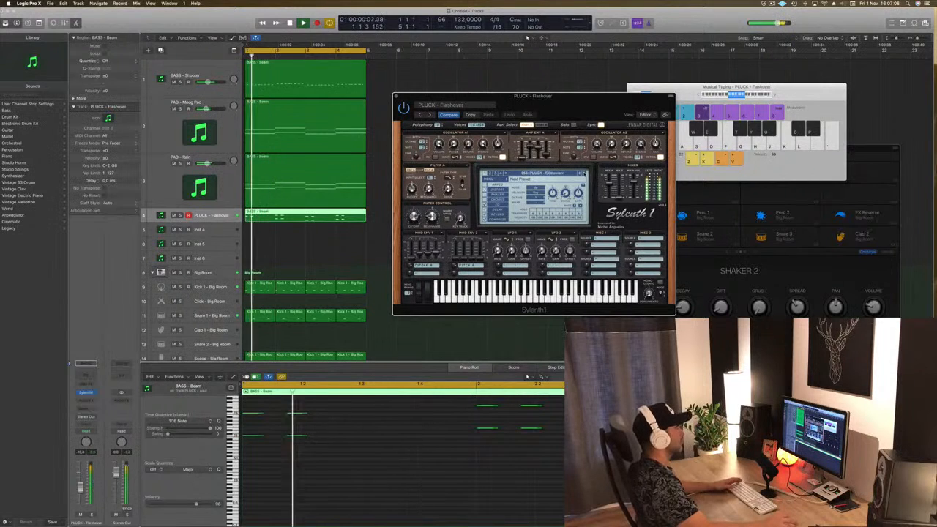
key("]")
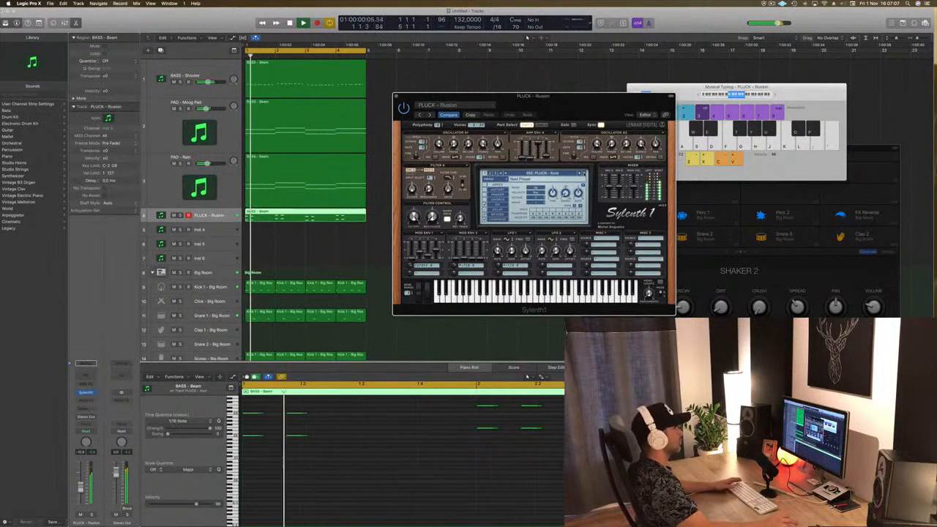
key("]")
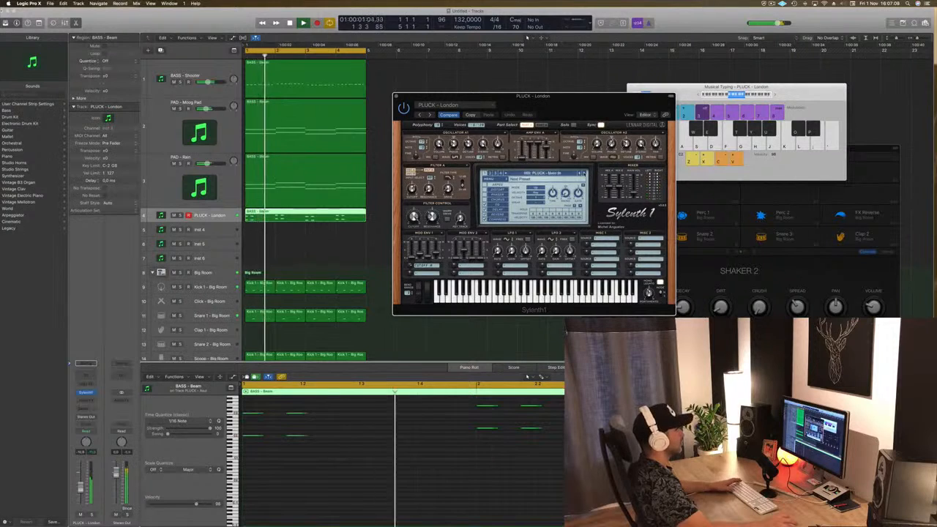
key("]")
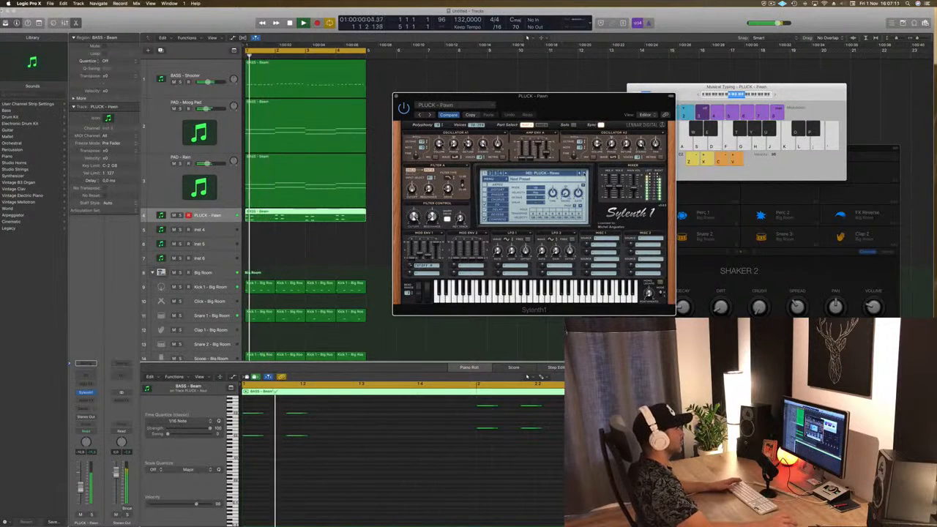
key("]")
Load the factory bank ARP into Sylenth1 on the pluck track
left_click(487, 178)
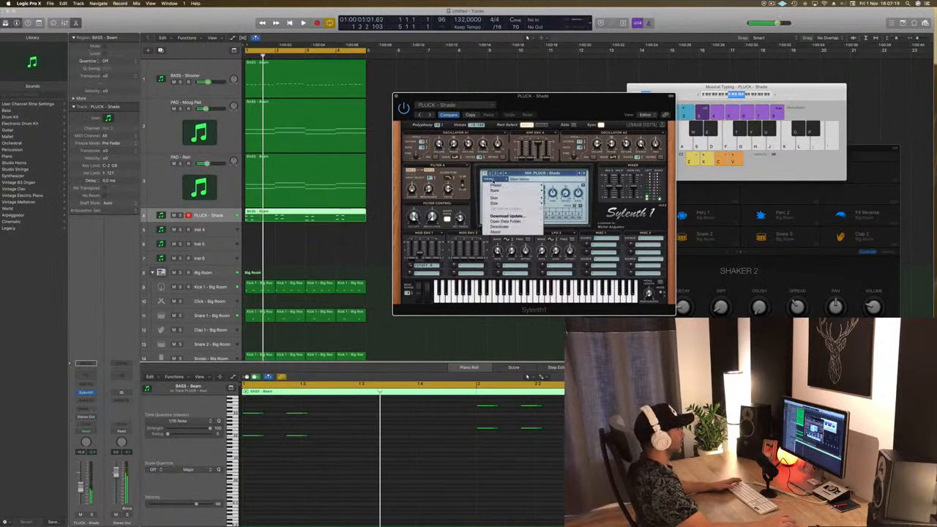
mouse_move(495, 191)
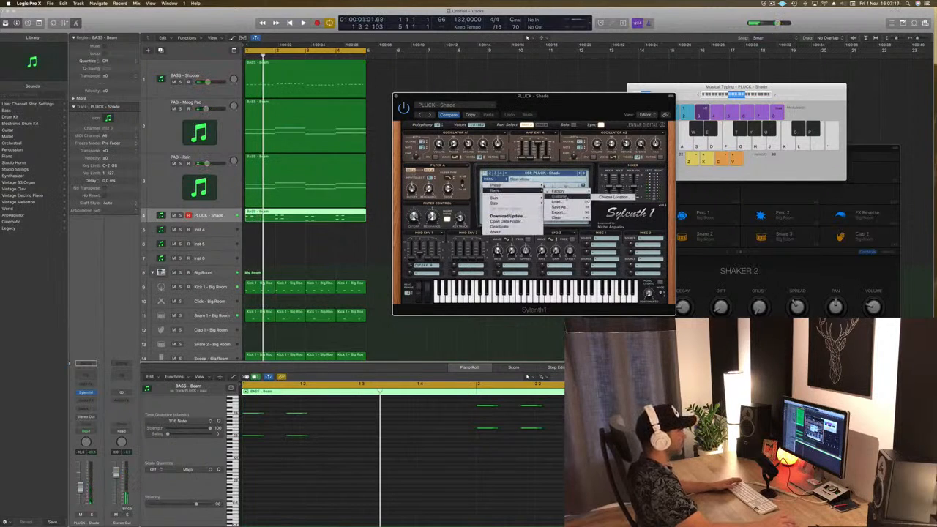
mouse_move(570, 194)
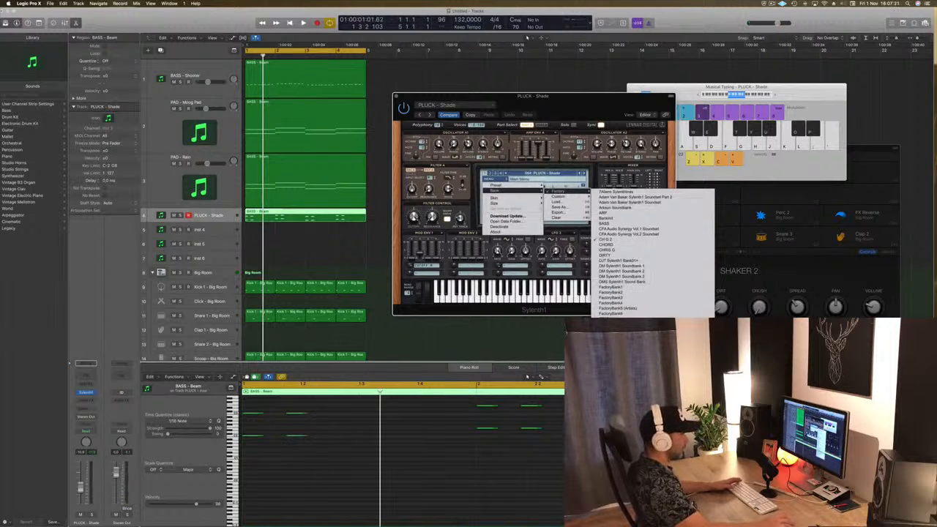
left_click(605, 213)
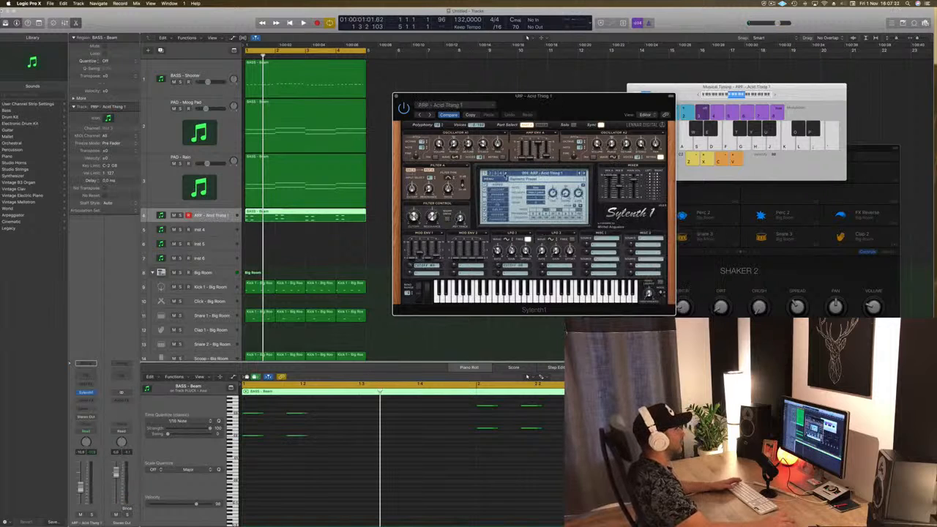
Load the preset PLUCK - 4AM from the bank's third page and play the loop with it
left_click(522, 174)
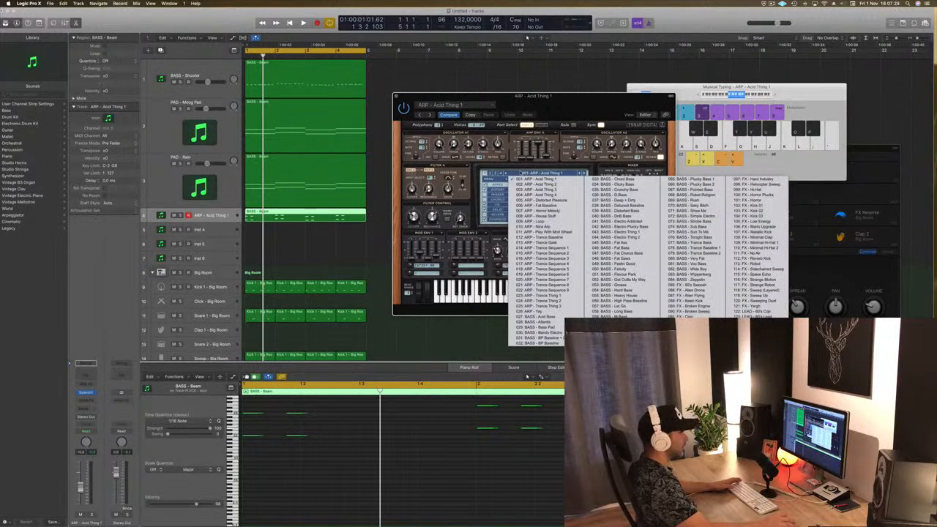
left_click(583, 174)
left_click(541, 174)
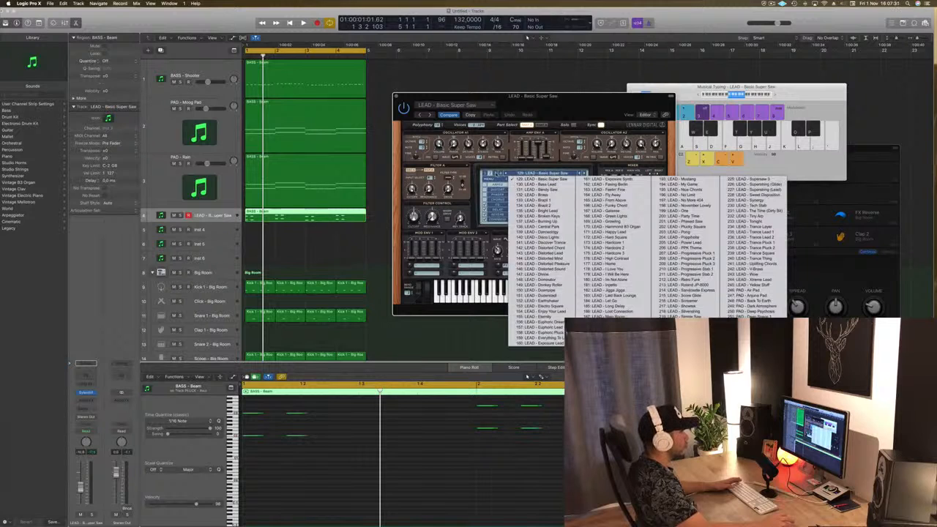
left_click(583, 173)
left_click(542, 174)
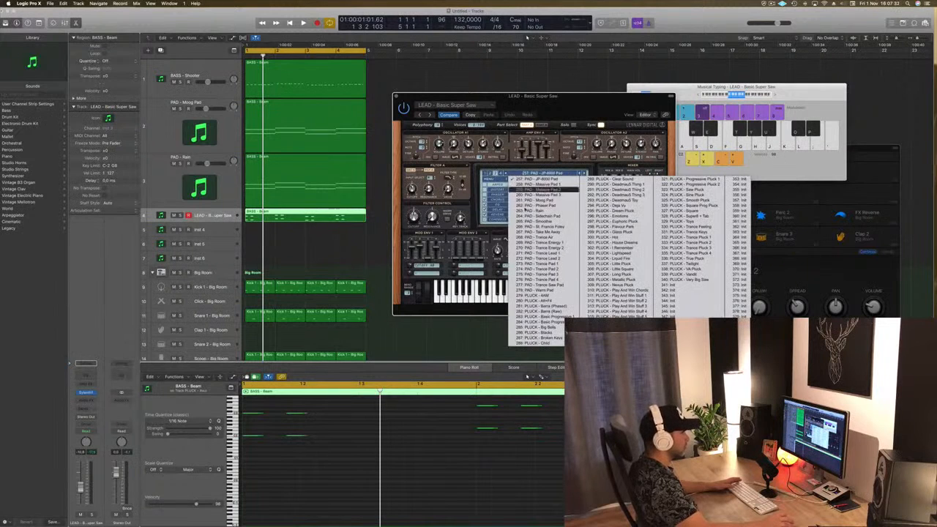
left_click(534, 295)
key("space")
left_click_drag(532, 96, 634, 49)
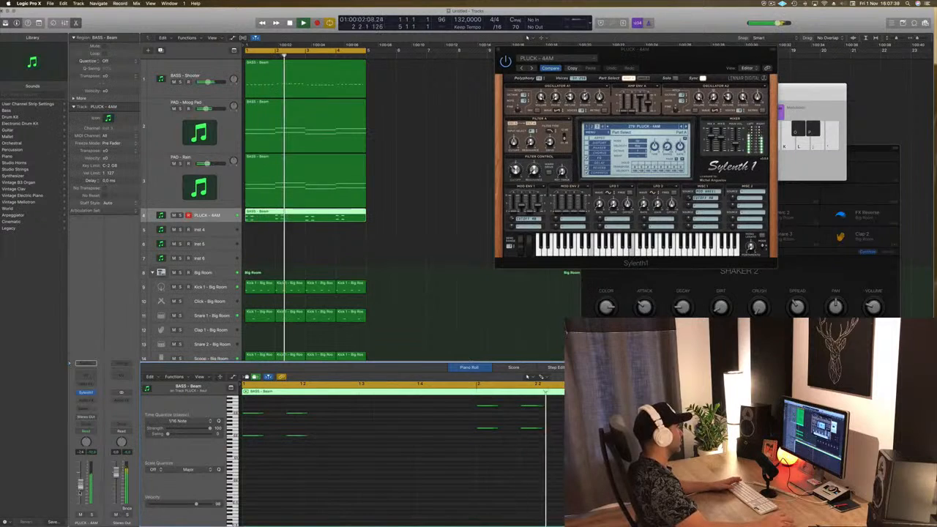
Audition the pluck presets that follow PLUCK - 4AM with the loop and settle on PLUCK - Emotions
key("Return")
key("]")
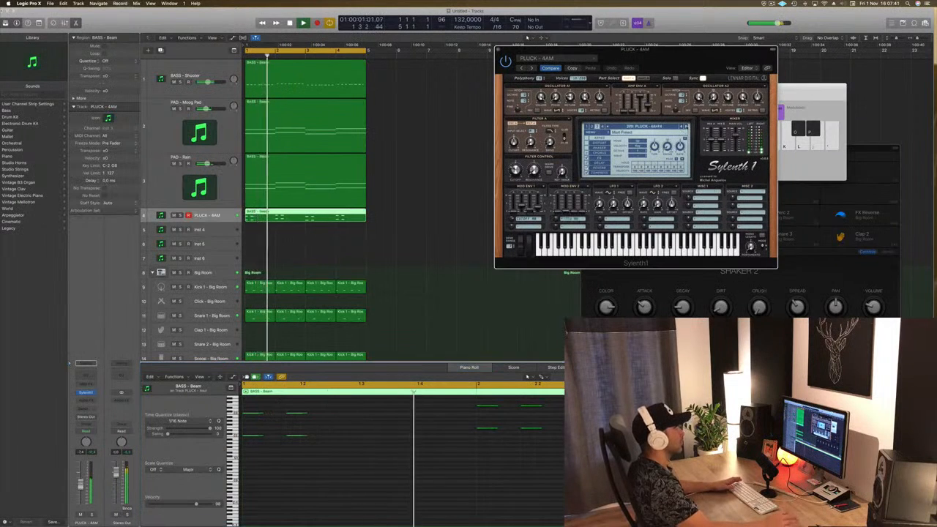
key("]")
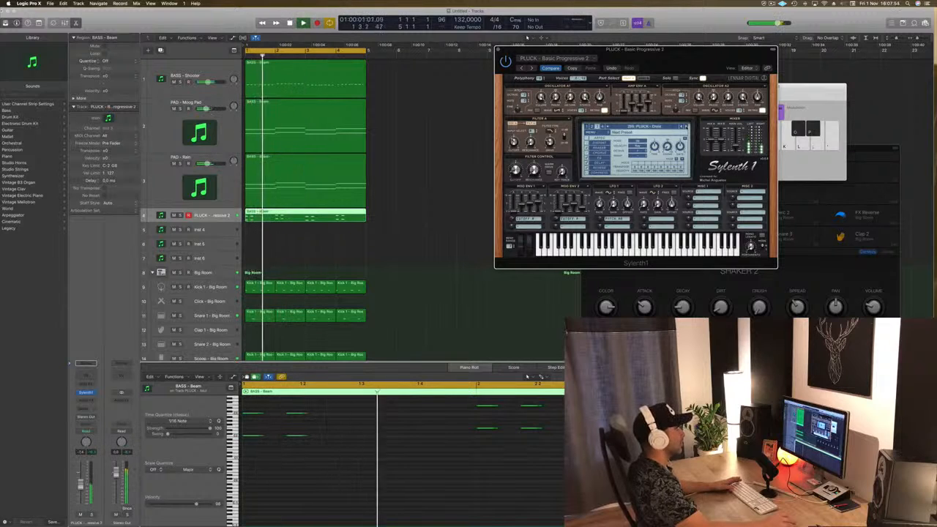
key("]")
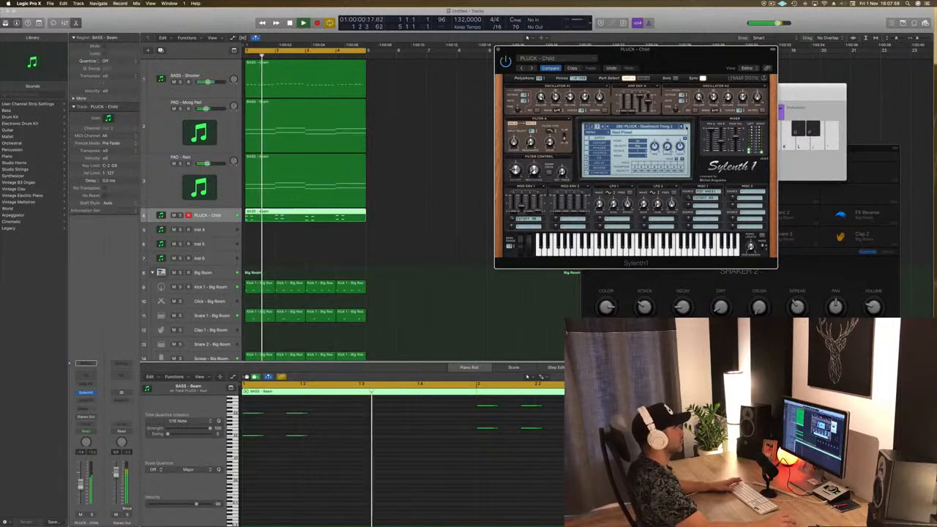
key("]")
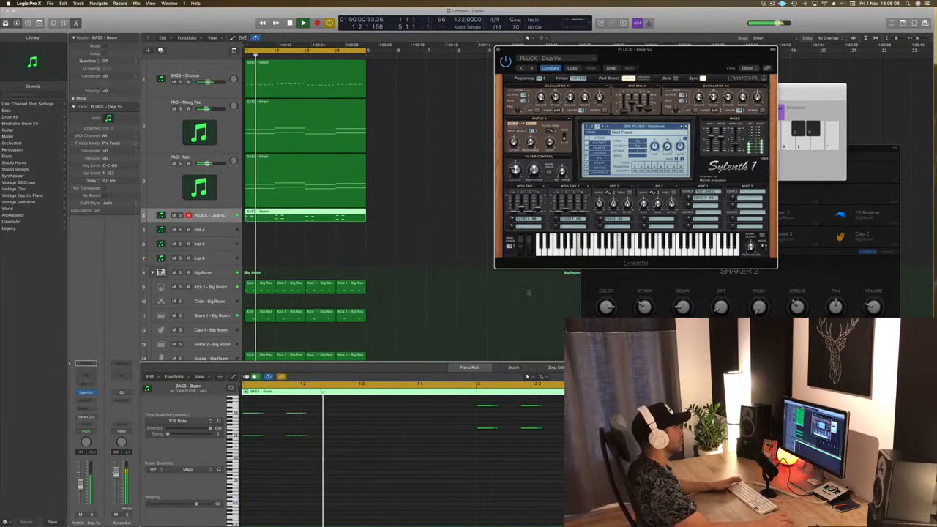
key("]")
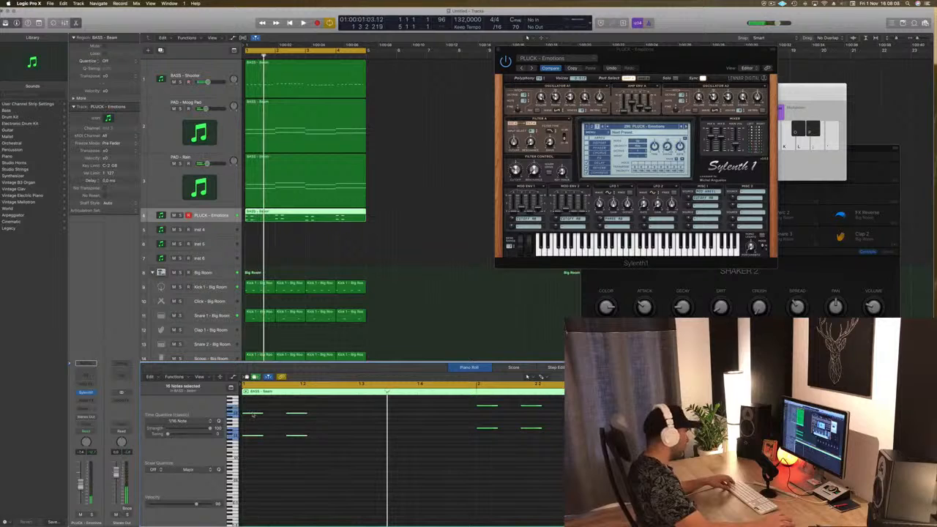
Copy all the pluck notes six sixteenths later in each bar and play the loop
left_click_drag(292, 416, 339, 416)
key("space")
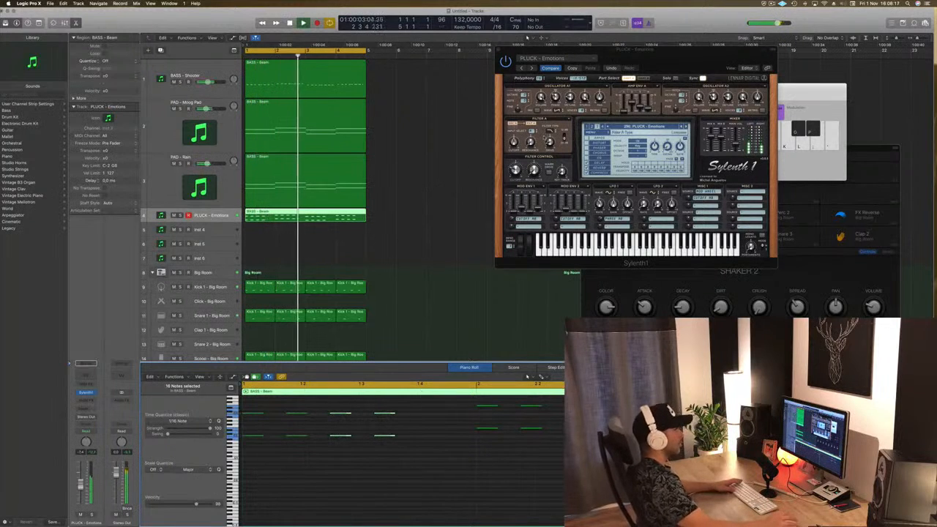
Audition the pluck presets from PLUCK - Euphoric Pluck through PLUCK - Play And Win Chords against the new rhythm
key("Down")
key("Return")
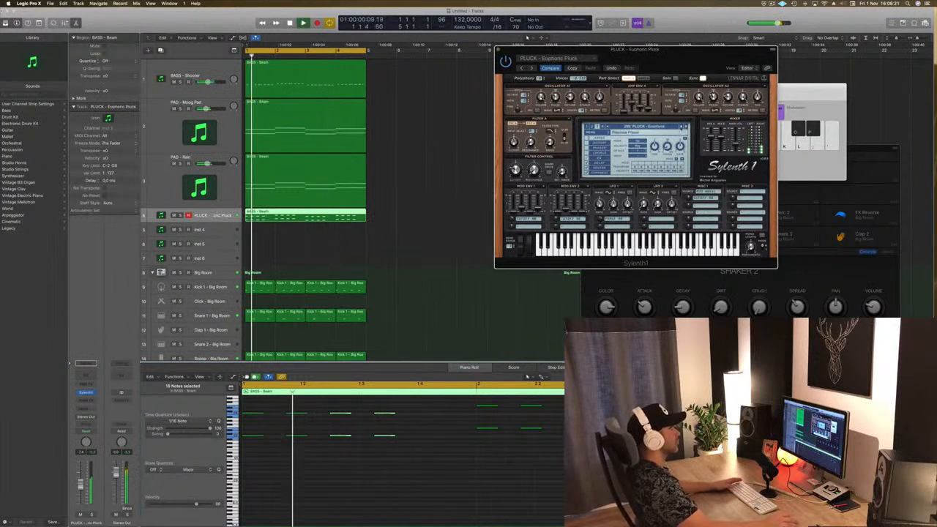
key("super+k")
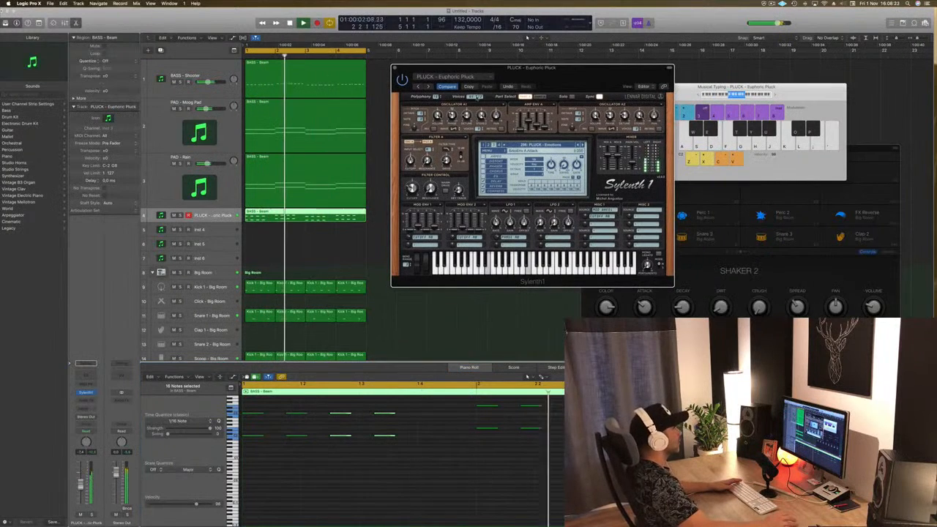
key("Down")
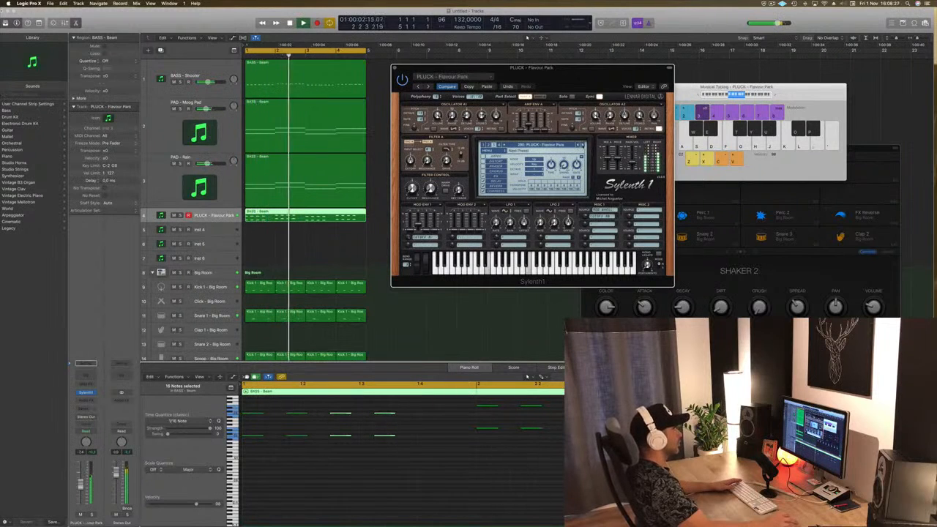
key("Down")
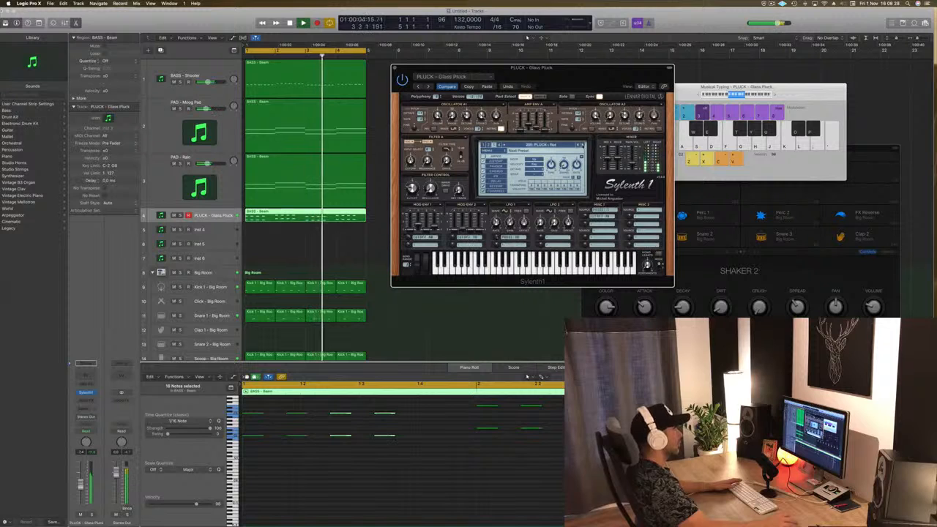
key("Down")
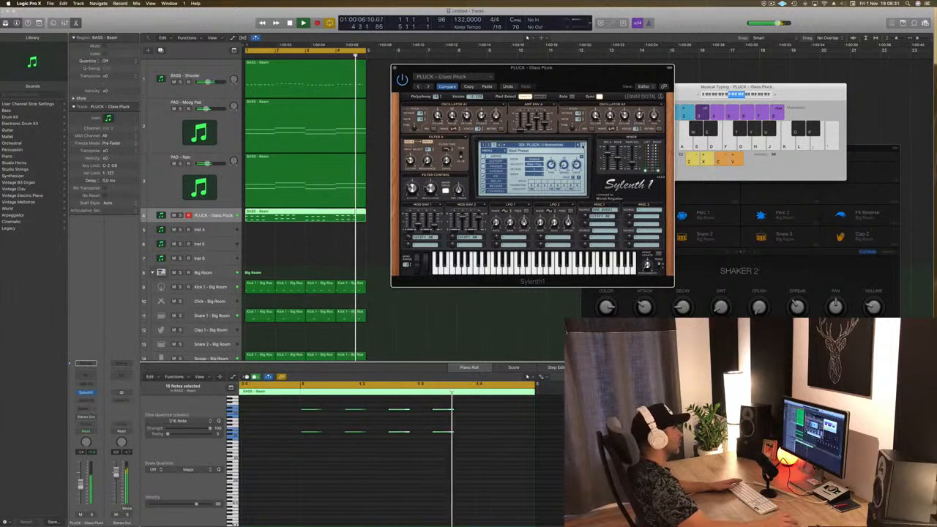
key("Down")
key("Down")
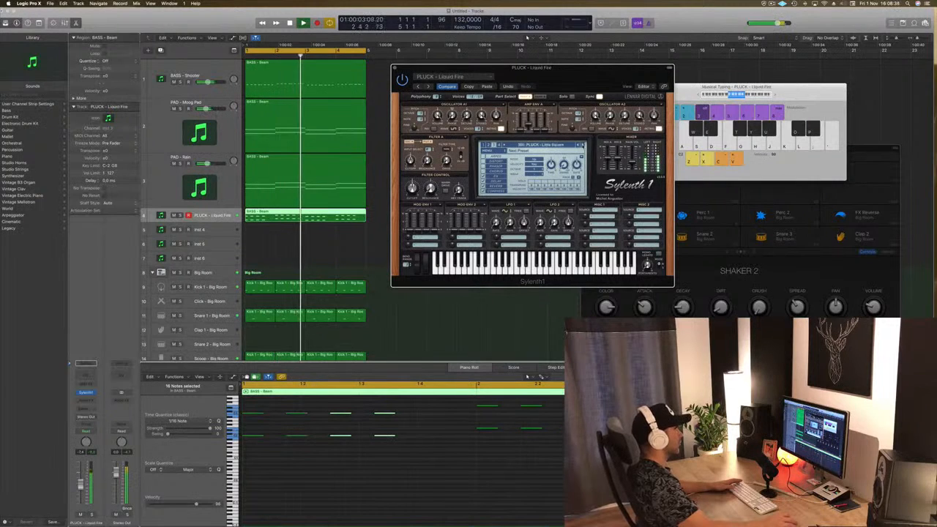
key("Down")
key("Down")
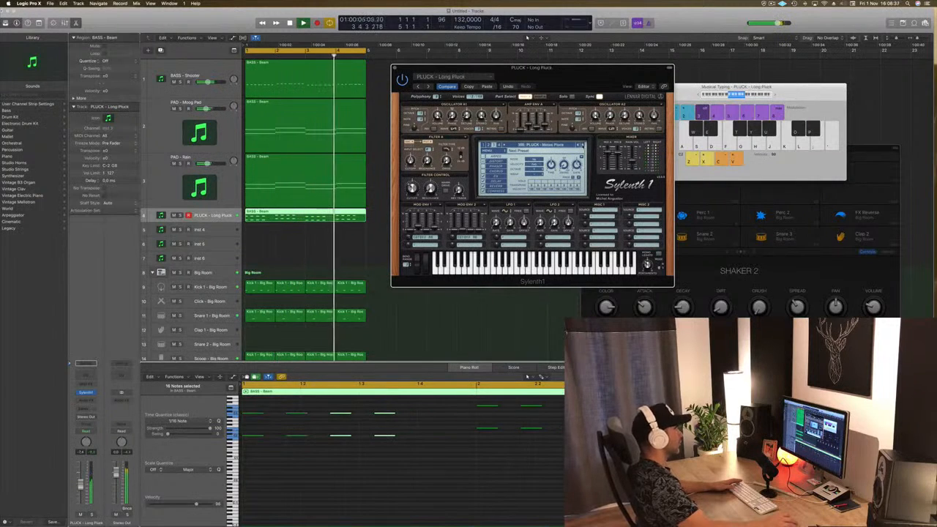
key("Down")
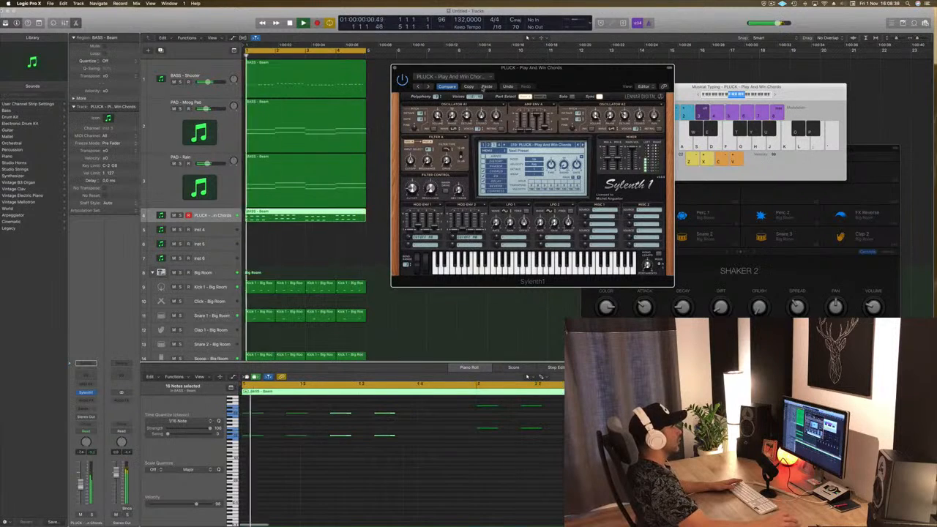
Return to the preset PLUCK - Emotions and close the Sylenth1 window
left_click_drag(402, 72, 433, 71)
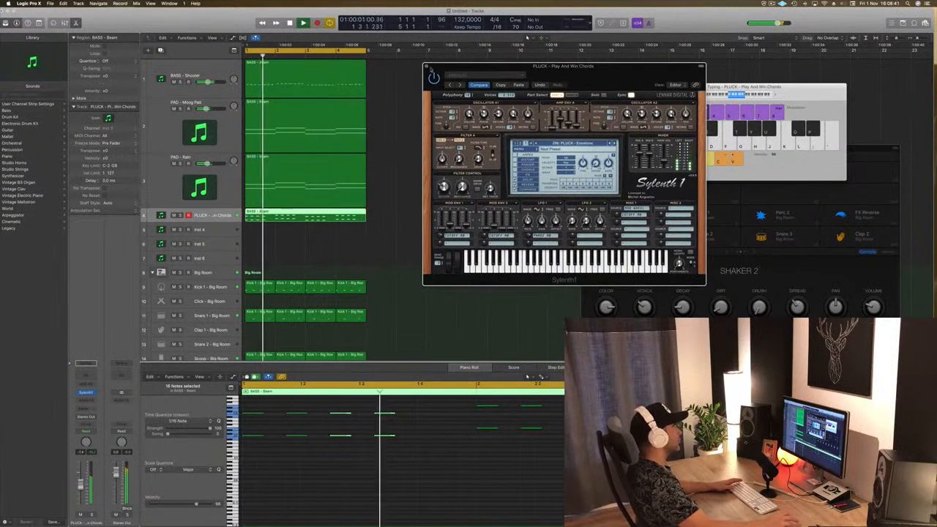
left_click(427, 65)
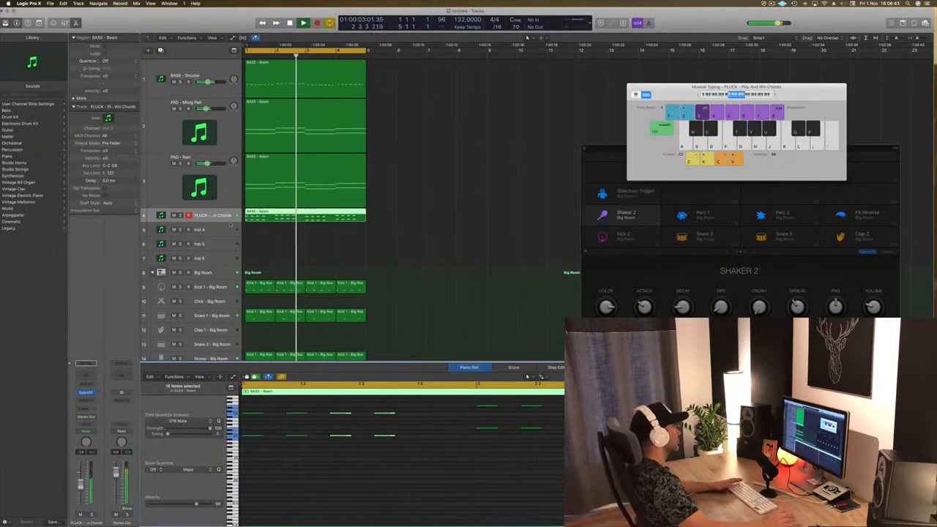
Stop playback and copy the first-bar Hi-Hat 1 region to the Snare 3 - Big Room track
scroll(440, 192, "down", 5)
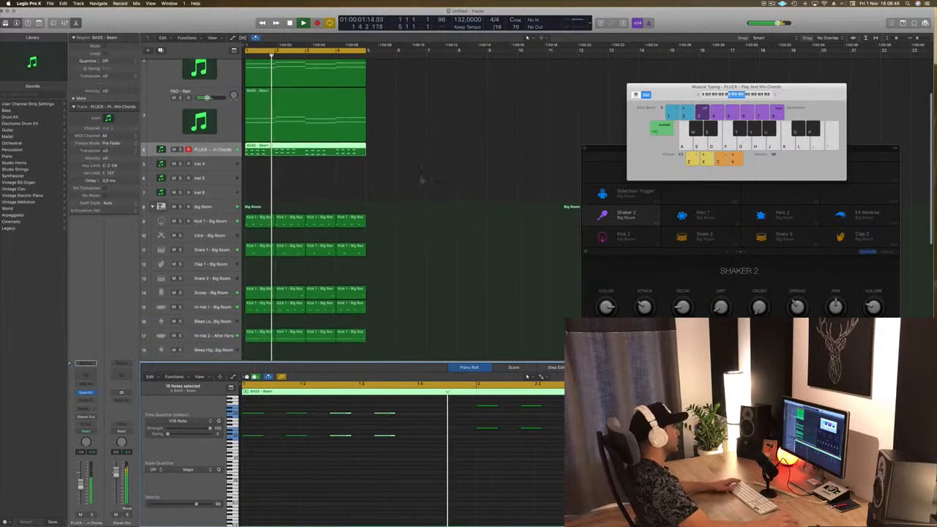
scroll(440, 192, "down", 3)
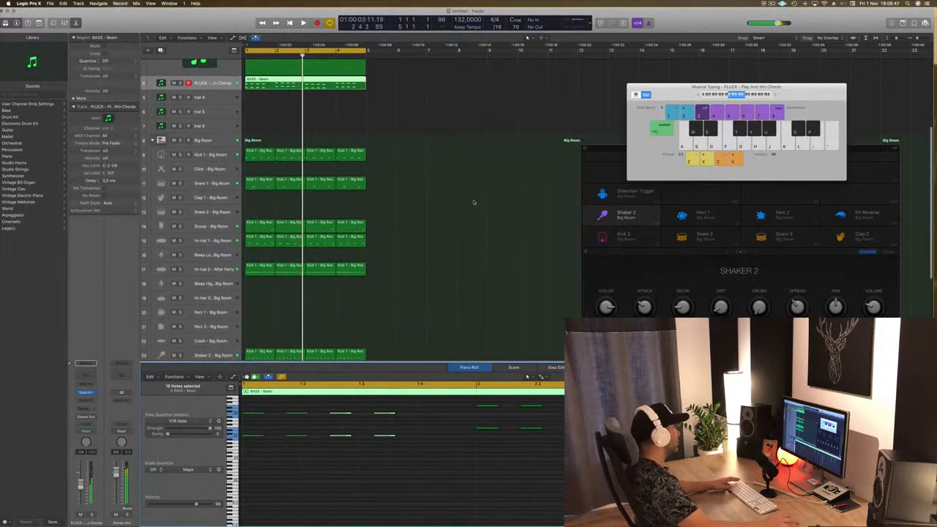
scroll(410, 227, "down", 2)
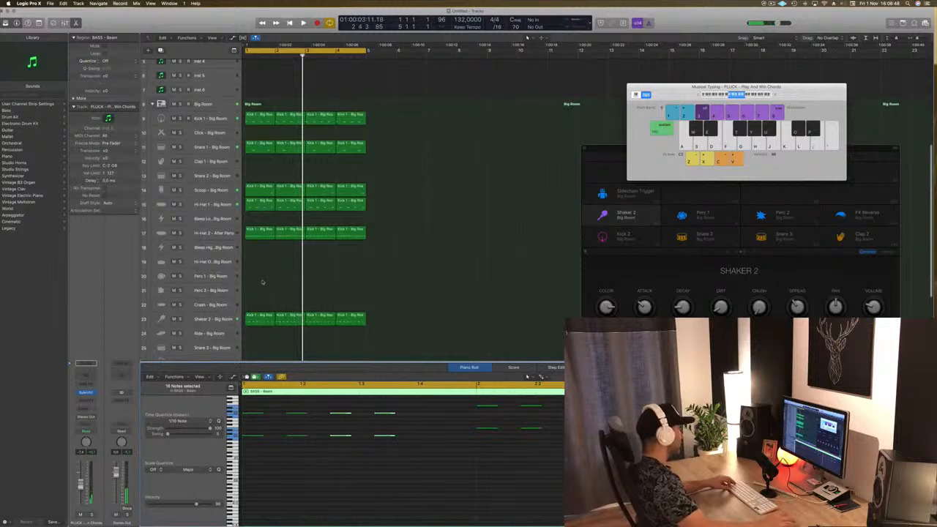
left_click(257, 204)
left_click_drag(257, 205, 251, 231)
Reduce the Snare 3 region to a single note near the end of the bar and play the loop
left_click_drag(260, 423, 403, 469)
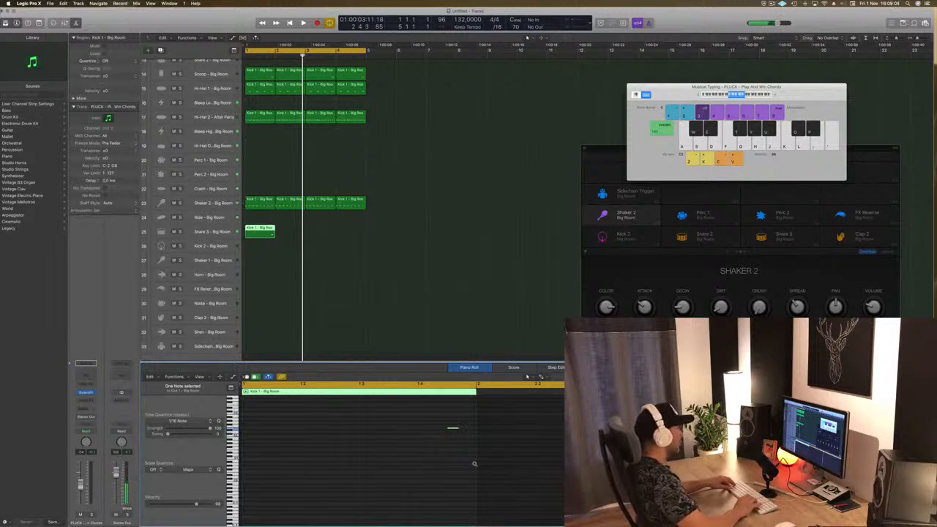
key("space")
left_click(344, 308)
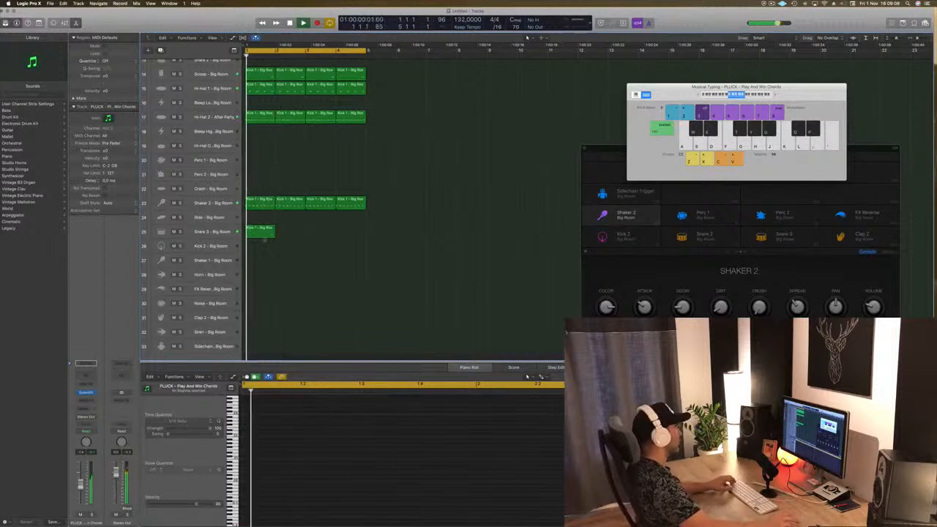
Move the single Snare 3 note half a beat earlier, onto the fourth beat of bar one
left_click(261, 230)
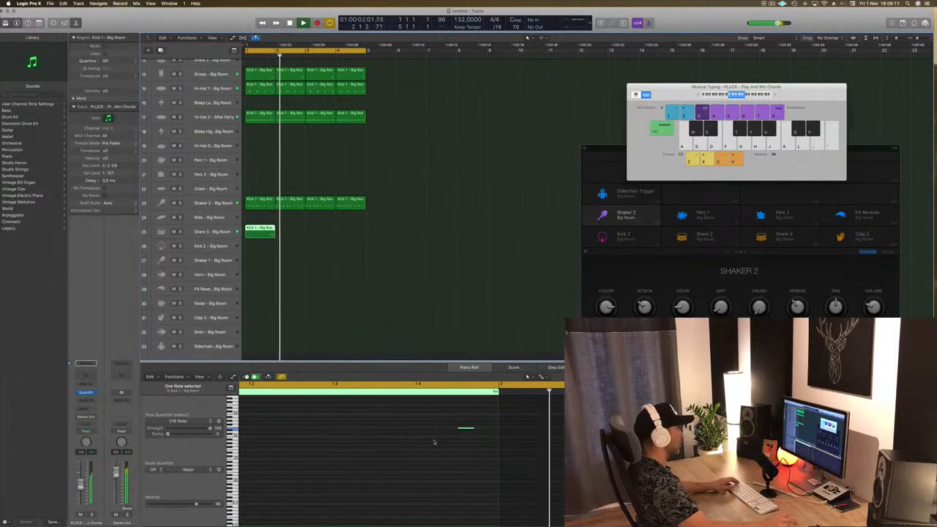
left_click_drag(466, 429, 420, 430)
key("space")
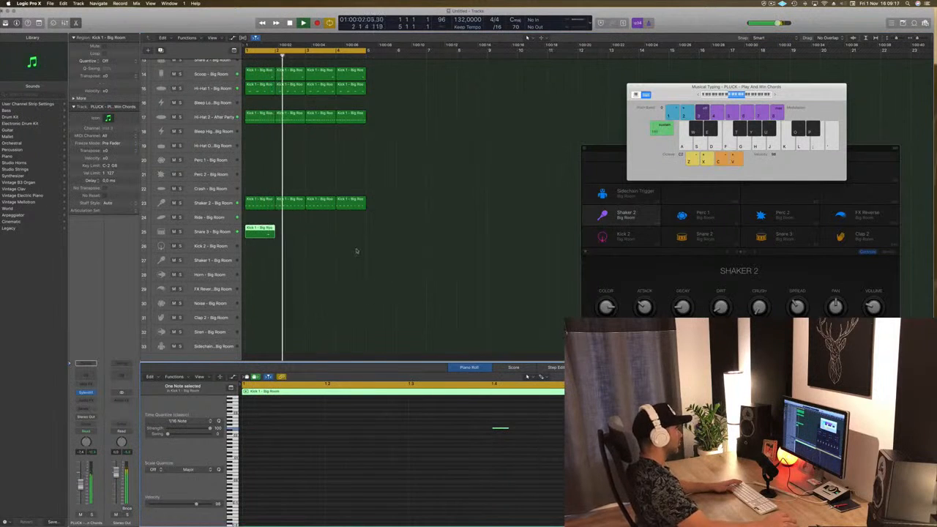
Copy the Snare 3 region to bars two, three and four, then select the Snare 3 track and play the loop
left_click_drag(262, 231, 322, 234)
left_click(260, 231, "shift")
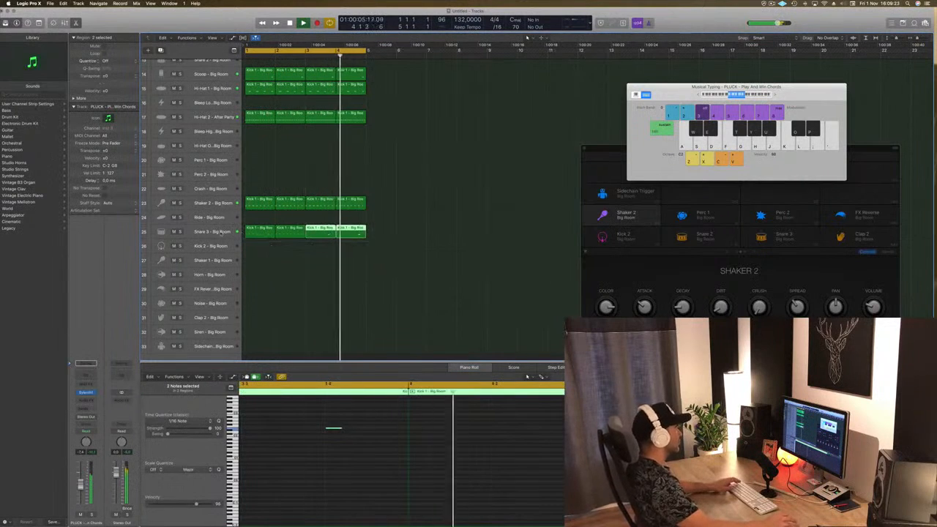
left_click(212, 231)
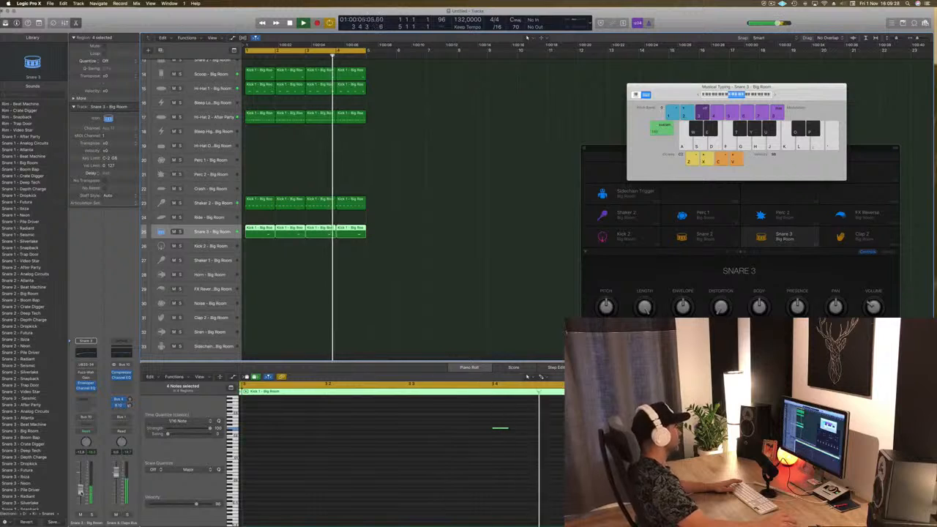
scroll(308, 205, "up", 5)
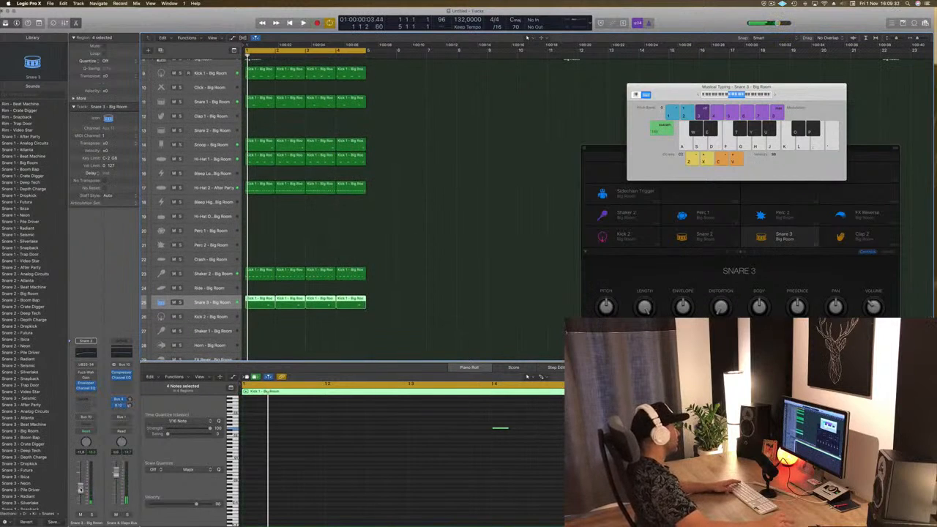
key("space")
Copy the four-bar region from the PLUCK chords track to the Inst 4 track below it
scroll(358, 212, "up", 5)
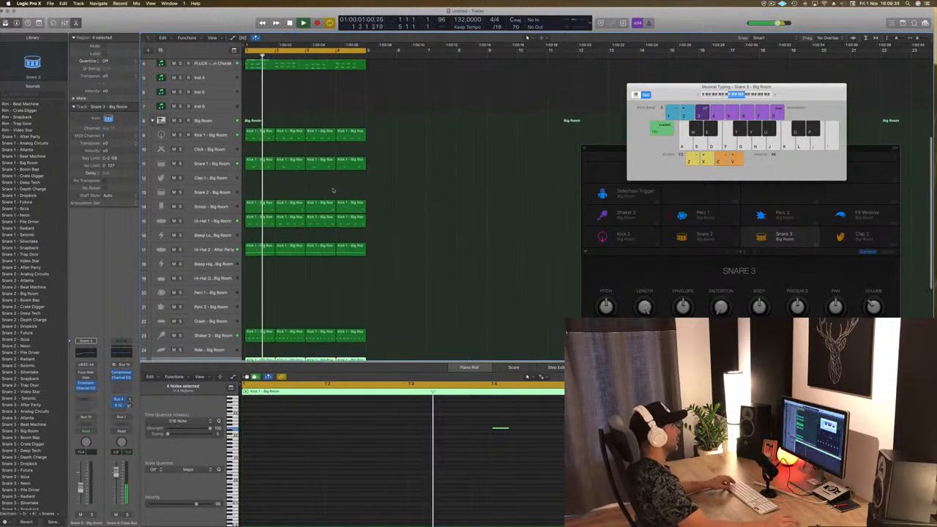
scroll(330, 189, "up", 3)
scroll(293, 183, "down", 5)
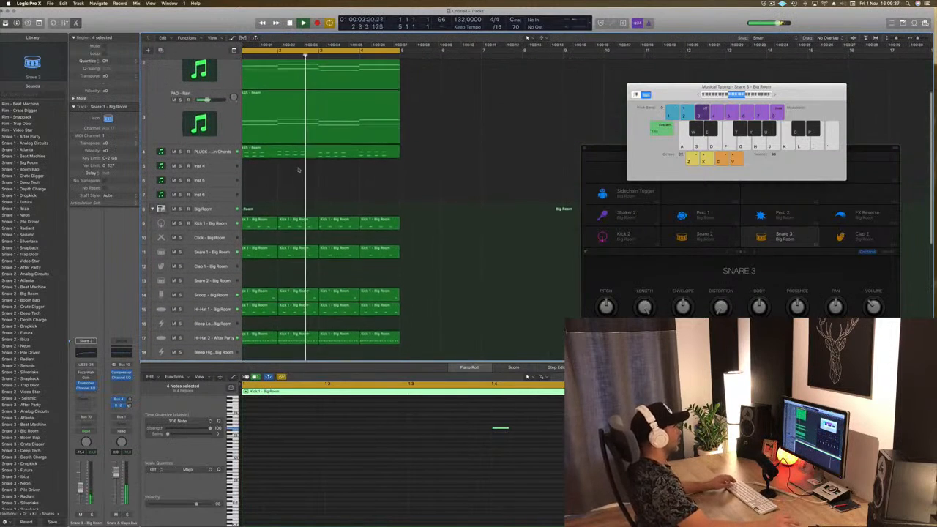
scroll(279, 177, "up", 4)
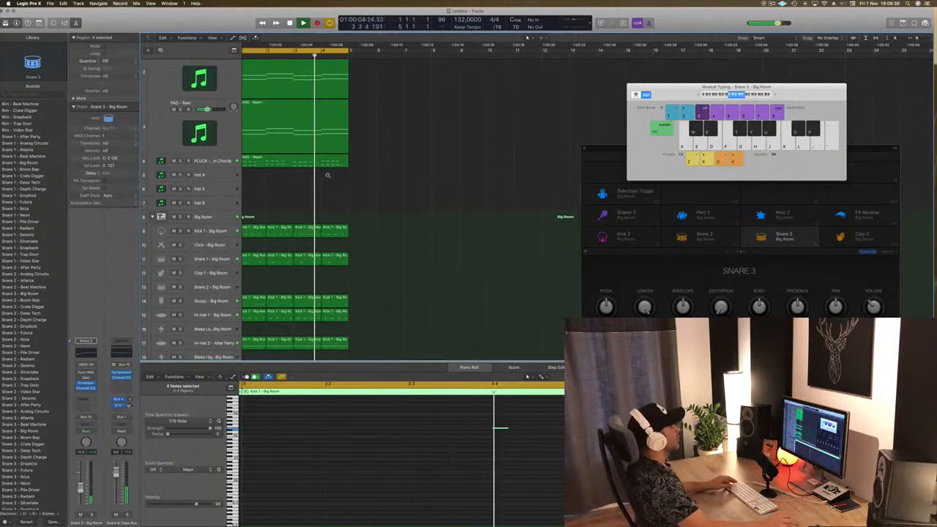
left_click(211, 163)
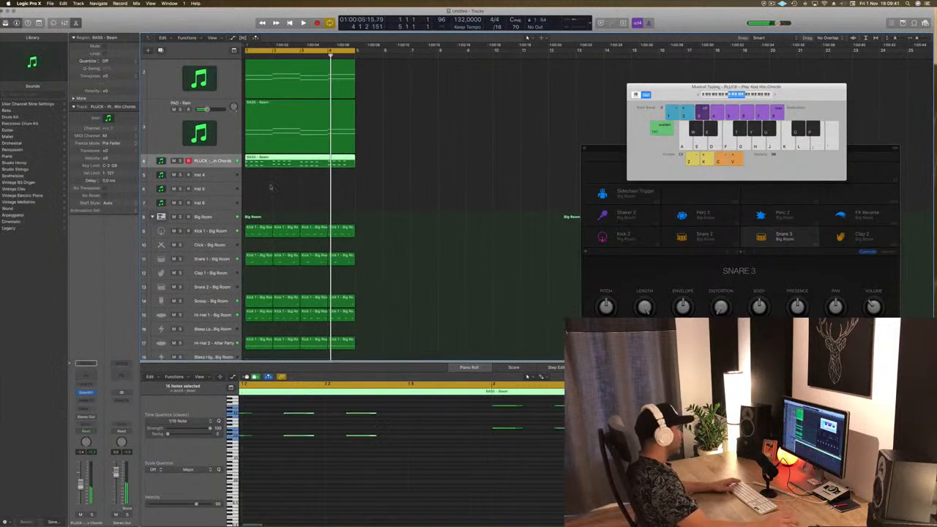
left_click_drag(279, 158, 279, 173)
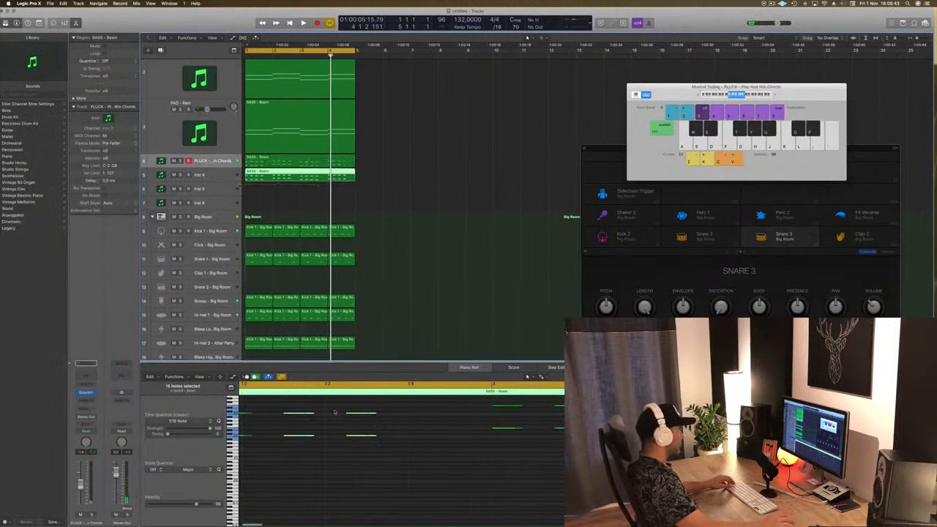
Reduce the Inst 4 region to one two-note chord per bar, move the chords near the bar ends, and play
left_click(304, 447)
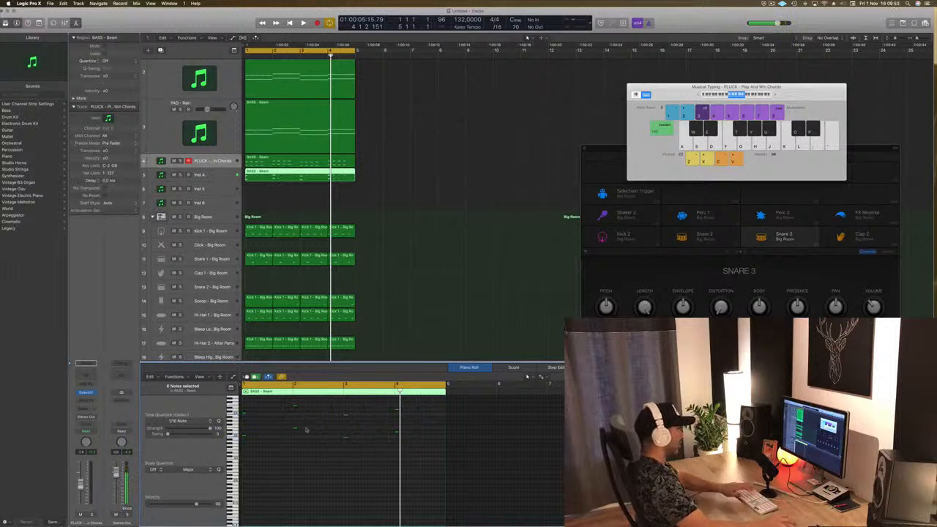
left_click_drag(254, 458, 237, 413)
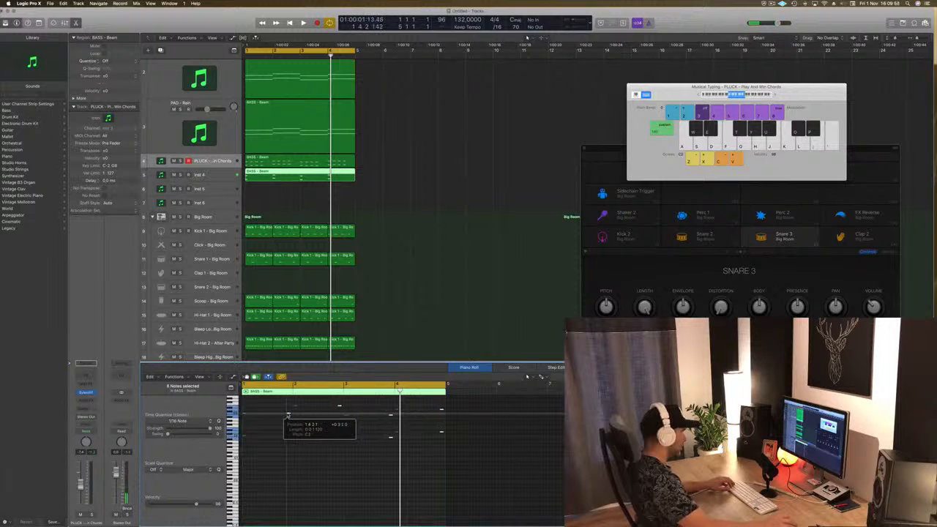
key("space")
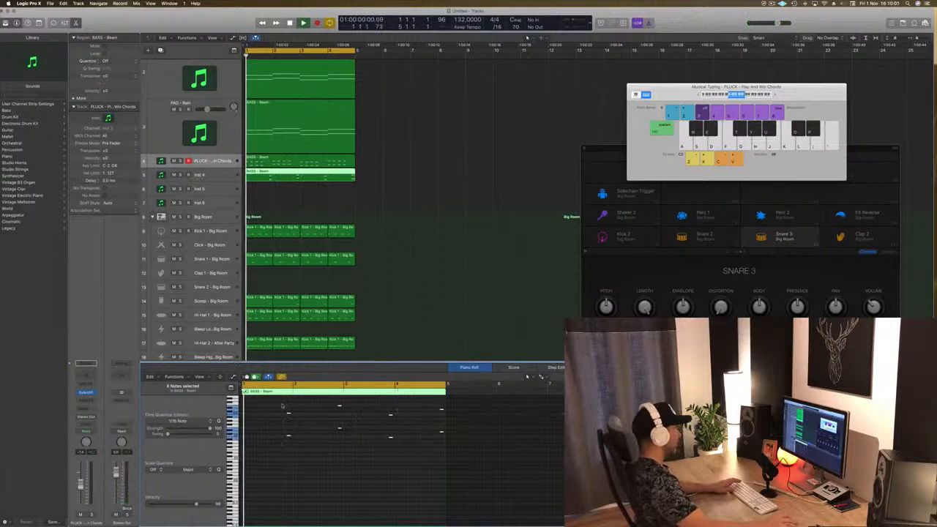
Transpose all eight notes of the Inst 4 region down an octave and play the loop from the start
left_click(209, 177)
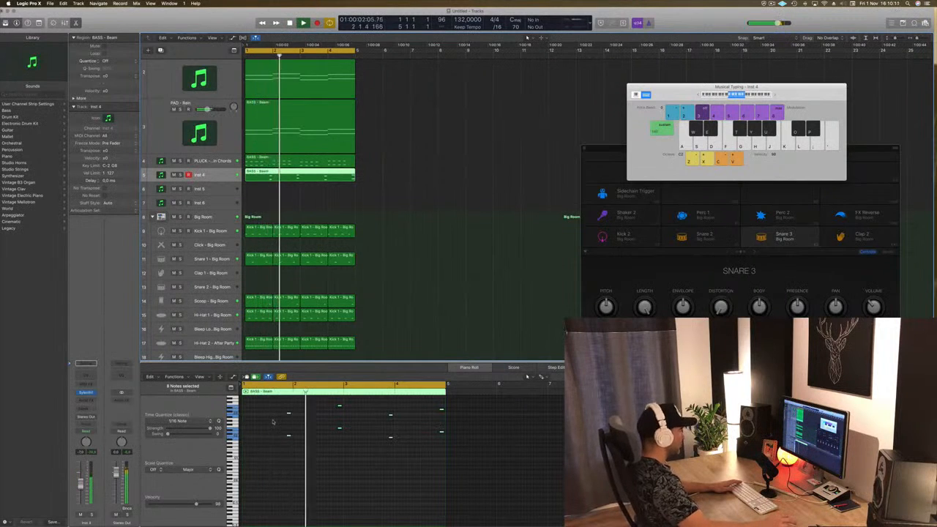
key("super+a")
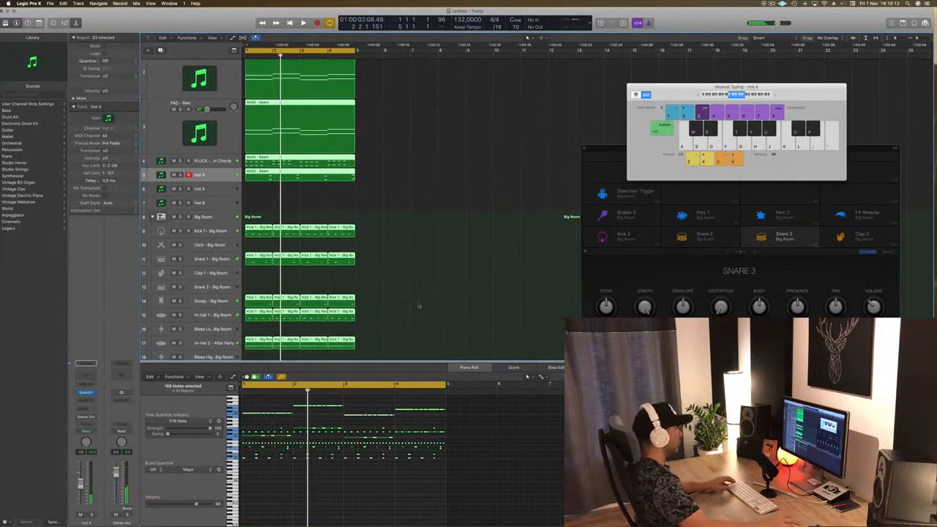
left_click(402, 294)
left_click(308, 176)
left_click(351, 482)
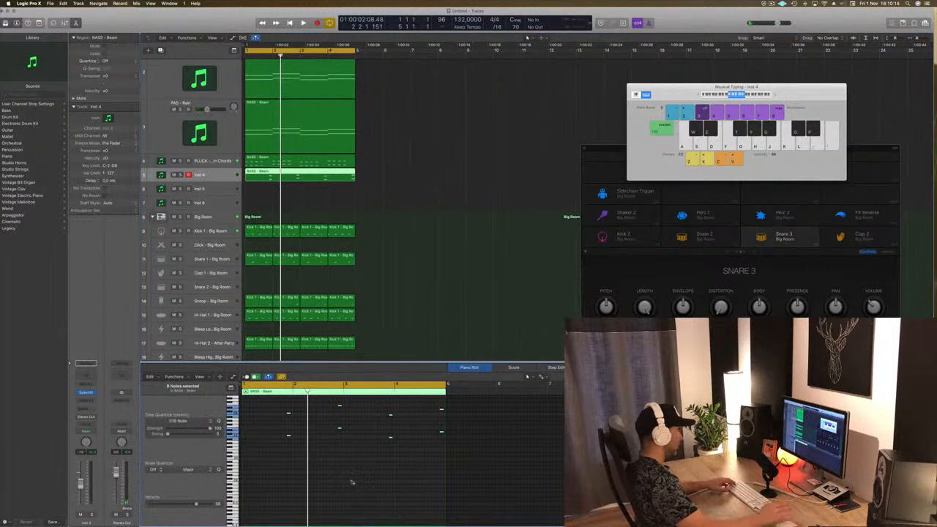
key("Return")
key("space")
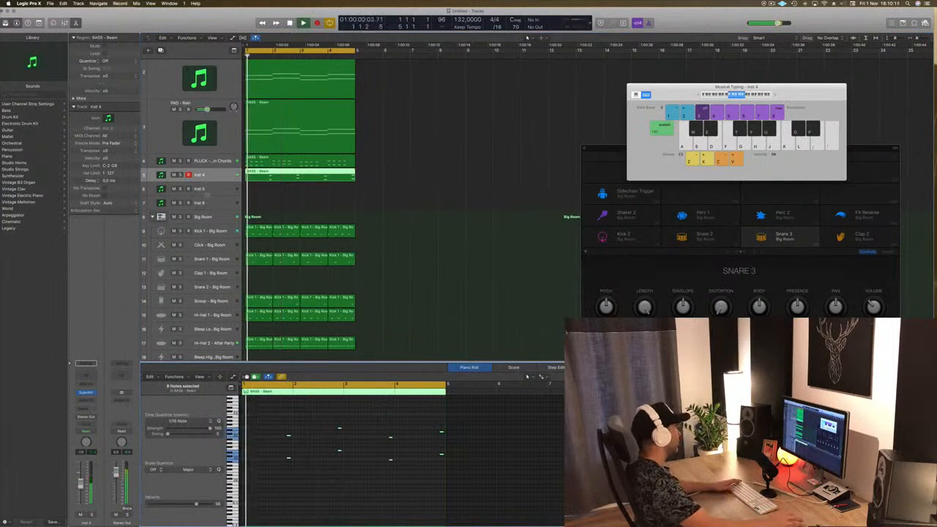
Open the Sylenth1 instrument on the Inst 4 track and place its window beside the regions
key("Return")
key("v")
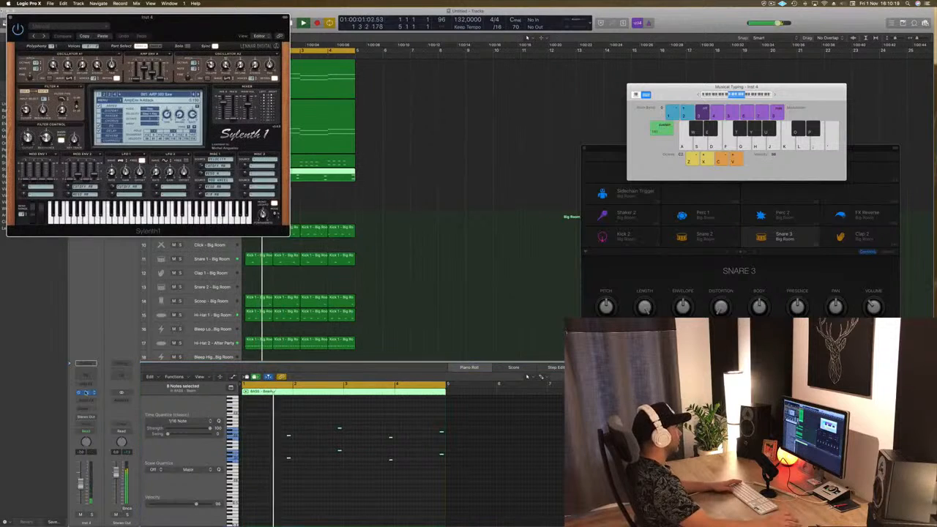
left_click_drag(168, 31, 517, 89)
key("Return")
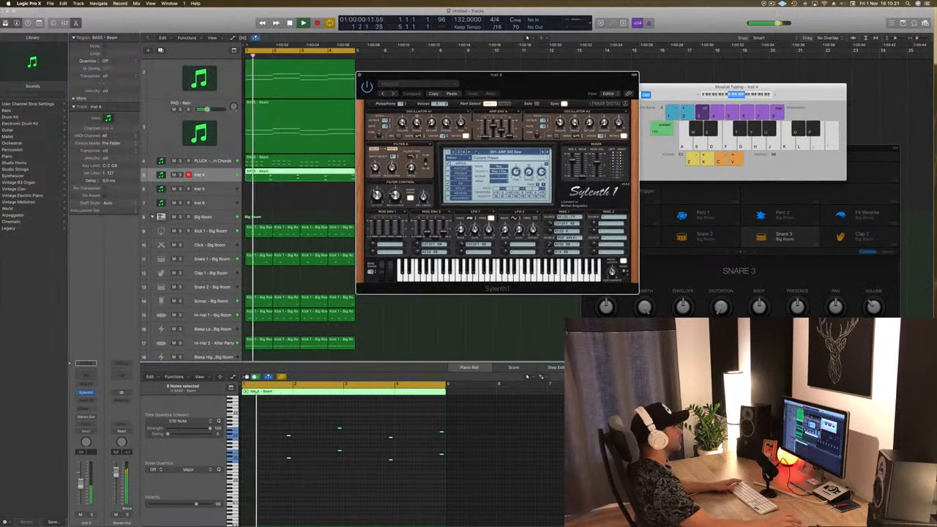
Audition the arpeggio presets from ARP 303 Pulse to ARP Awesom-O on the Inst 4 track
key("]")
key("Return")
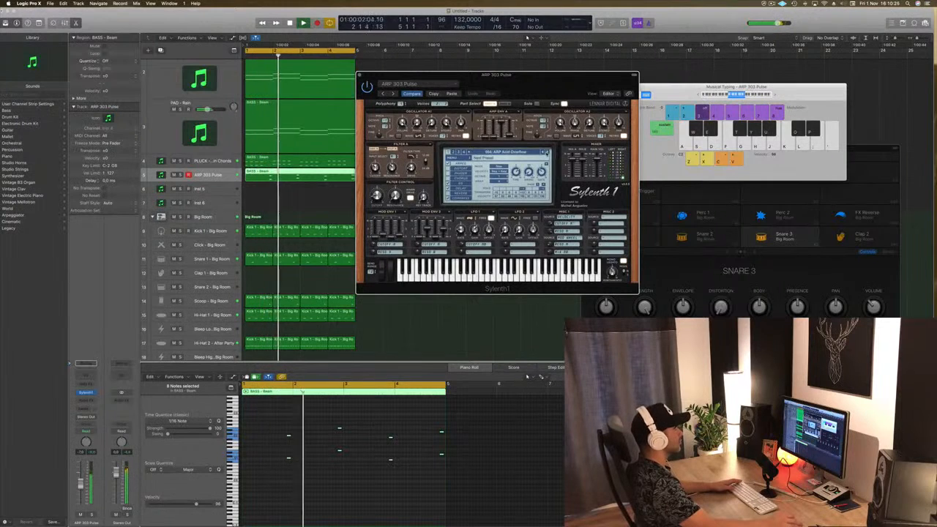
key("]")
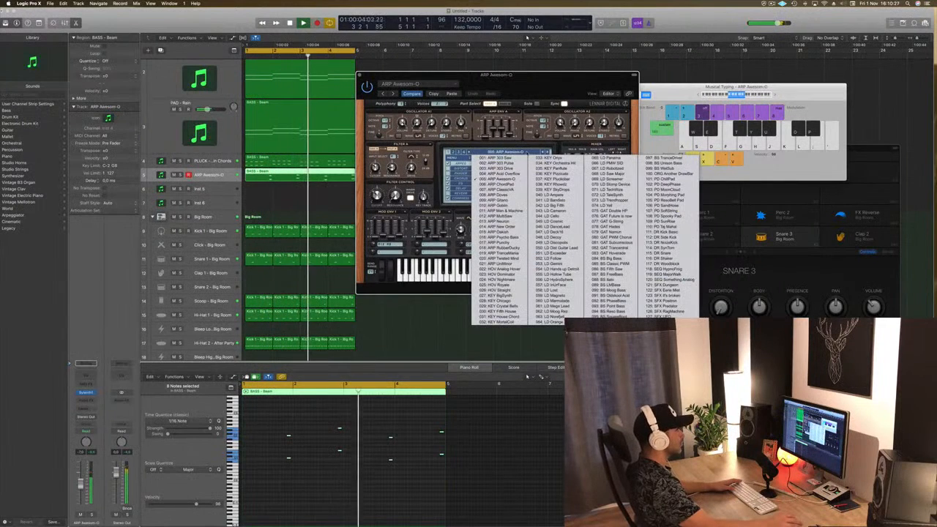
Load the Sylenth1 preset BS Classic PWM and step forward through the bass presets to BS Italo
left_click(606, 269)
key("]")
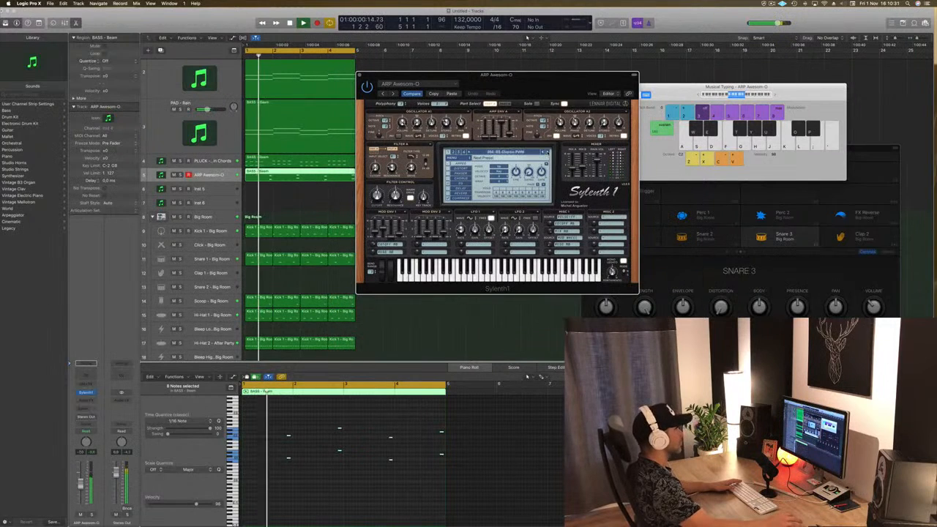
key("]")
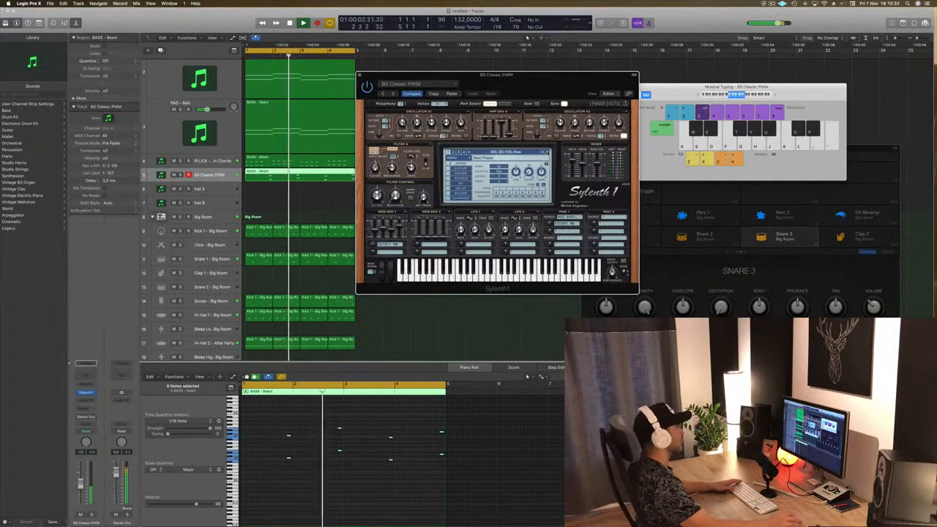
left_click_drag(496, 75, 607, 140)
key("]")
key("]")
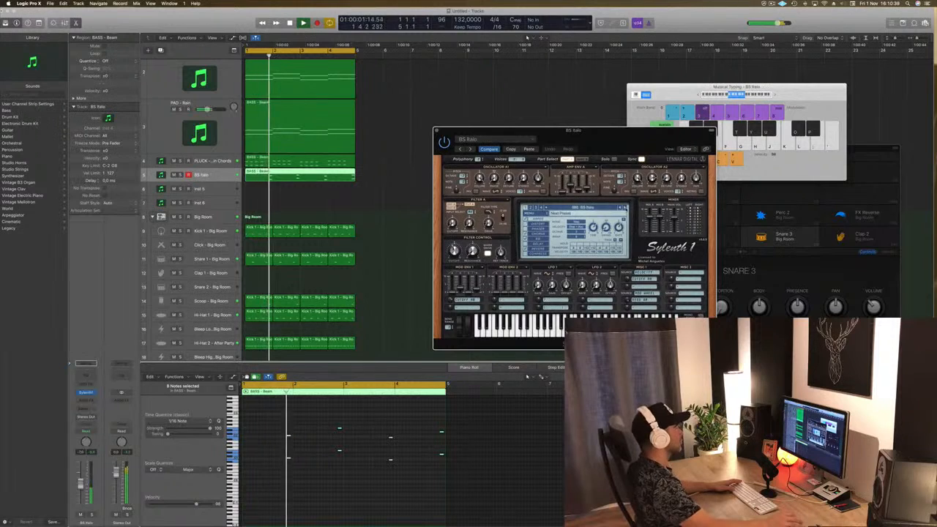
key("]")
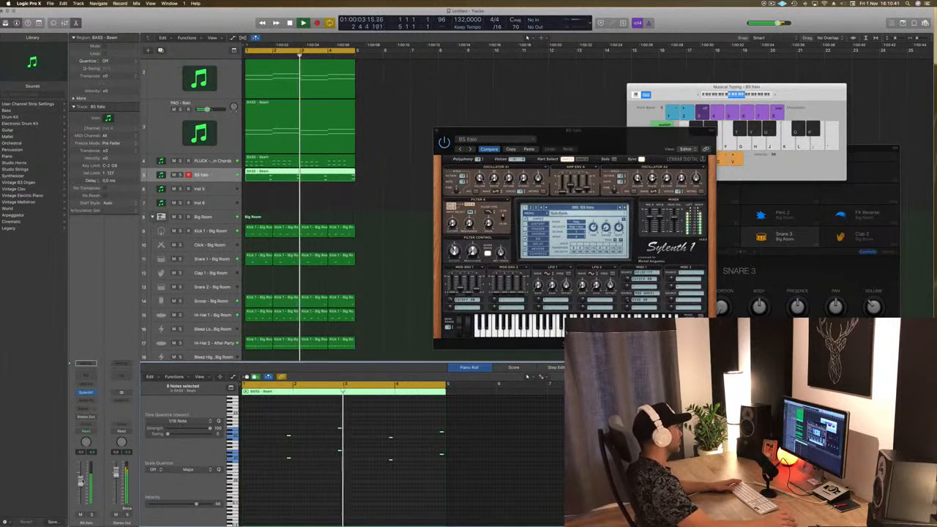
Step through BS Moog Bass, BS Point Bass and BS SquareRoot, and settle on the preset BS TranceDriver
key("]")
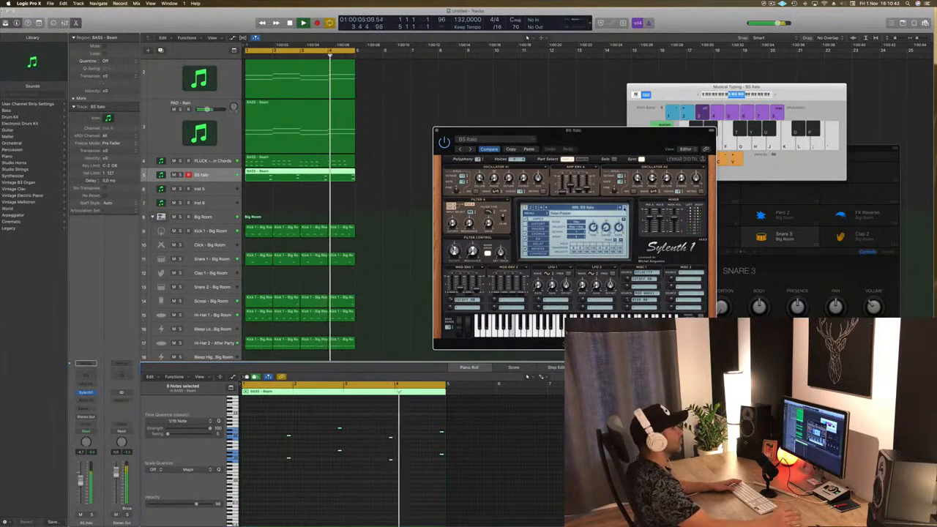
key("]")
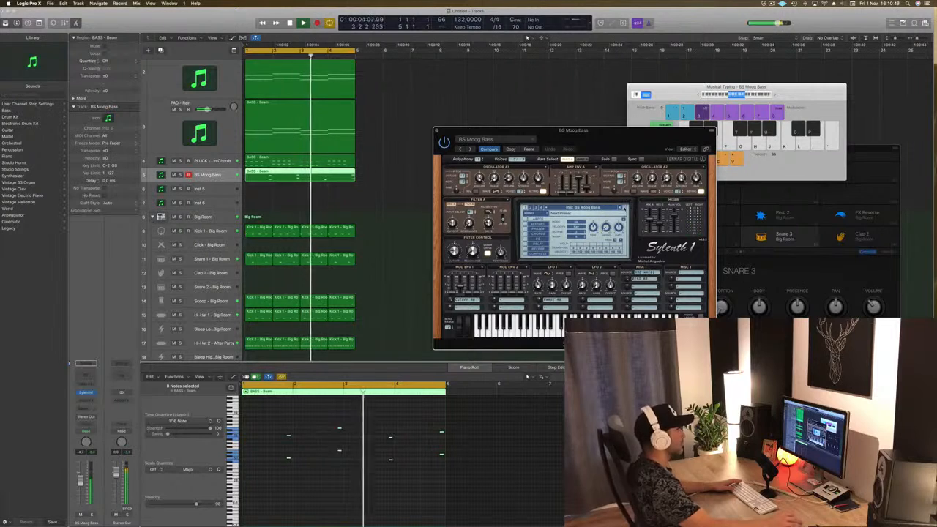
key("]")
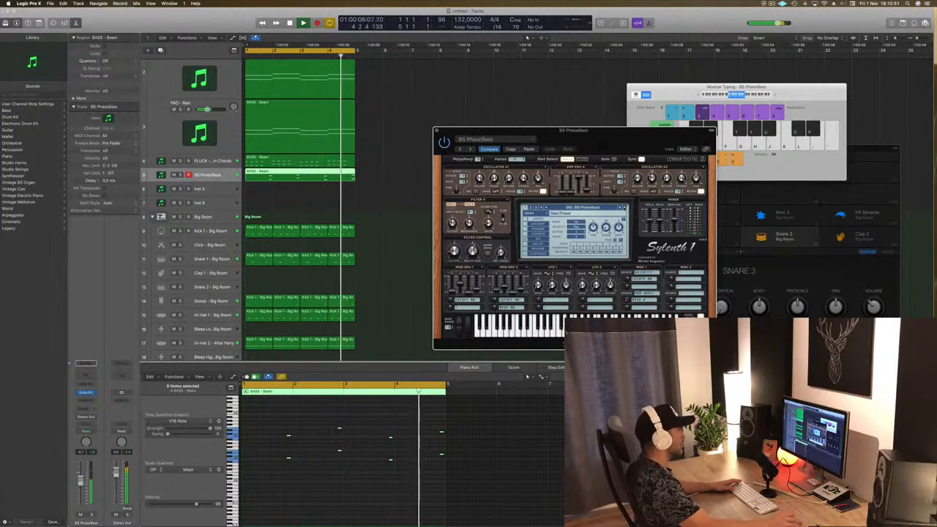
key("]")
key("]")
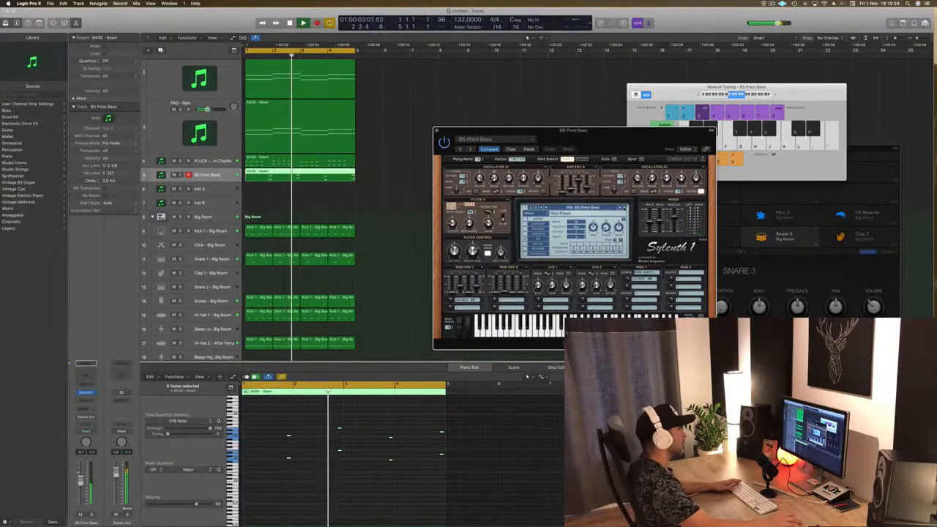
key("]")
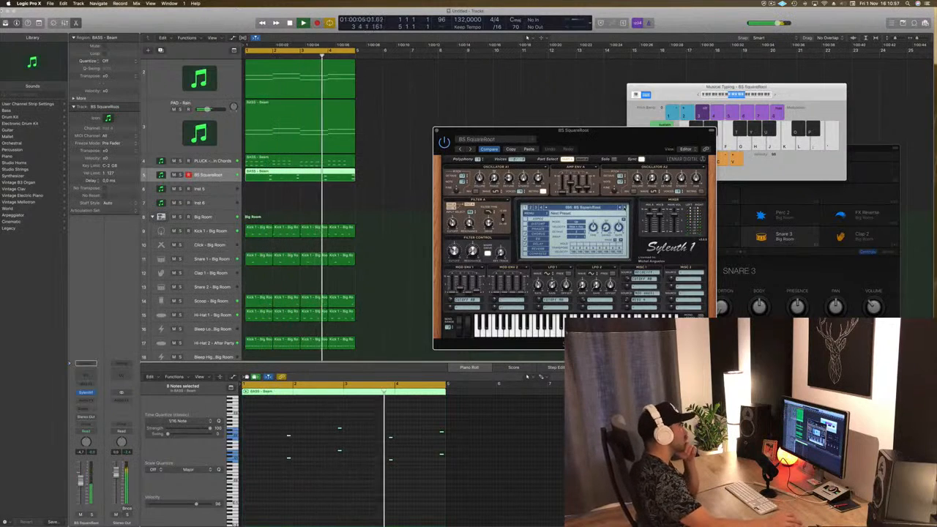
key("]")
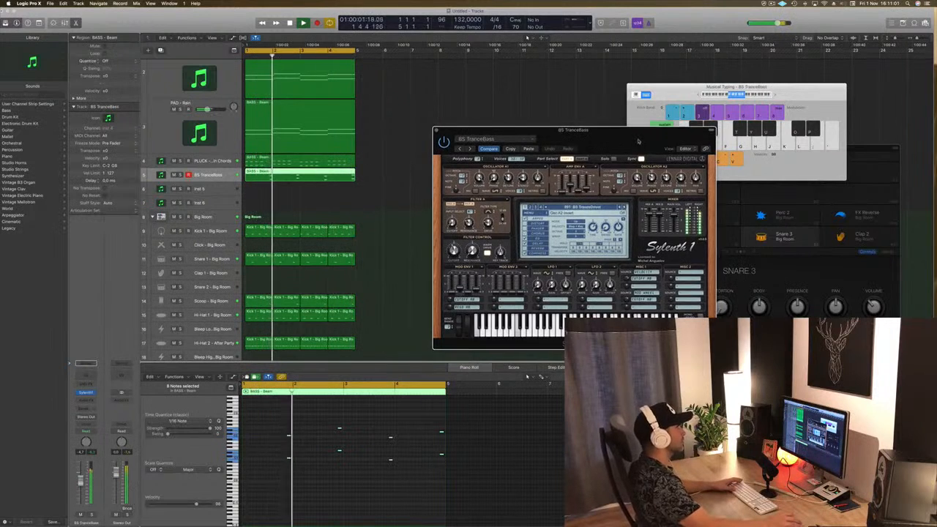
Keep the preset BS TranceDriver, close the Sylenth1 window and listen to the loop
left_click_drag(527, 130, 459, 130)
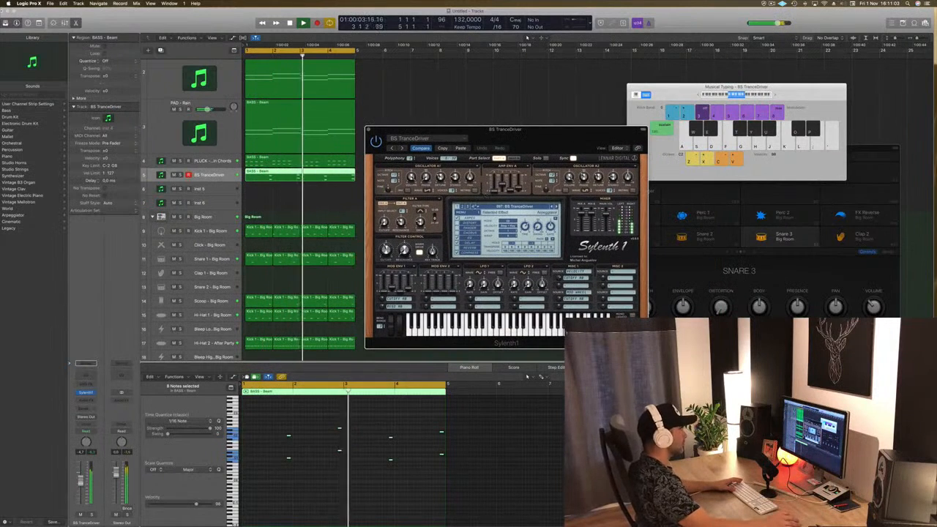
key("]")
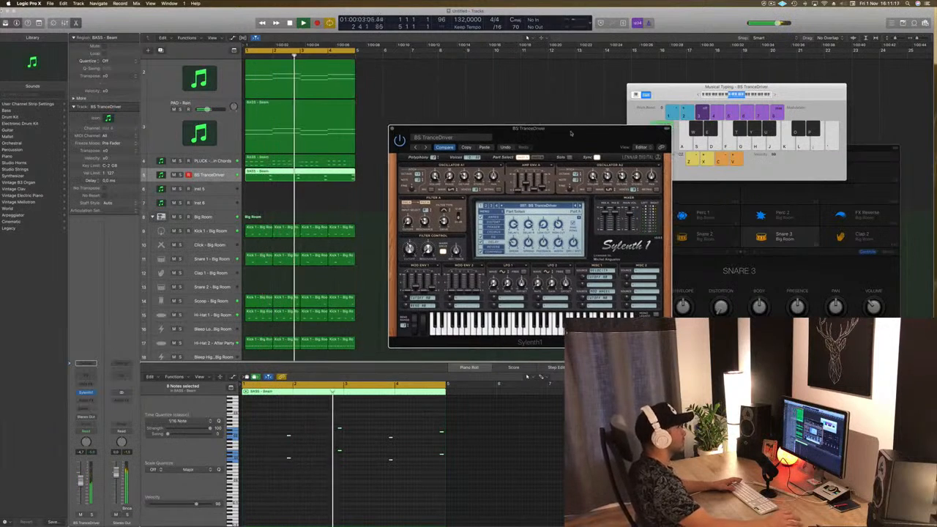
key("v")
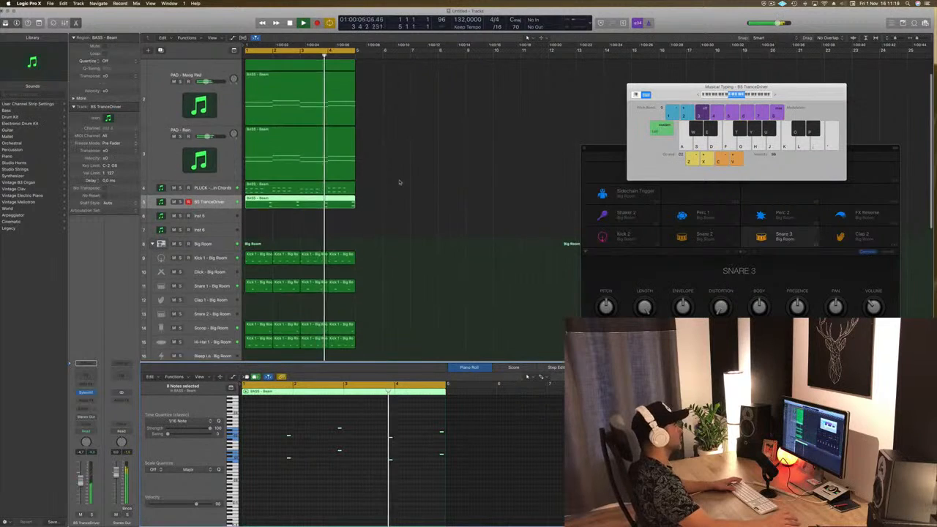
scroll(407, 188, "down", 2)
scroll(413, 198, "up", 3)
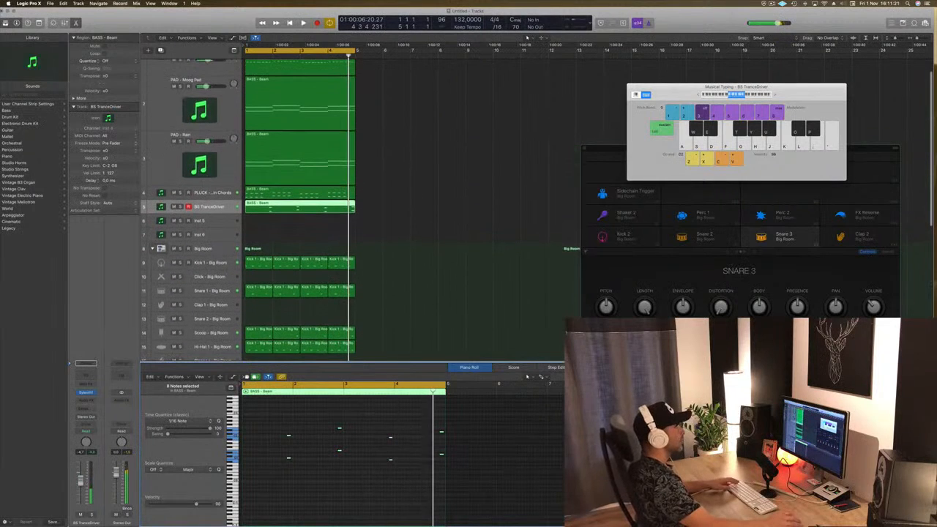
Save the untitled project under its own name and play the loop from the start
left_click(772, 3)
left_click(415, 169)
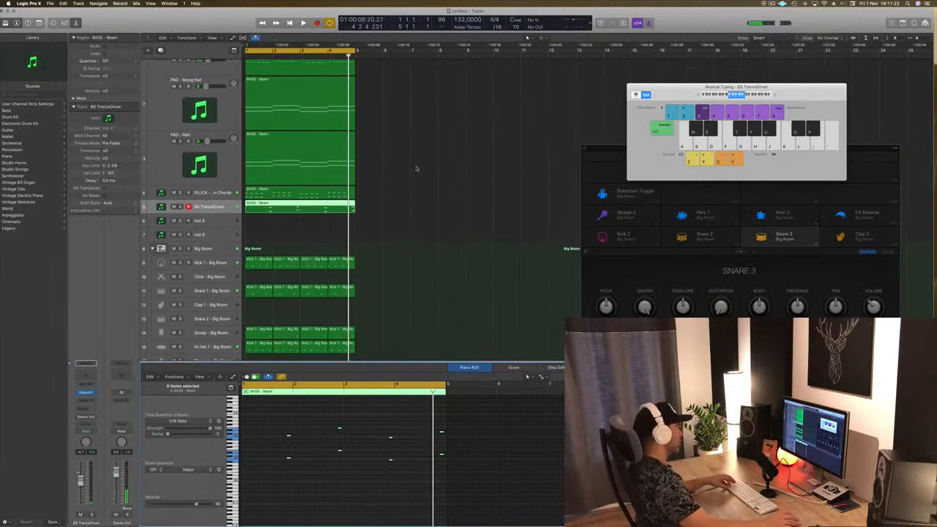
key("super+s")
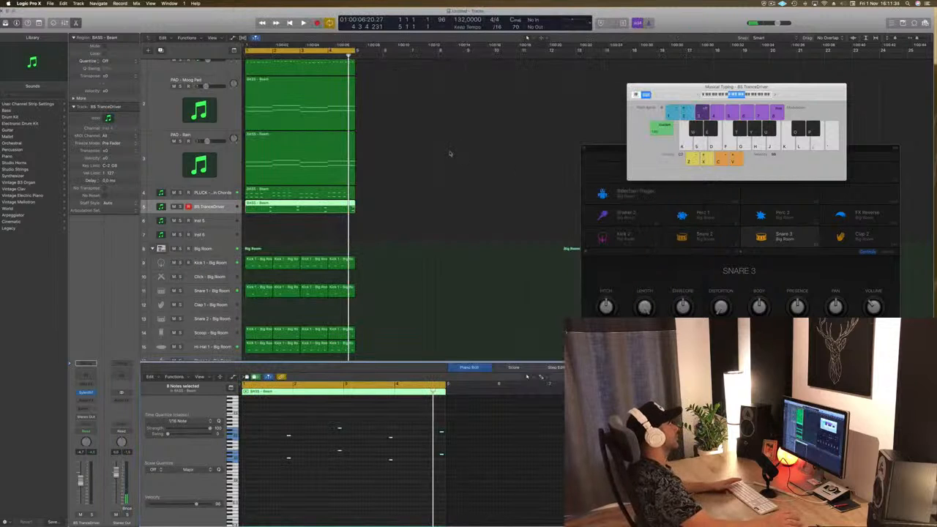
left_click(410, 159)
key("space")
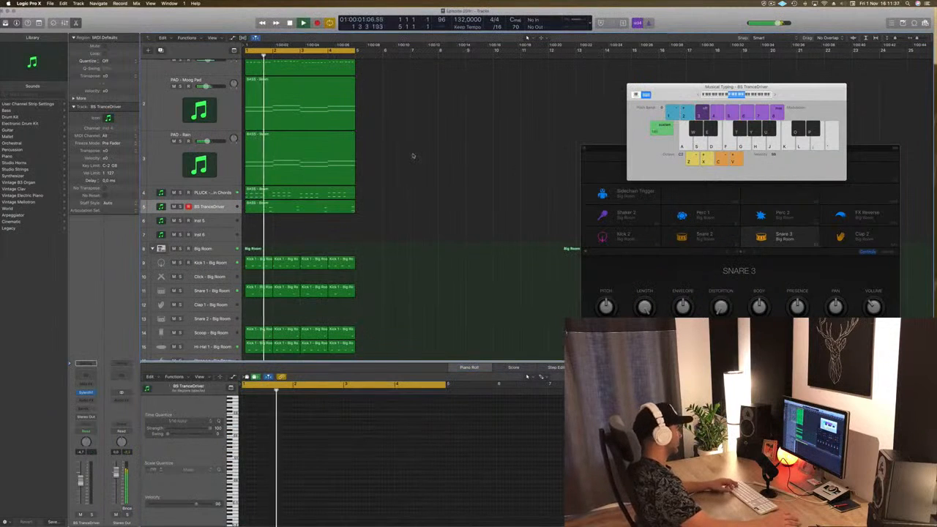
Lower the volume of the BS TranceDriver track while the loop plays
left_click(215, 207)
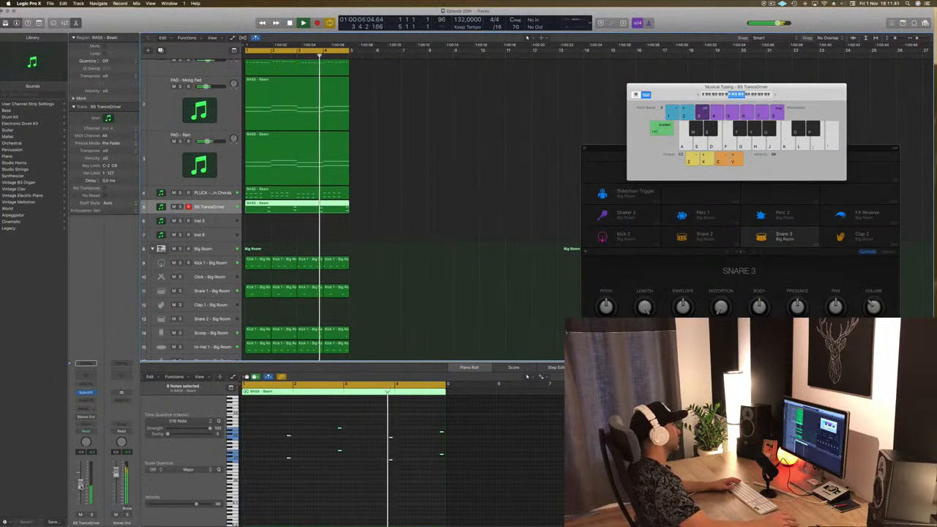
left_click(367, 229, "ctrl+alt")
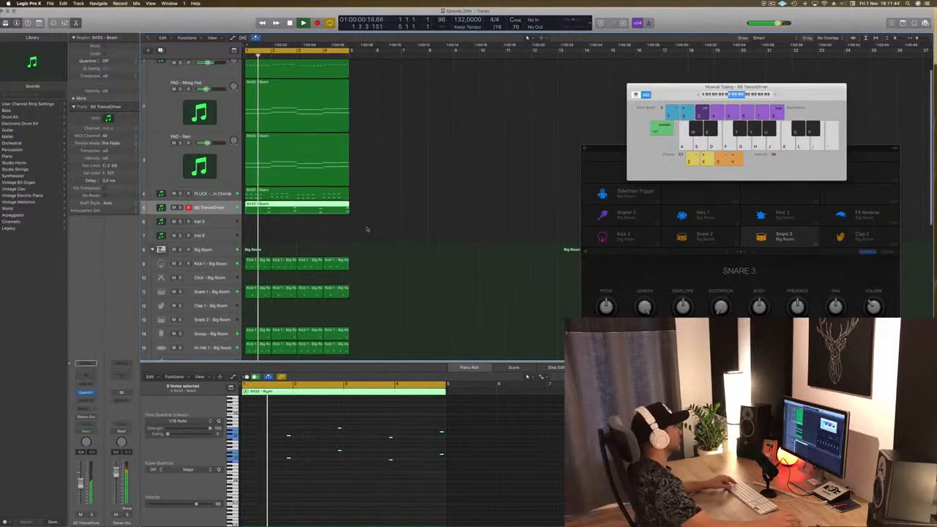
left_click(420, 179)
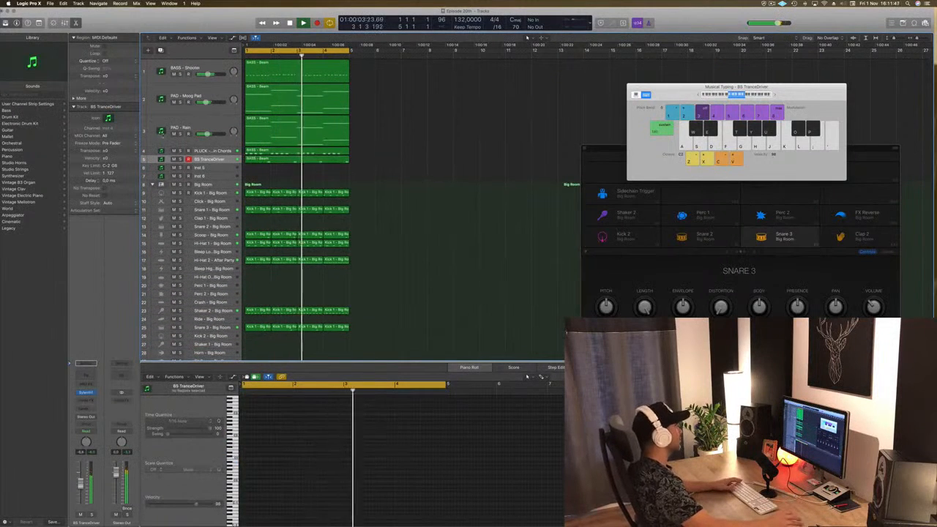
Mute the PAD - Rain and PAD - Moog Pad tracks
left_click(172, 132)
left_click(173, 102)
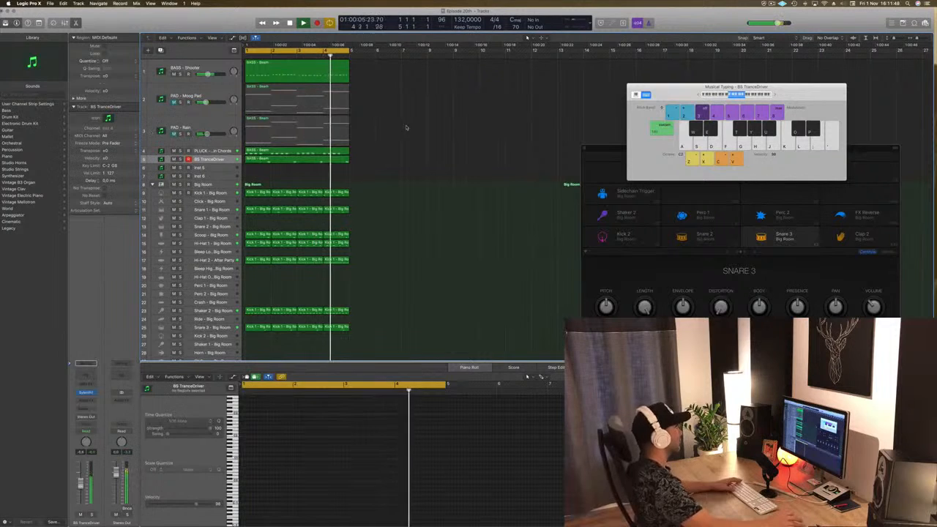
scroll(428, 165, "down", 1)
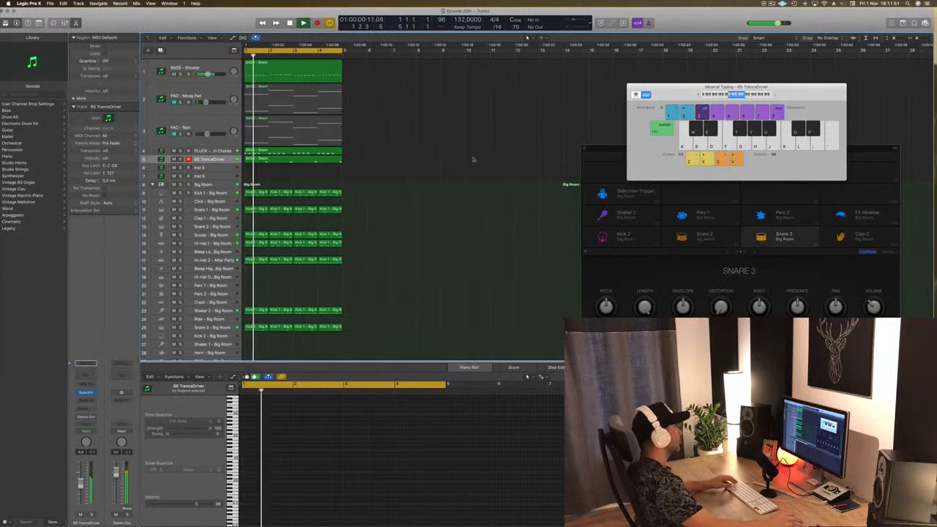
Select the empty Inst 5 track, enlarge it and open its Sylenth1 instrument over the arrangement
key("Down")
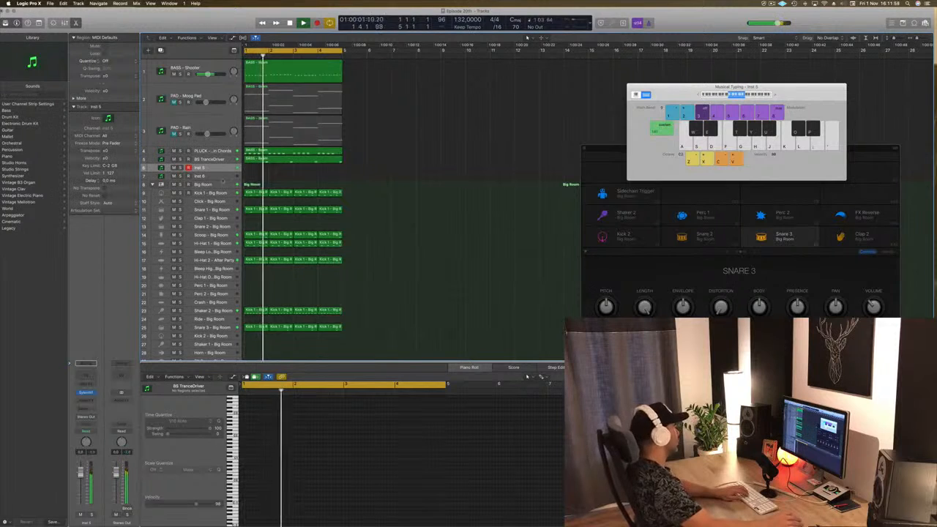
key("ctrl+z")
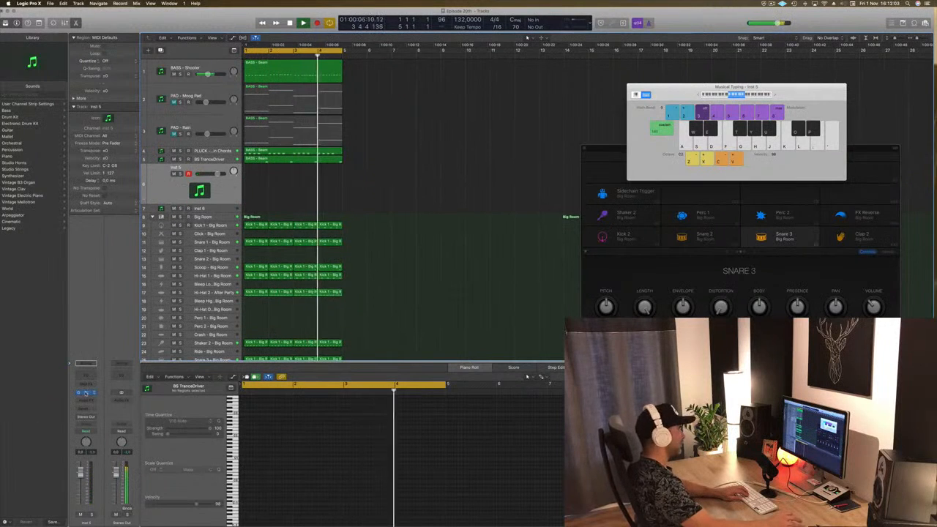
left_click(86, 393)
left_click_drag(210, 20, 410, 60)
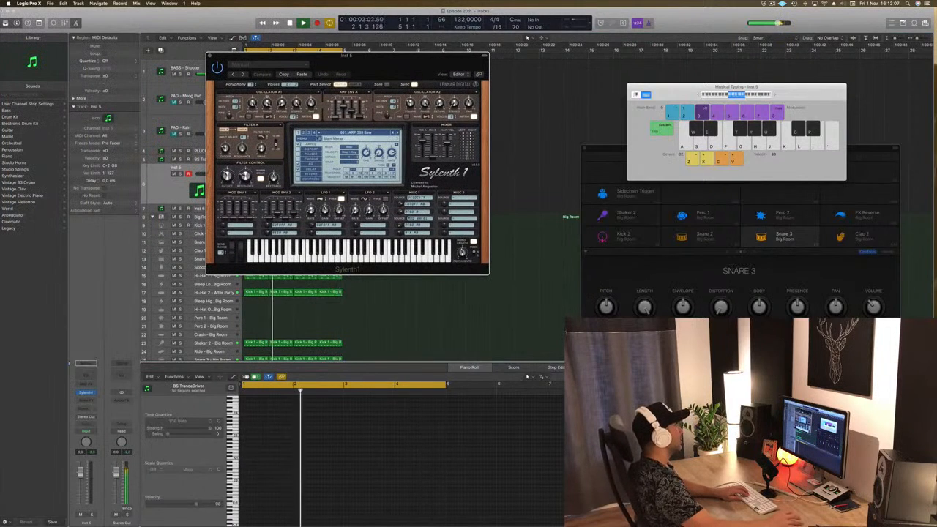
Load the factory bank Sylenth1 Definitive Collection and choose the preset LEAD - 80's Cop
left_click(302, 138)
mouse_move(316, 153)
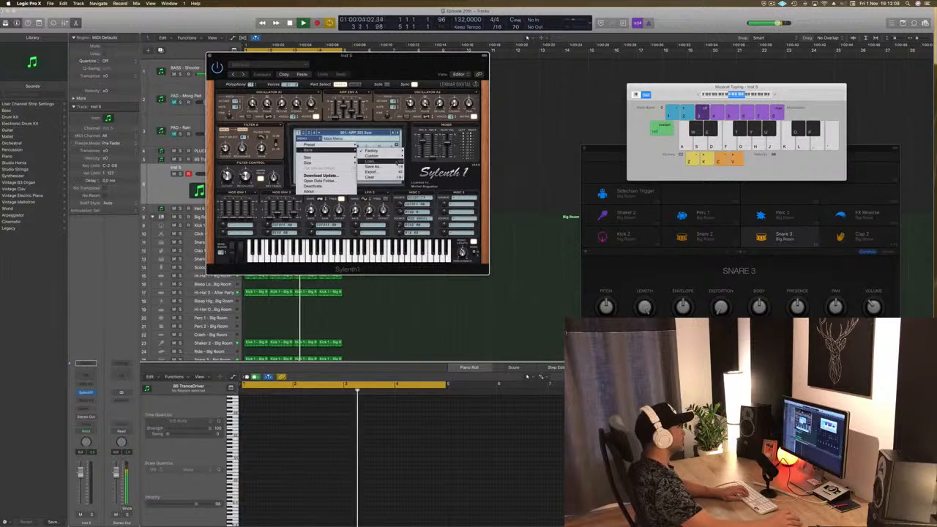
mouse_move(396, 164)
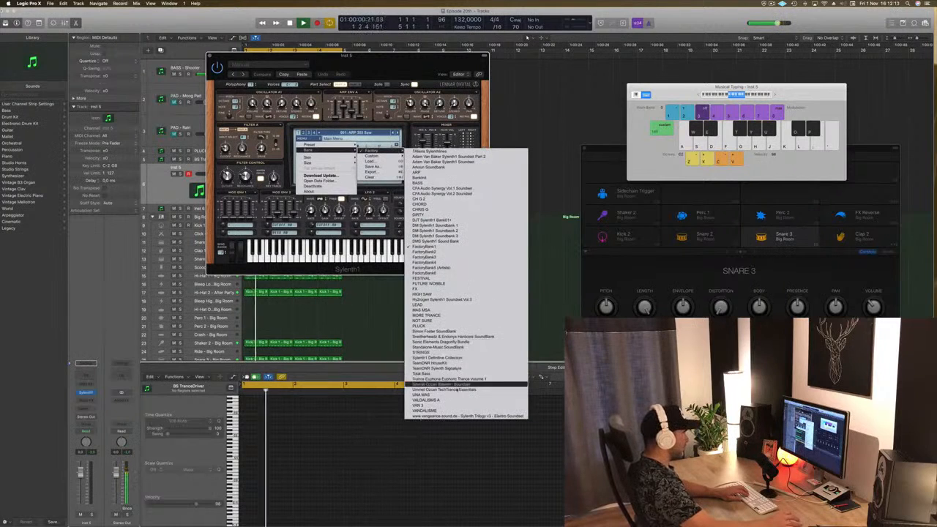
left_click(452, 358)
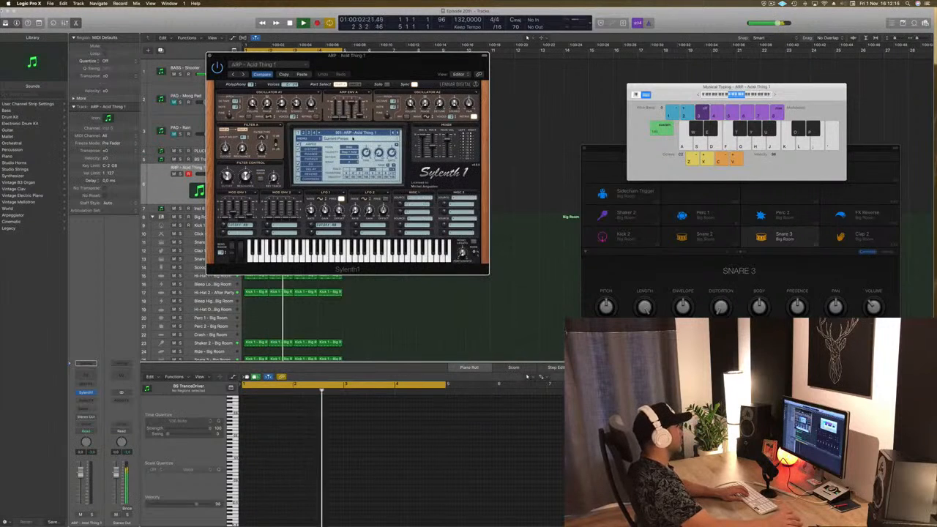
left_click(351, 138)
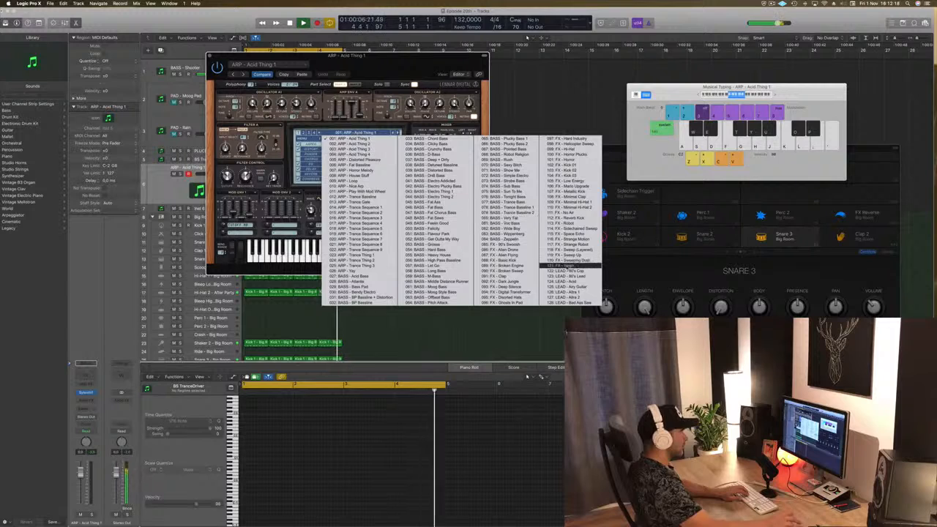
left_click(569, 270)
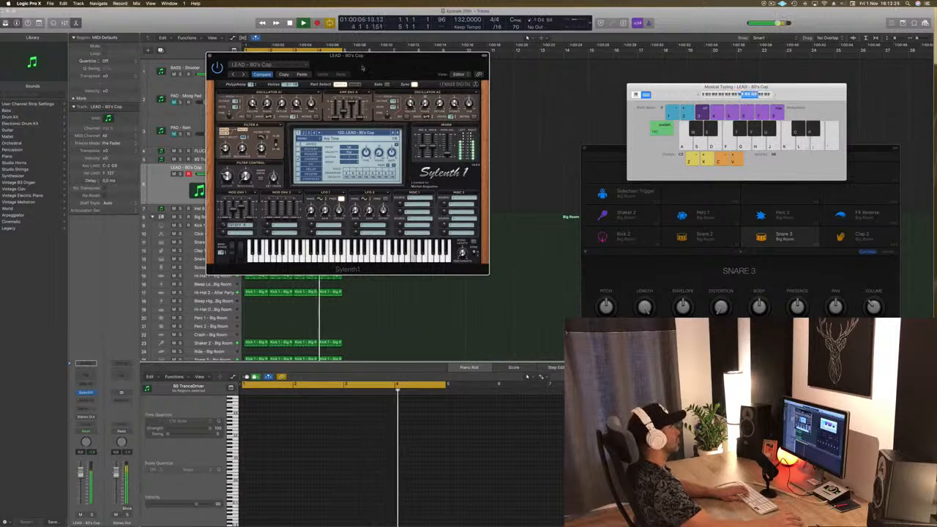
Lower the lead track's volume, raise the Musical Typing octave range and audition LEAD - 80's Cop over the loop
left_click_drag(363, 67, 567, 90)
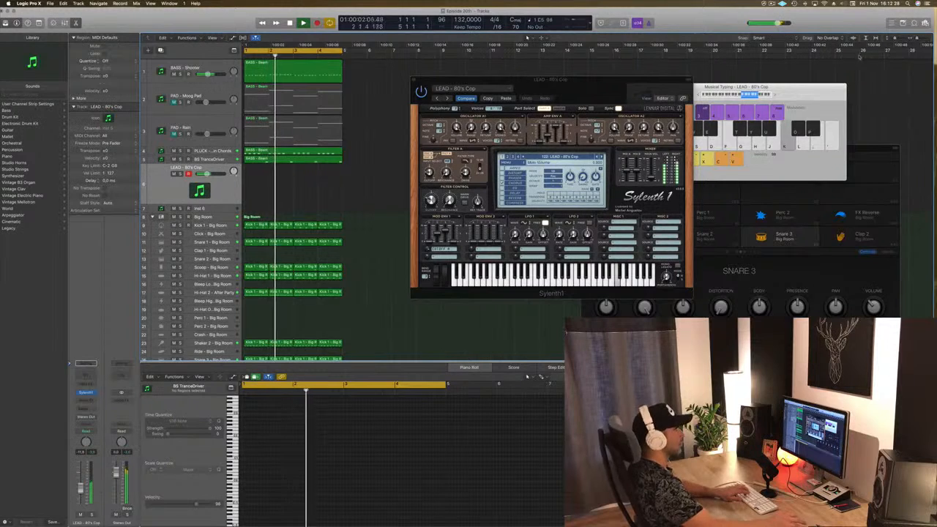
left_click(735, 94)
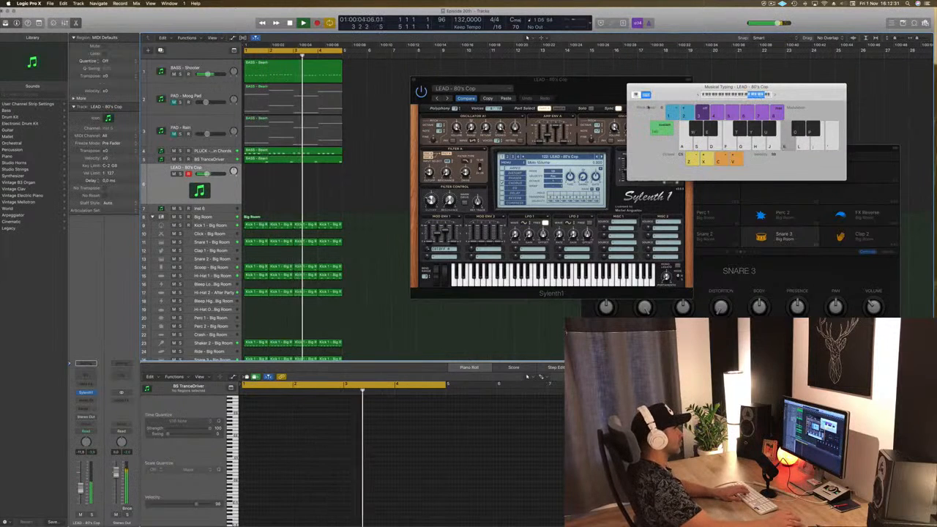
left_click(736, 94)
left_click_drag(549, 79, 566, 76)
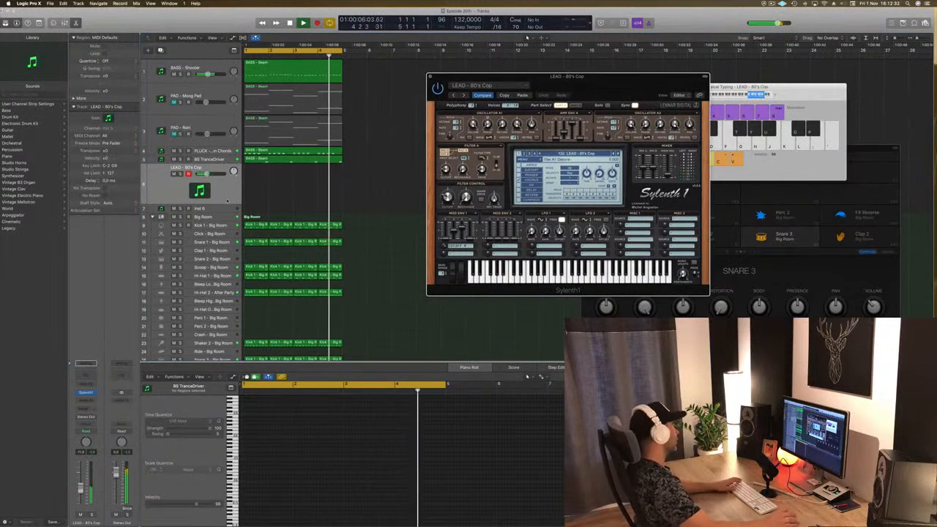
key("space")
Add a bus send to the LEAD - 80's Cop channel and insert a reverb effect on its aux channel
left_click(84, 407)
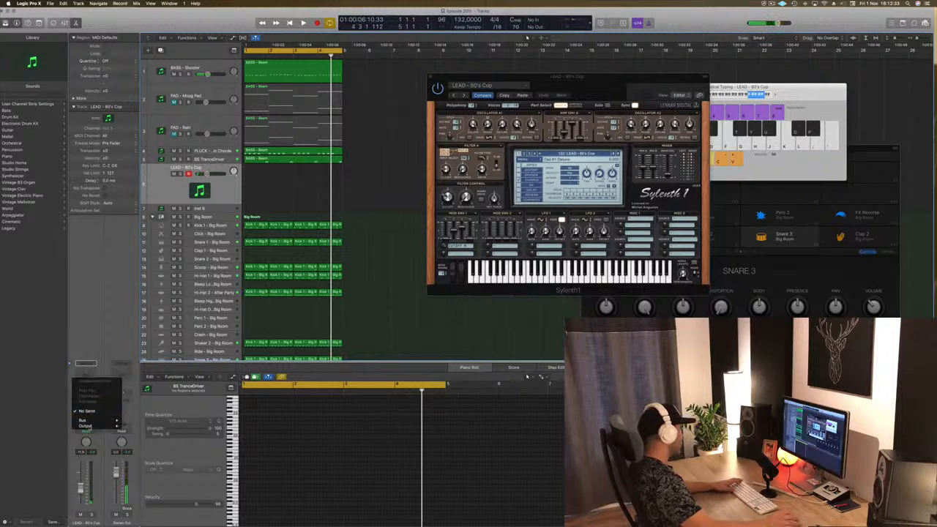
mouse_move(93, 425)
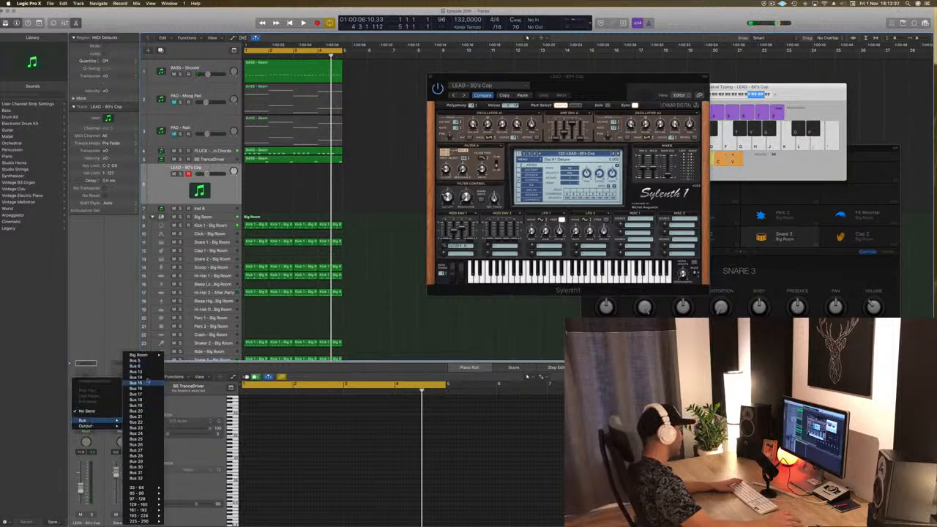
left_click(148, 378)
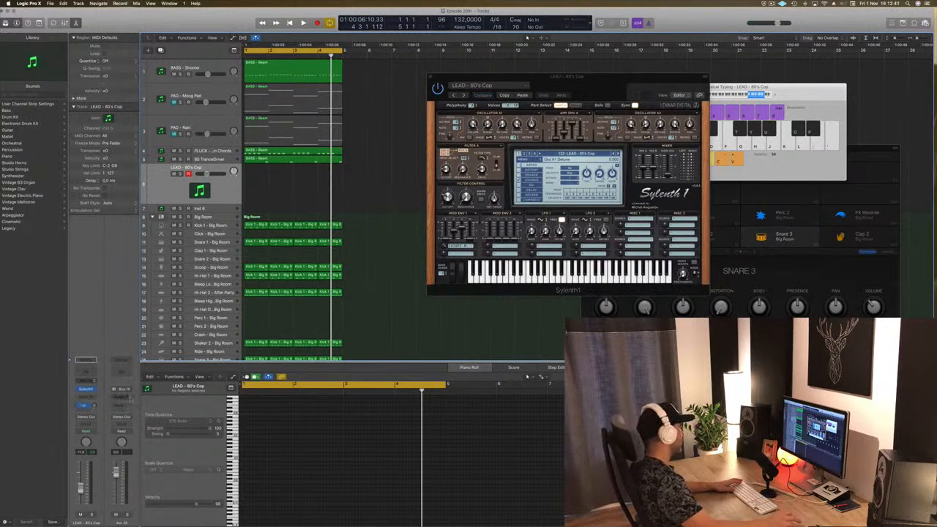
left_click(125, 398)
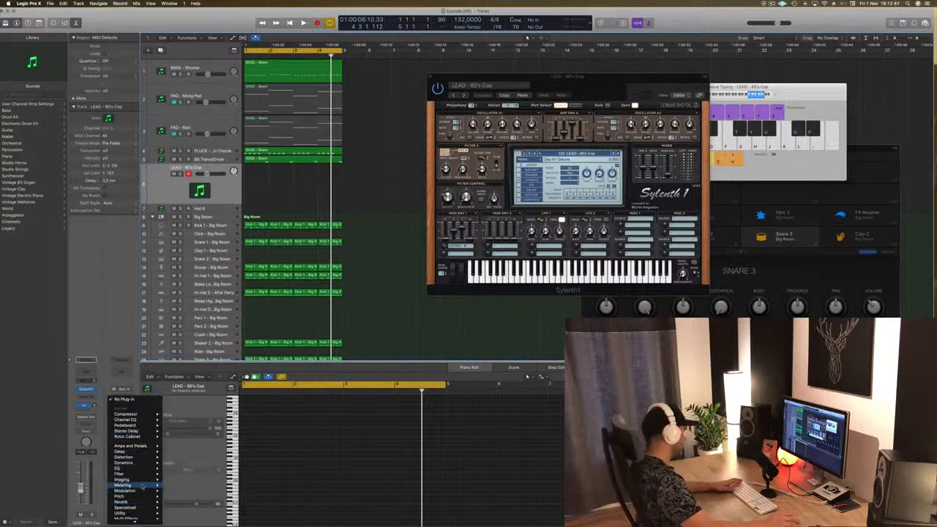
mouse_move(139, 502)
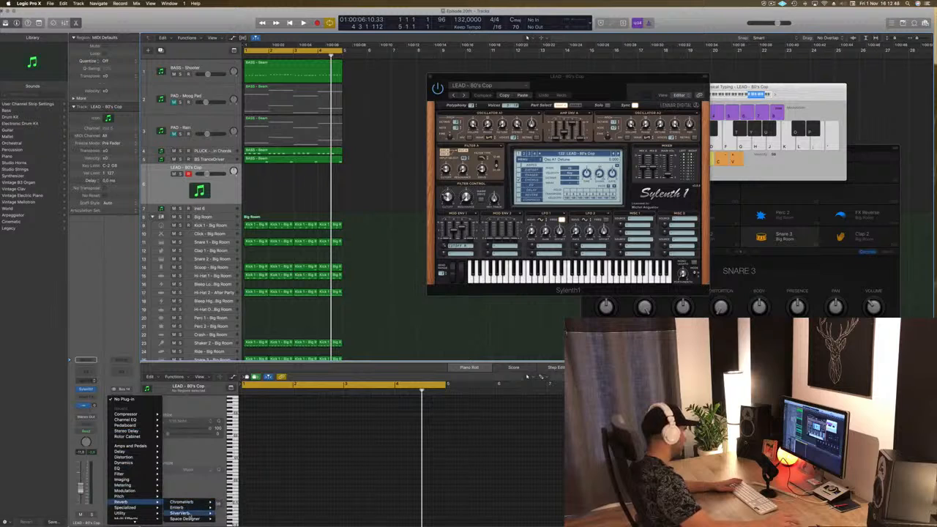
Insert the SilverVerb reverb on the aux channel that receives the lead's send and load its saved custom preset
left_click(230, 514)
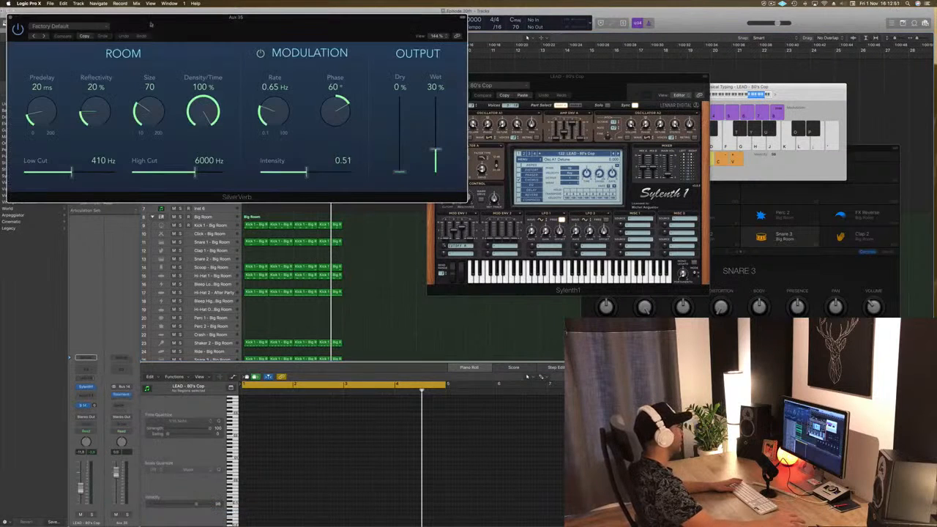
left_click(84, 29)
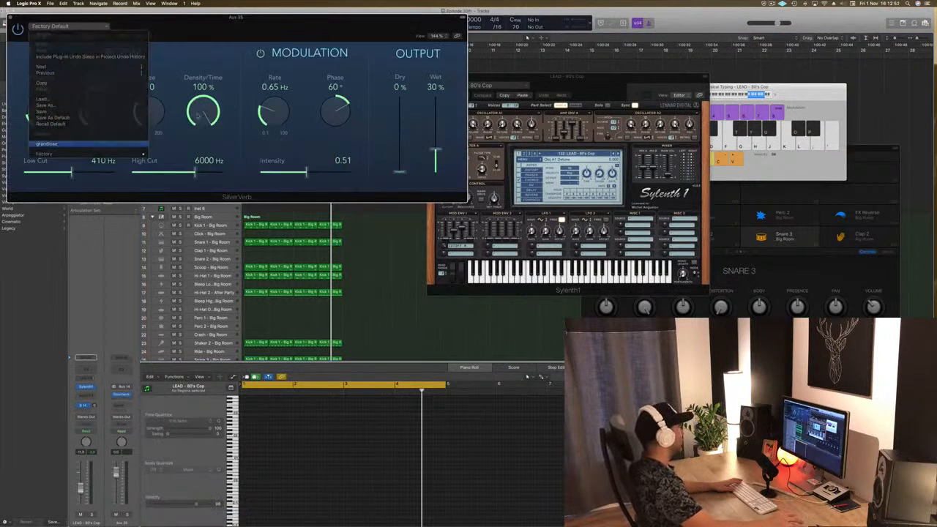
left_click(134, 145)
left_click_drag(234, 16, 446, 27)
left_click(222, 30)
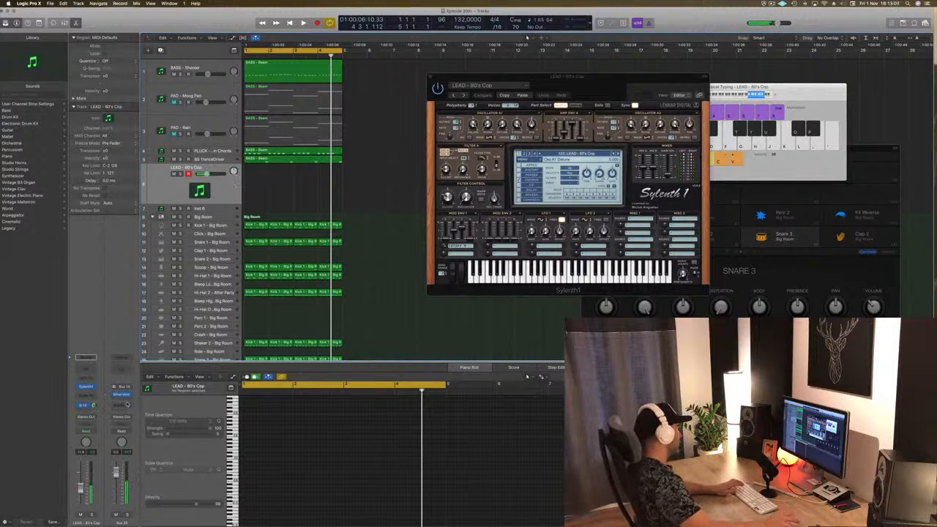
Add an Echo delay below SilverVerb on the aux channel and move its window clear of the synth display
left_click(124, 398)
left_click(125, 399)
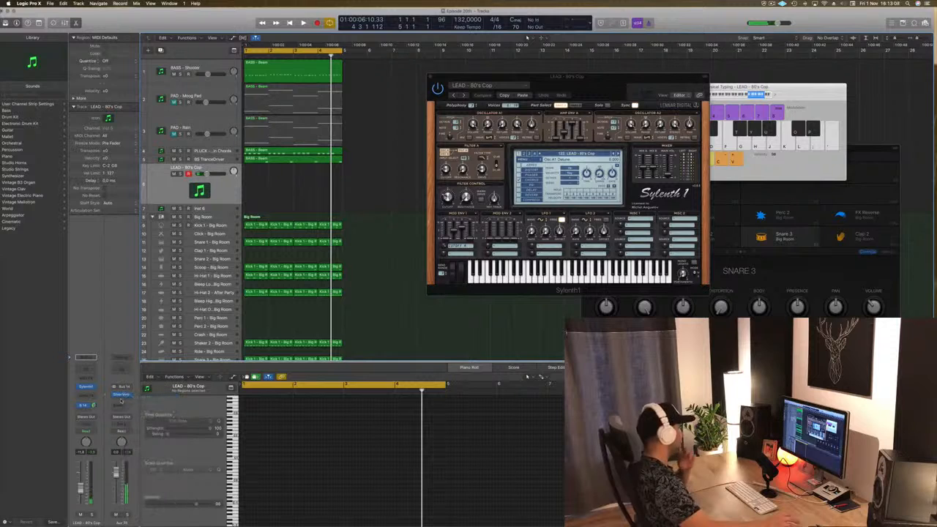
left_click(112, 399)
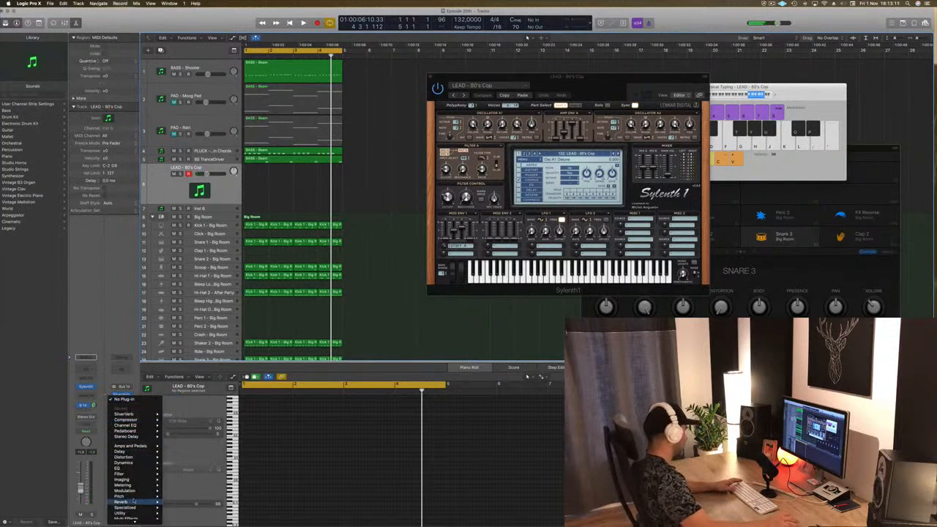
mouse_move(135, 452)
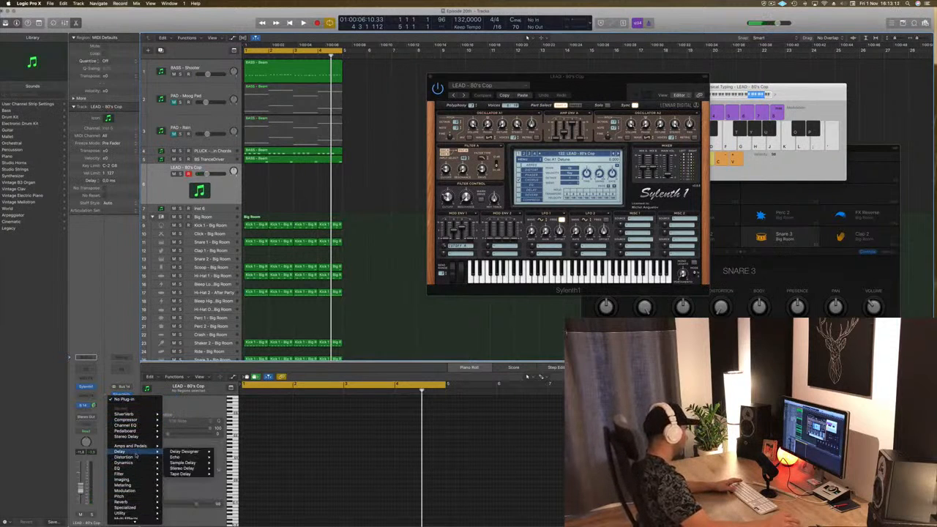
left_click(227, 457)
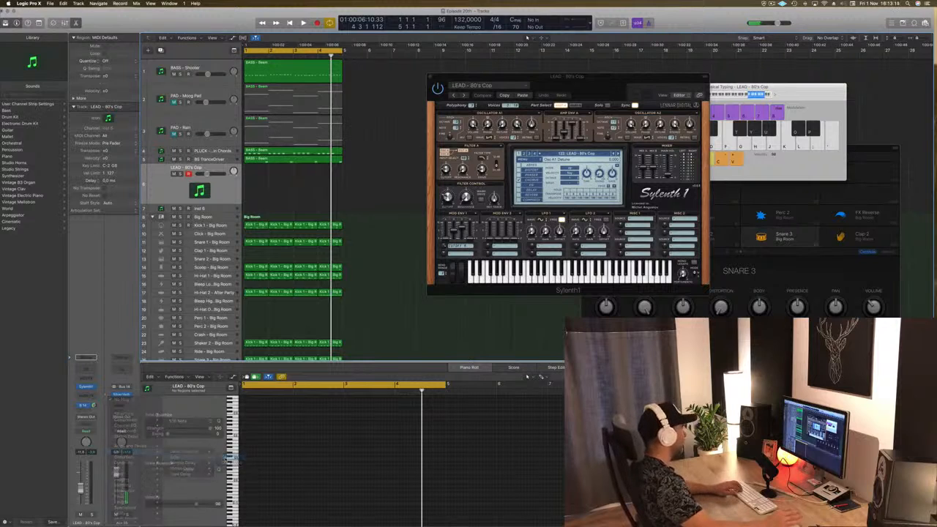
left_click_drag(99, 33, 545, 162)
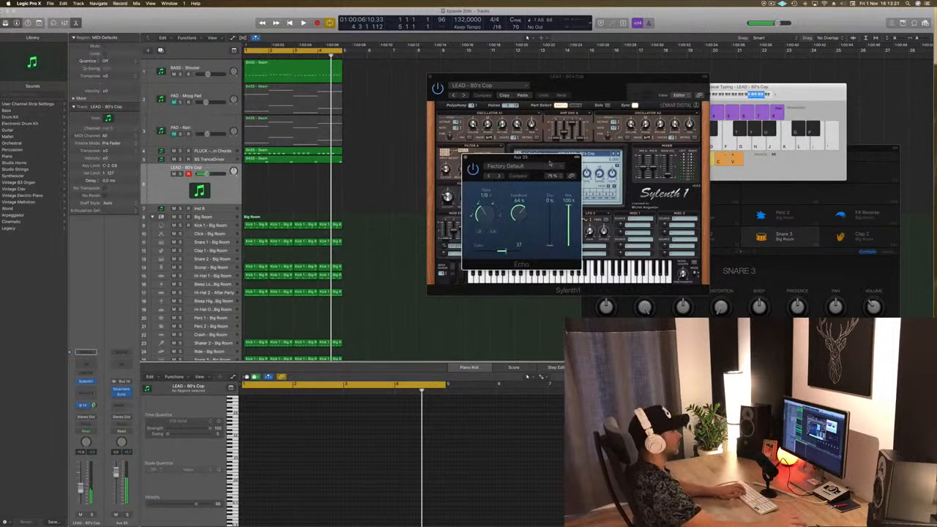
left_click_drag(547, 160, 681, 199)
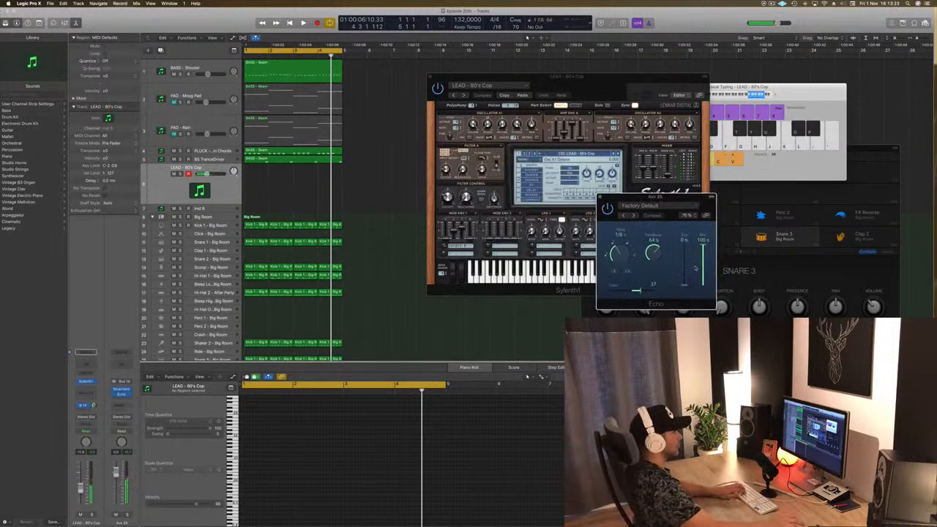
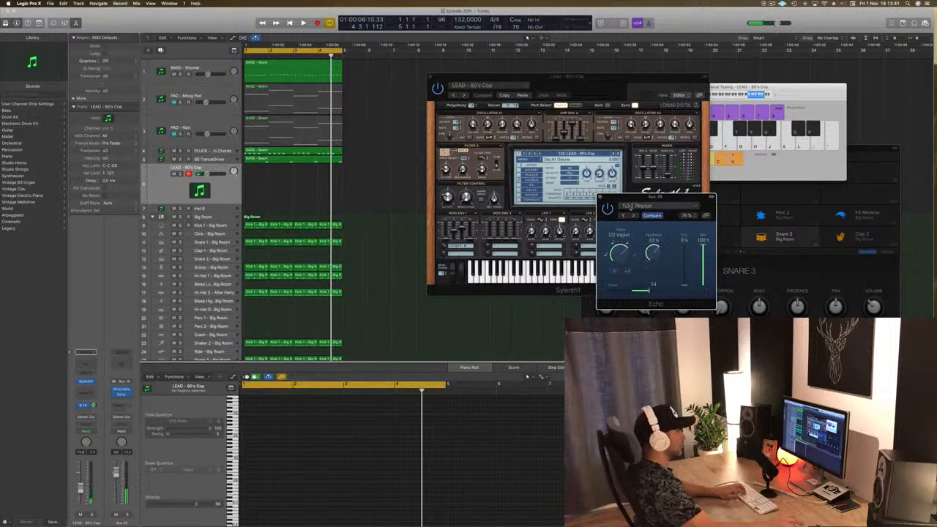
Reset the Echo delay to its Factory Default settings and reposition its window over the synth
left_click(630, 206)
left_click(650, 305)
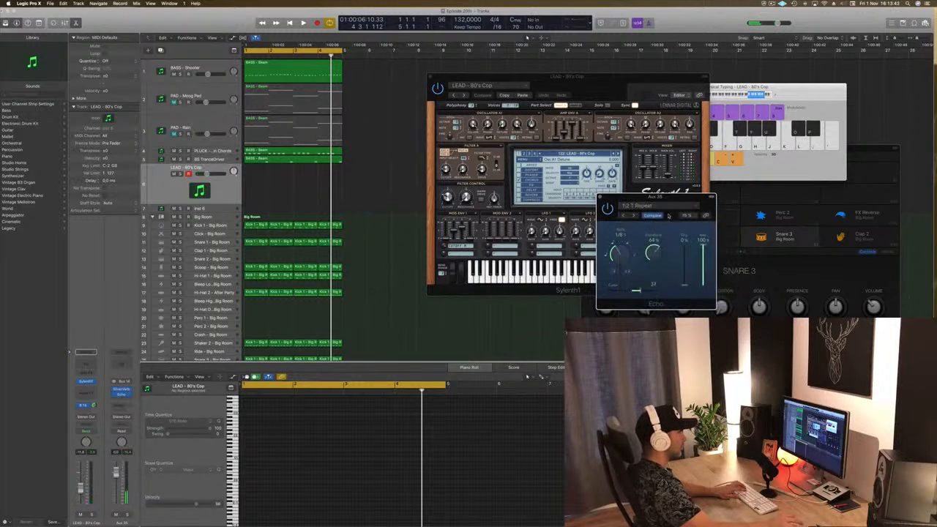
left_click_drag(671, 196, 620, 88)
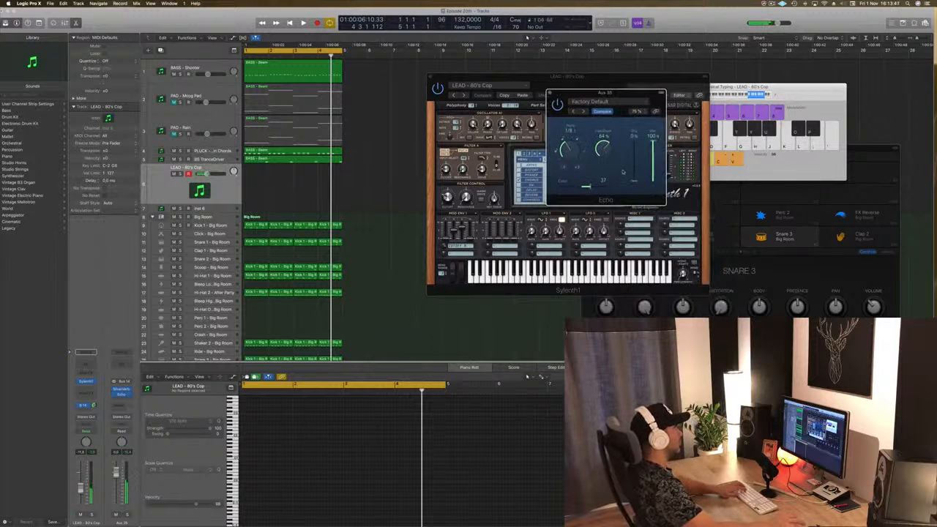
Play the loop from the start and rearrange the Echo and Sylenth1 windows so they no longer overlap
left_click(527, 36)
key("Return")
key("space")
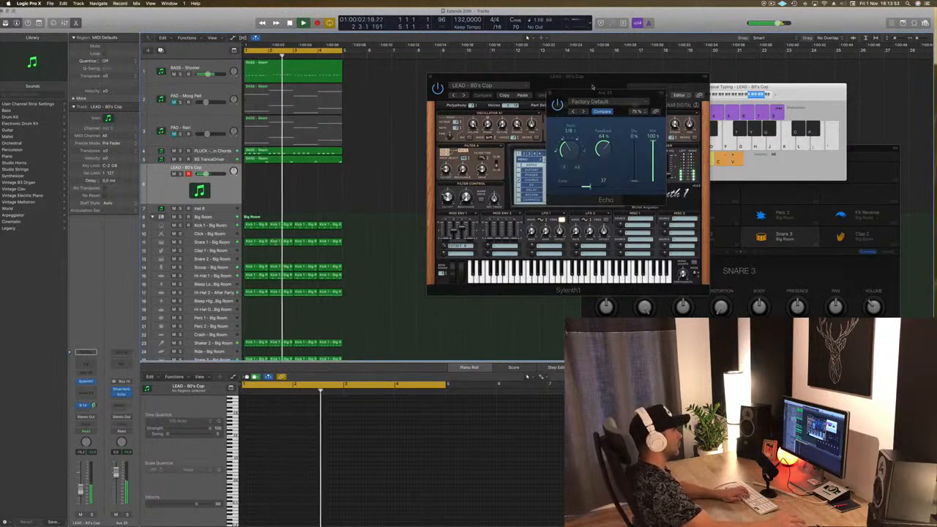
left_click_drag(607, 93, 882, 103)
left_click_drag(572, 97, 530, 101)
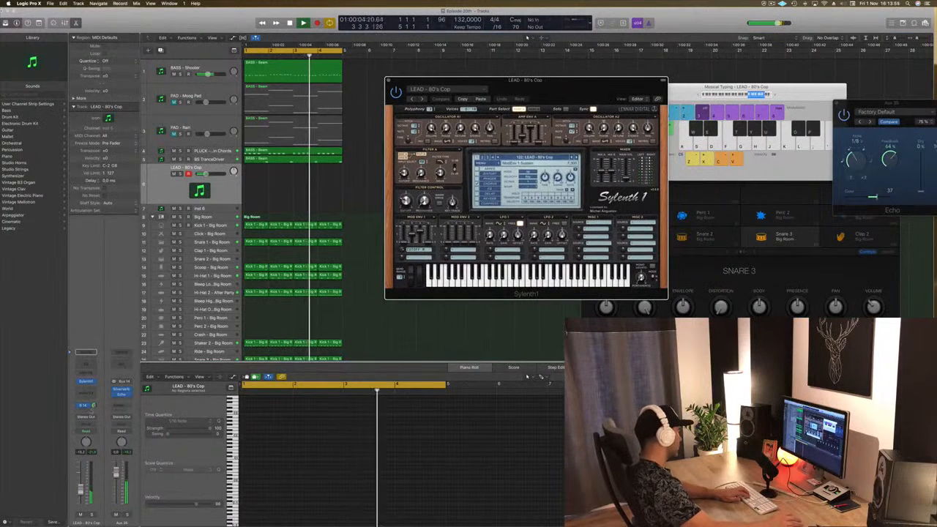
left_click(93, 418)
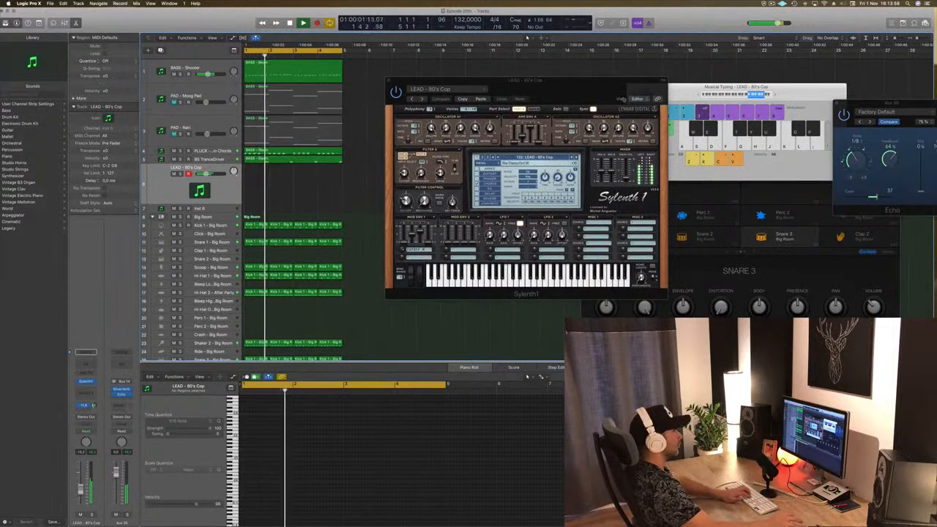
Advance the Sylenth1 preset past LEAD - 80's Lead to LEAD - Acid and audition it over the playing loop
key("]")
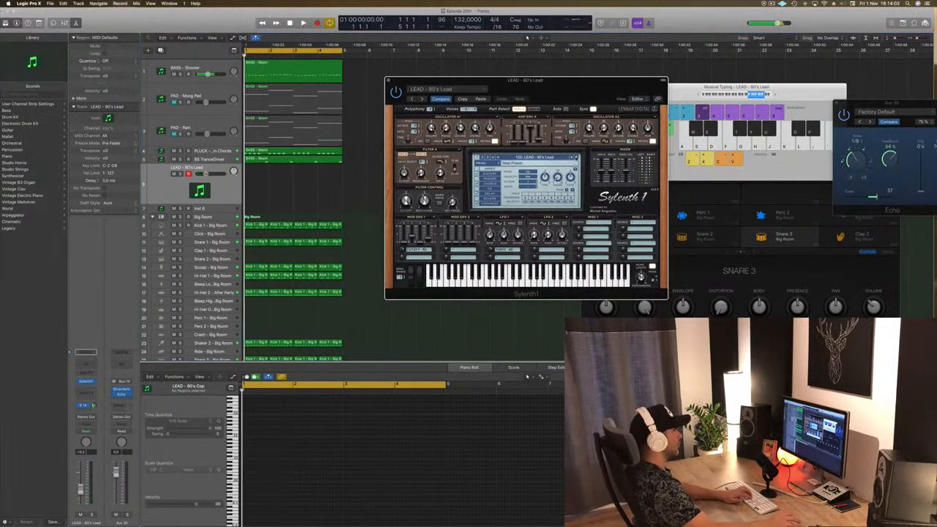
key("]")
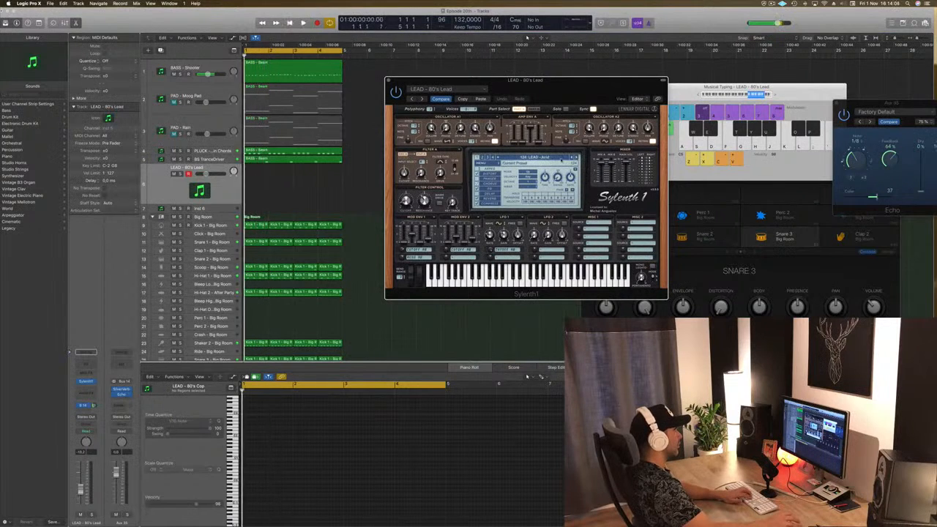
left_click(262, 197)
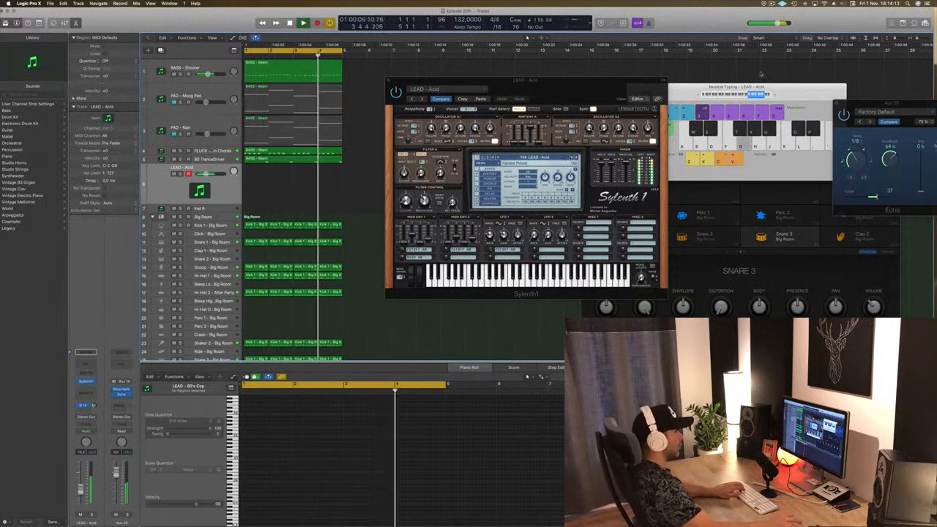
left_click_drag(553, 83, 537, 79)
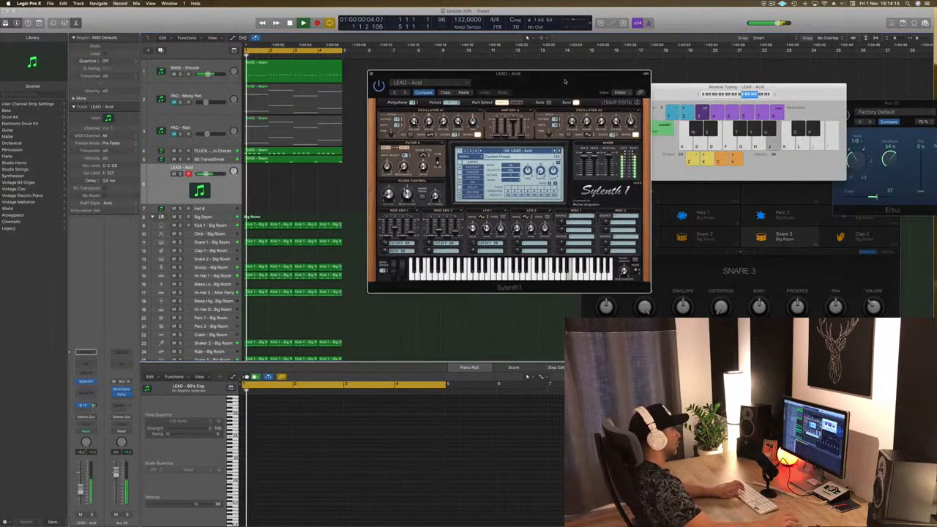
left_click(45, 518)
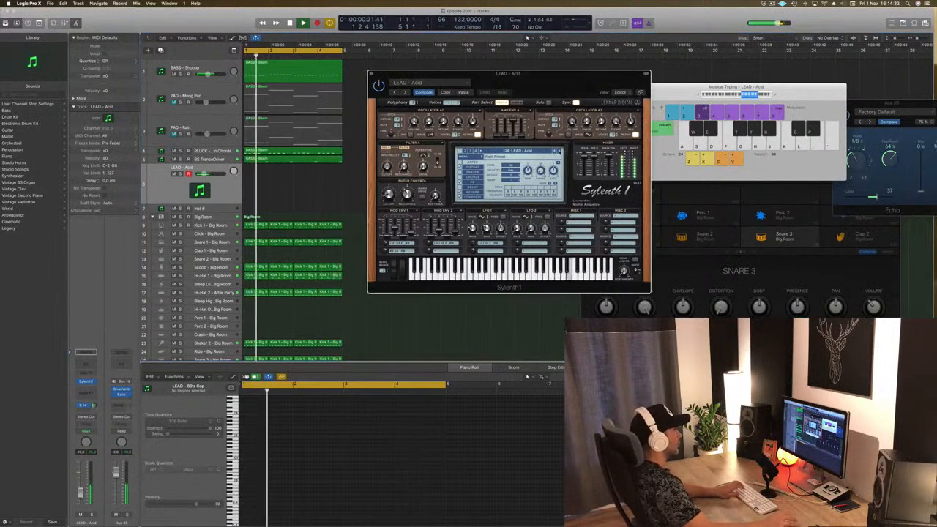
Audition the following Sylenth1 lead presets over the loop, from Airy Guitar through Bad Ass Saw to Basic Super Saw
key("]")
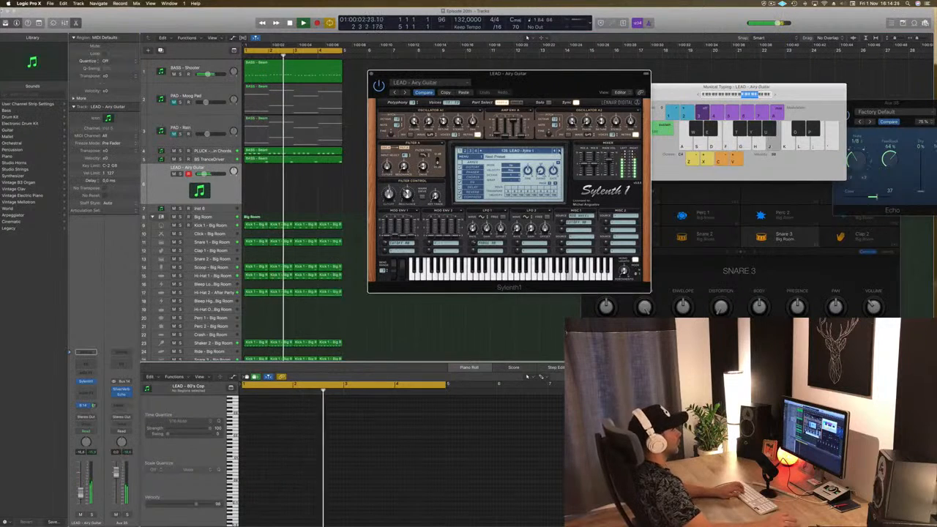
key("]")
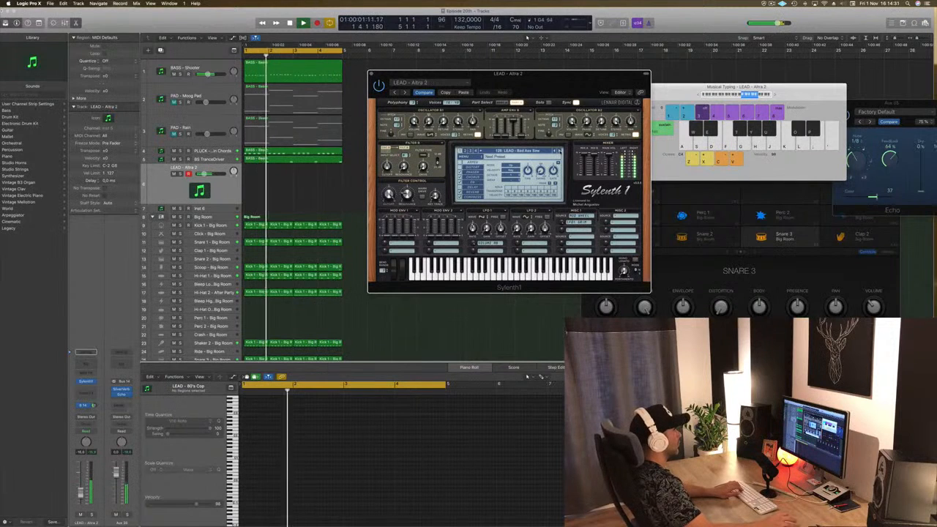
key("]")
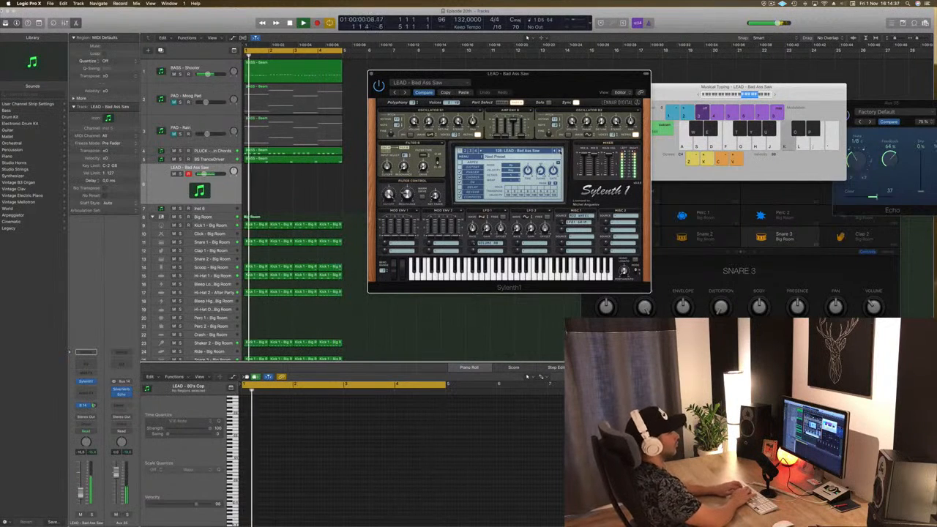
key("]")
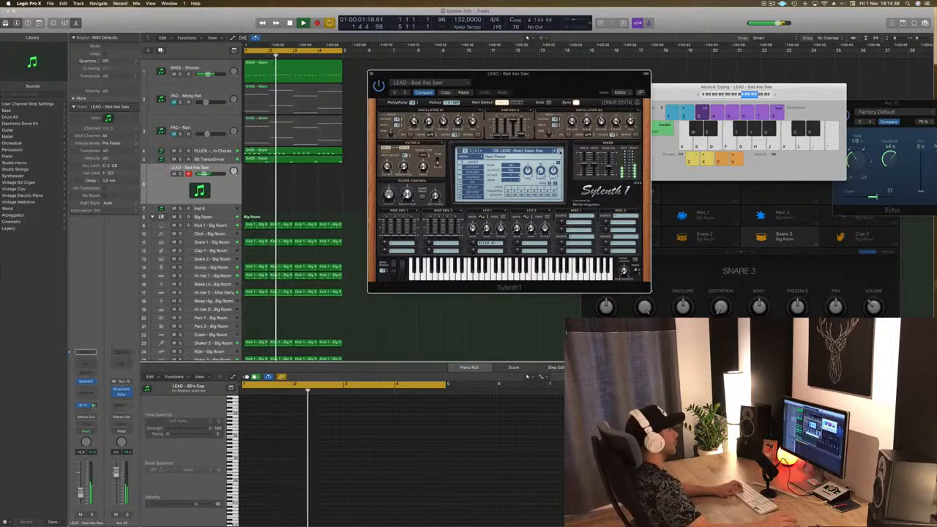
key("f")
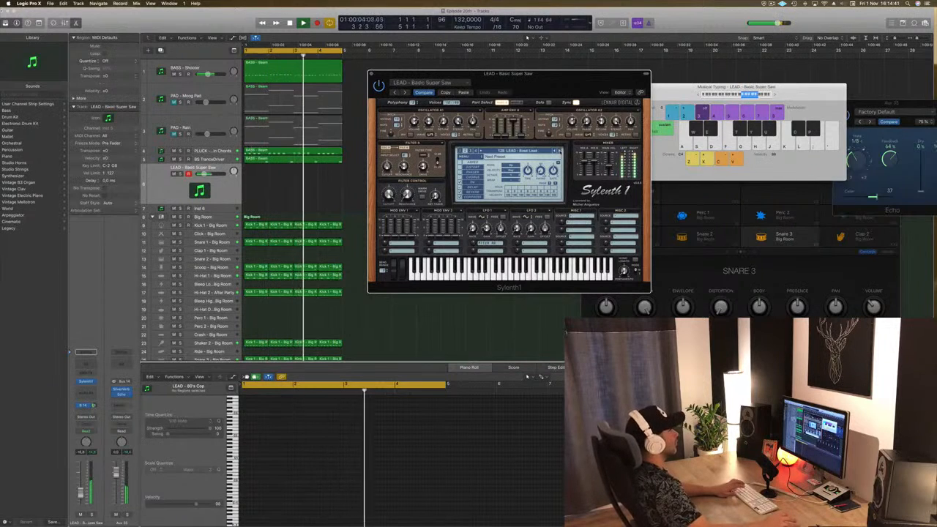
Continue auditioning Sylenth1 lead presets through Bendy Saw, Brazil, Central Park and Disco Lights, and settle on LEAD - Discover Trance
key("]")
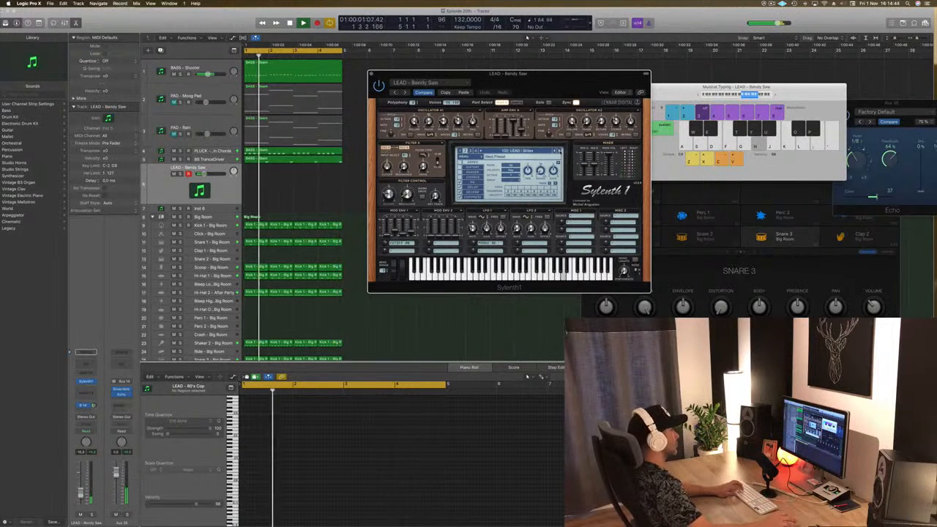
key("]")
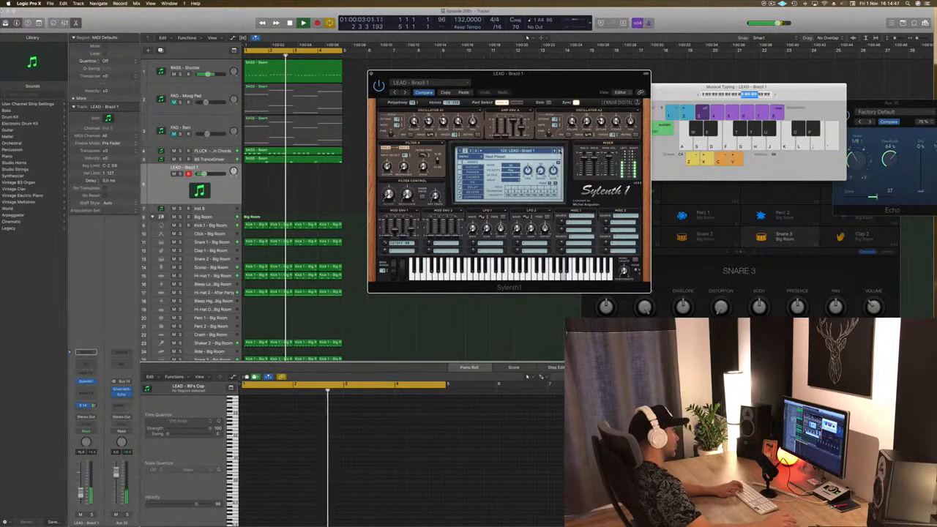
key("]")
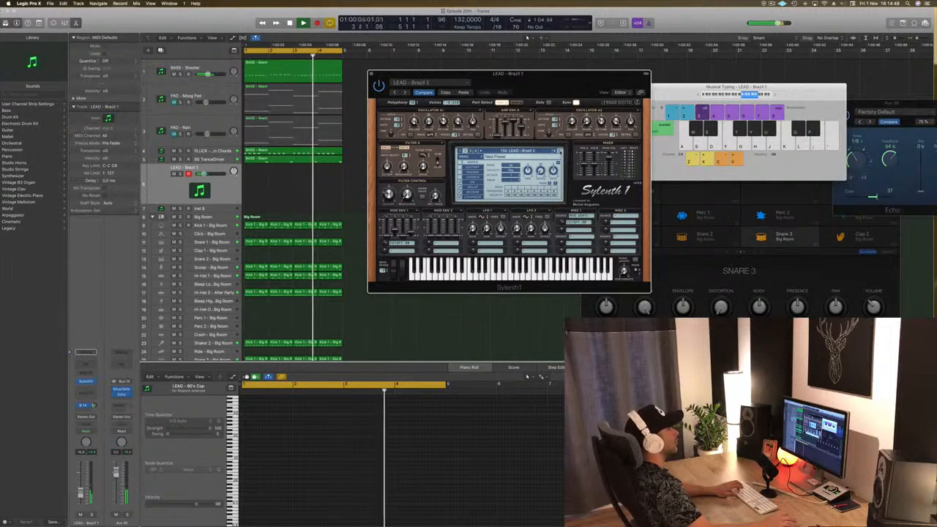
key("]")
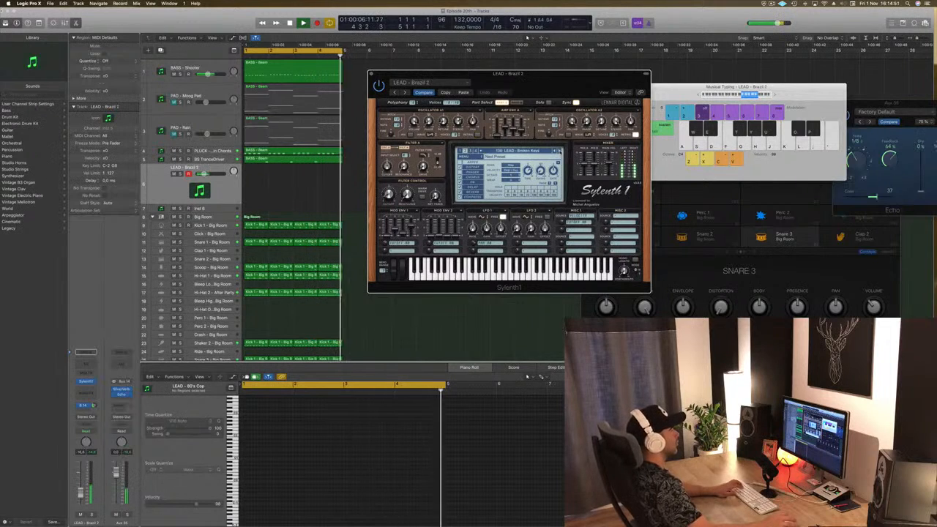
key("]")
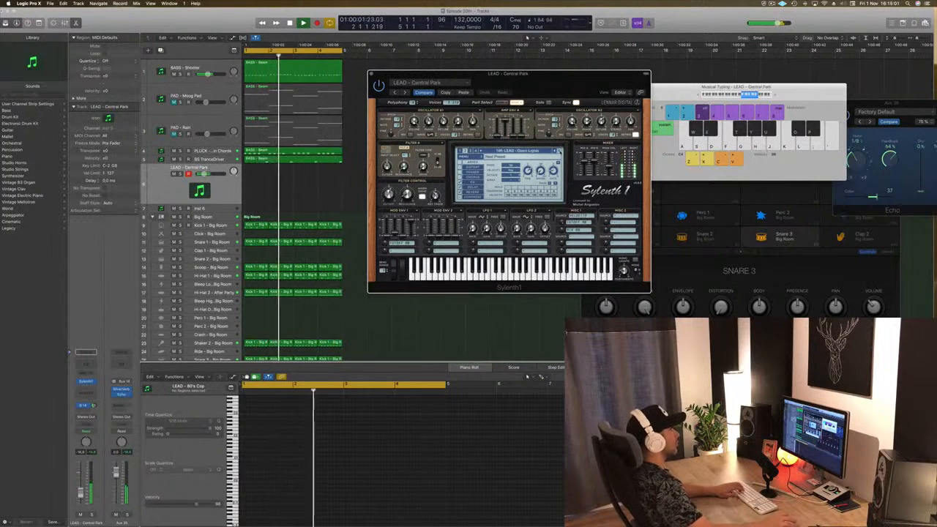
key("]")
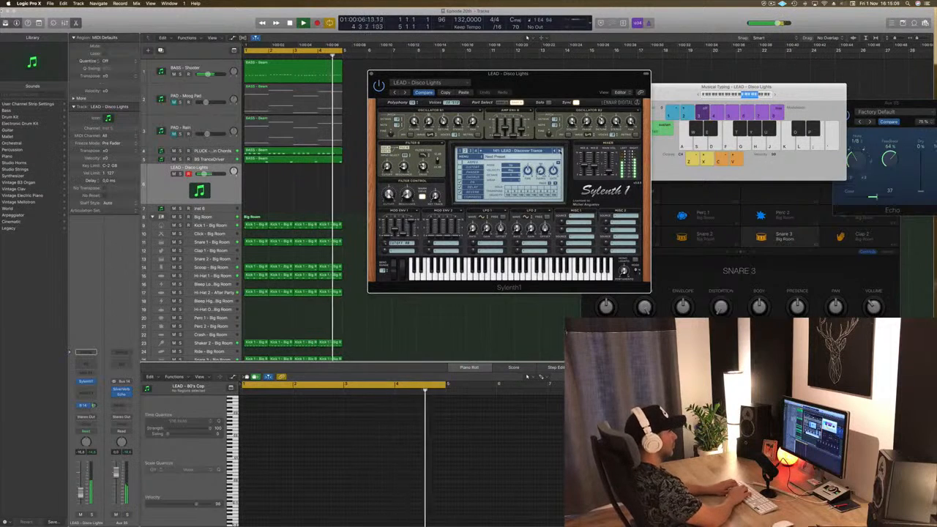
key("]")
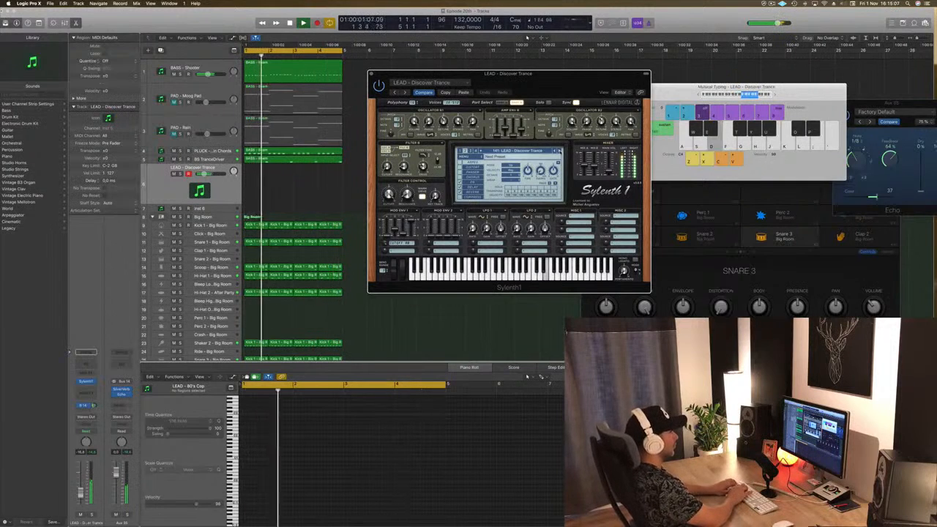
Record a lead melody across the four-bar loop on the Discover Trance track and stop the transport
key("r")
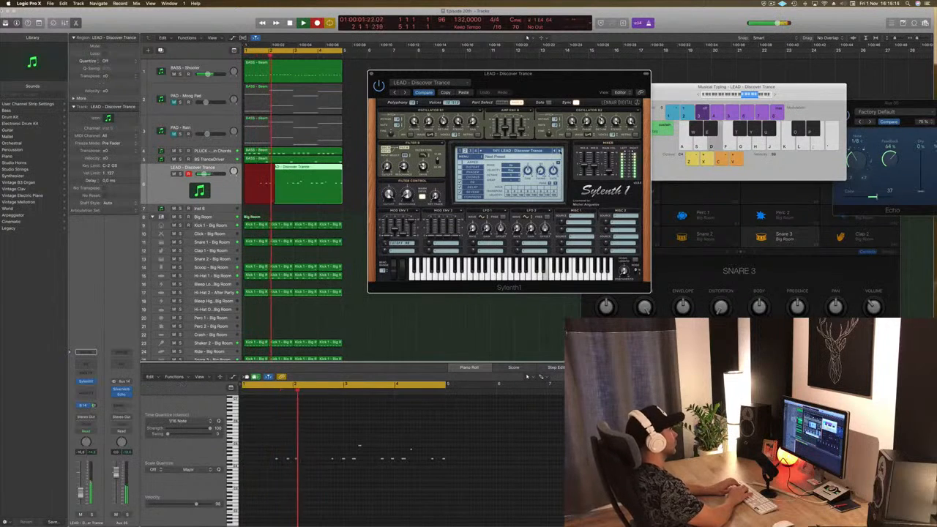
key("space")
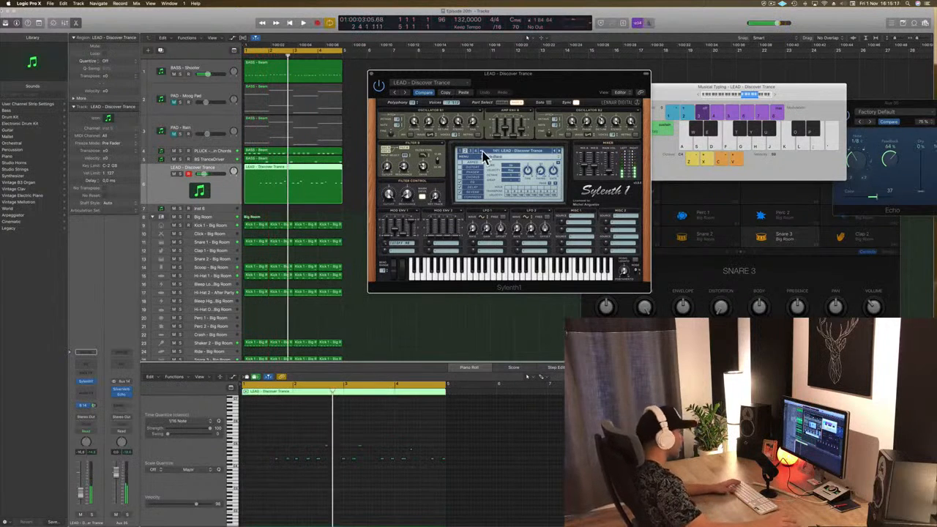
Select all notes of the recorded lead, shift the melody to the loop's start and shorten its region to three bars
left_click(360, 487)
key("super+a")
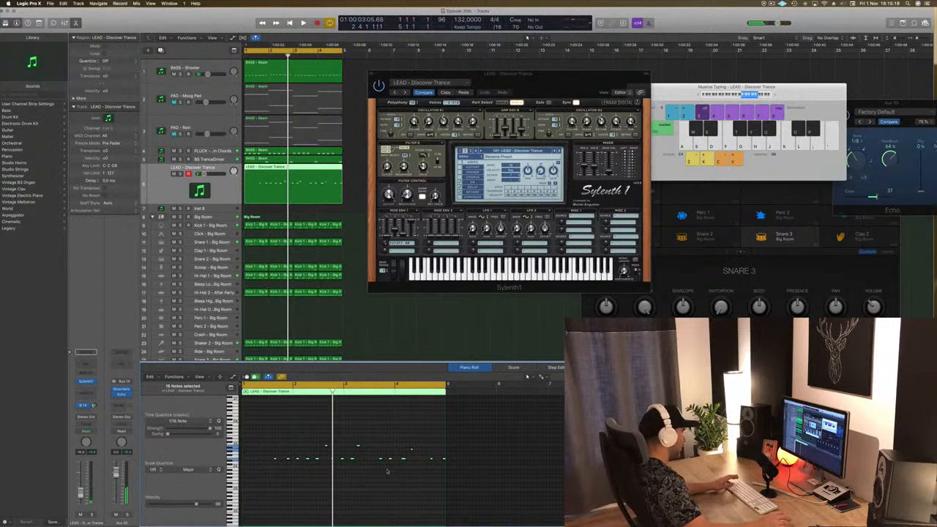
key("Return")
key("space")
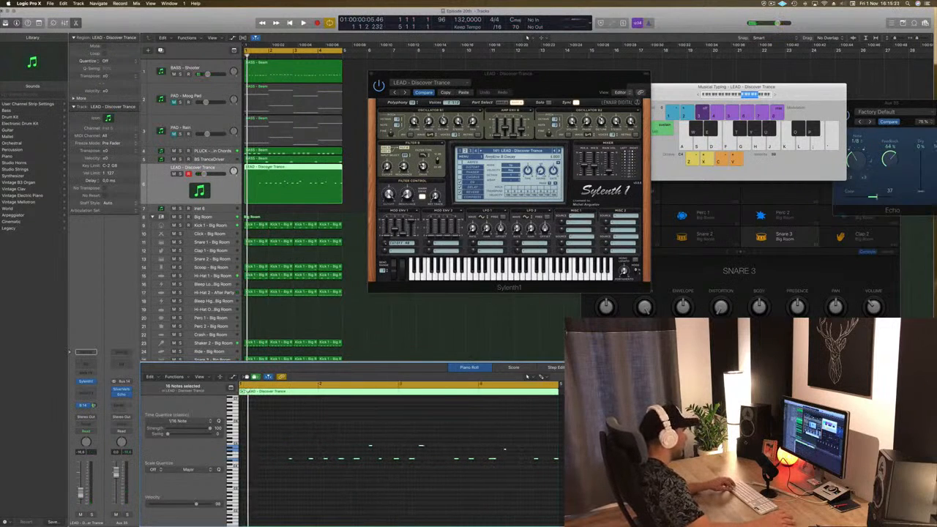
key("Delete")
left_click_drag(258, 168, 293, 168)
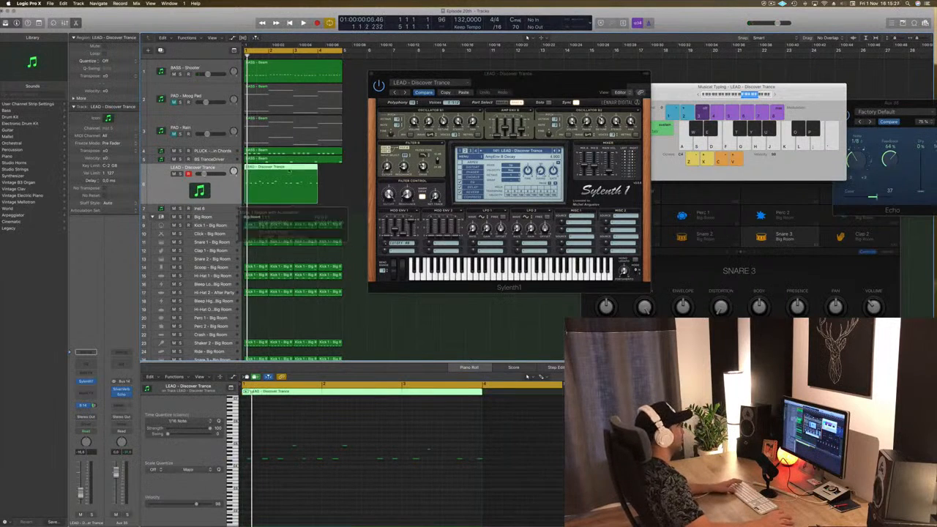
key("space")
key("super+Left")
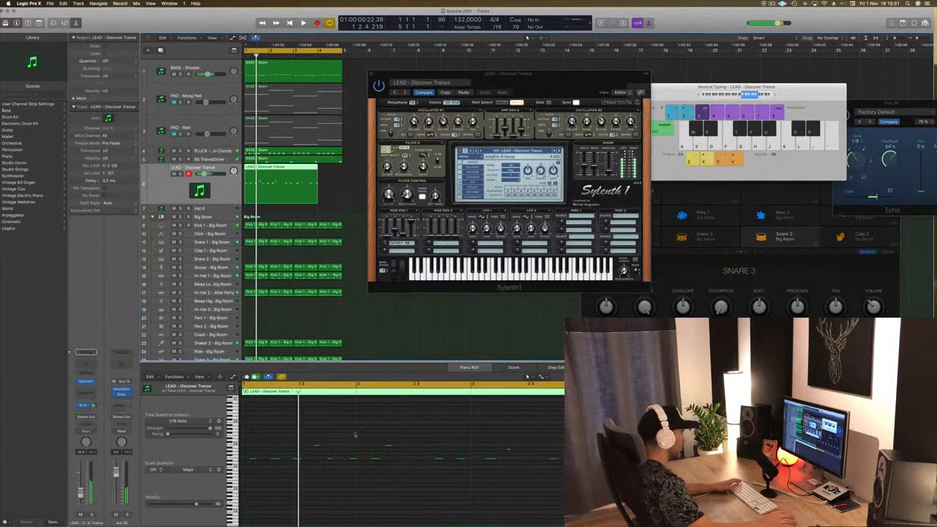
Delete the nine lead notes after the opening five-note phrase and play the loop
left_click_drag(352, 429, 567, 499)
key("space")
key("space")
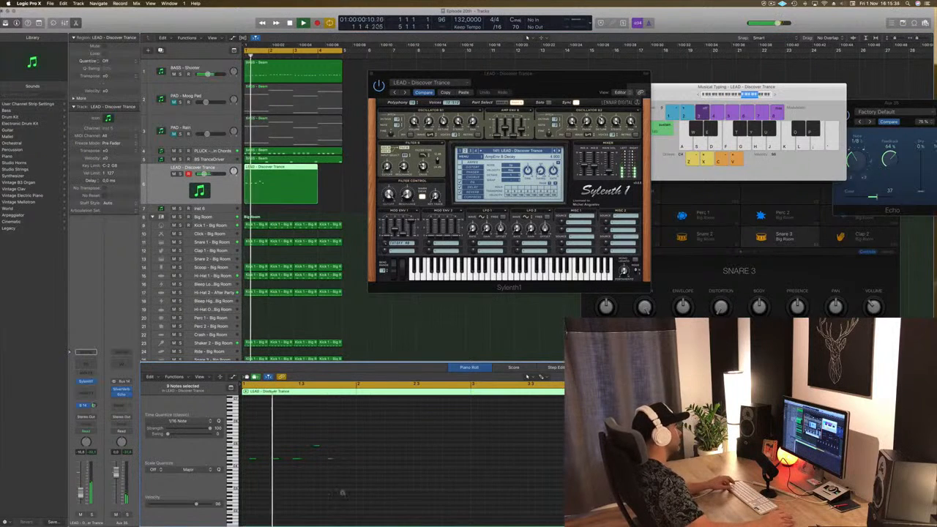
Copy the five-note lead phrase from bar 1 to bar 2 in the piano roll and play it back
key("super+Right")
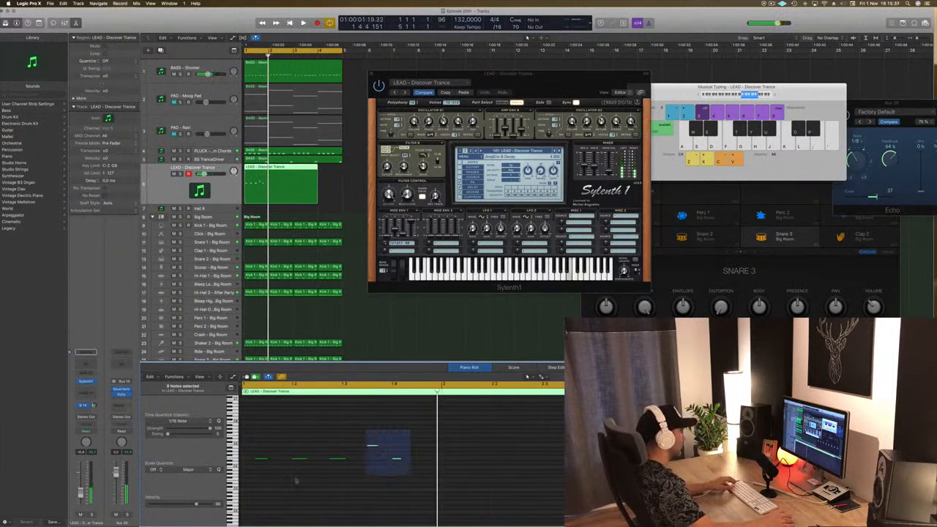
left_click_drag(260, 462, 458, 464)
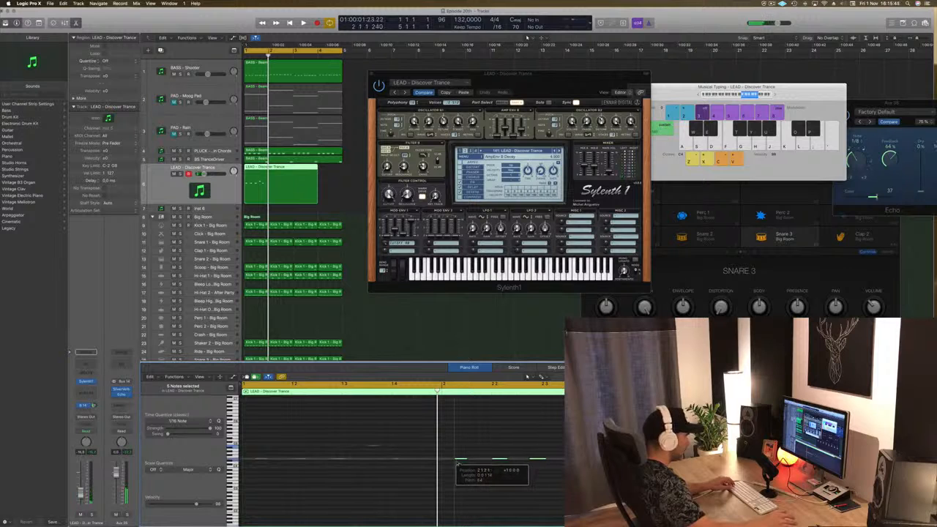
left_click_drag(459, 461, 459, 462)
key("space")
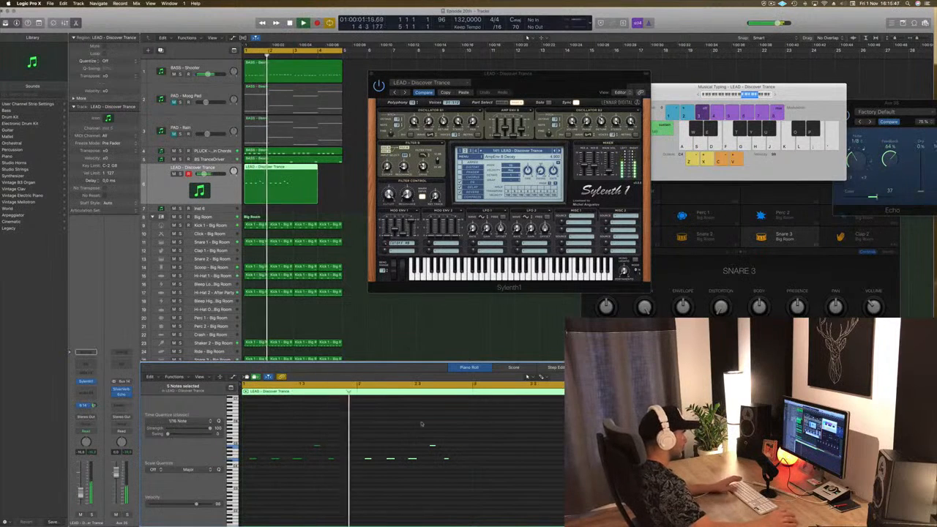
Raise the pitch of the last note in both the second and the first lead phrases while listening to the loop
key("space")
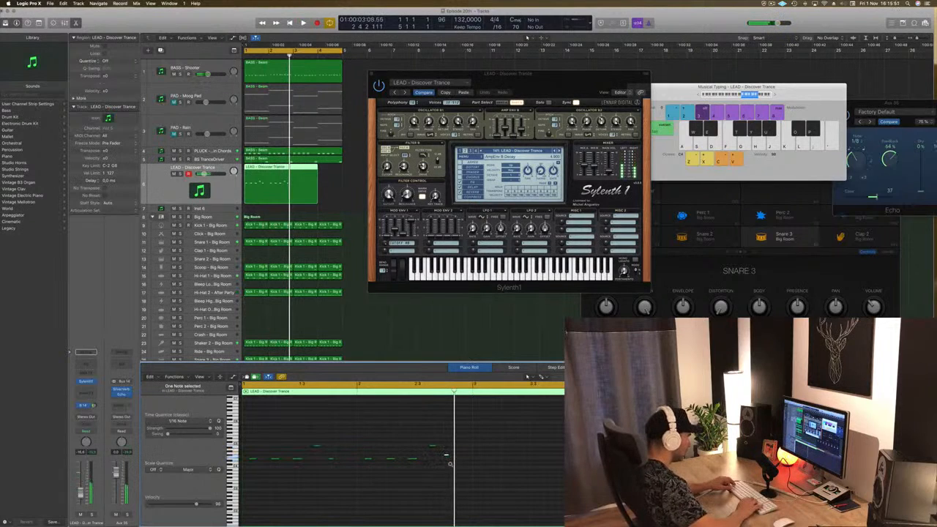
key("space")
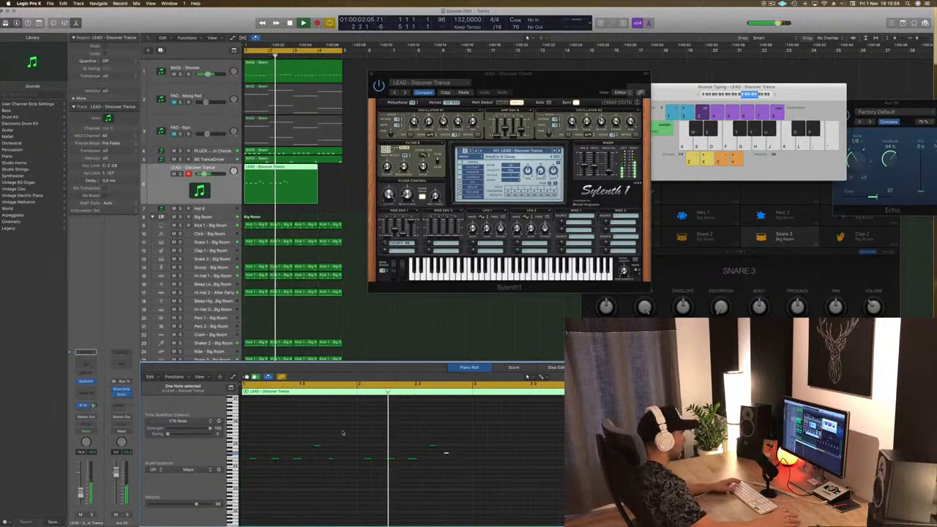
key("Return")
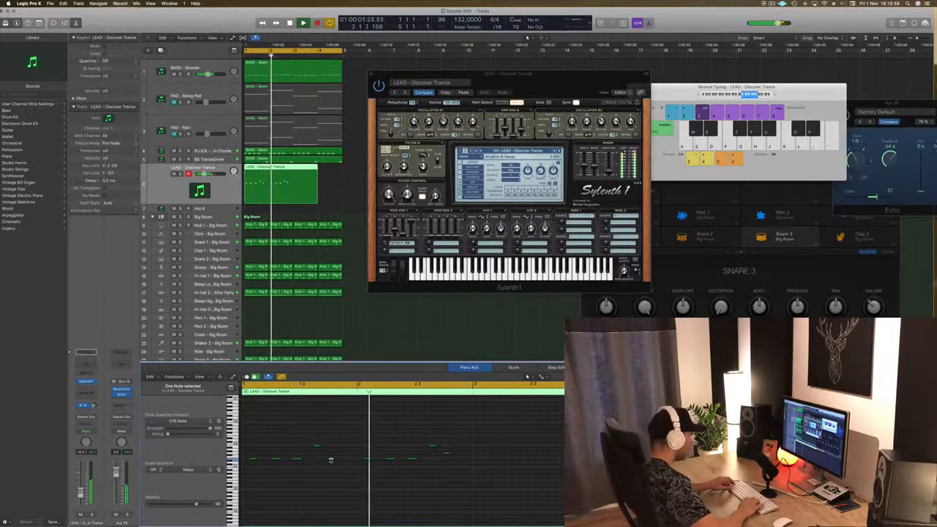
key("Return")
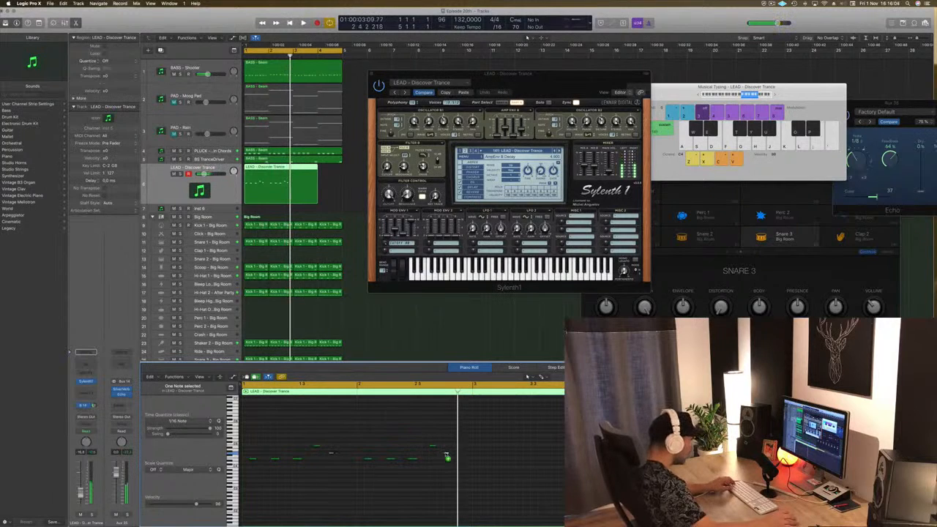
Copy the second phrase's last note to just after it, at the lower pitch of the phrase's opening notes, and play the result
left_click_drag(458, 459, 457, 461)
key("space")
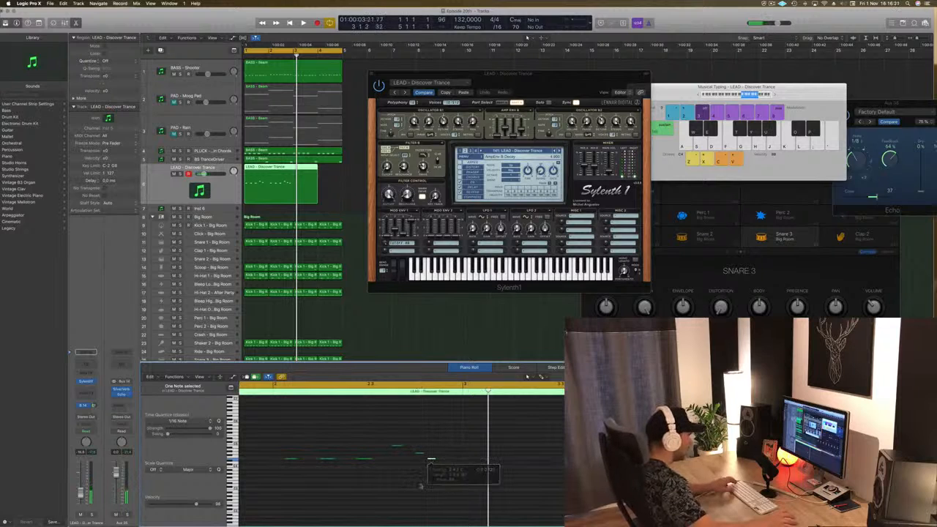
key("space")
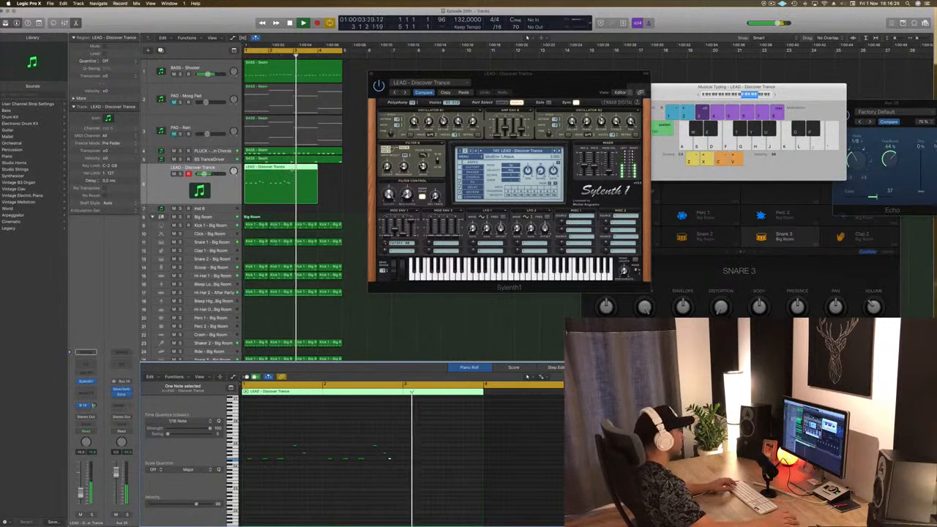
Trim the lead region to two bars and shift its last note slightly later, then replay from the start
key("super+z")
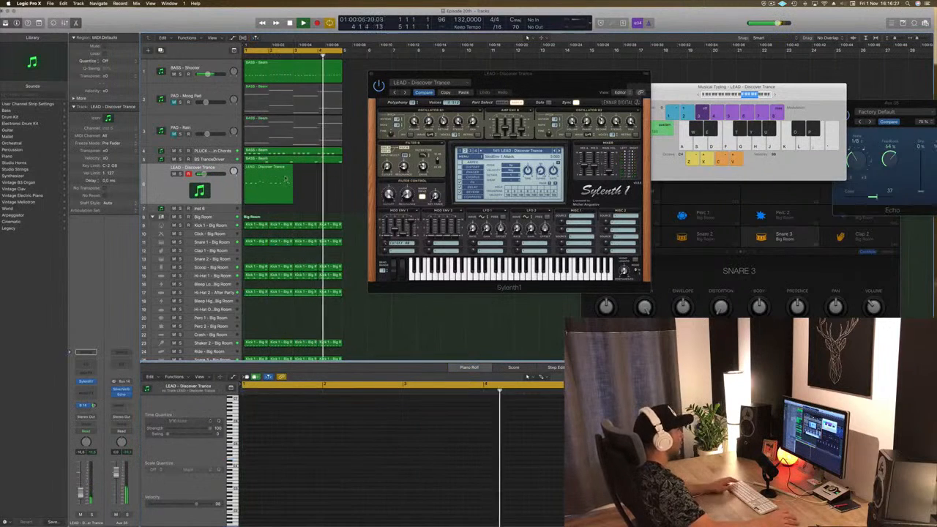
key("shift+super+z")
left_click(388, 460)
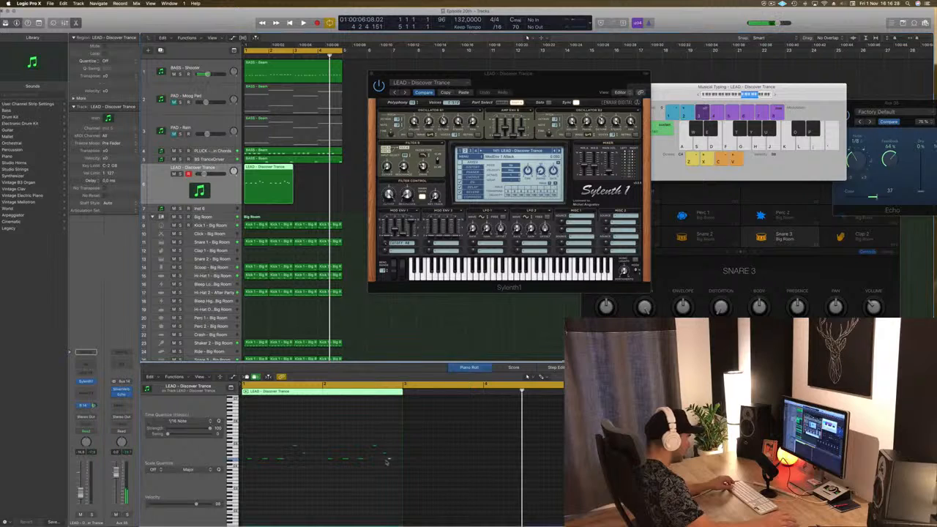
key("space")
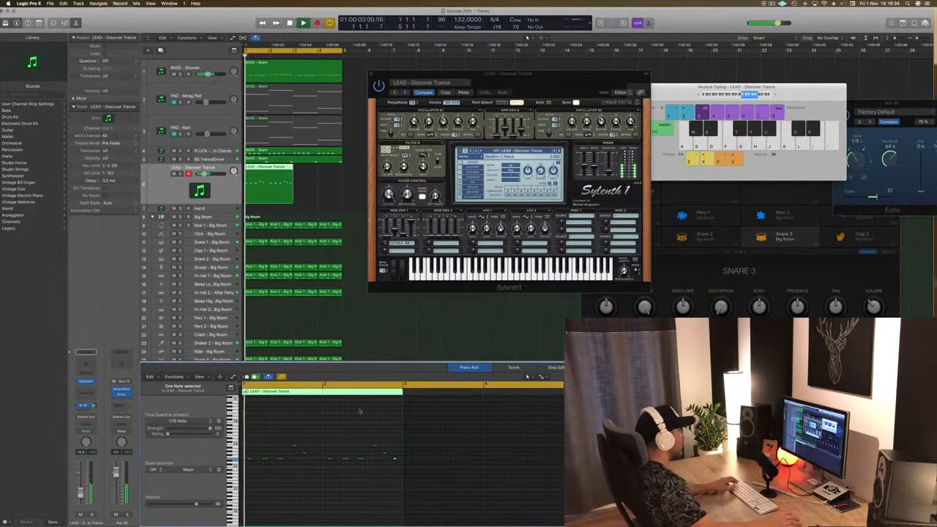
Copy the two-bar lead region to bars 3 and 4 and play the full loop
left_click_drag(271, 167, 330, 174)
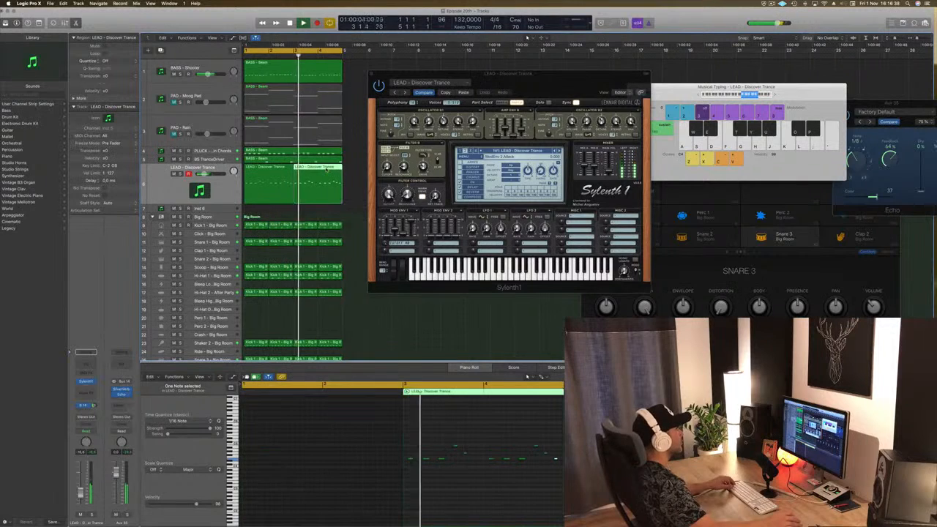
left_click_drag(517, 73, 540, 76)
left_click(224, 195)
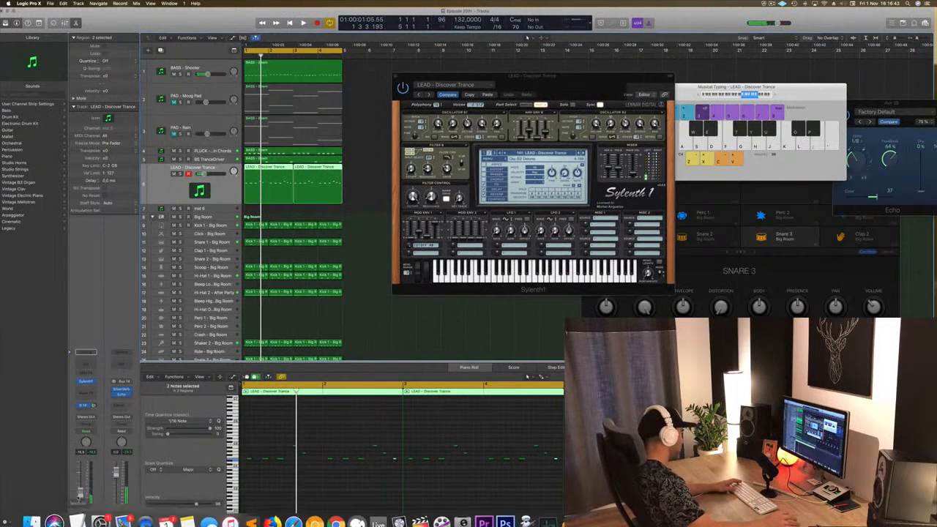
key("space")
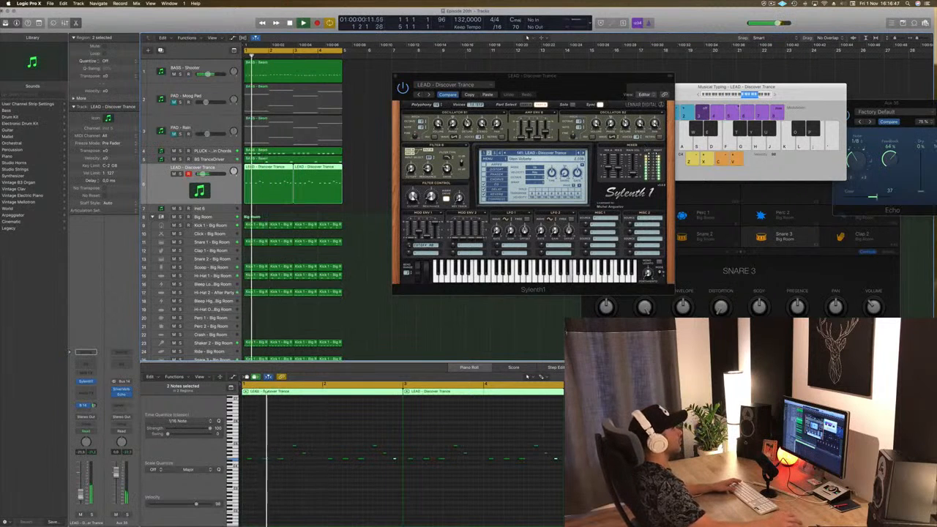
Audition the Sylenth1 lead presets Distorted Chord, Distorted Mind and Distorted Pleasure, and transpose all notes in both lead regions down an octave
left_click_drag(581, 82, 487, 146)
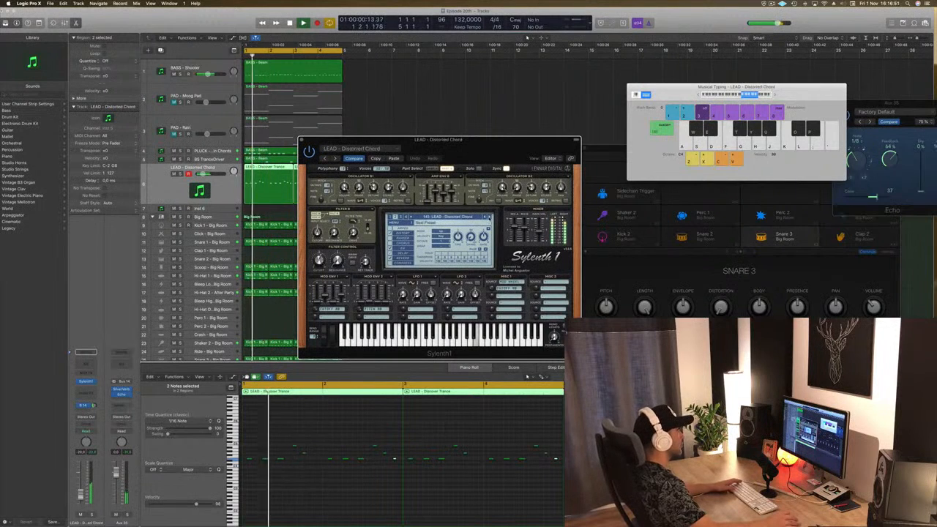
key("Down")
key("Down")
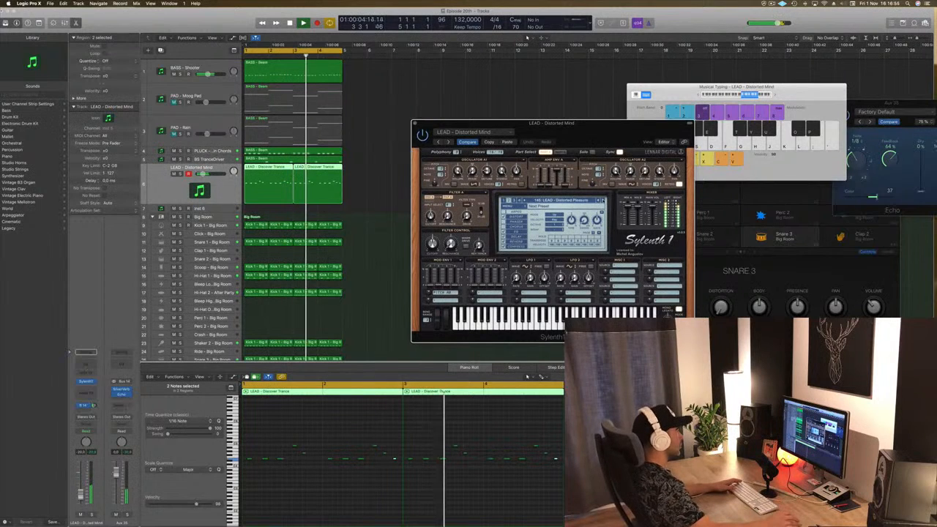
key("Down")
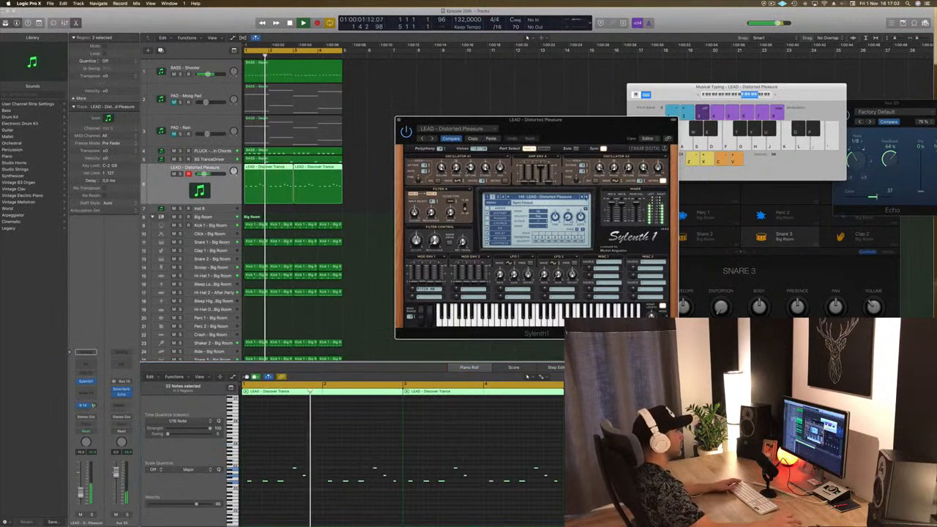
Audition LEAD - Distorted Sound over the loop and settle on the LEAD - Divine preset
key("Down")
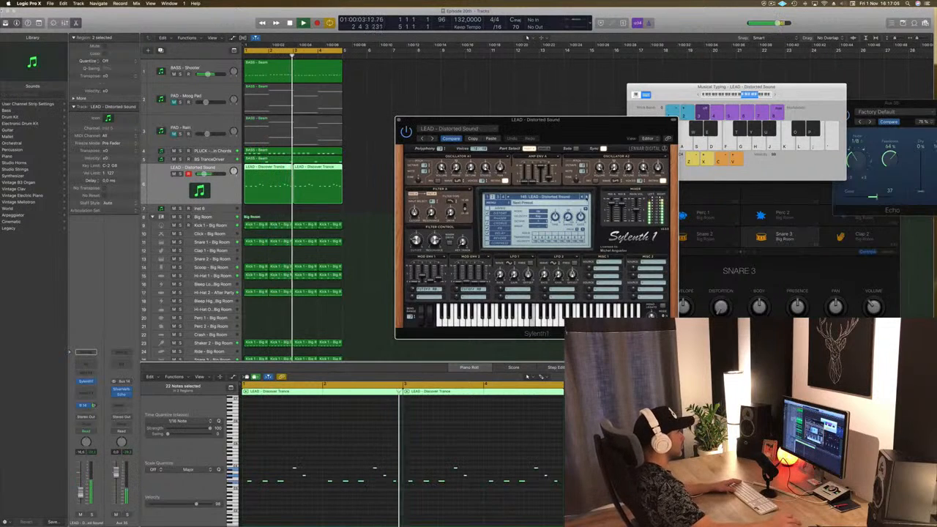
left_click_drag(561, 133, 602, 115)
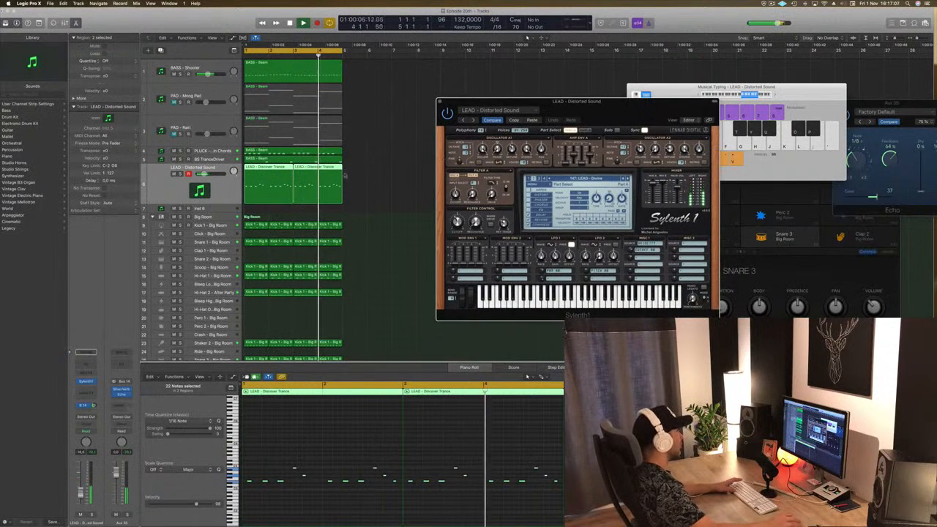
left_click(527, 36)
key("Down")
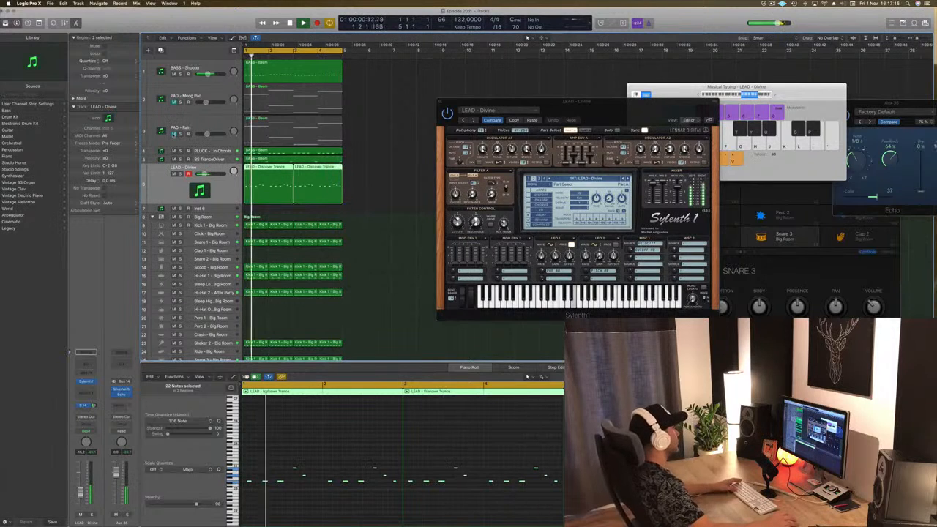
Unmute the PAD - Moog Pad track, reselect the LEAD - Divine track and close the Sylenth1 window
left_click(211, 92)
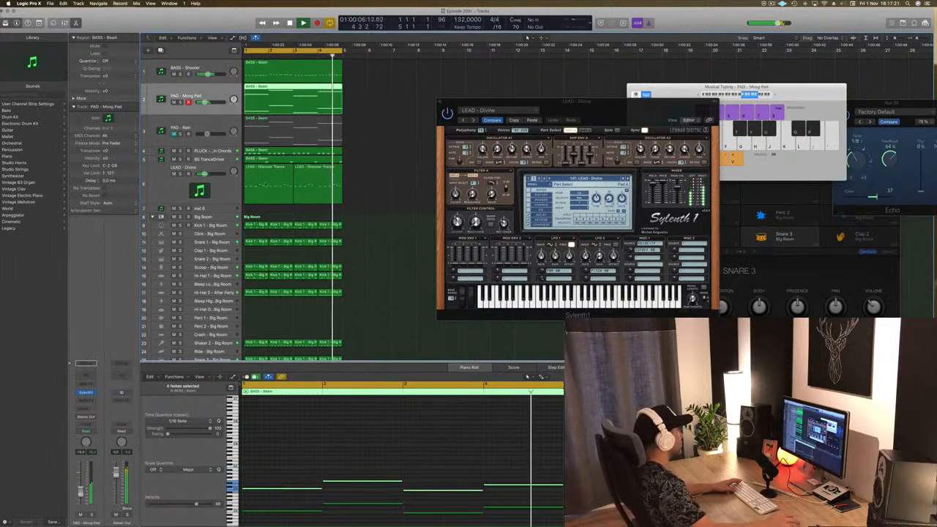
left_click(220, 185)
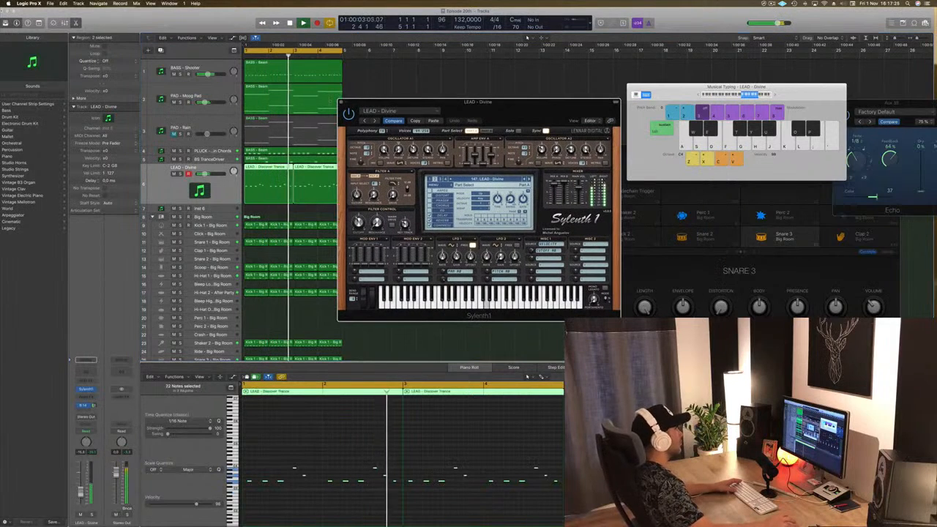
key("super+w")
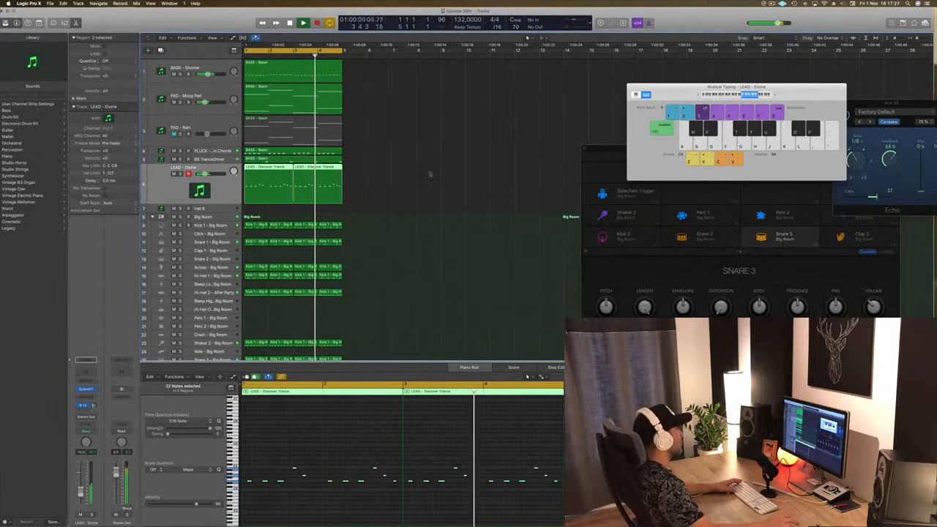
Lower the volume of the BS TranceDriver track and deselect its region
key("Up")
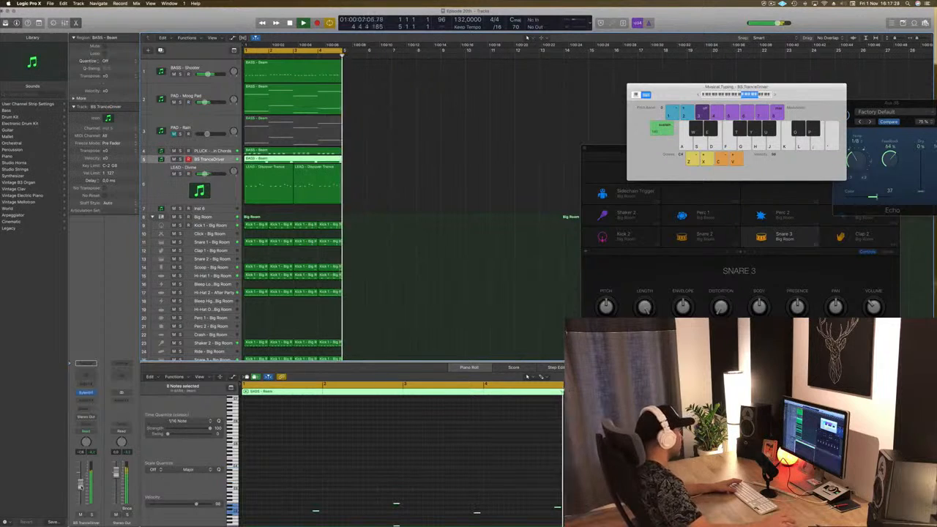
left_click(423, 259)
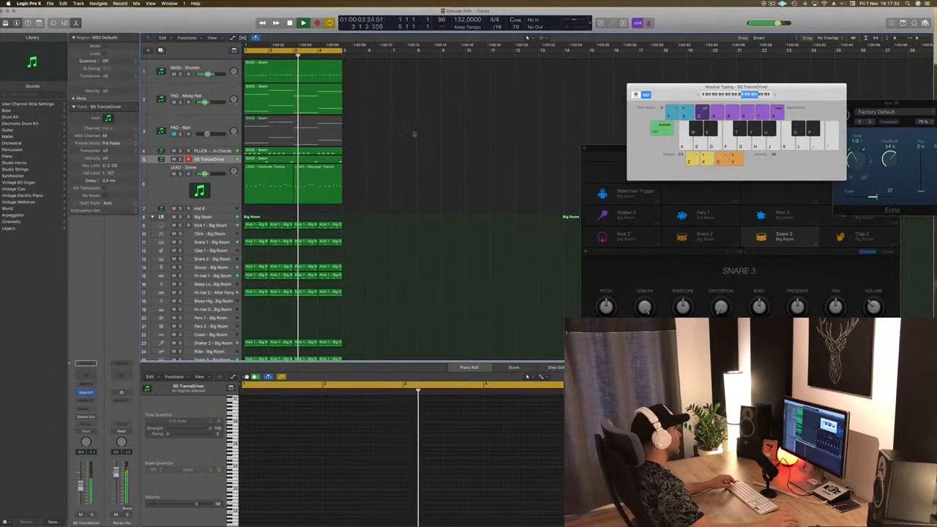
Unmute the PAD - Rain track, listen to the full loop and stop playback
left_click(214, 127)
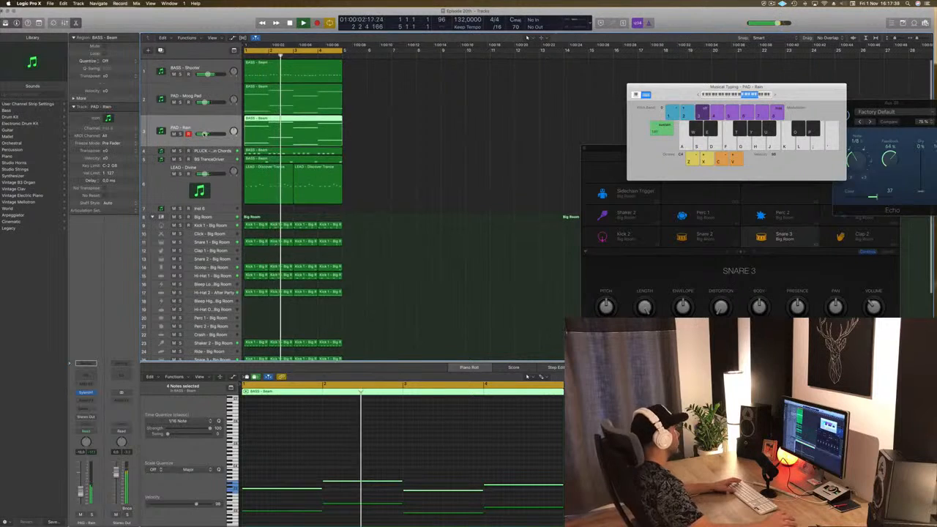
left_click(402, 155)
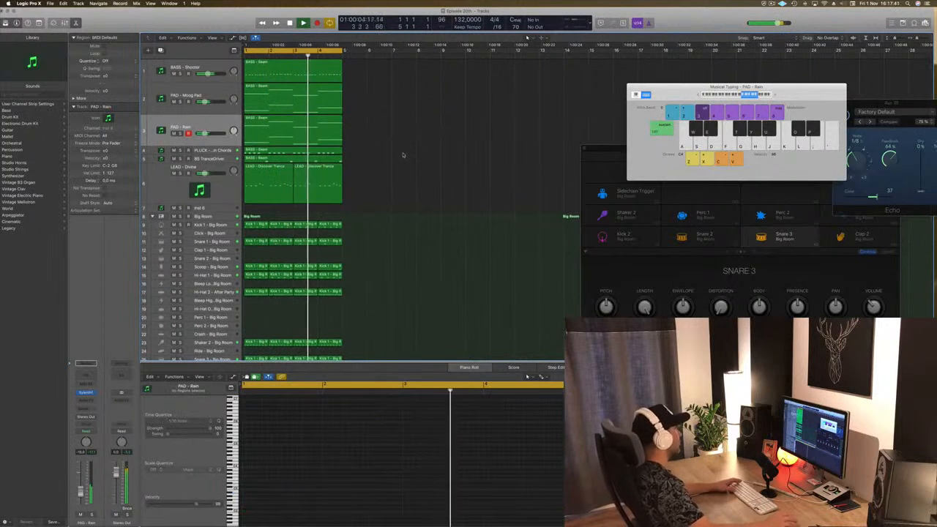
scroll(412, 183, "down", 3)
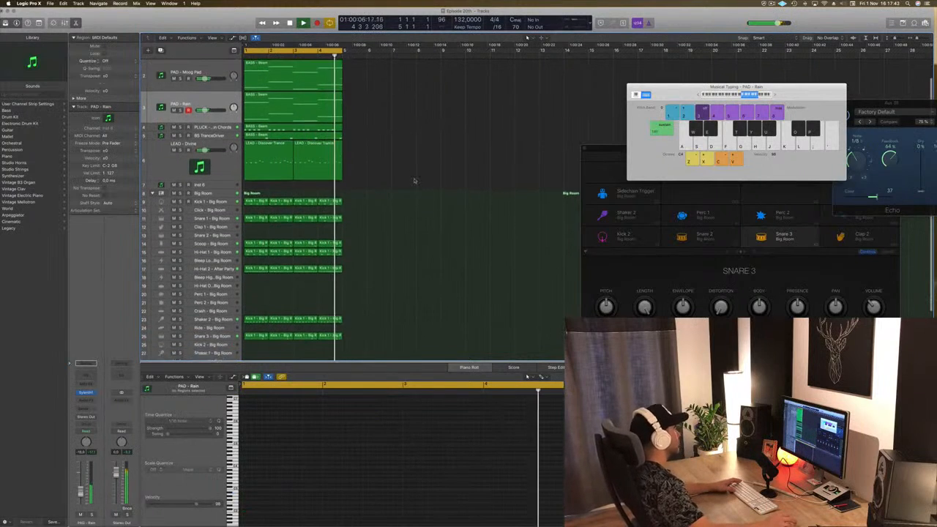
key("space")
scroll(287, 266, "down", 3)
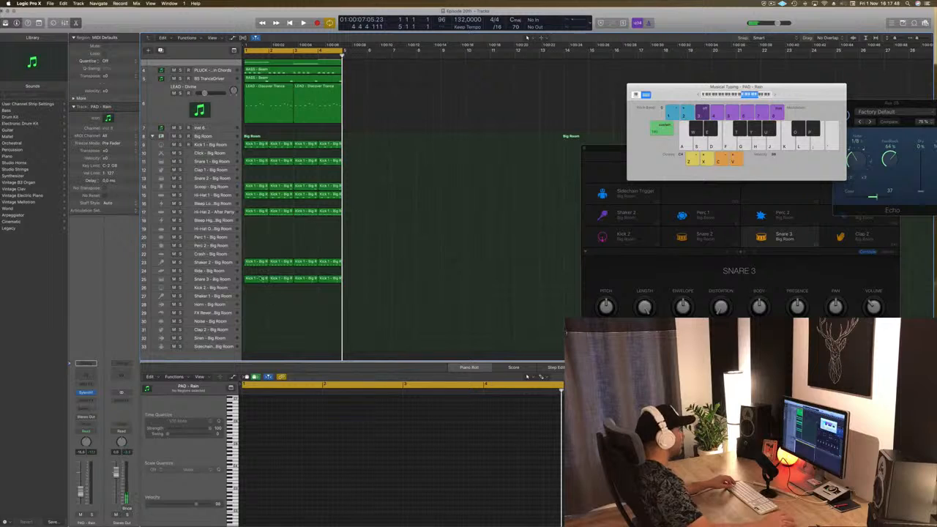
Copy the first Snare 1 region onto the Clap 1 track and reduce it to a single note at the region's start
left_click(254, 162)
left_click_drag(254, 170, 255, 170)
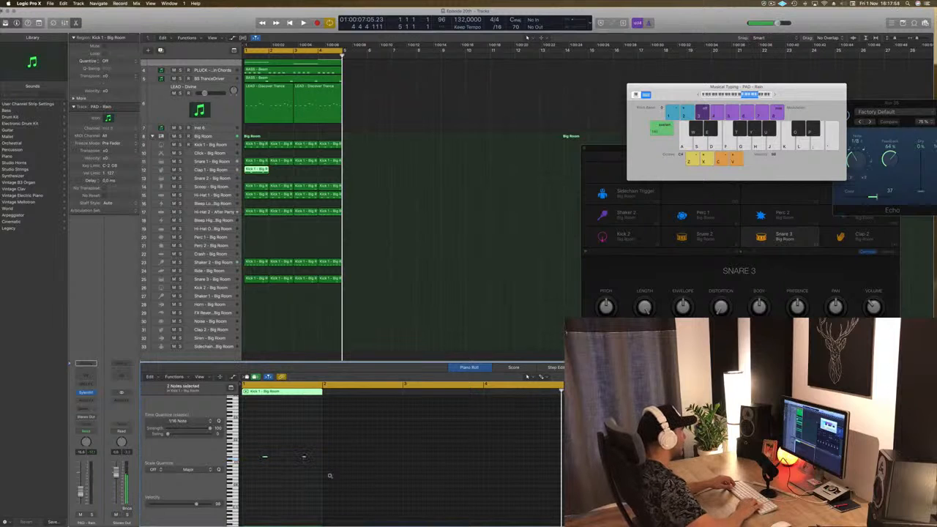
key("space")
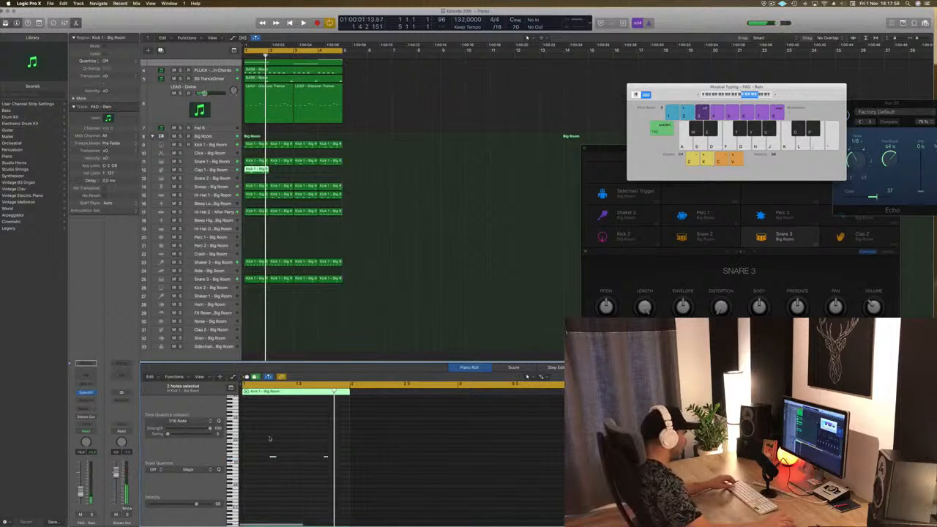
left_click(258, 459)
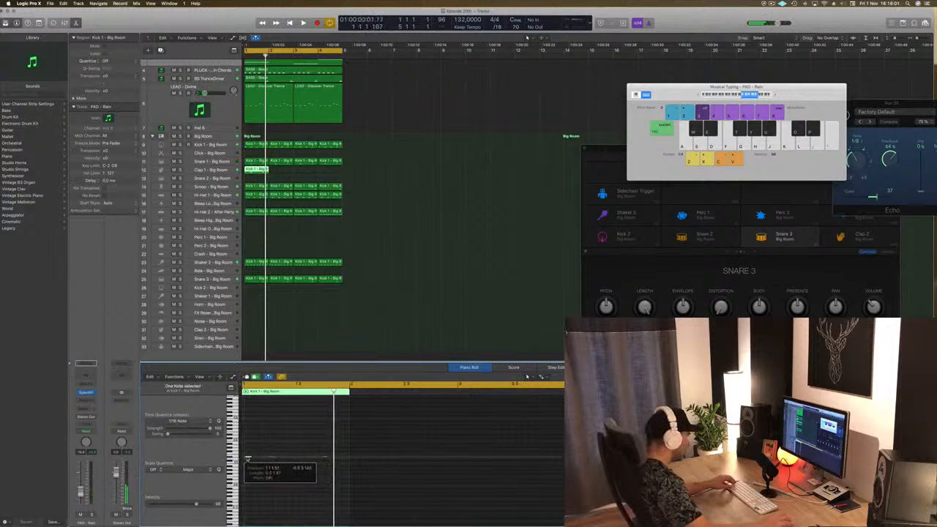
key("space")
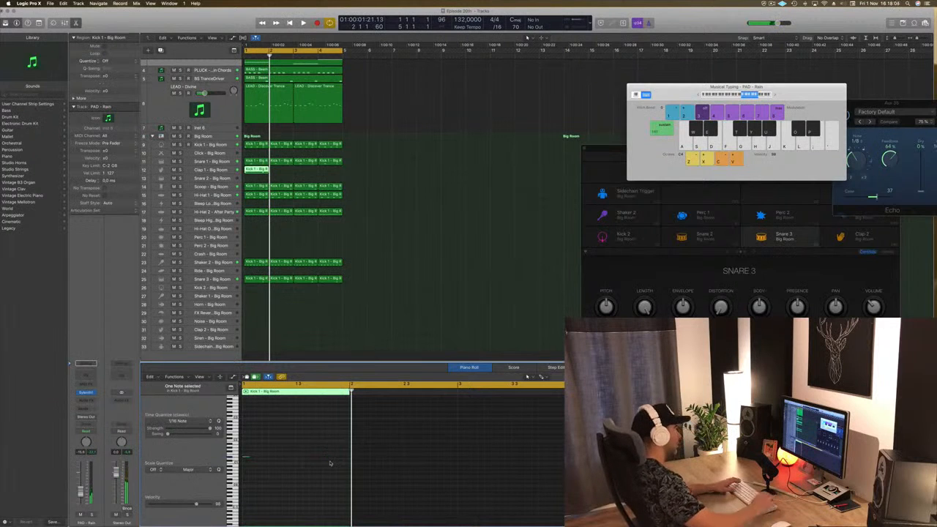
Copy the Clap 1 region into bars 2 to 4, then select the Clap 1 track and listen to the loop
left_click_drag(255, 169, 313, 169)
left_click(256, 169, "shift")
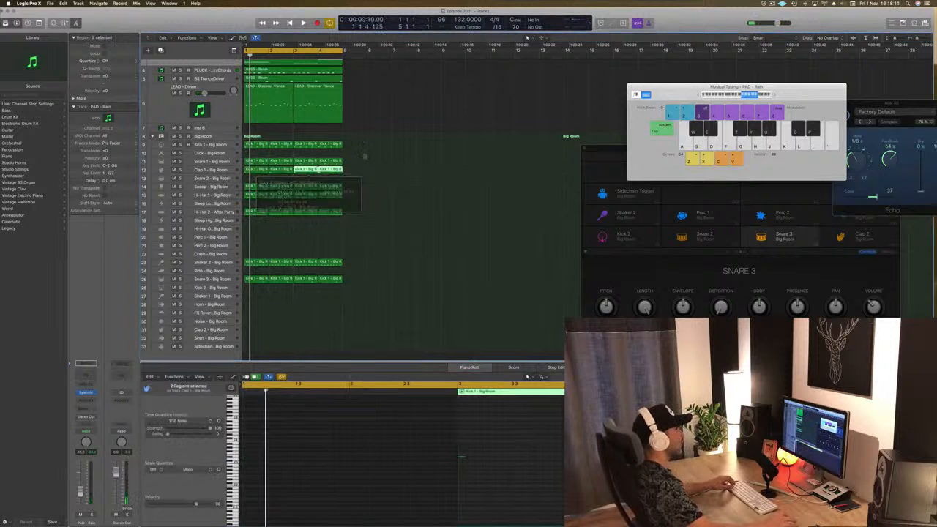
left_click(771, 5)
left_click(694, 21)
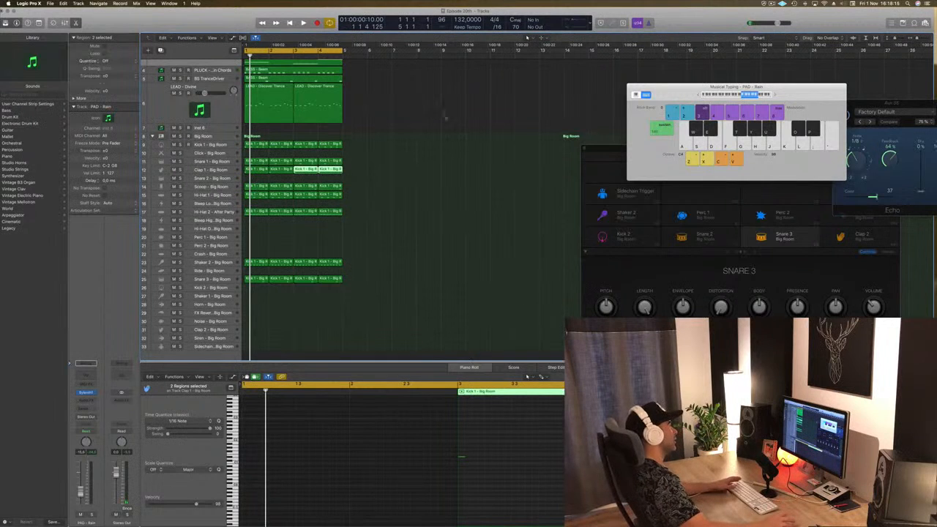
left_click(416, 208)
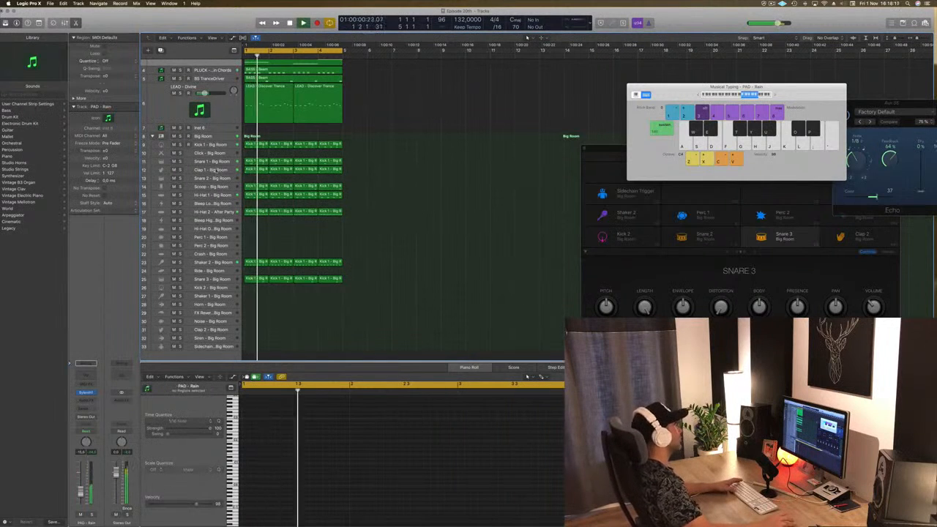
left_click(210, 169)
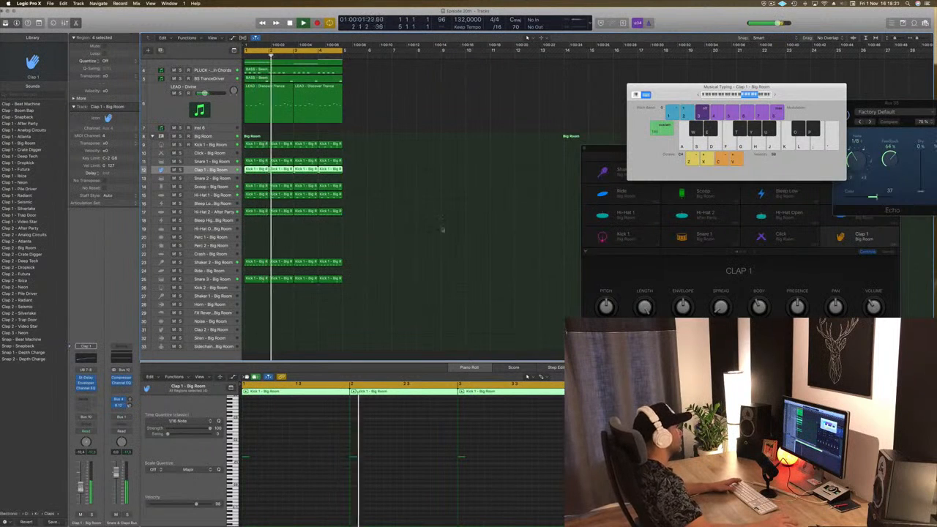
key("space")
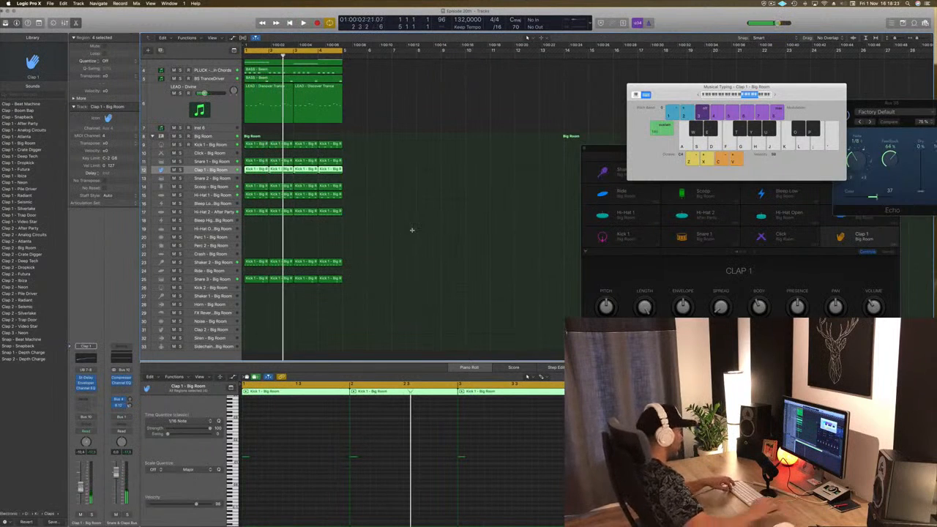
Repeat all loop regions three times to fill 16 bars, extend the cycle range to bar 17 and start playback
key("super+r")
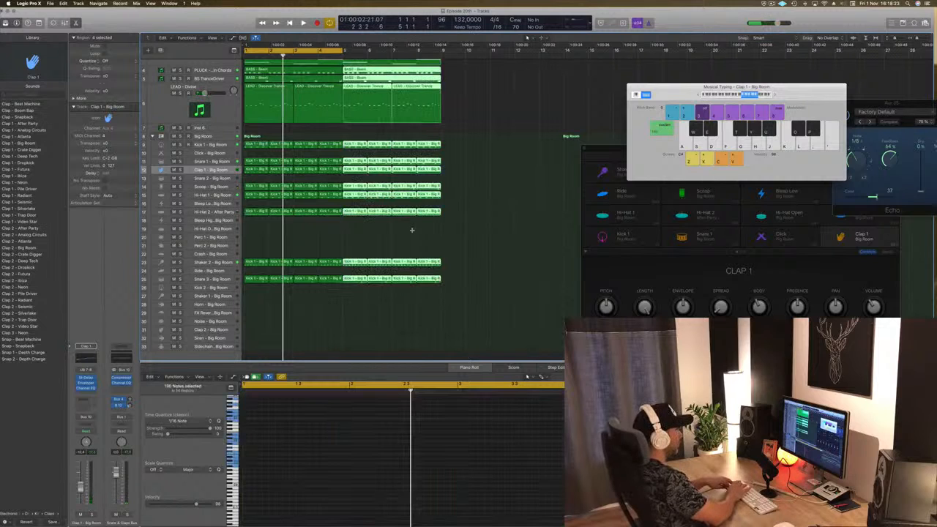
key("super+r")
key("super+r")
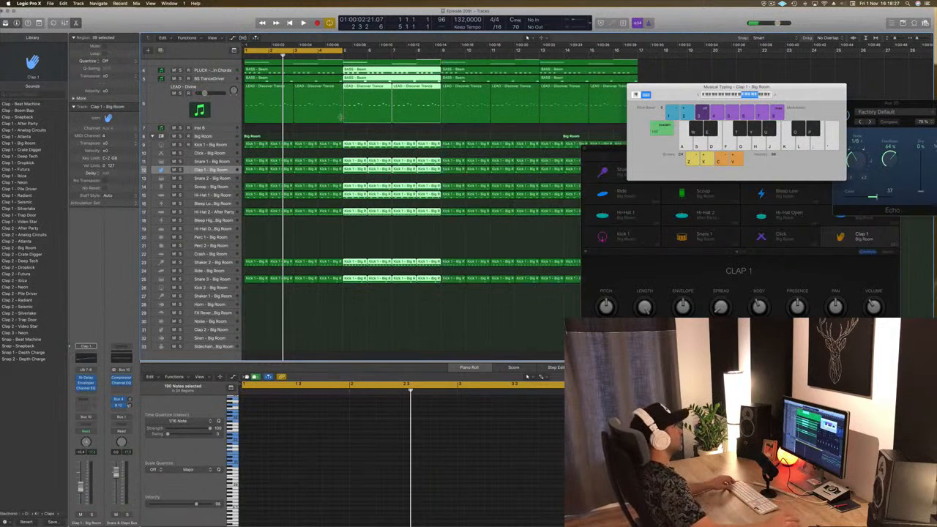
left_click_drag(344, 51, 641, 64)
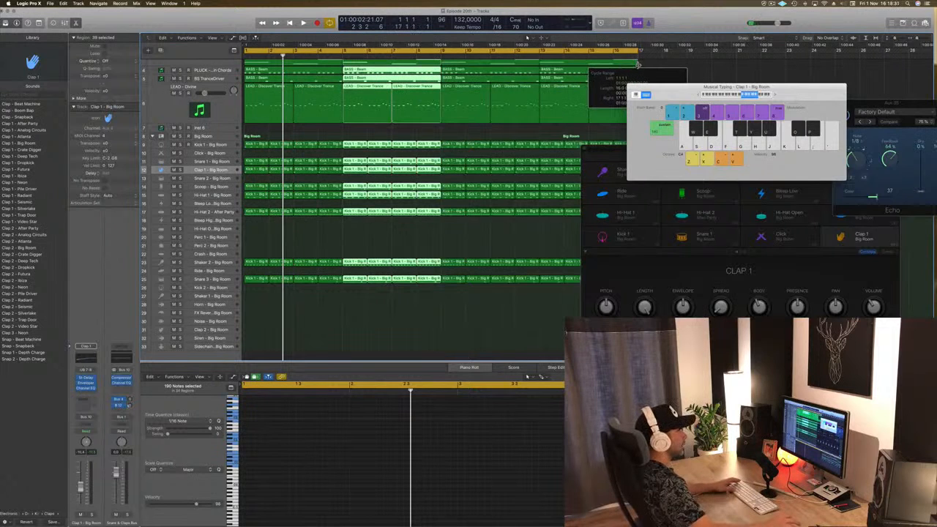
key("space")
left_click(365, 241)
left_click(365, 241, "ctrl+alt")
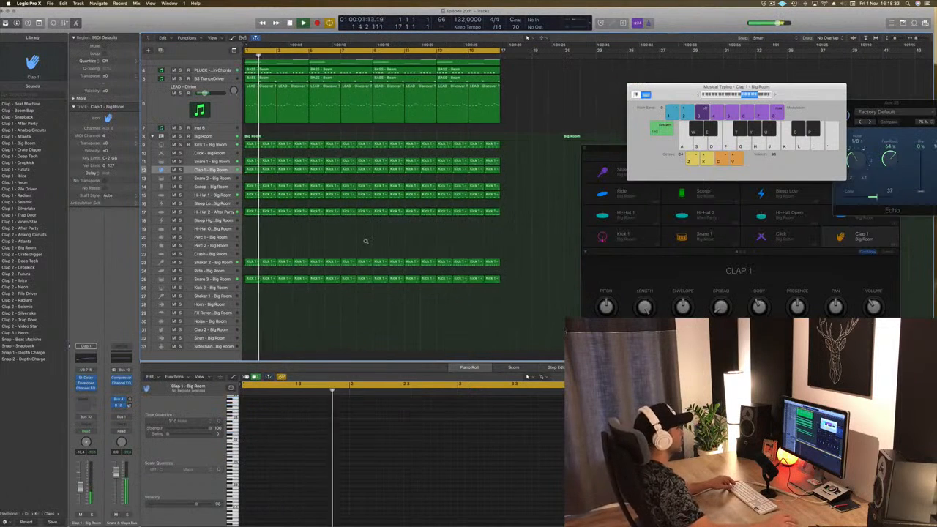
Select the BASS - Shooter track, show its Sylenth1 window and play the arrangement from the start
scroll(345, 247, "up", 3)
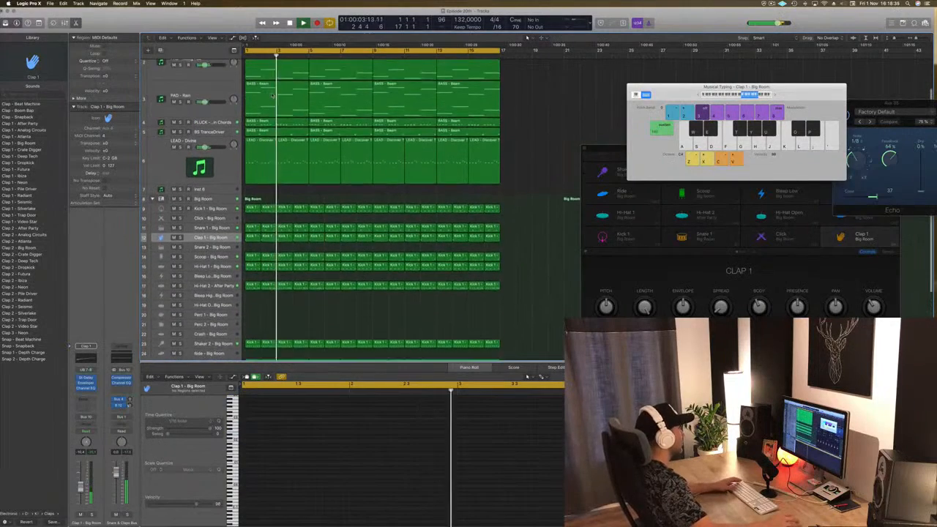
scroll(272, 95, "up", 2)
left_click(278, 73)
key("Return")
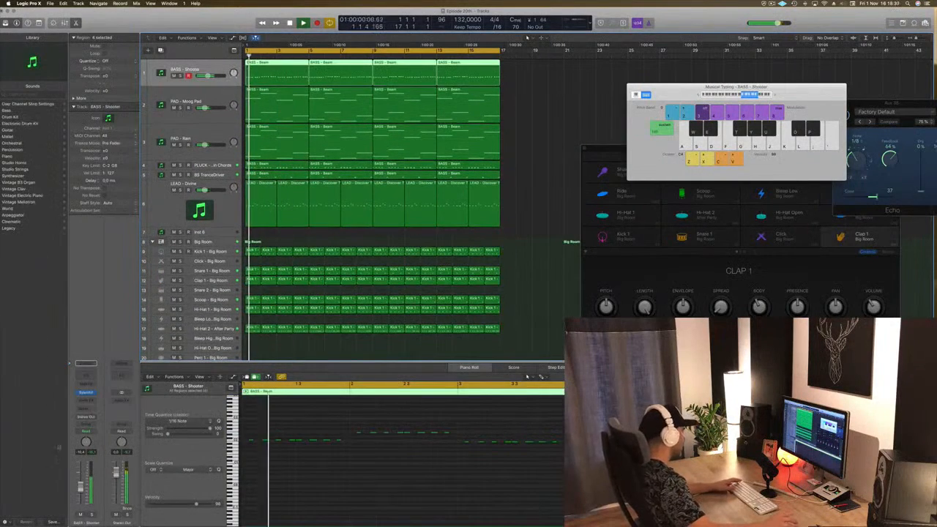
key("v")
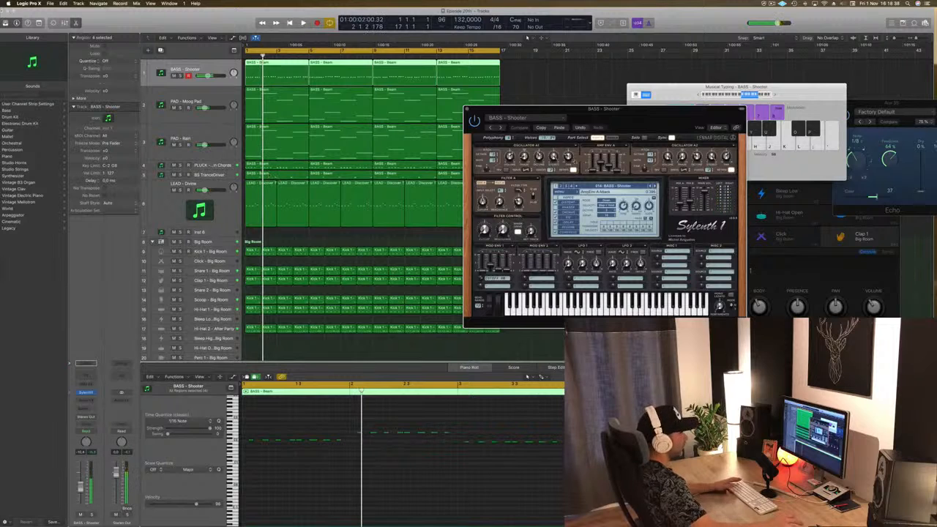
left_click_drag(617, 128, 528, 132)
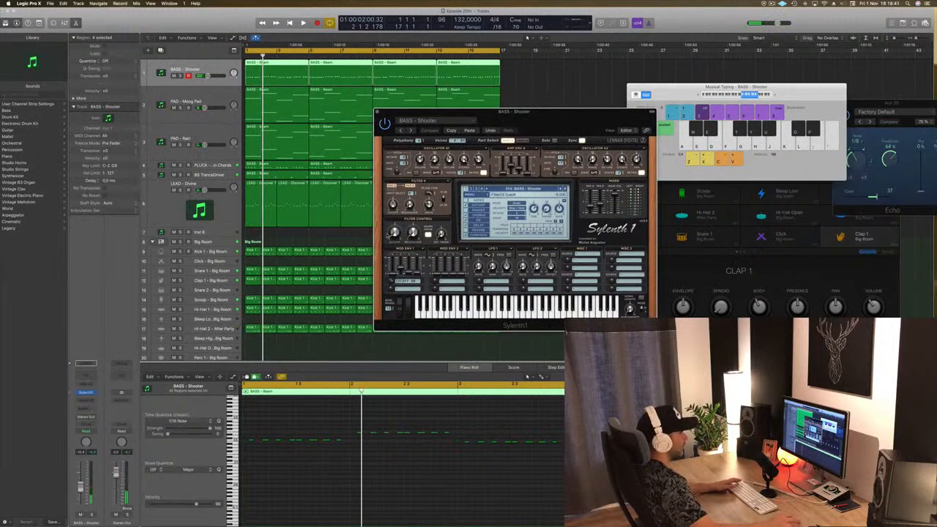
key("Return")
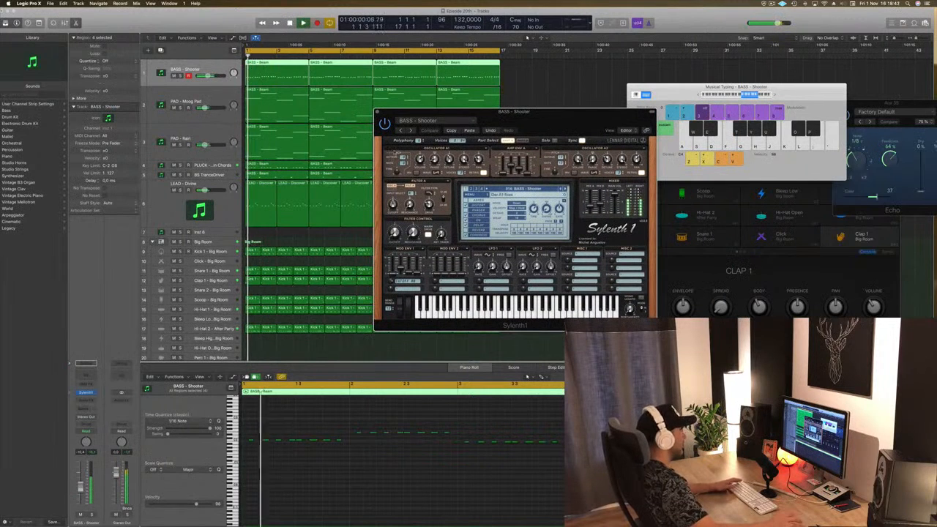
Add a Channel EQ to the BASS - Shooter track and enable its low-pass band with a 48 dB/Oct slope
left_click(86, 363)
left_click_drag(408, 14, 527, 38)
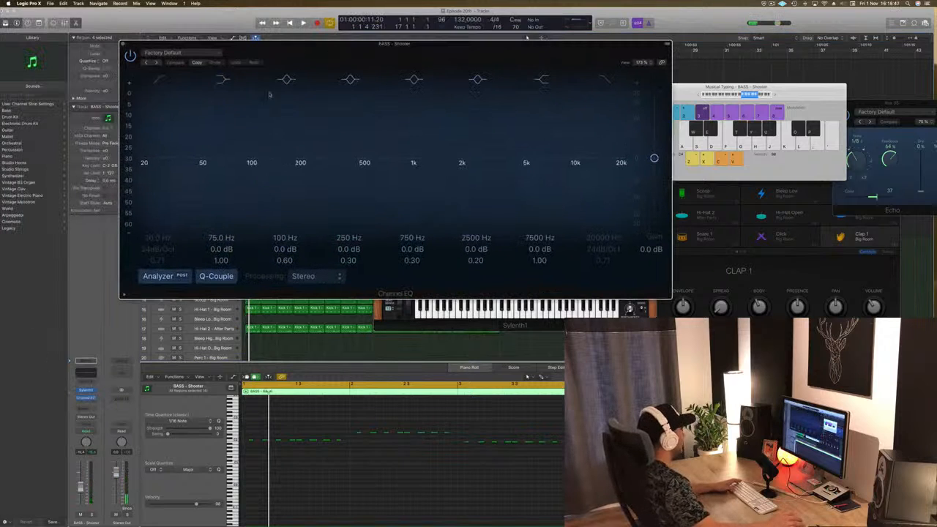
left_click(606, 250)
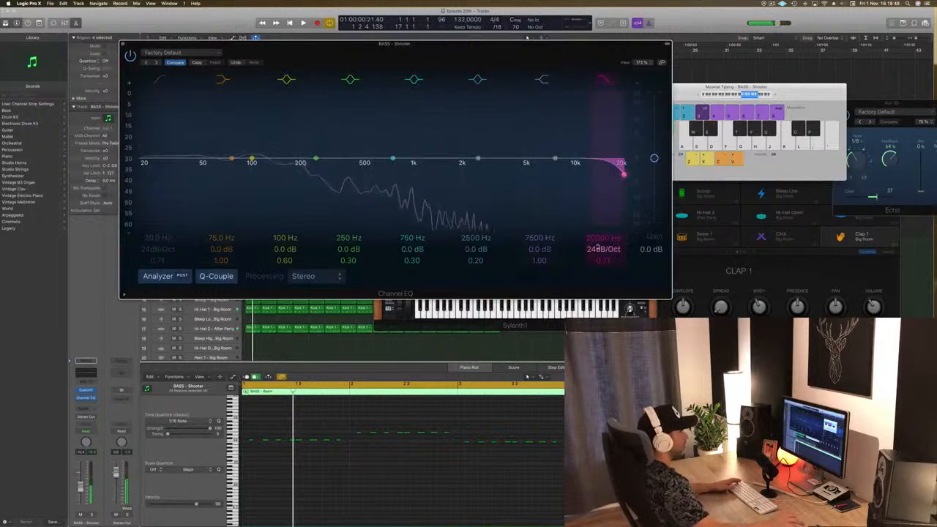
left_click_drag(607, 250, 607, 242)
Try the bass low-pass cutoff around 870 Hz during playback
left_click_drag(617, 173, 342, 173)
left_click_drag(540, 46, 610, 41)
key("space")
left_click_drag(420, 168, 474, 168)
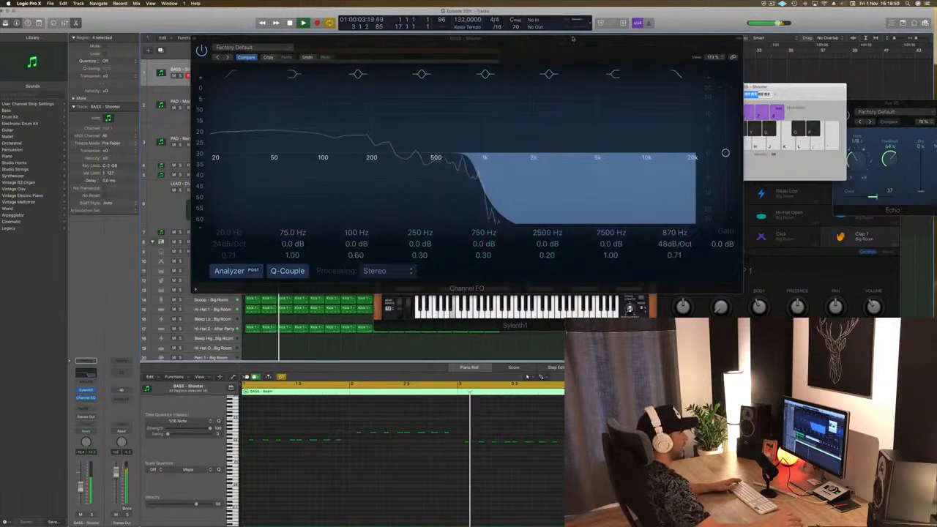
left_click_drag(629, 48, 782, 53)
key("space")
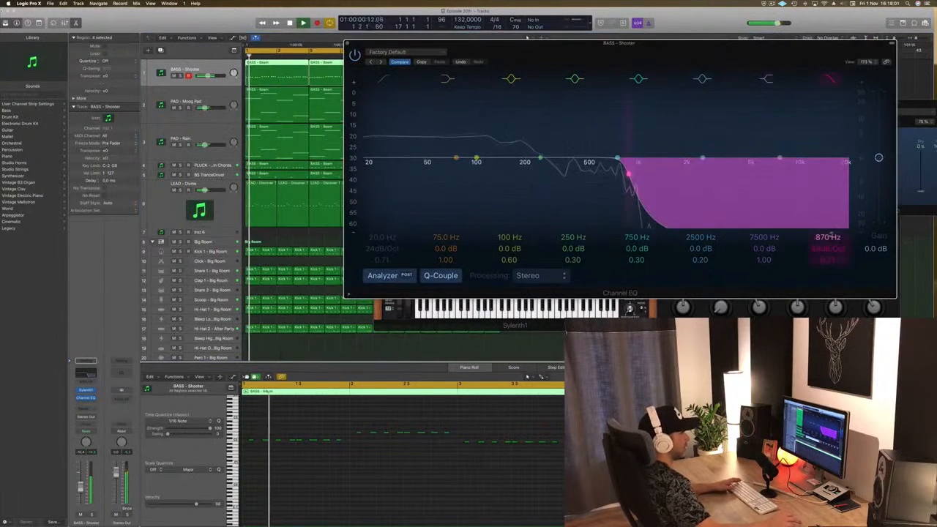
Raise the bass low-pass cutoff to 17600 Hz, then close the Channel EQ and Musical Typing windows
left_click_drag(878, 238, 908, 236)
key("super+k")
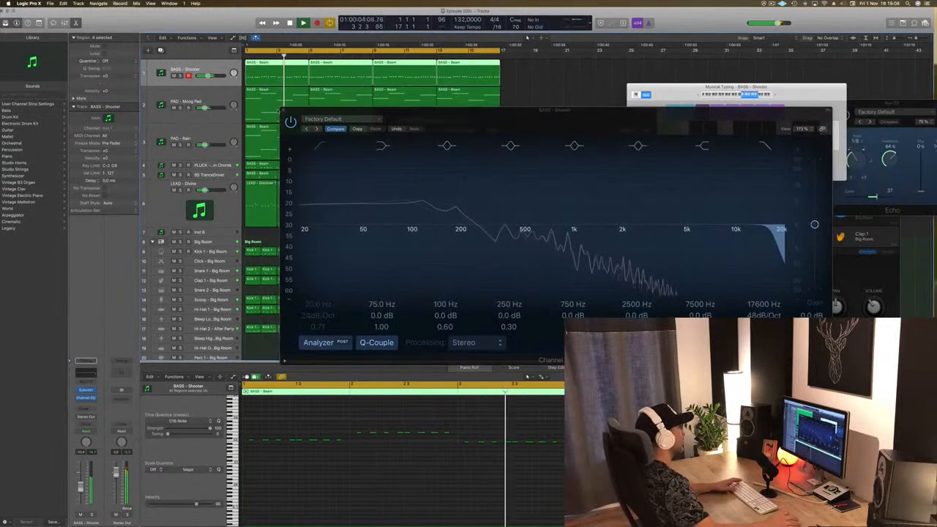
left_click(284, 114)
left_click_drag(590, 113, 800, 81)
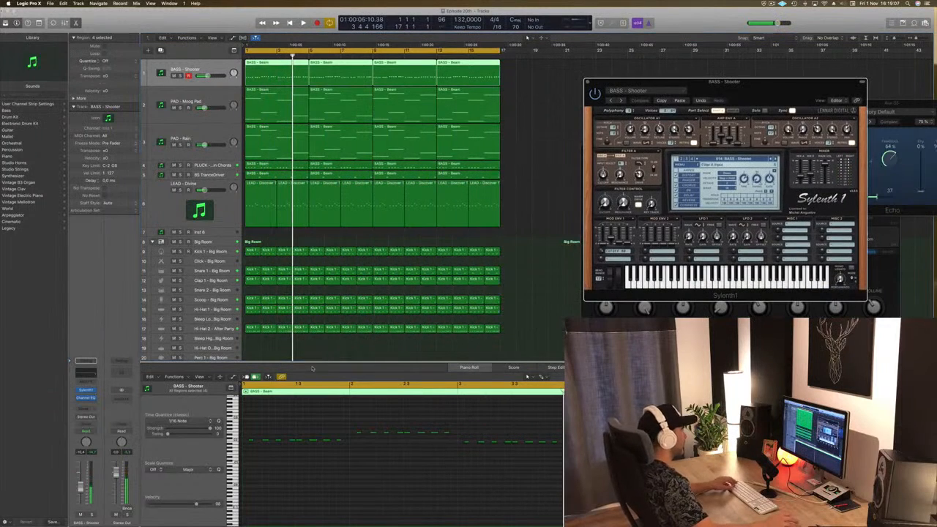
Load the Dual 1/2 Note Feedback preset in the Clap 1 track's Stereo Delay and raise the clap's volume during playback
scroll(324, 329, "down", 5)
key("space")
scroll(319, 284, "down", 2)
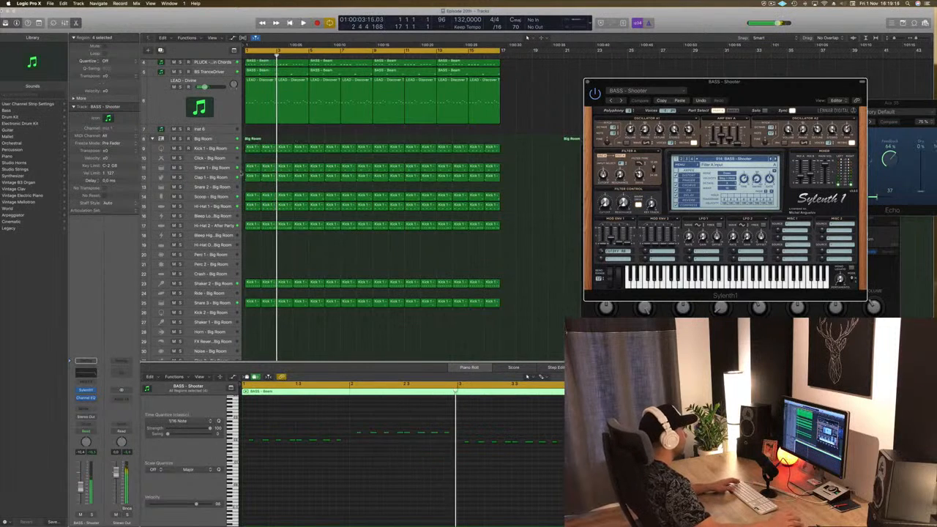
left_click(226, 178)
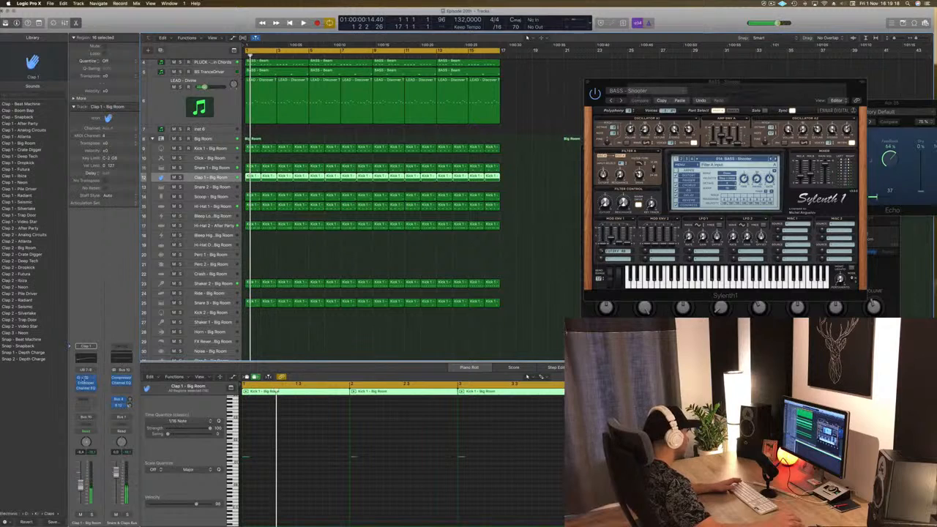
left_click(86, 380)
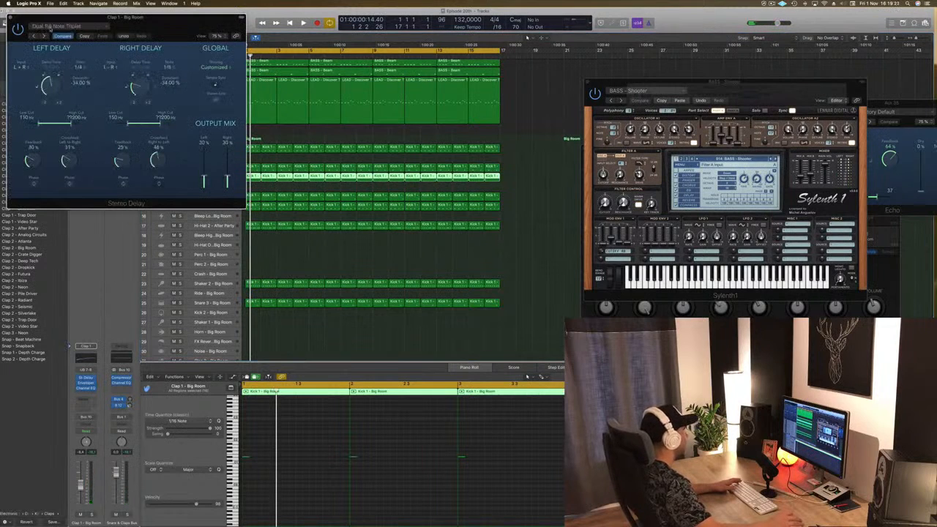
left_click(48, 28)
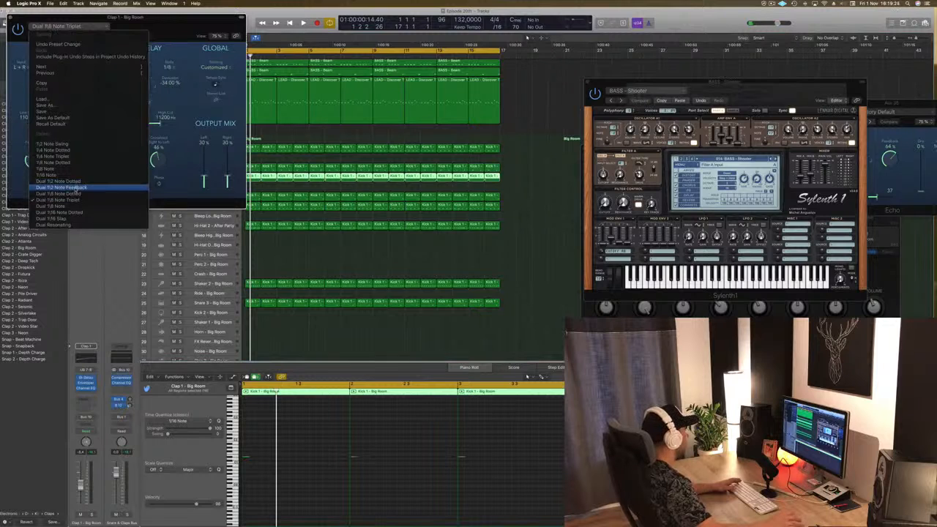
left_click(76, 188)
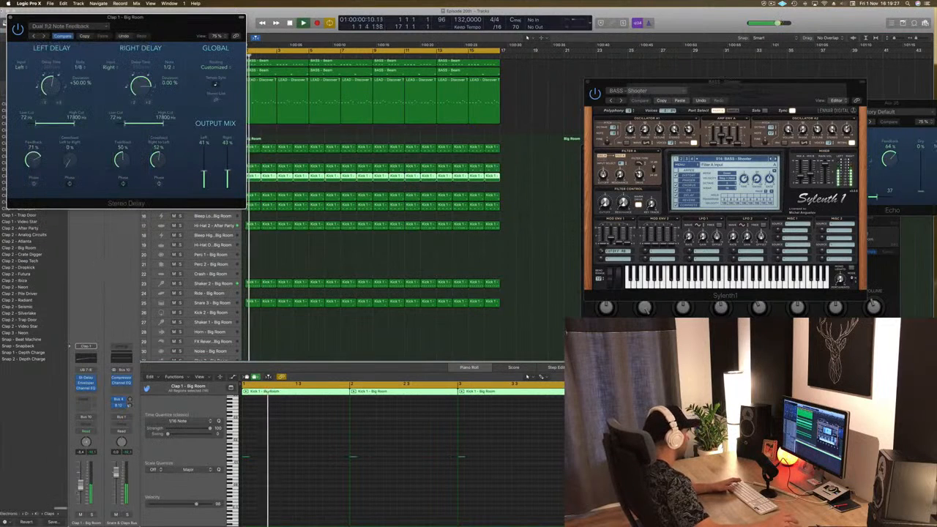
key("space")
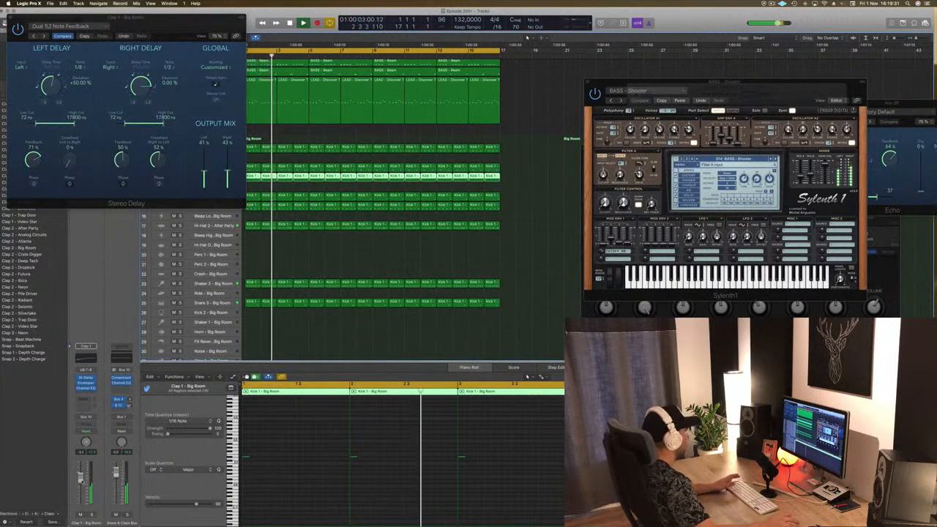
Close the Stereo Delay window and restore the main project window to full size
double_click(174, 13)
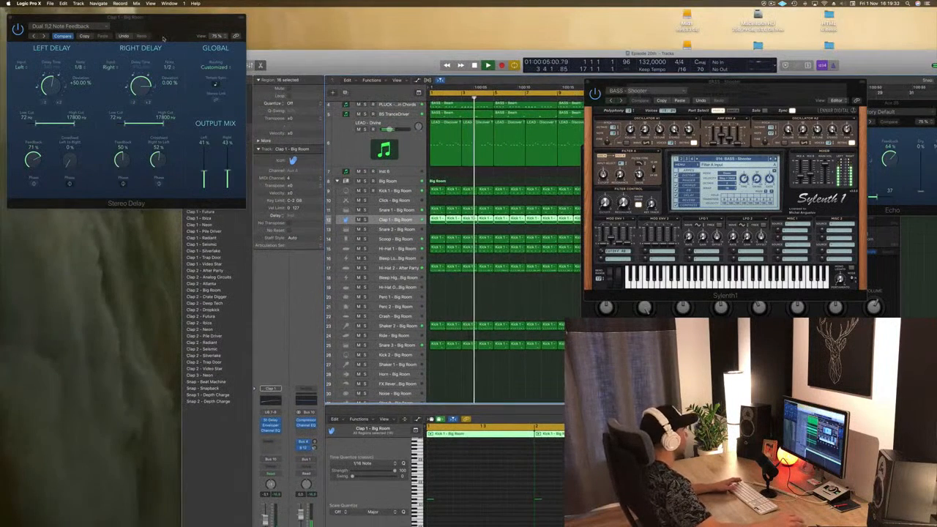
left_click_drag(147, 14, 250, 23)
key("super+w")
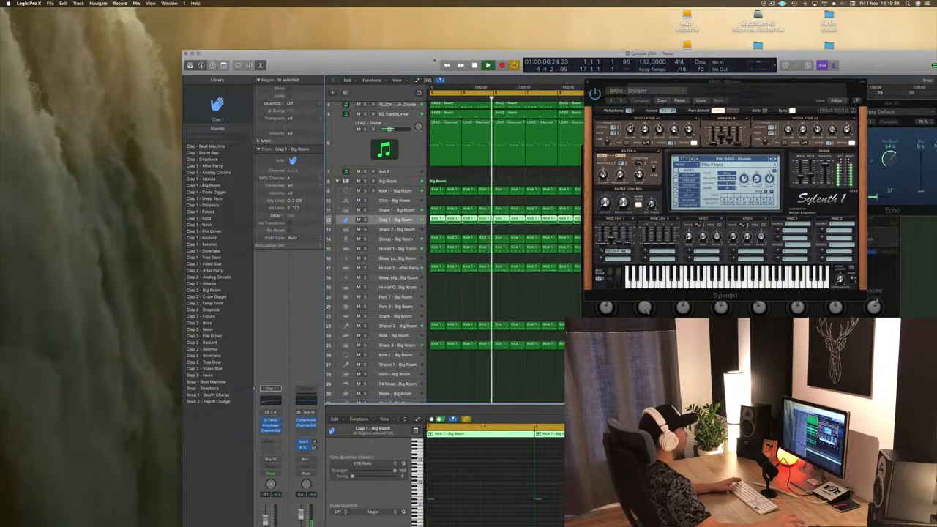
double_click(549, 53)
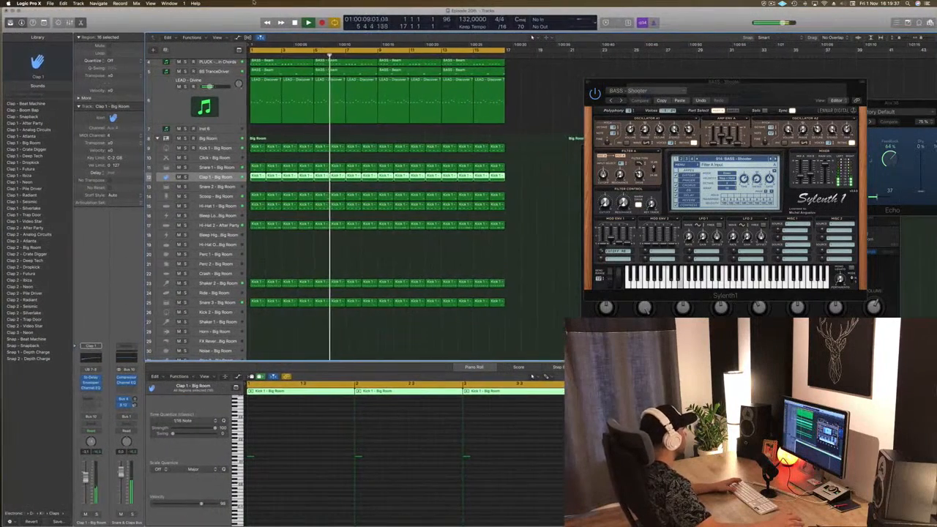
Deselect the Clap 1 regions and replay the arrangement from the beginning
left_click(337, 240)
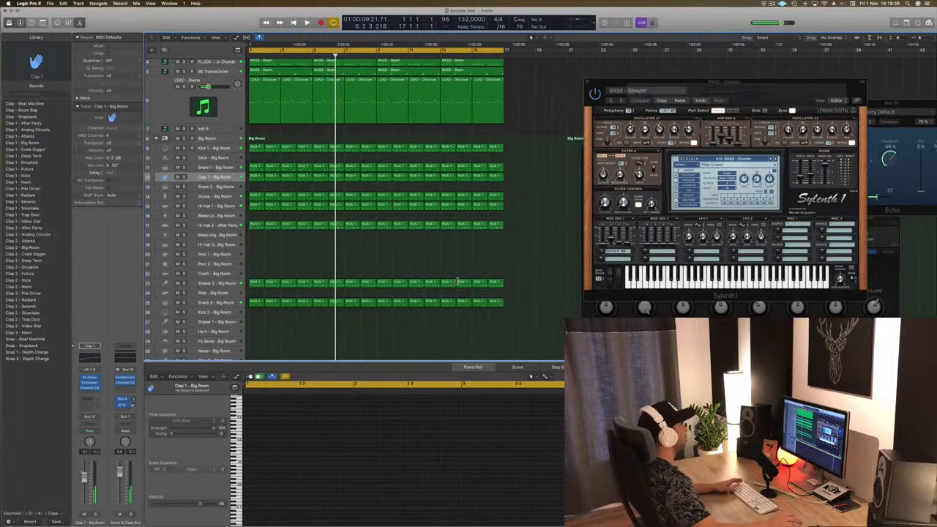
key("space")
key("space")
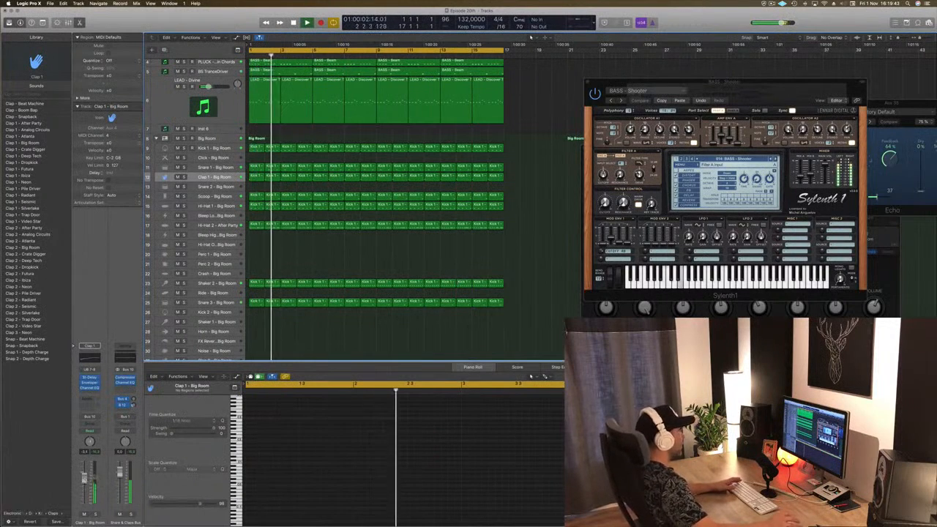
Play the opening bars of the arrangement again and stop playback
key("space")
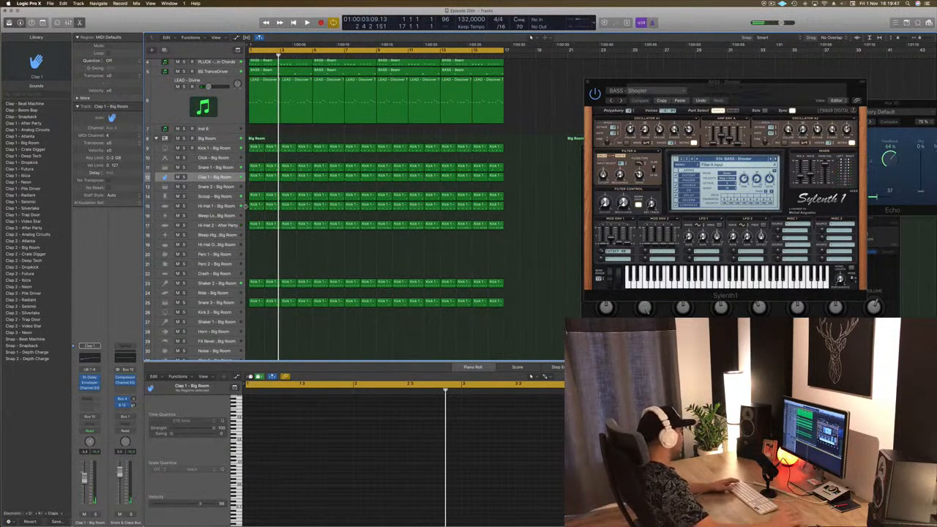
key("space")
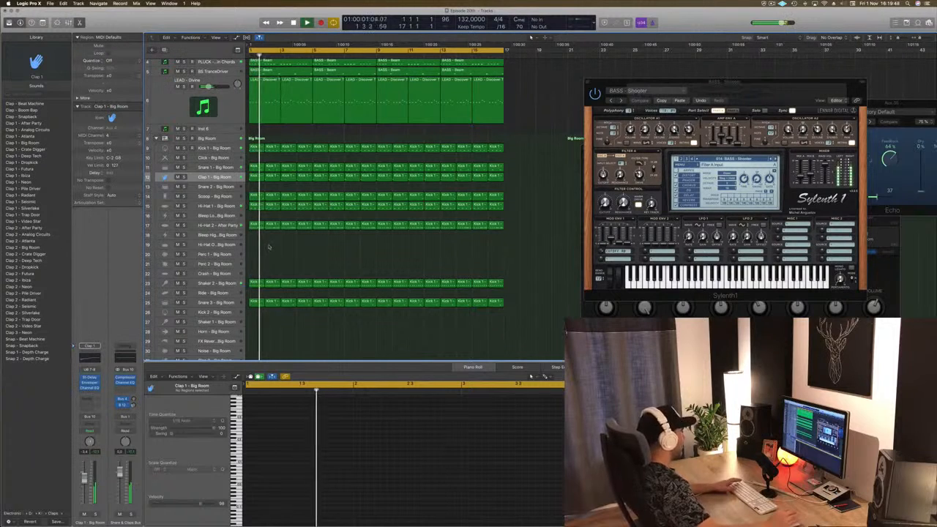
key("space")
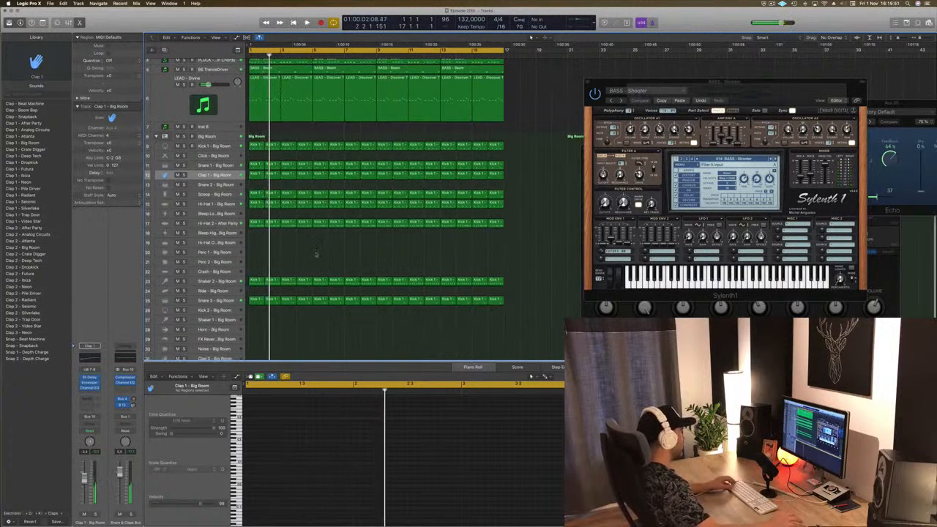
Copy the first Shaker 2 region onto the Ride track at bar 1
scroll(290, 325, "down", 5)
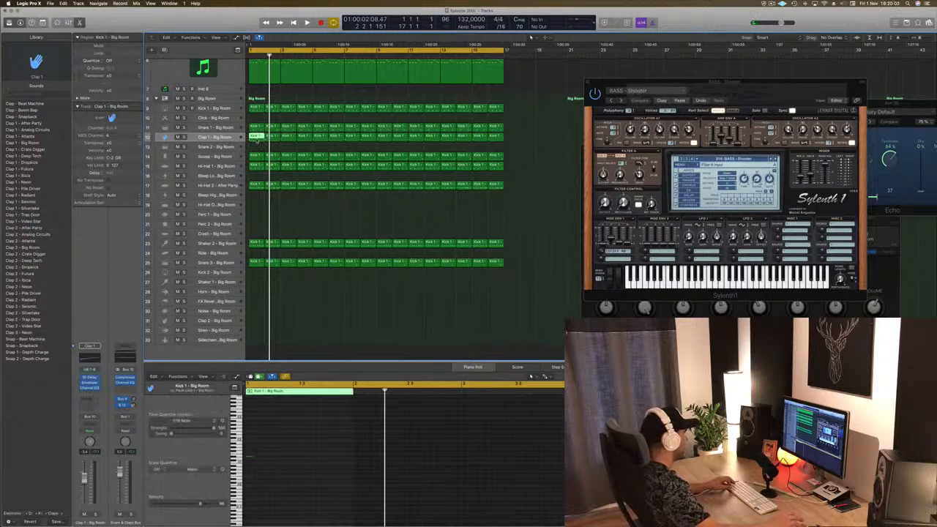
mouse_move(256, 139)
left_mouse_down()
mouse_move(253, 184)
mouse_move(256, 149)
left_mouse_up()
left_click_drag(256, 246, 256, 254)
left_click(319, 424)
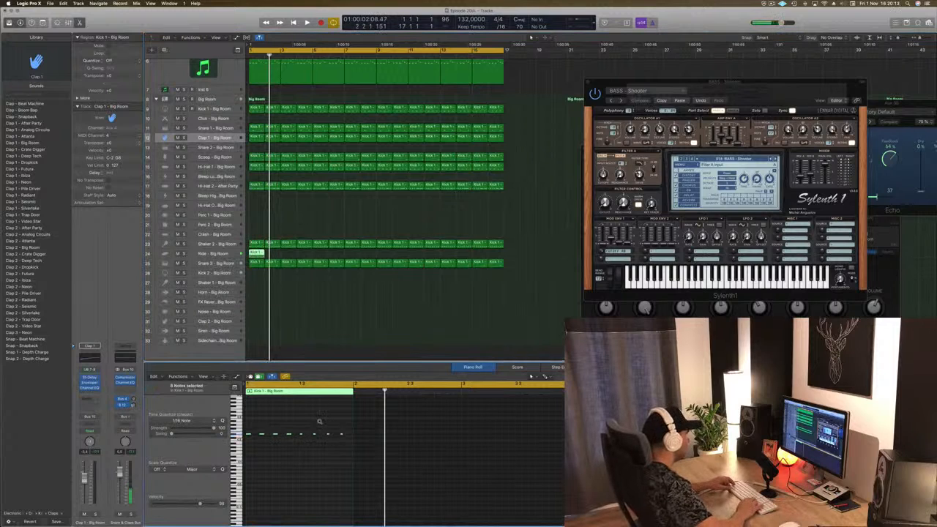
Play the loop from the start and lower the Ride track's volume during playback
key("space")
key("space")
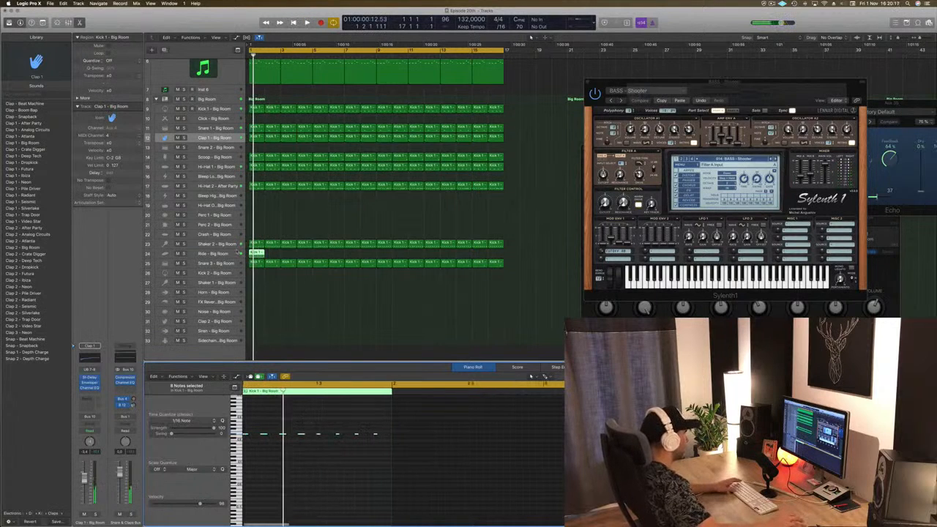
left_click(240, 252)
key("space")
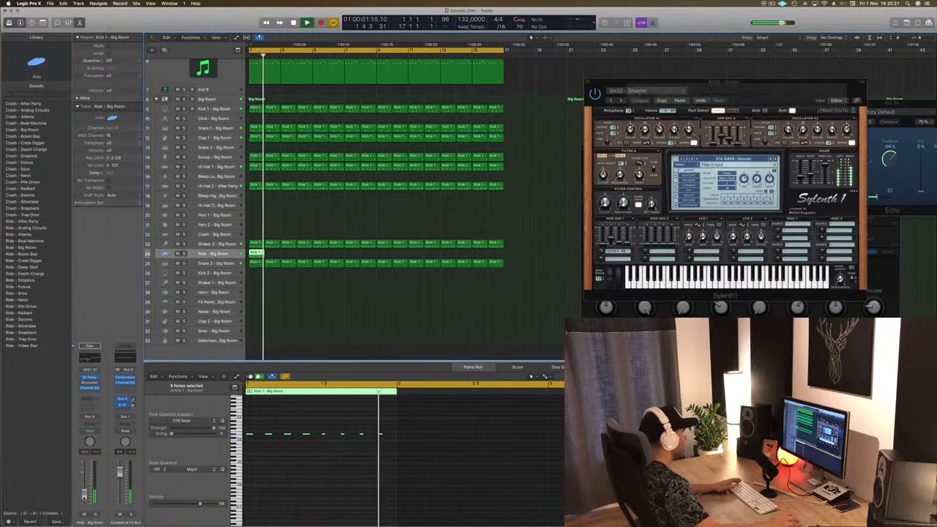
Duplicate the Ride region along its track until it fills all 16 bars
left_click_drag(259, 255, 291, 257)
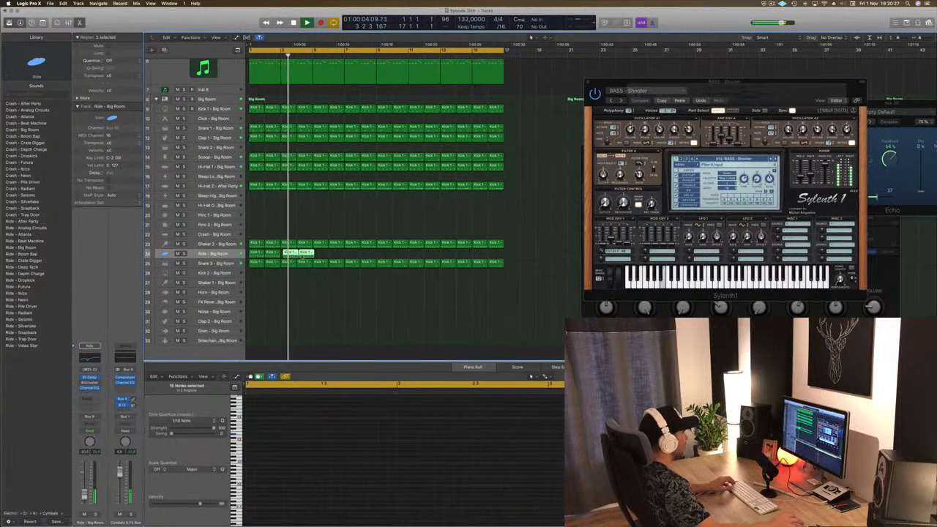
key("super+Right")
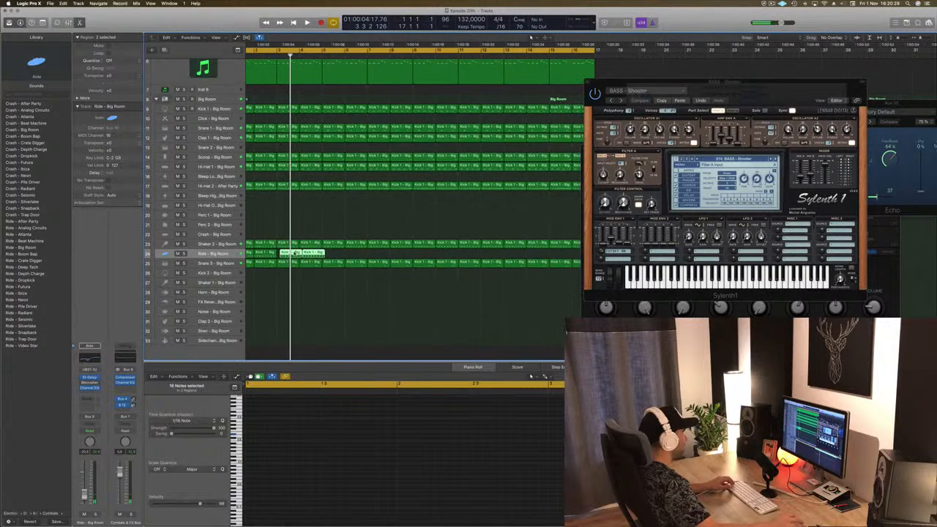
key("super+Left")
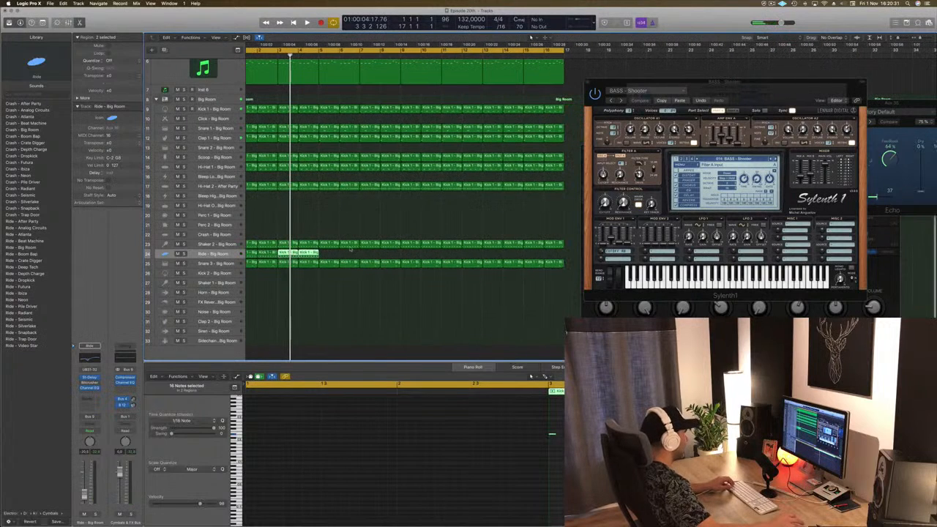
key("super+Right")
left_click_drag(265, 253, 421, 262)
key("super+Left")
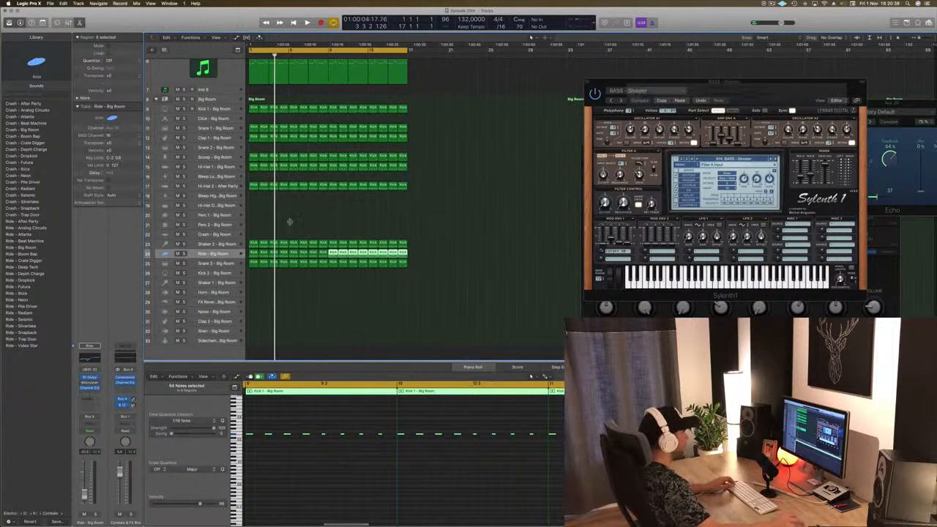
Deselect the Ride regions and play the arrangement from the beginning
left_click(302, 174)
key("Return")
key("space")
scroll(303, 173, "up", 5)
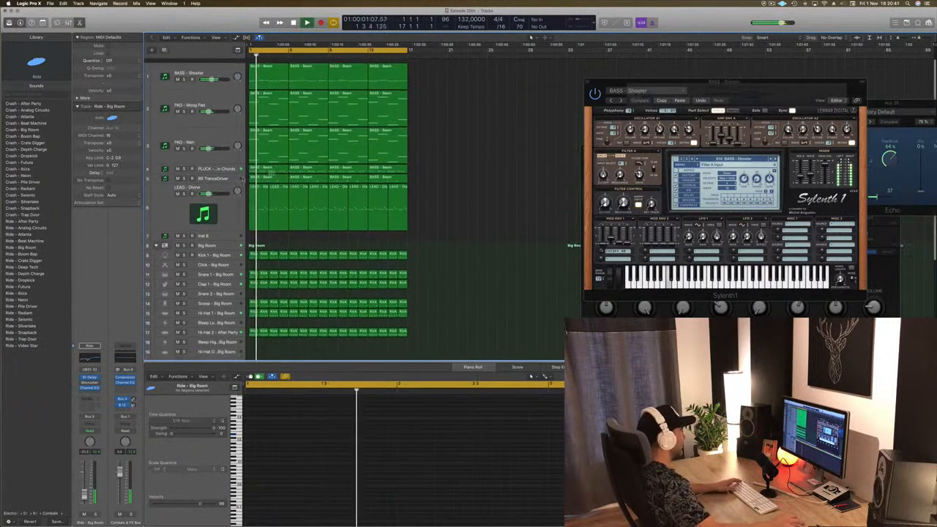
Solo the LEAD - Divine track during playback and compare it with the full mix
left_click(174, 213)
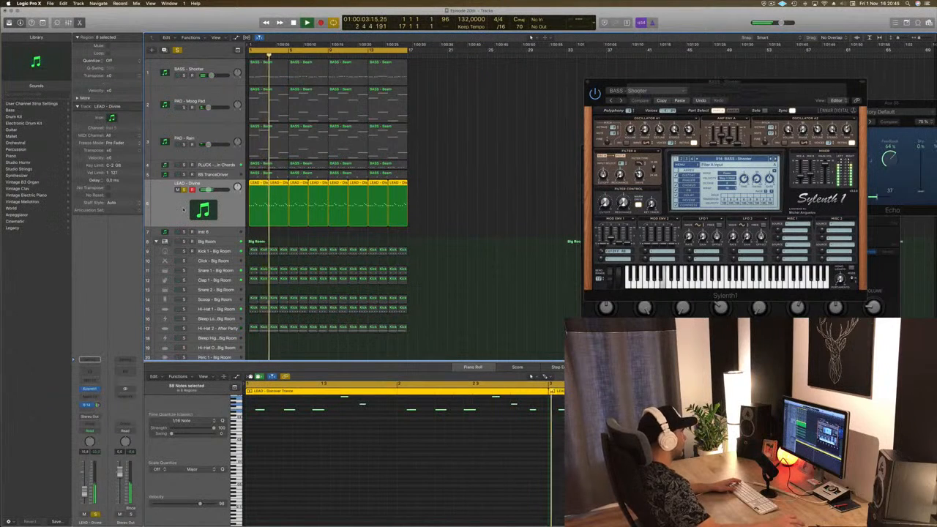
key("Return")
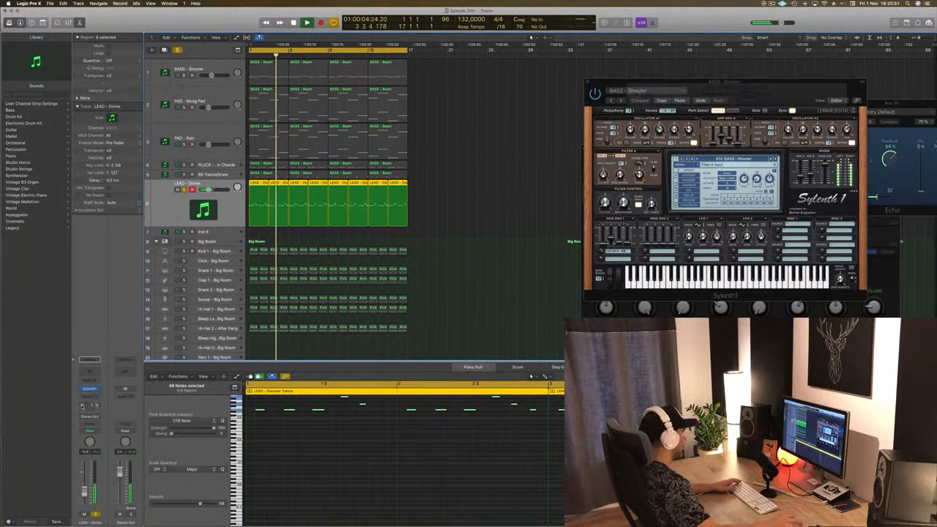
left_click(130, 516)
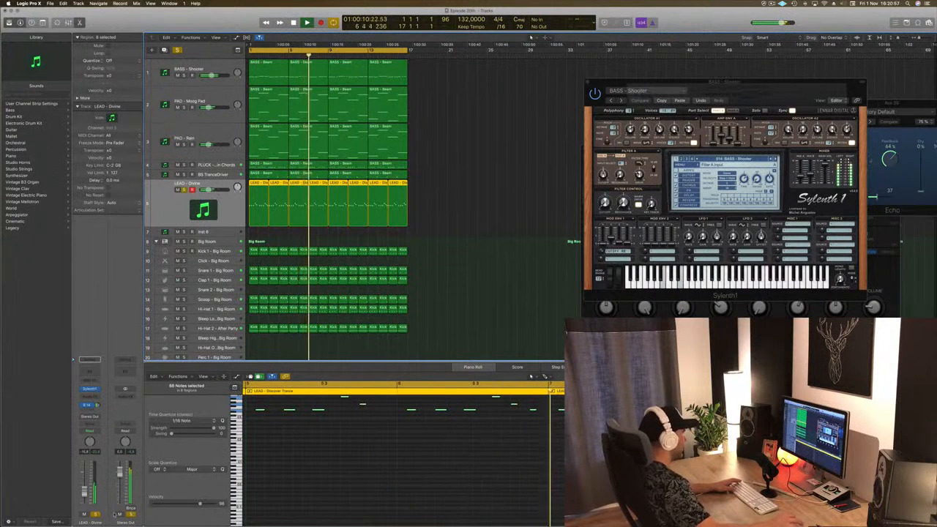
left_click(95, 516)
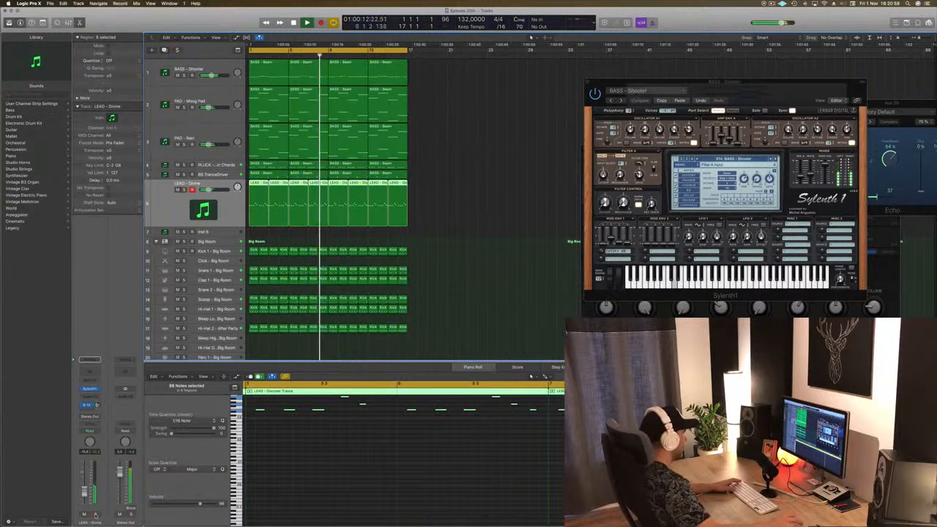
left_click(94, 515)
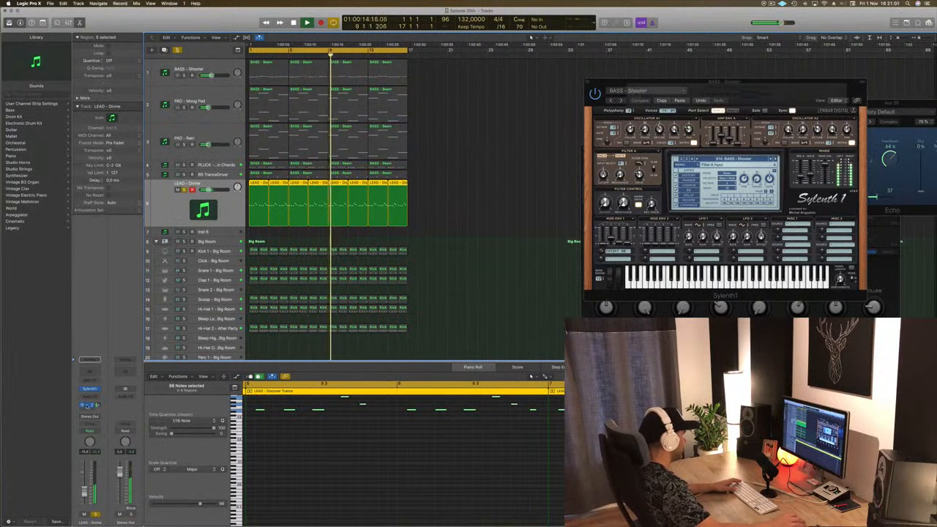
Show the aux channel fed by the lead's bus send, then take LEAD - Divine out of solo
left_click(87, 405)
left_click(96, 404)
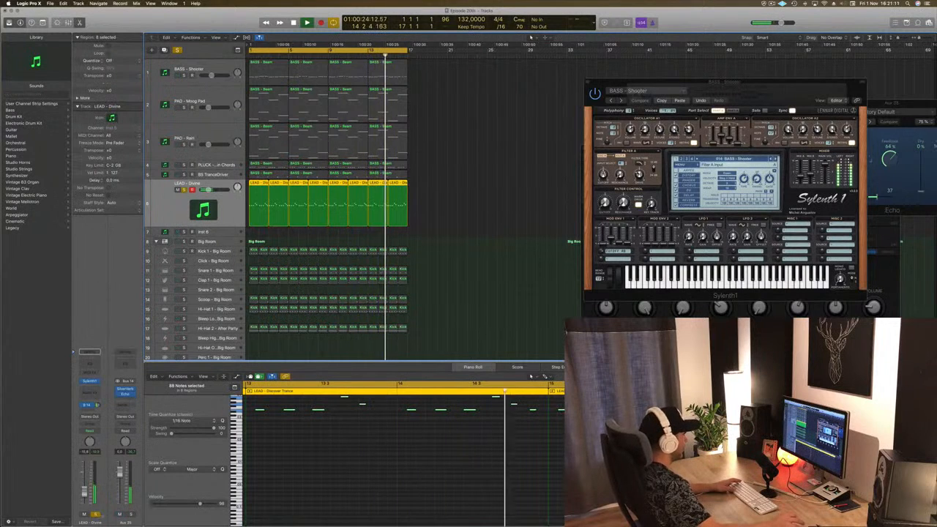
key("super+a")
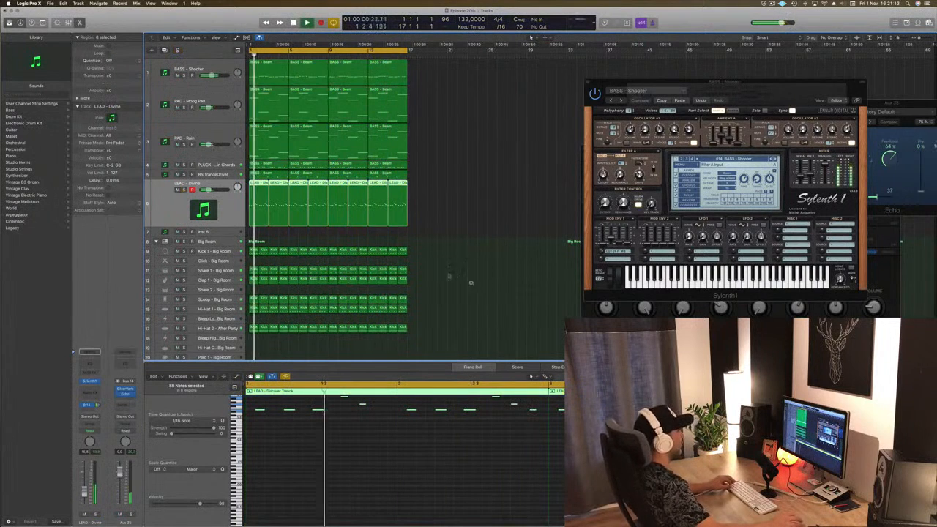
Clear the lead region selection and review the full 16-bar arrangement from bar 1 during playback
key("super+Up")
key("super+Up")
key("super+Up")
key("super+Up")
left_click(278, 261)
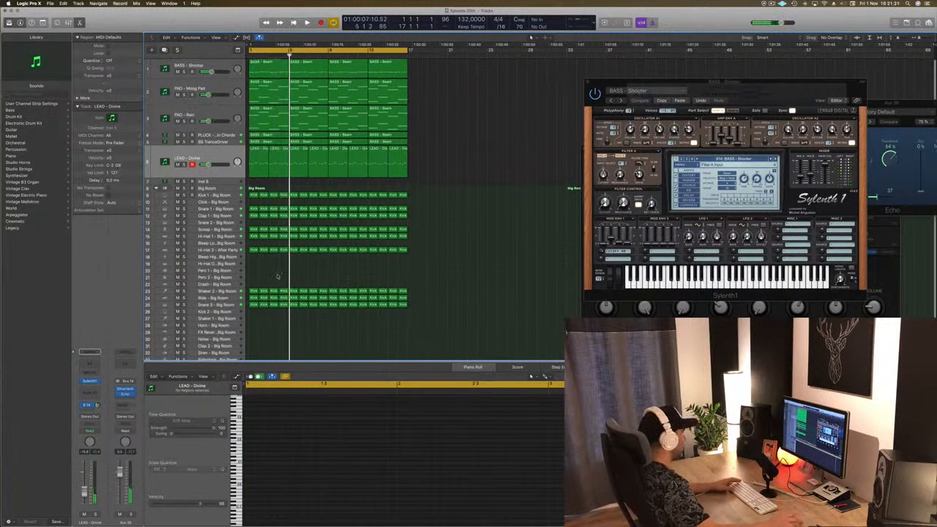
key("Return")
key("space")
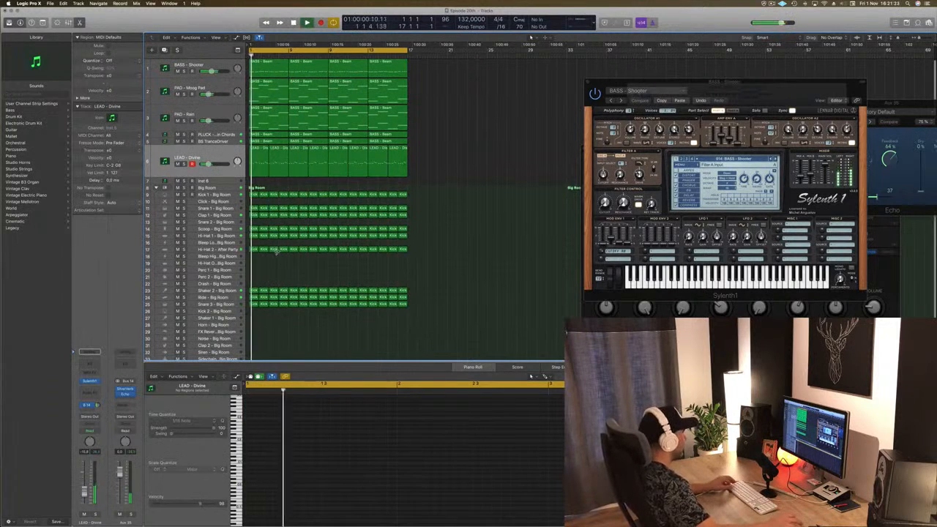
key("super+Right")
key("super+Right")
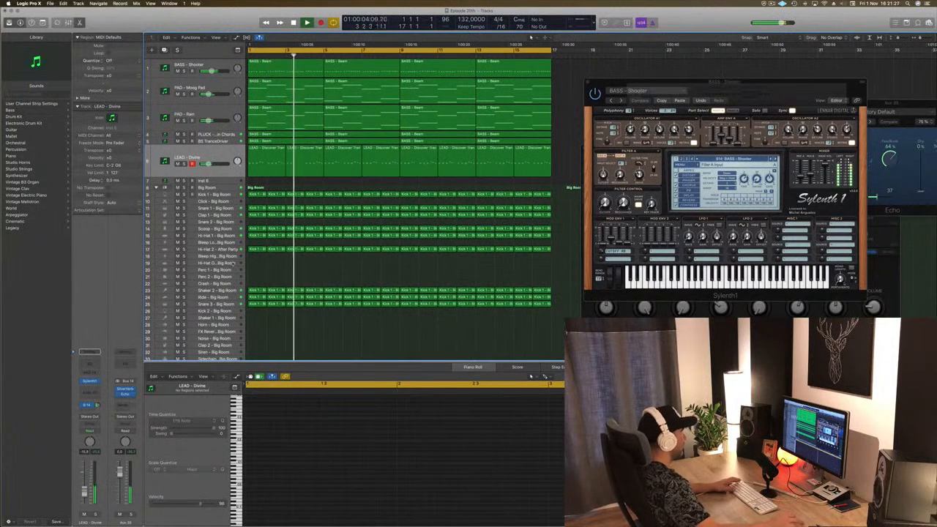
key("super+Down")
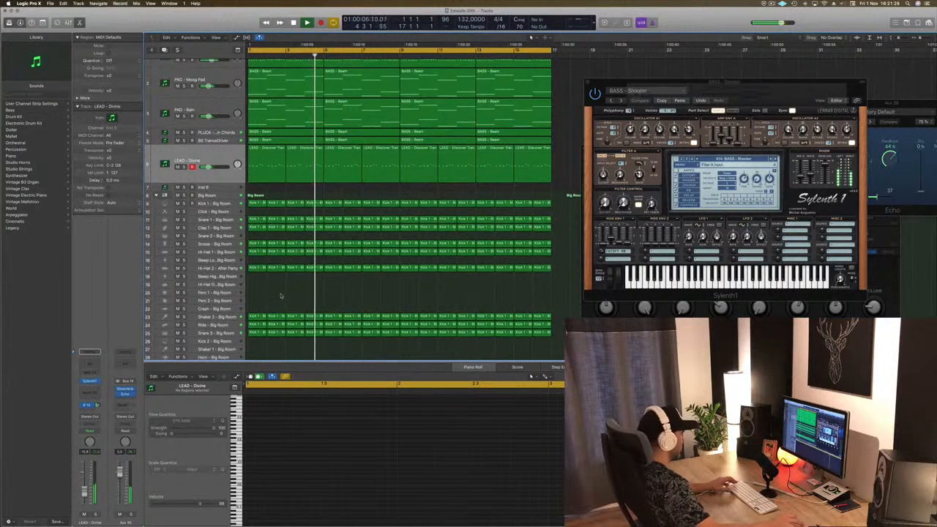
key("super+Up")
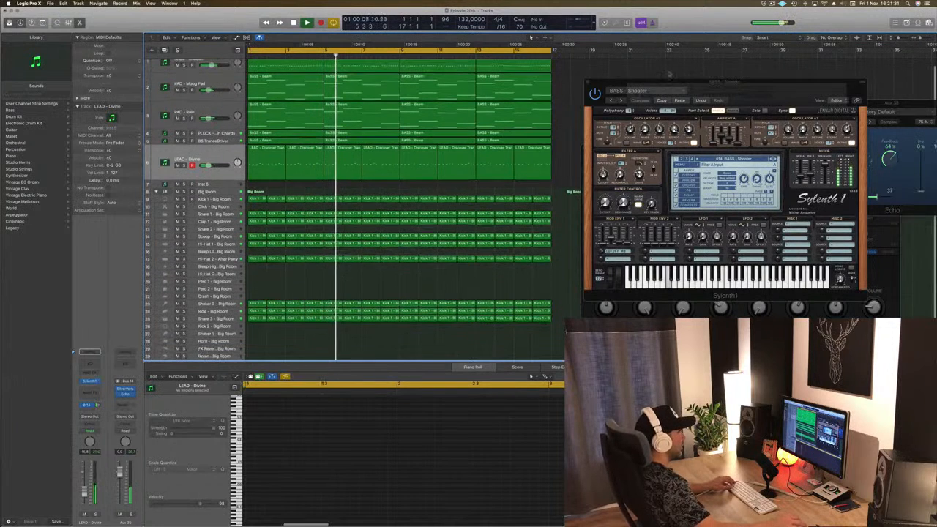
Close the Sylenth1, Drum Machine Designer and Musical Typing windows
left_click_drag(590, 81, 614, 82)
left_click(611, 81)
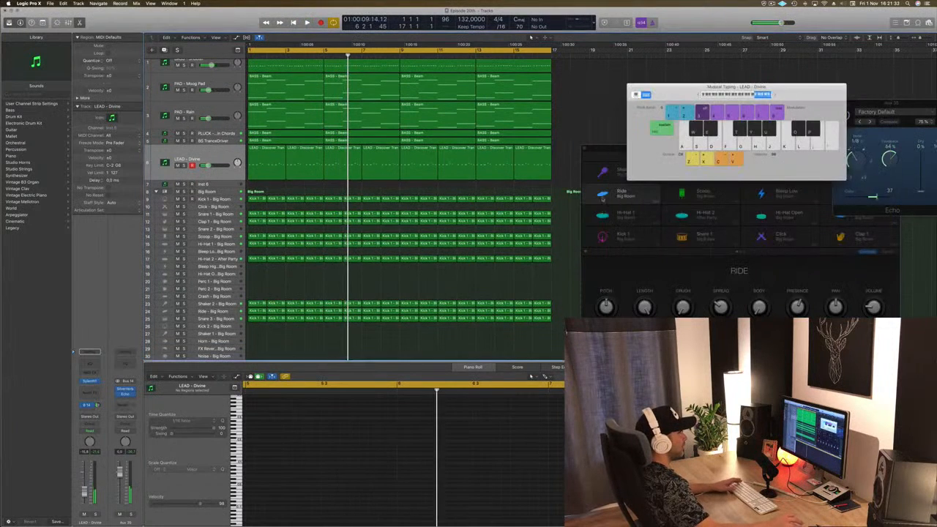
left_click(609, 153)
left_click(587, 149)
left_click_drag(667, 90, 630, 144)
key("super+k")
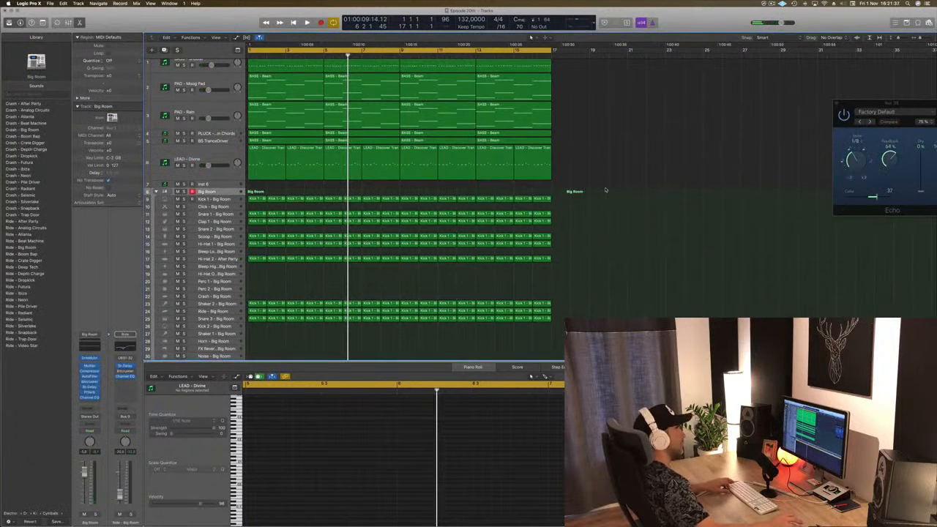
Repeat all regions on every track three times to extend the arrangement to 64 bars, then clear the selection
scroll(600, 187, "down", 3)
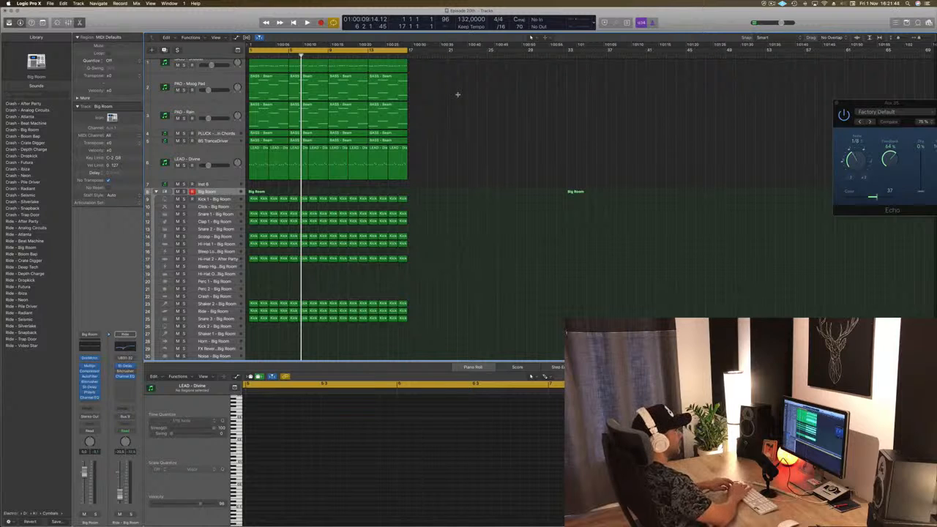
key("super+r")
key("super+r")
key("super+r")
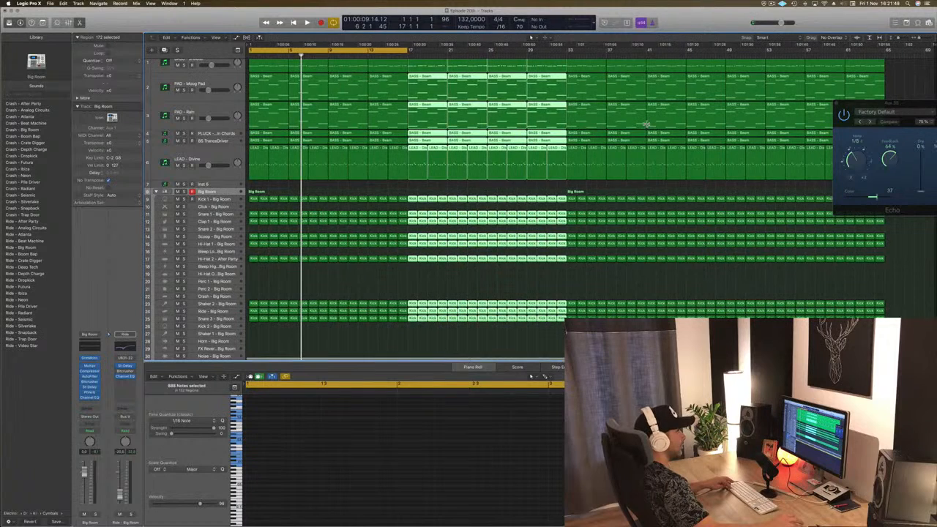
left_click(640, 182)
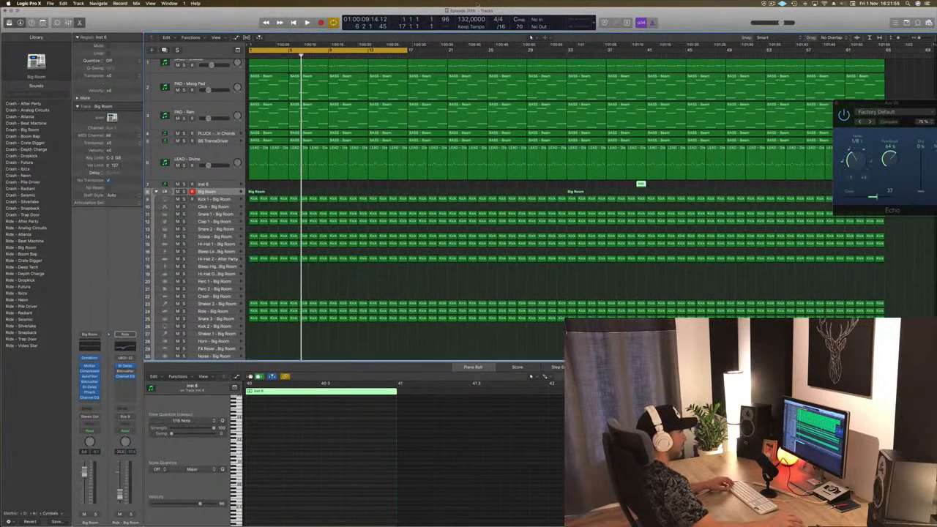
Extend the cycle range to bar 65 and play the arrangement from the beginning
left_click_drag(407, 49, 882, 64)
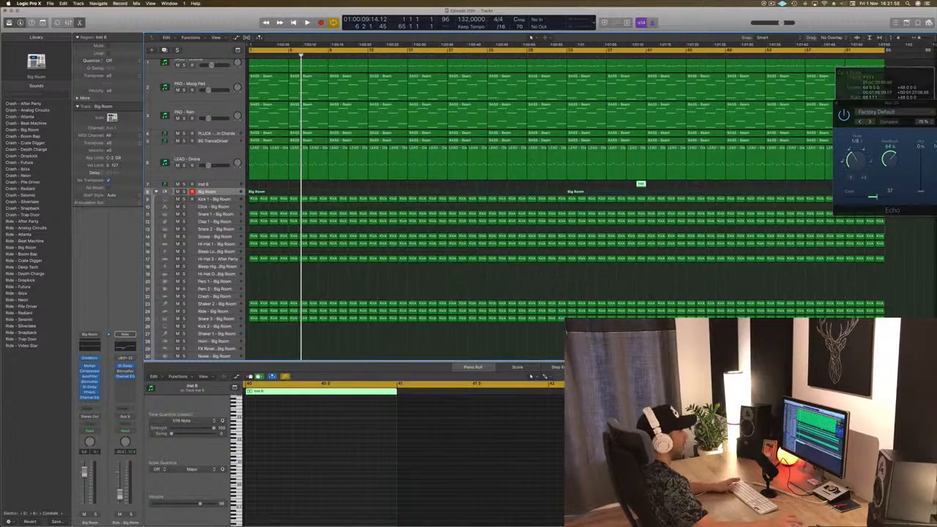
key("space")
scroll(564, 205, "up", 1)
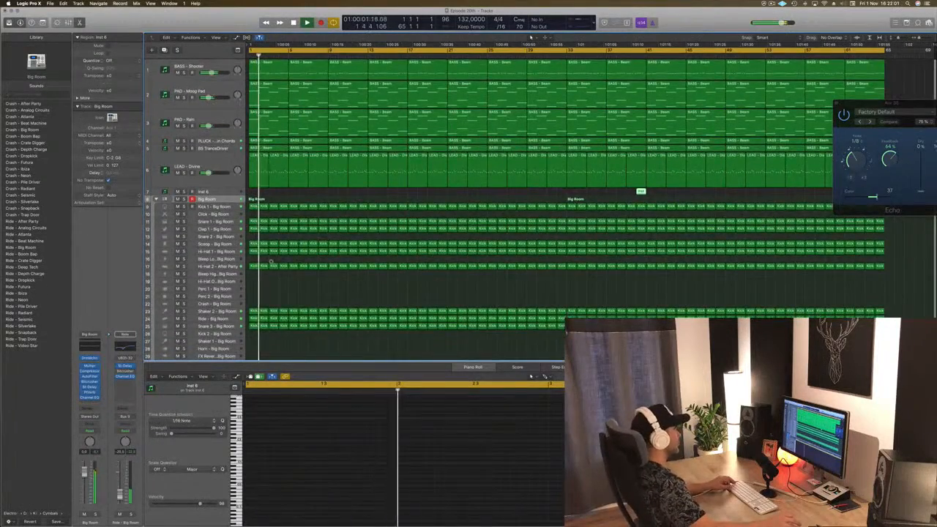
Hide the Piano Roll editor to enlarge the track area and return playback to bar 1
key("x")
key("x")
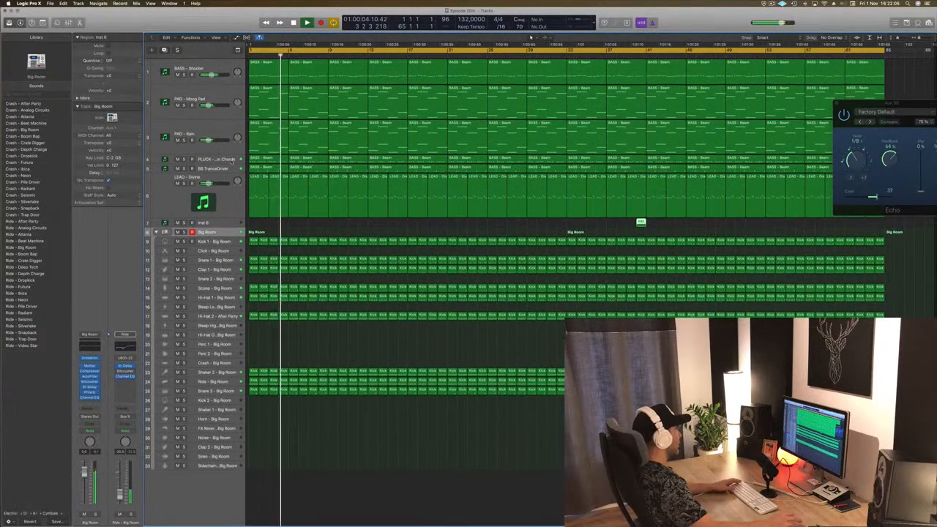
key("space")
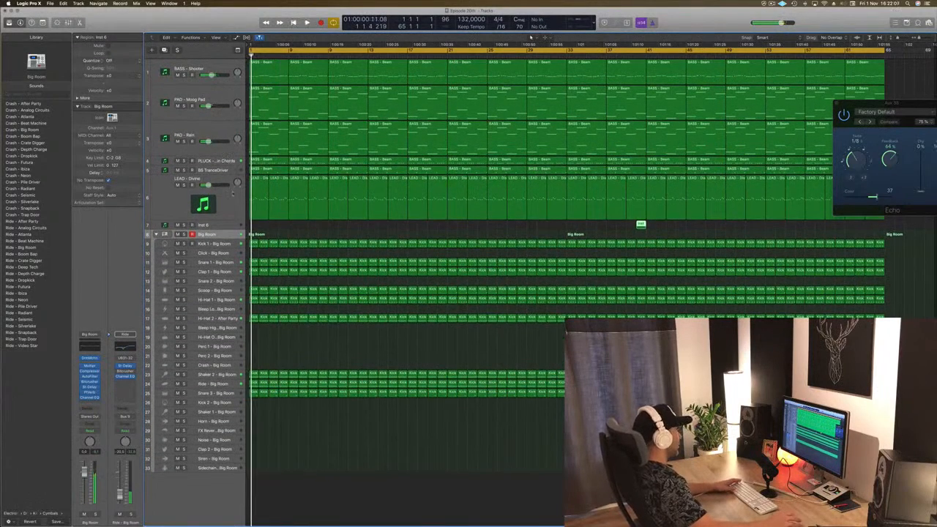
Mute the LEAD - Divine track, restart playback and select the BASS - Shooter track
left_click(205, 197)
key("ctrl+m")
key("space")
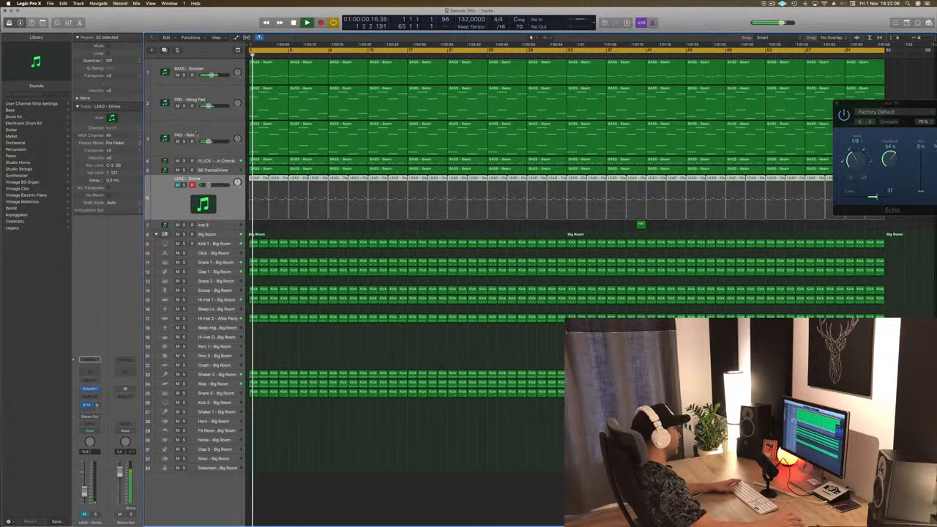
left_click(191, 79)
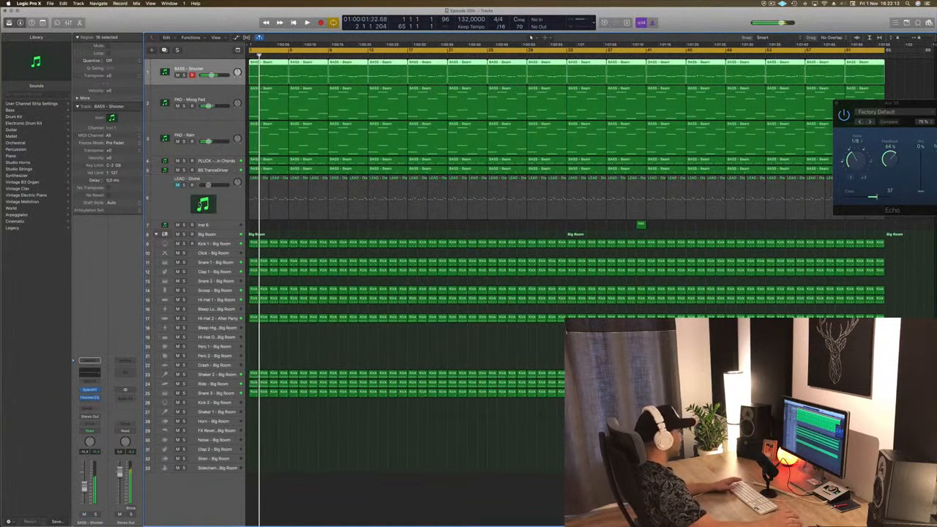
Open the mixer, play the arrangement and select the Snare 3 - Big Room track
key("x")
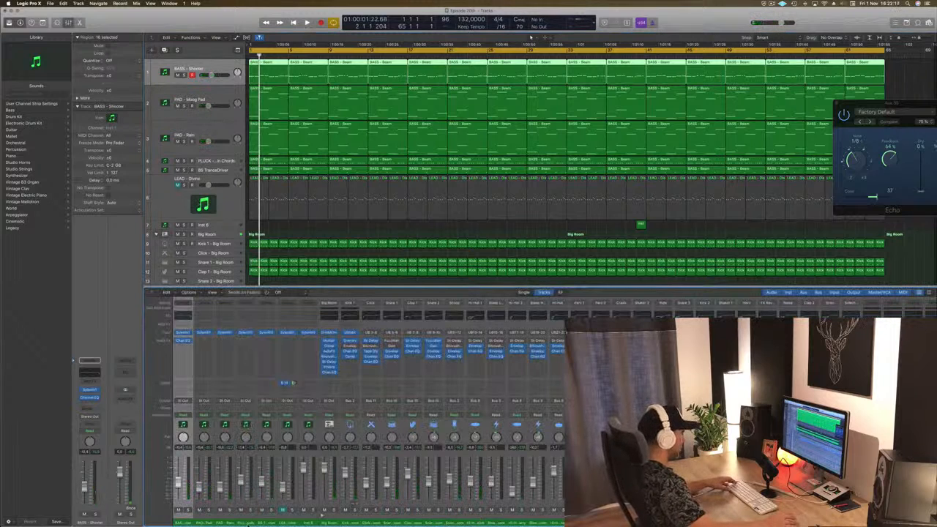
key("space")
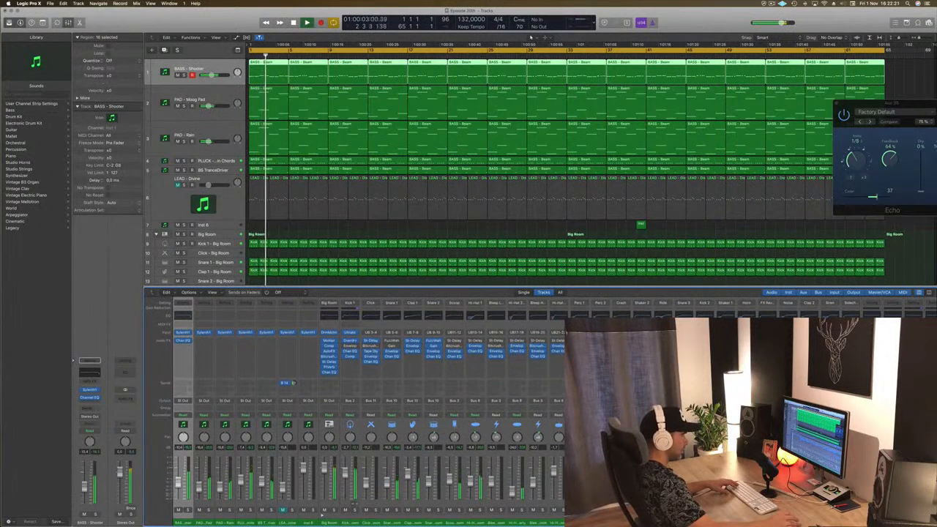
key("Down")
key("Down")
key("Down")
key("Down")
key("Down")
key("Down")
key("Down")
key("Down")
key("Down")
key("Down")
key("Down")
key("Down")
key("Down")
key("Down")
key("Down")
key("Down")
key("Down")
key("Down")
key("Down")
key("Down")
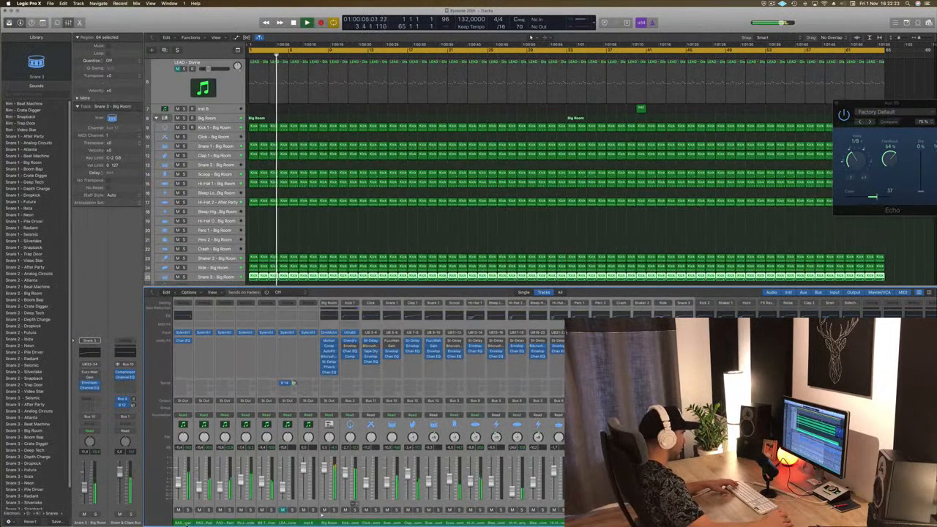
Select the tracks from Snare 3 - Big Room up to BASS - Shooter and pull all their volume faders down
key("Up")
key("Up")
key("Up")
key("Up")
key("Up")
key("Up")
key("Up")
key("Up")
key("Up")
key("Up")
key("Up")
key("Up")
key("Up")
key("Up")
key("Up")
key("Up")
key("Up")
key("Up")
key("Up")
key("Up")
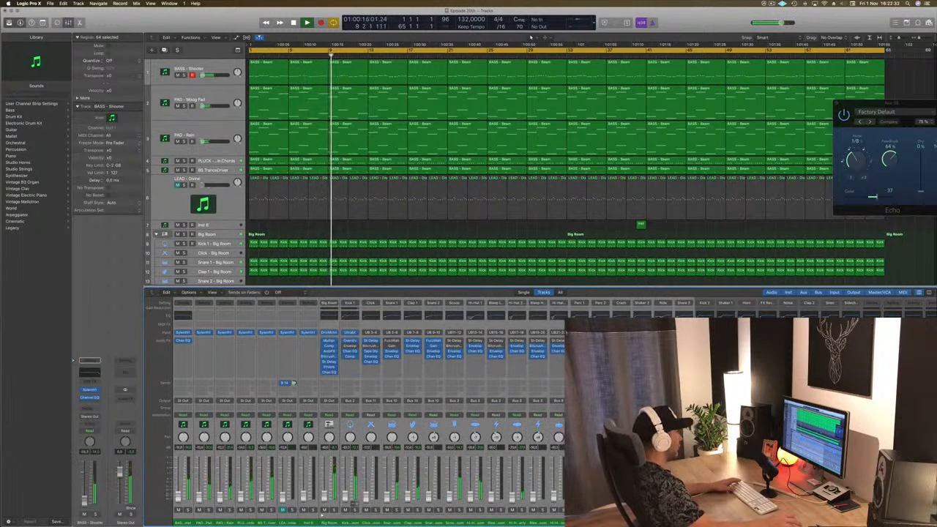
Select the Kick 1 - Big Room track, play it from the beginning and raise its volume fader
scroll(306, 228, "down", 2)
left_click(223, 231)
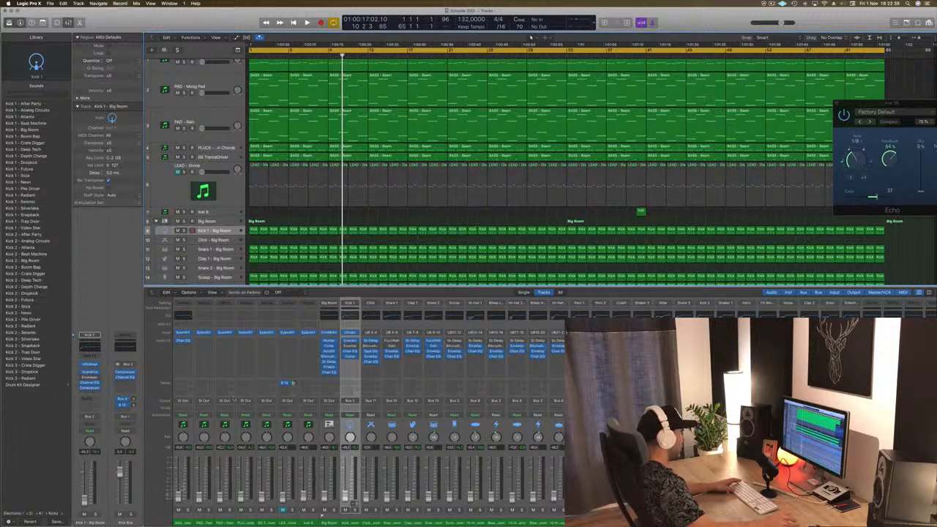
key("Return")
key("space")
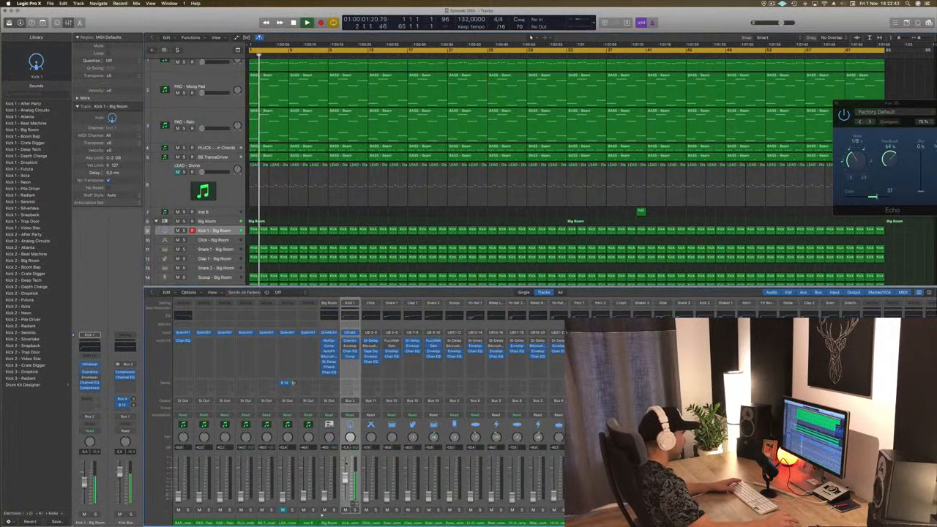
key("space")
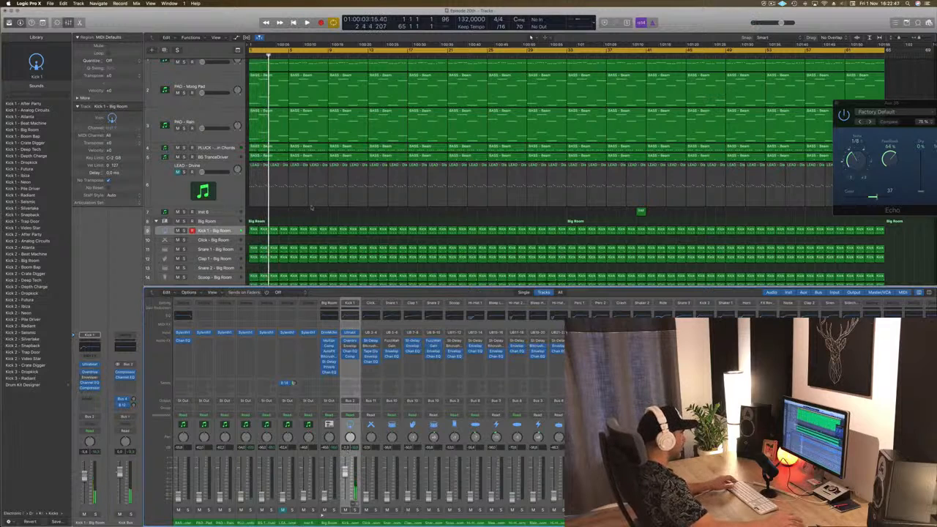
Raise the volume fader of the main Big Room drum track and play from the beginning
left_click(206, 220)
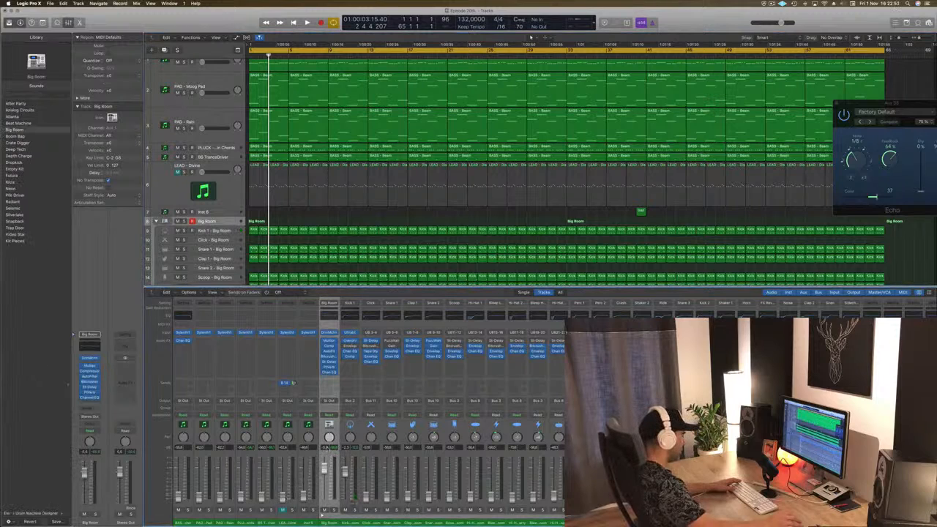
key("Return")
key("space")
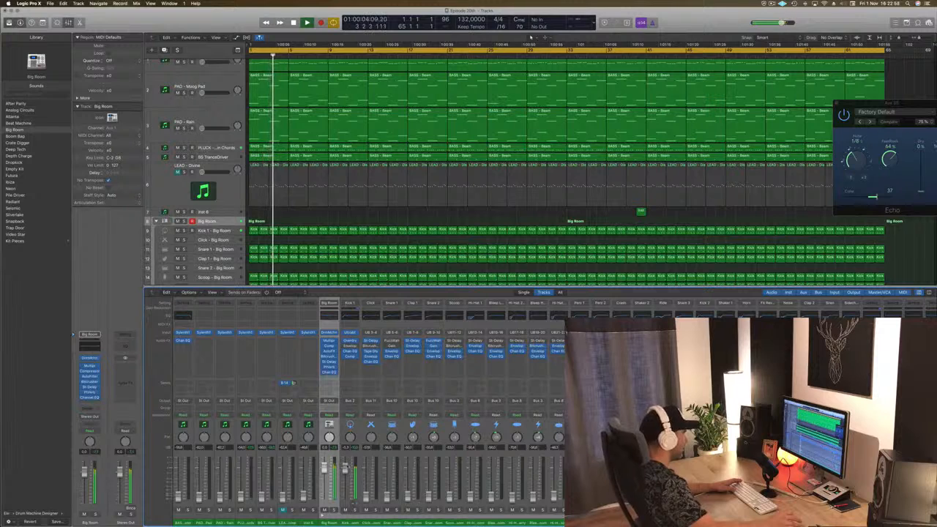
Add a send to Bus 20 on the Kick 1 channel, raise its level and set the receiving aux to No Output
key("Down")
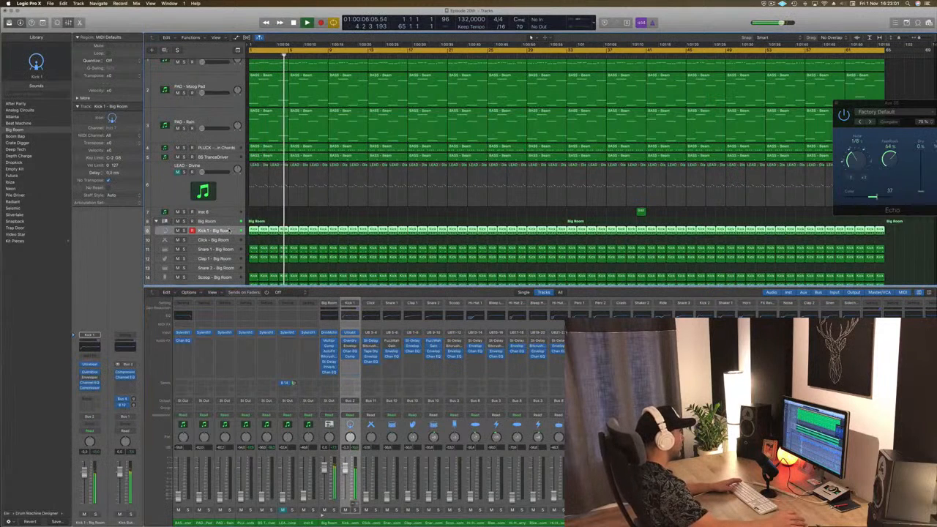
key("Return")
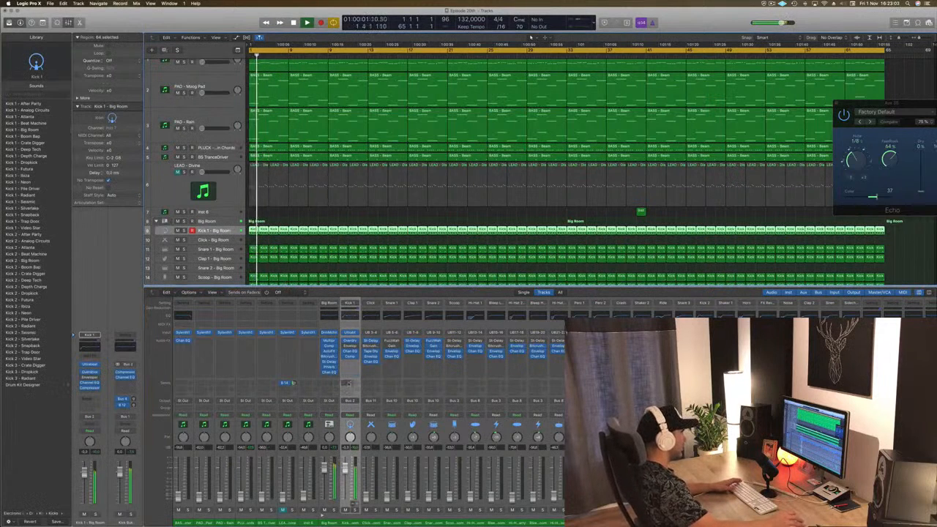
left_click(347, 382)
mouse_move(350, 395)
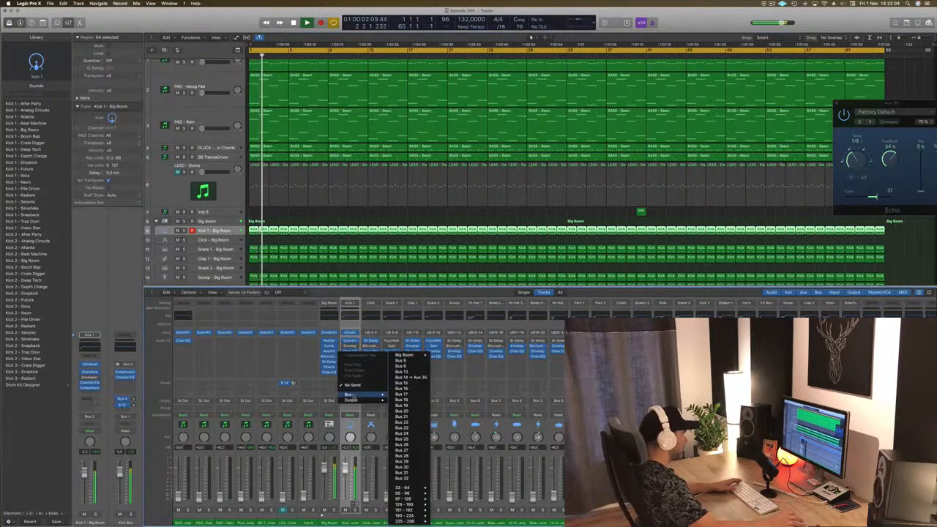
left_click(417, 412)
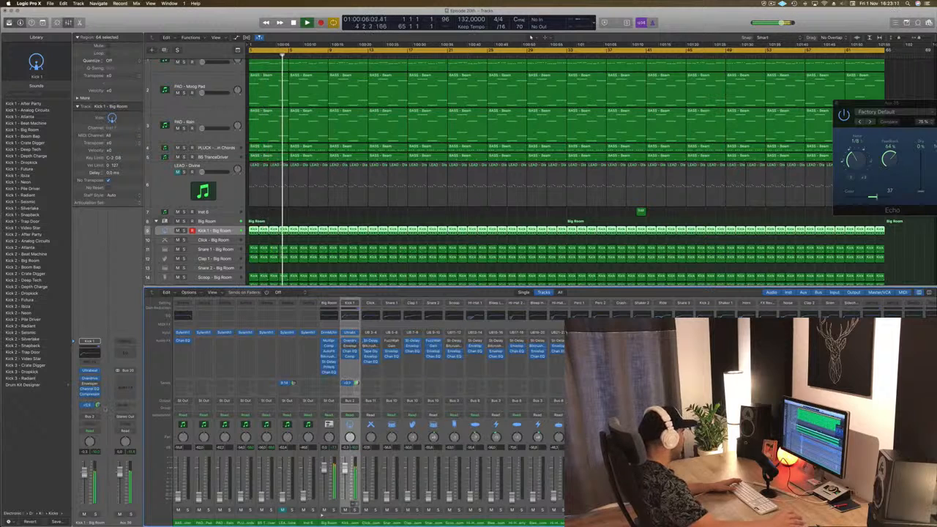
left_click(126, 417)
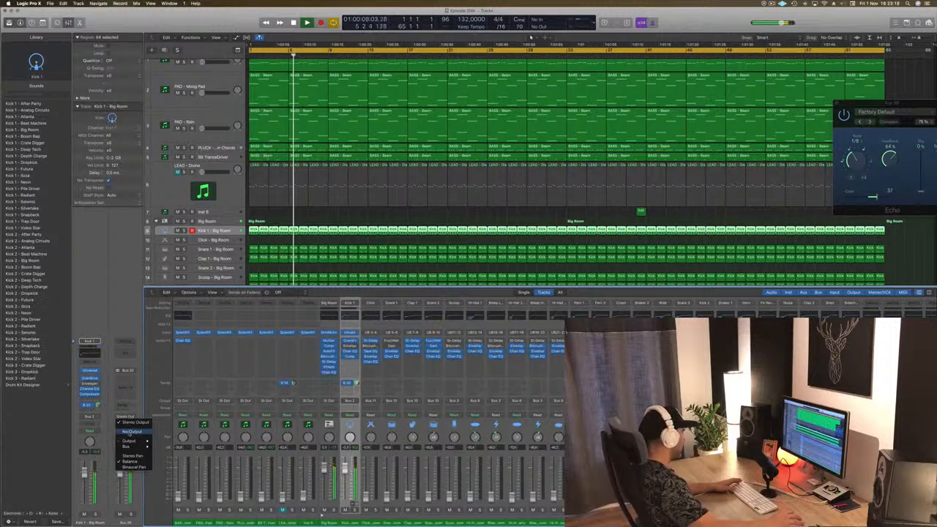
left_click(129, 431)
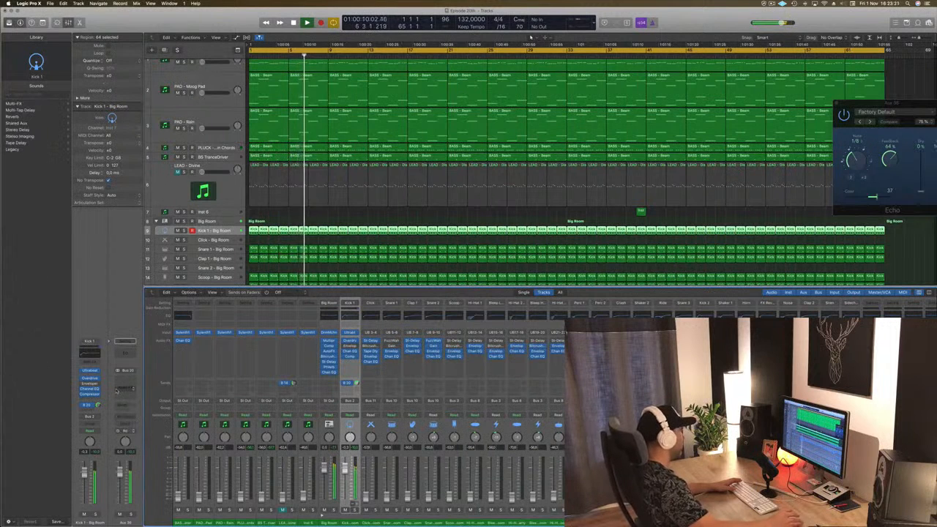
Raise the BASS - Shooter track's volume while playing it from the beginning with the kick
scroll(513, 146, "up", 1)
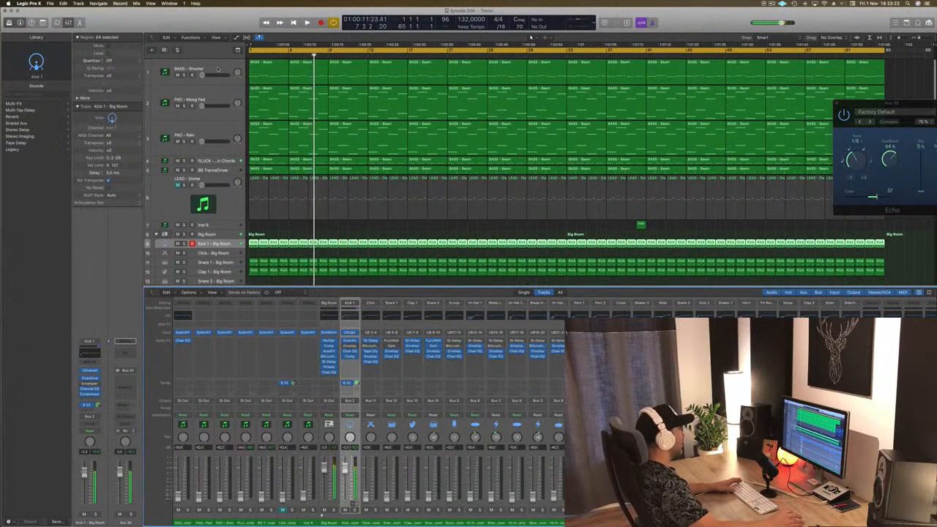
key("Return")
left_click(208, 76)
left_click_drag(209, 76, 215, 76)
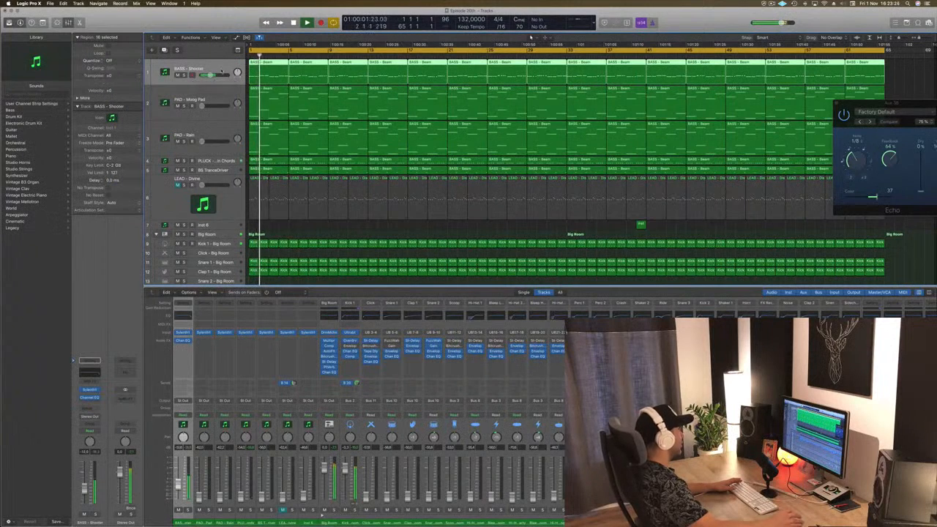
key("space")
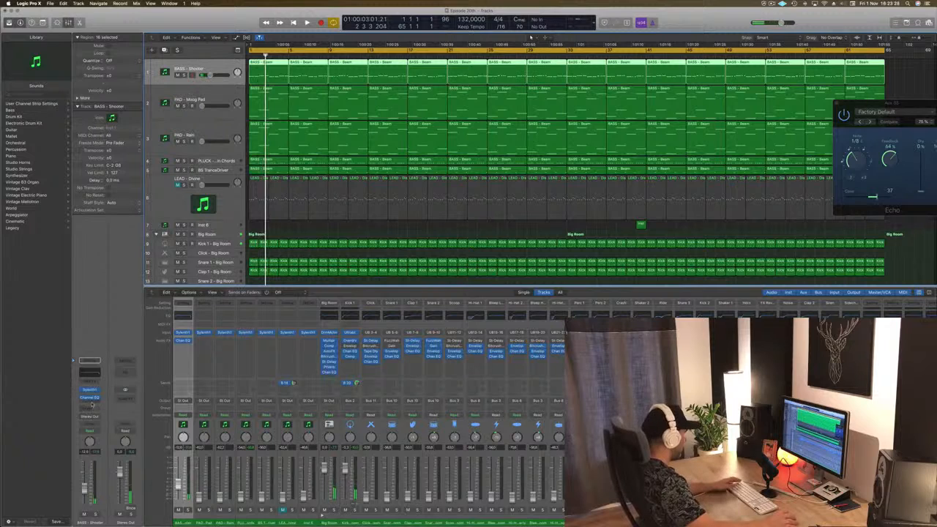
Insert a stereo Compressor on the BASS - Shooter channel and set its side chain to Bus 20
left_click(92, 404)
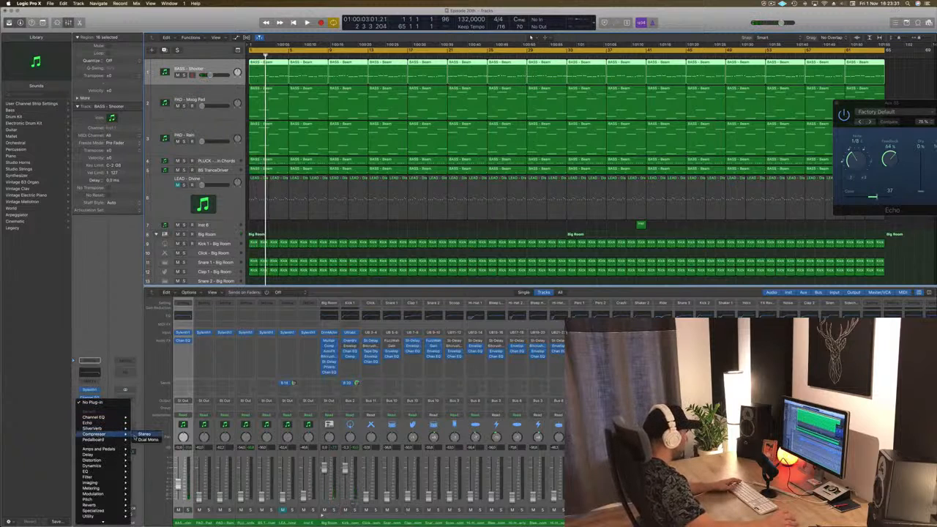
left_click(144, 435)
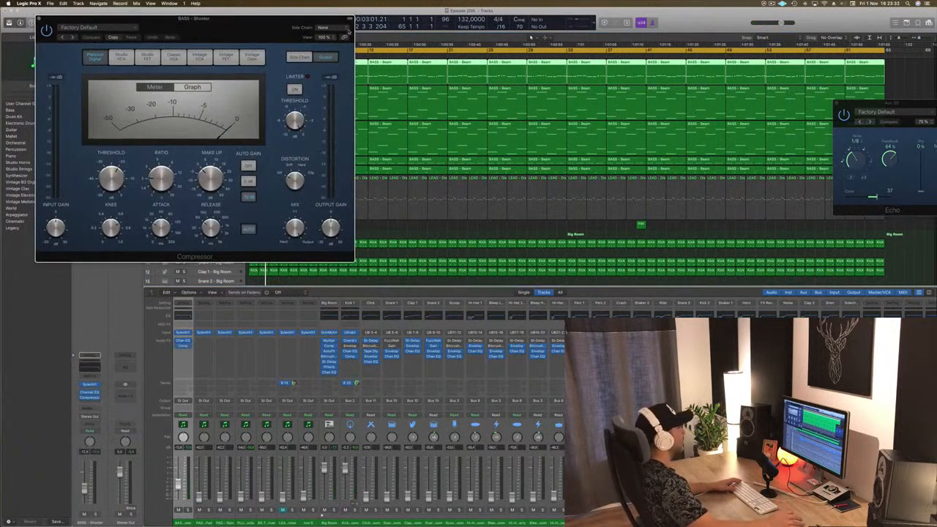
mouse_move(329, 48)
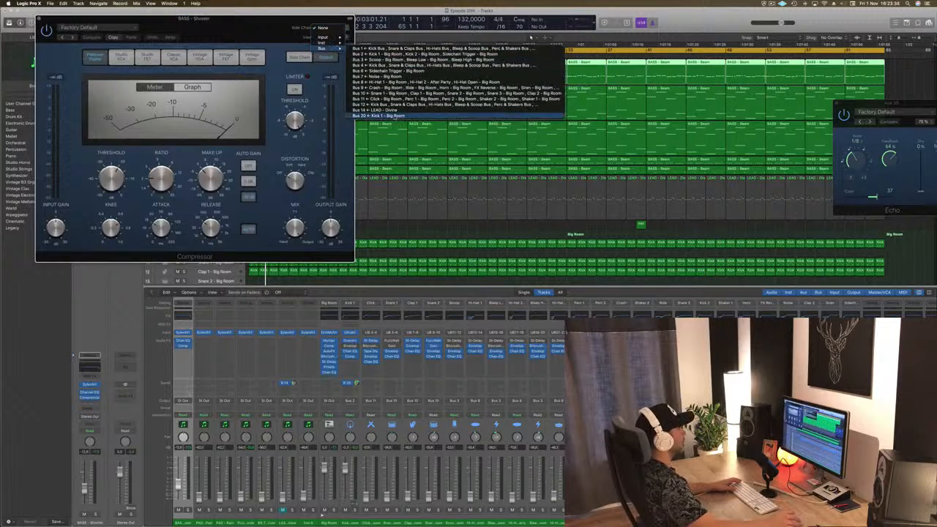
left_click(381, 116)
Play the side-chained bass with the kick, raise the BASS - Shooter volume slightly and close the Compressor
left_click_drag(229, 35, 422, 53)
key("space")
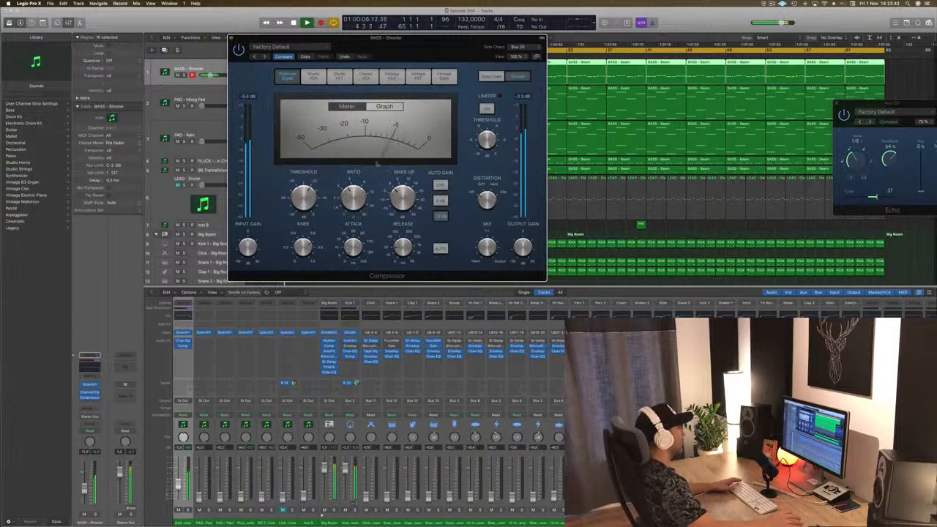
left_click_drag(419, 34, 570, 53)
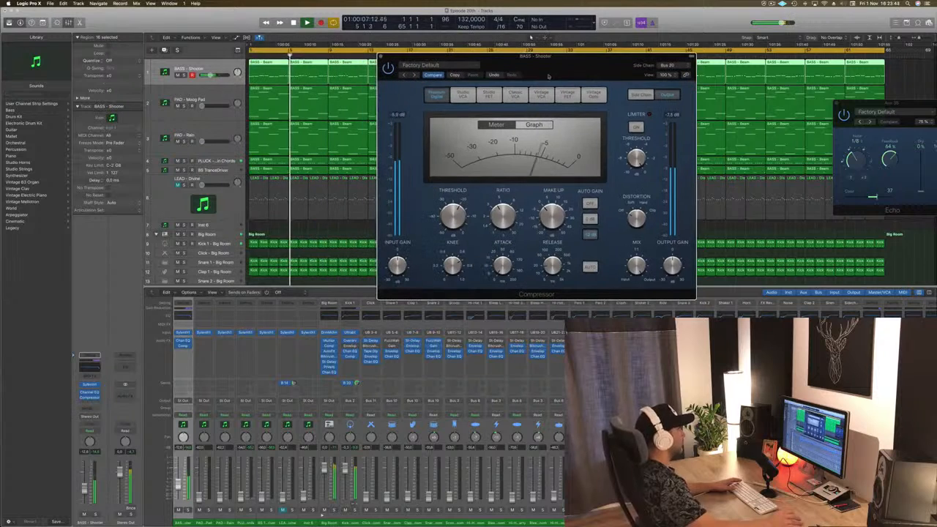
left_click(531, 37)
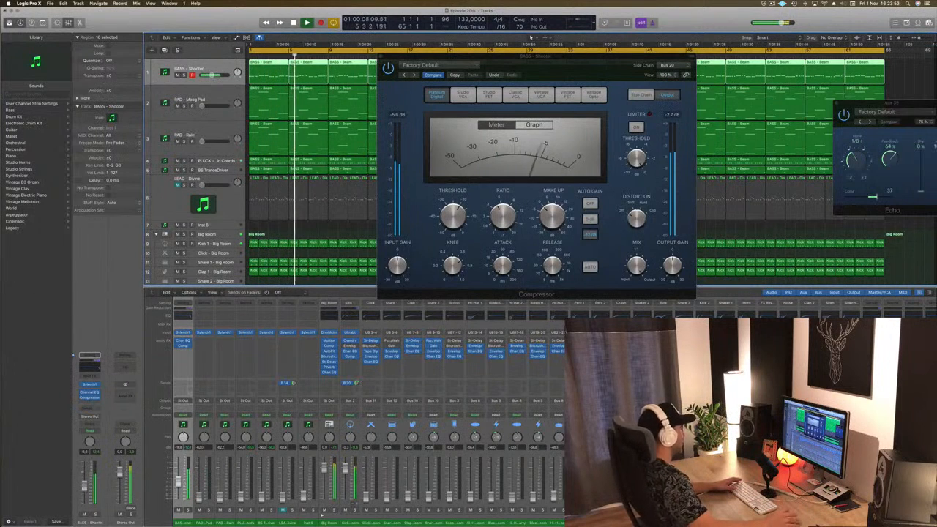
left_click_drag(388, 59, 353, 64)
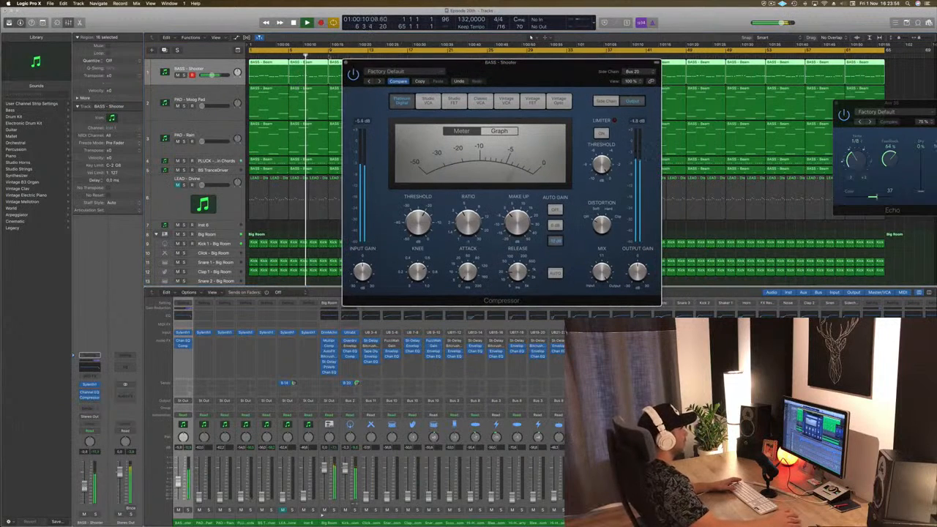
left_click(347, 62)
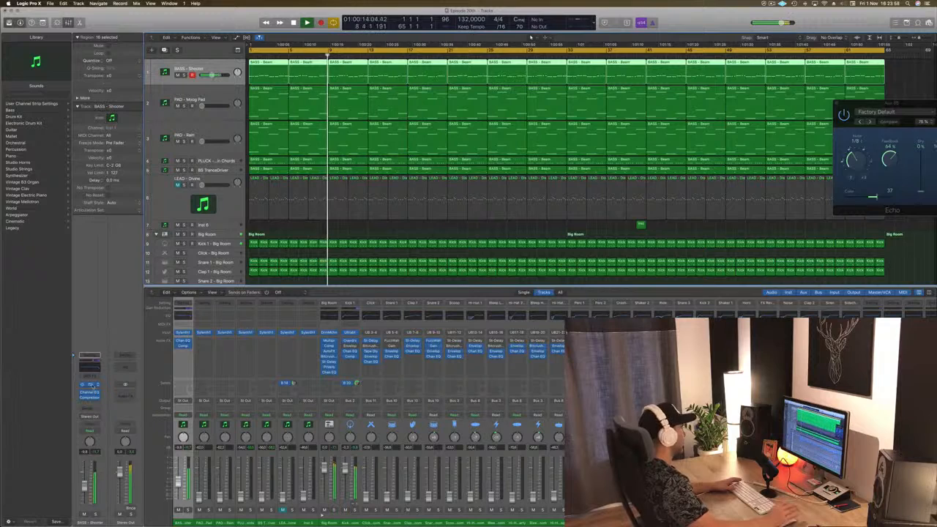
Adjust the filter control cutoff of the BASS - Shooter patch in Sylenth1 and close the synth window
left_click(89, 384)
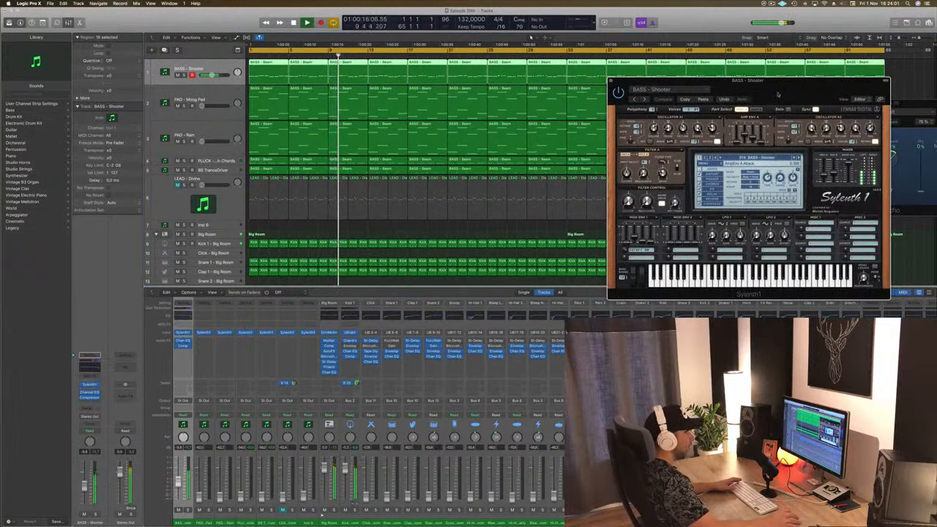
left_click_drag(775, 97, 604, 139)
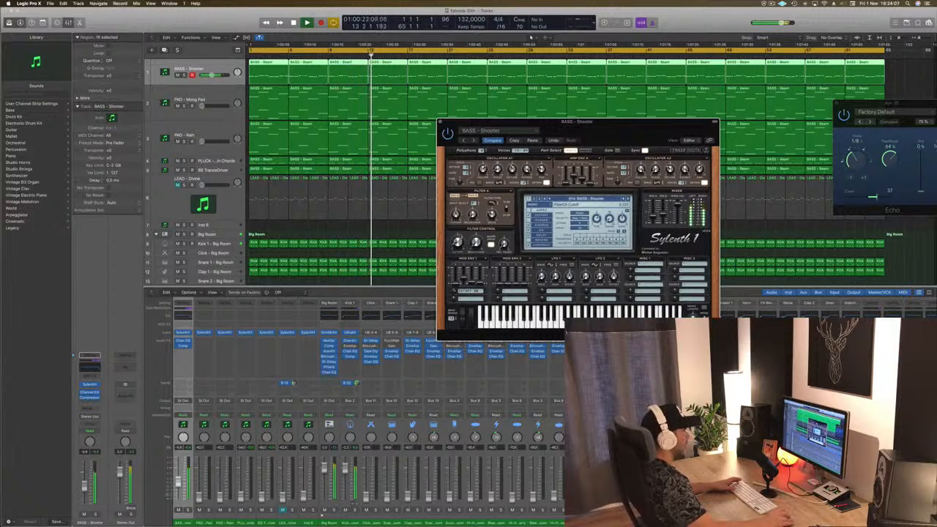
left_click_drag(606, 134, 534, 124)
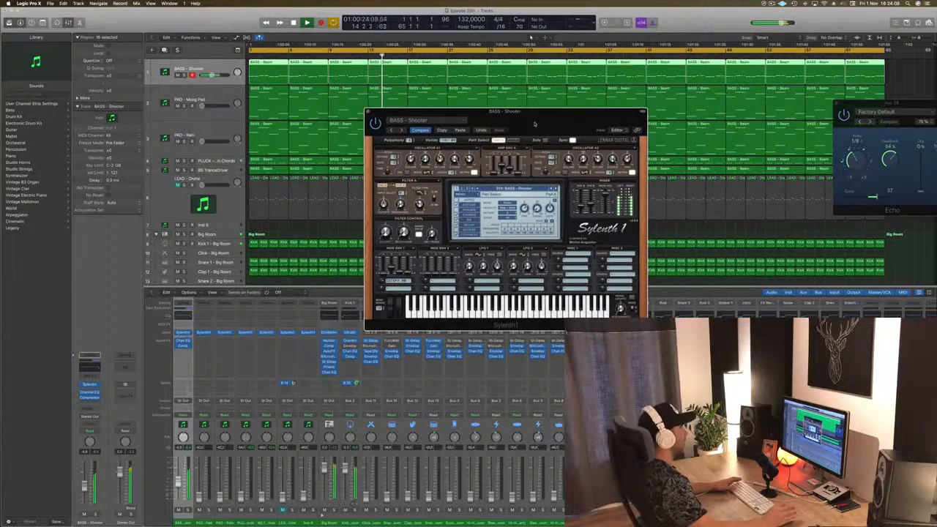
left_click(369, 113)
Restart playback from the beginning and raise the volume faders of Snare 1 and Clap 1
key("Return")
scroll(564, 168, "down", 2)
scroll(564, 168, "down", 2)
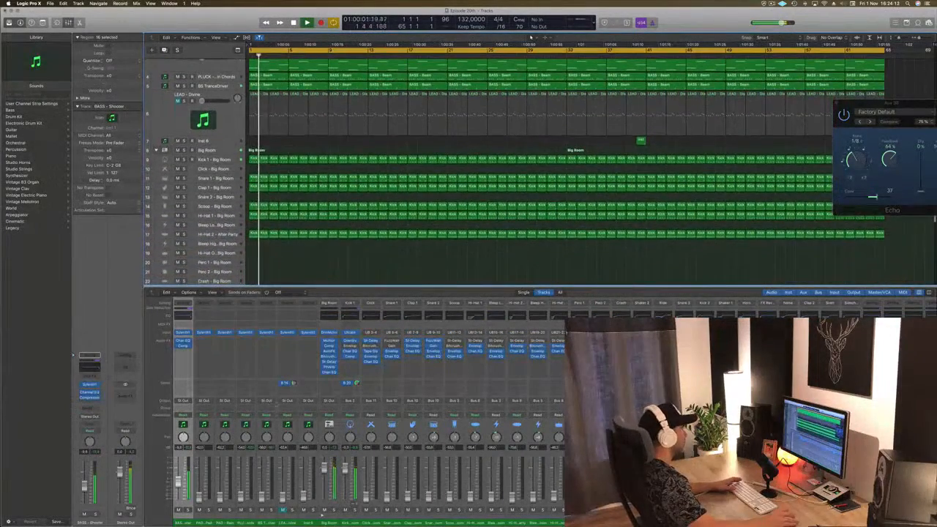
key("Return")
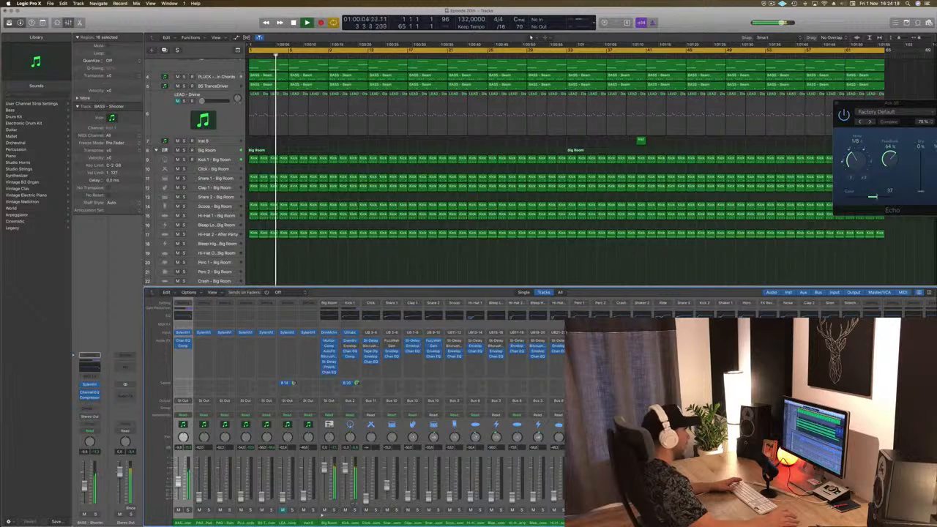
left_click(212, 178)
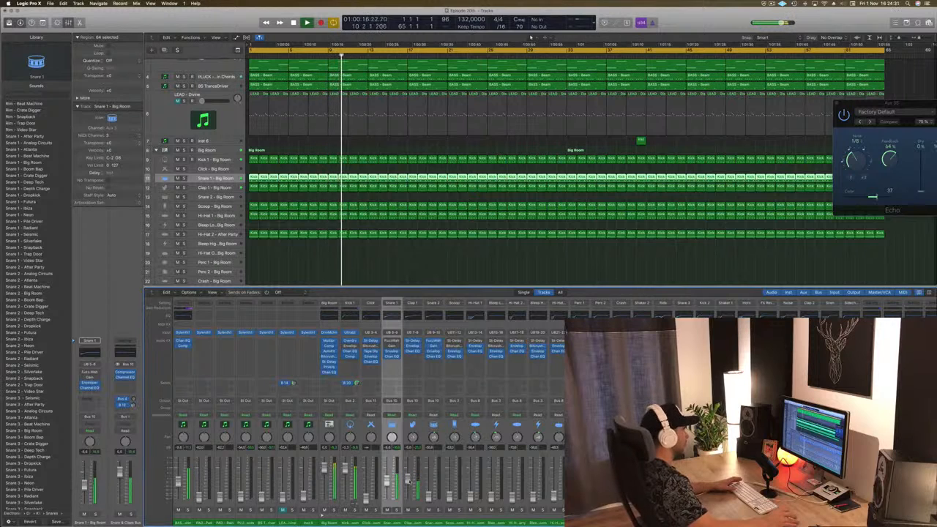
Enable the low-cut band in Clap 1's Channel EQ, close it, and raise the Scoop fader, replaying from the beginning
left_click(414, 317)
left_click(46, 54)
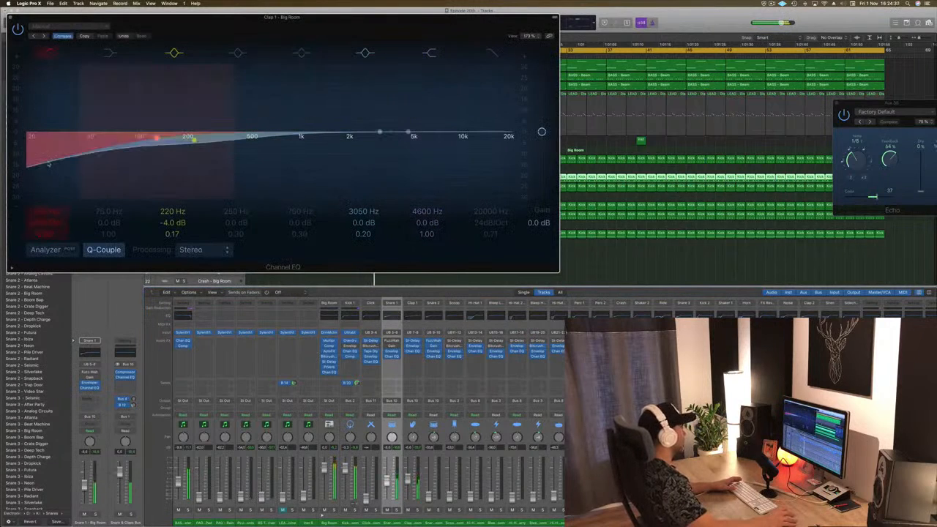
left_click(10, 19)
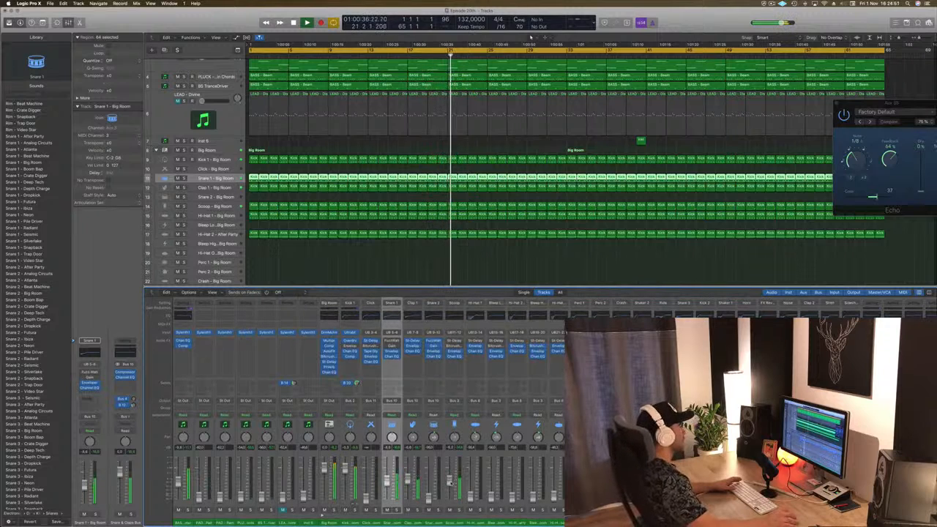
key("Return")
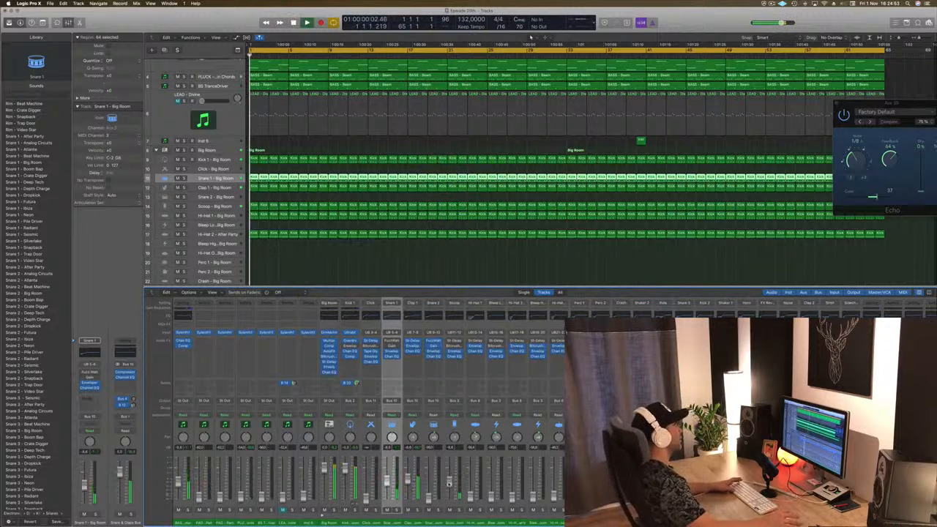
Restart playback from the beginning and raise the volume faders of Hi-Hat 1 and Hi-Hat 2
key("space")
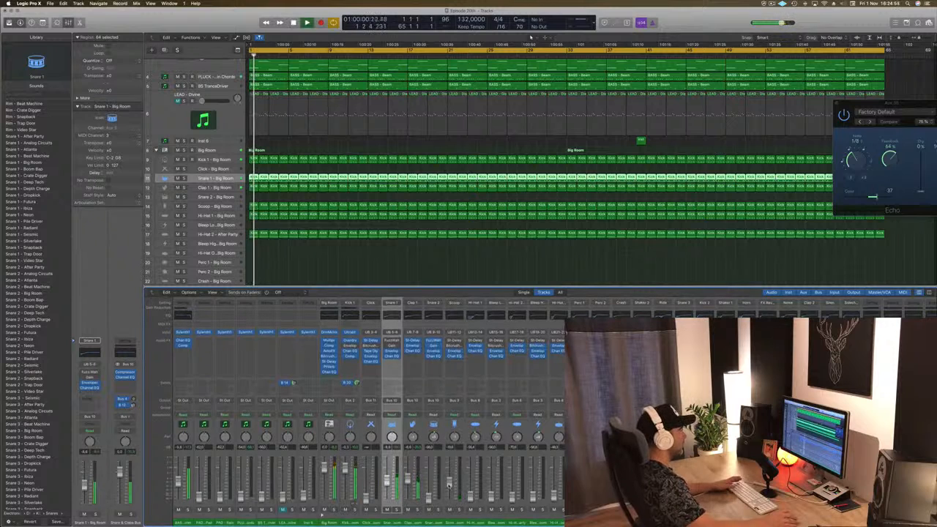
key("Return")
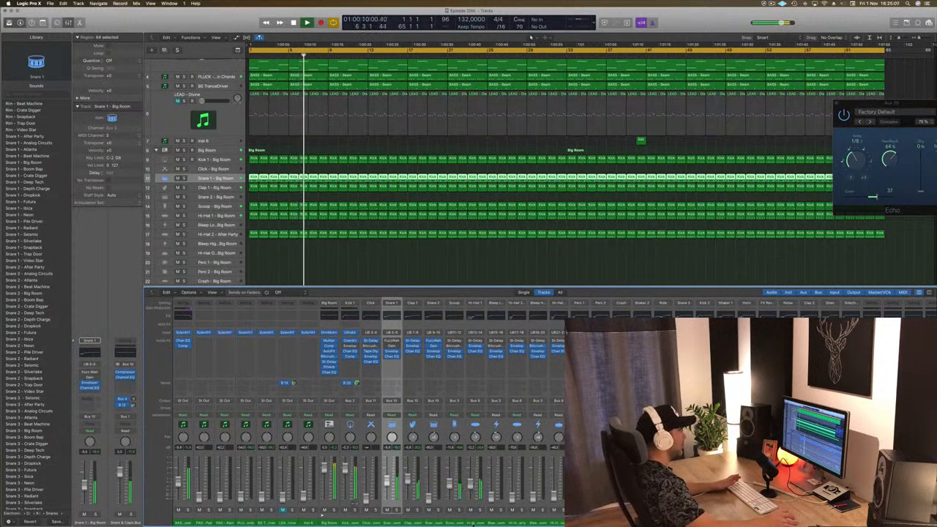
key("Down")
key("Down")
key("Down")
key("Down")
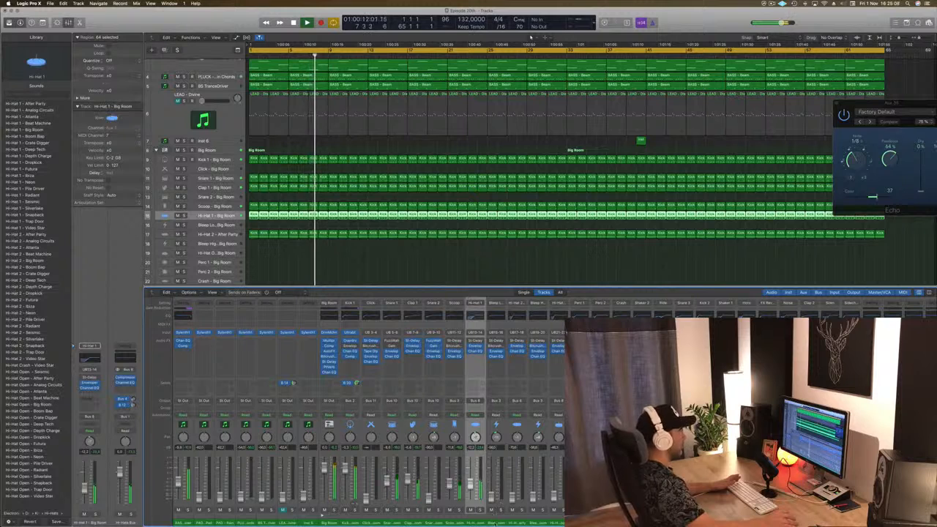
key("Down")
key("Down")
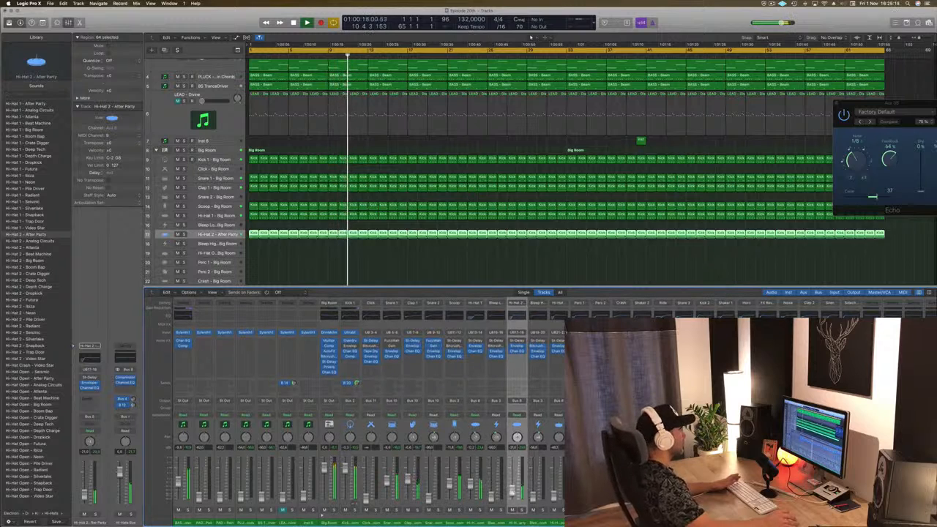
Go through the remaining Big Room drum tracks, raising the faders of Shaker 2, Ride and Snare 3 during playback
scroll(564, 169, "down", 5)
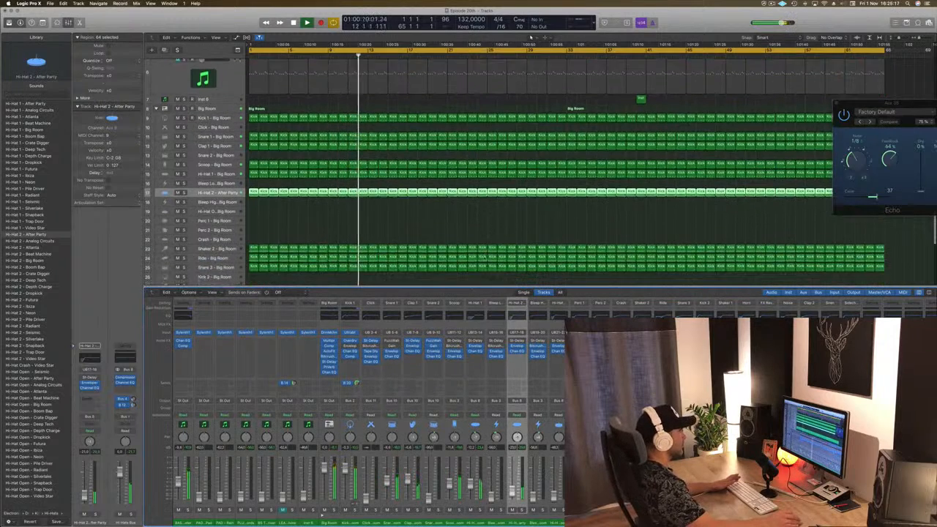
key("Down")
key("Down")
key("Down")
key("Down")
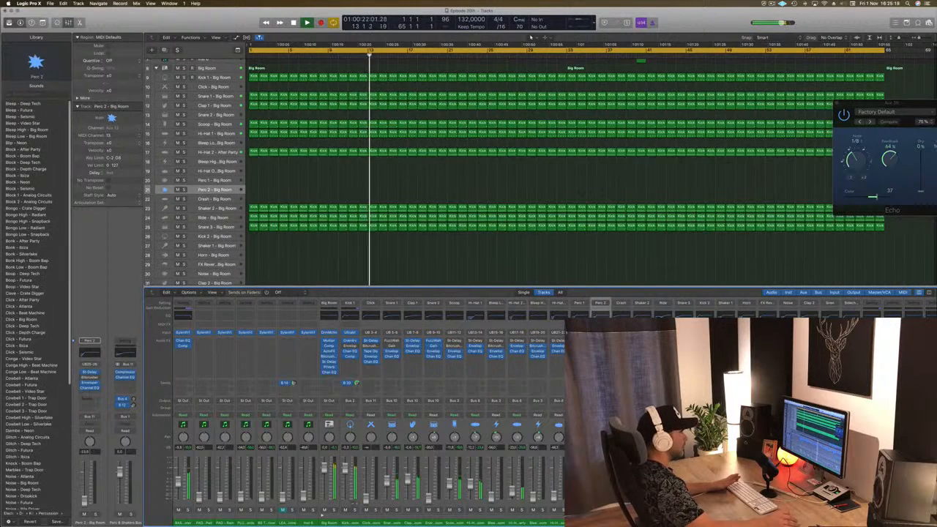
key("Down")
key("Down")
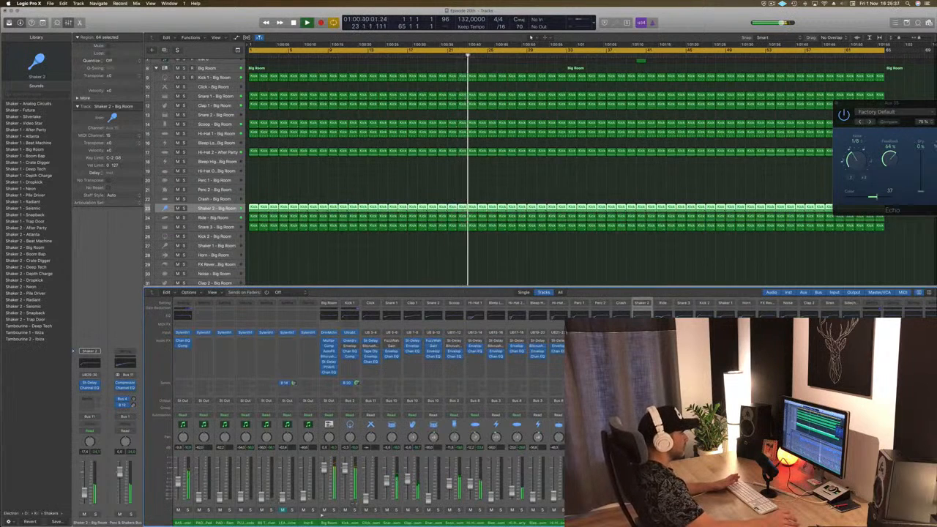
key("Down")
key("Down")
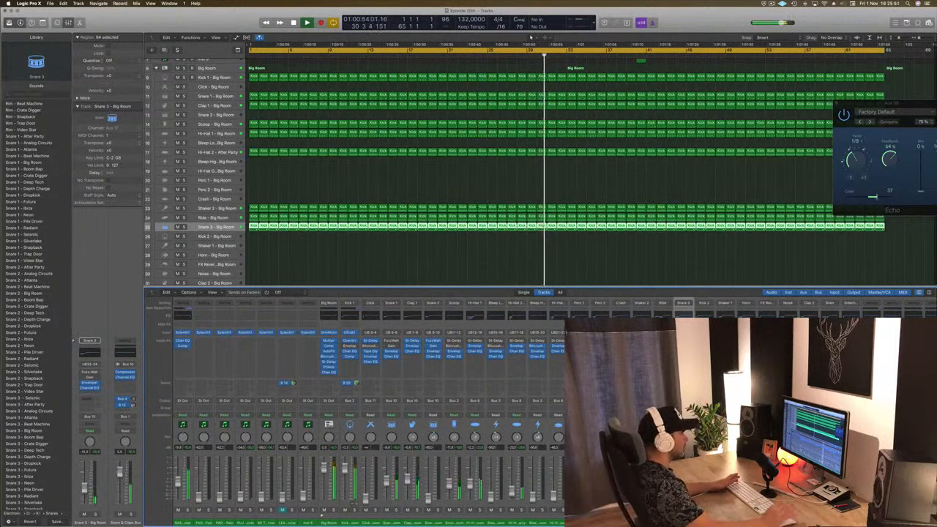
Insert a stereo Compressor on the PAD - Moog Pad track and move its window clear of the track headers
scroll(531, 36, "up", 10)
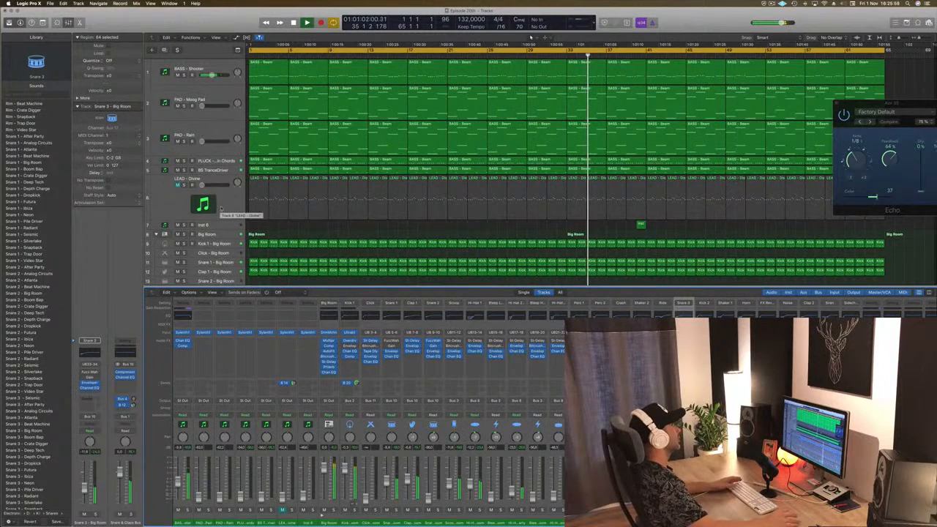
left_click(221, 208)
left_click(211, 102)
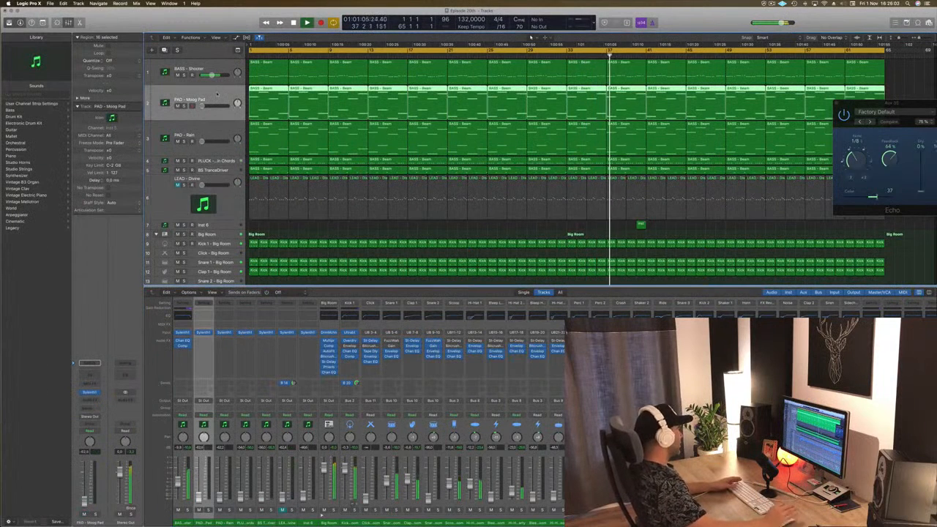
left_click(89, 399)
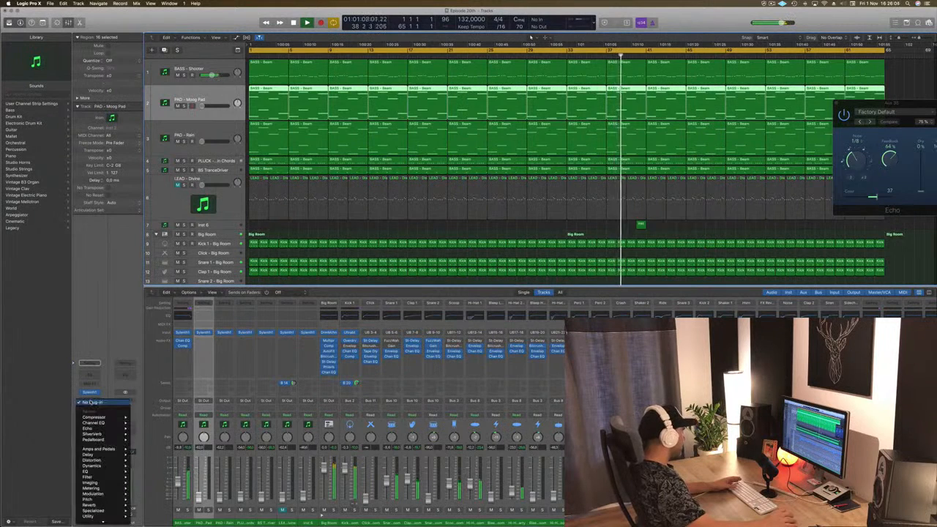
left_click(146, 417)
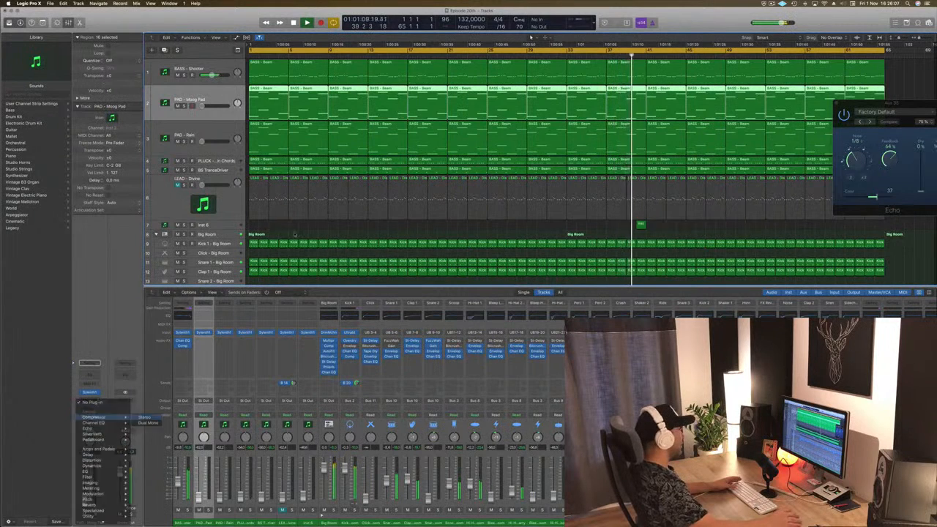
left_click_drag(287, 28, 731, 154)
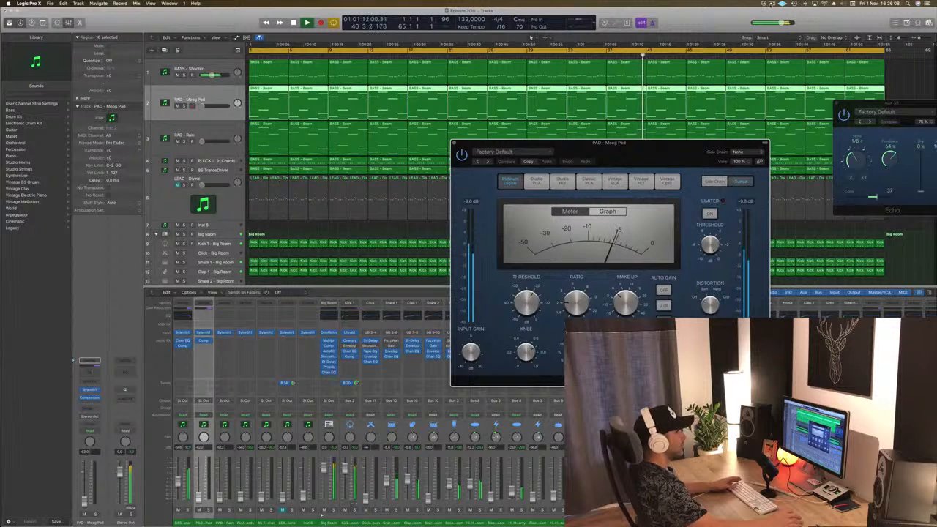
Set the Moog Pad Compressor's side chain to Bus 20 from Kick 1, and raise the pad's volume fader
left_click(771, 3)
left_click(607, 145)
left_click_drag(607, 145, 492, 150)
left_click(626, 156)
mouse_move(636, 176)
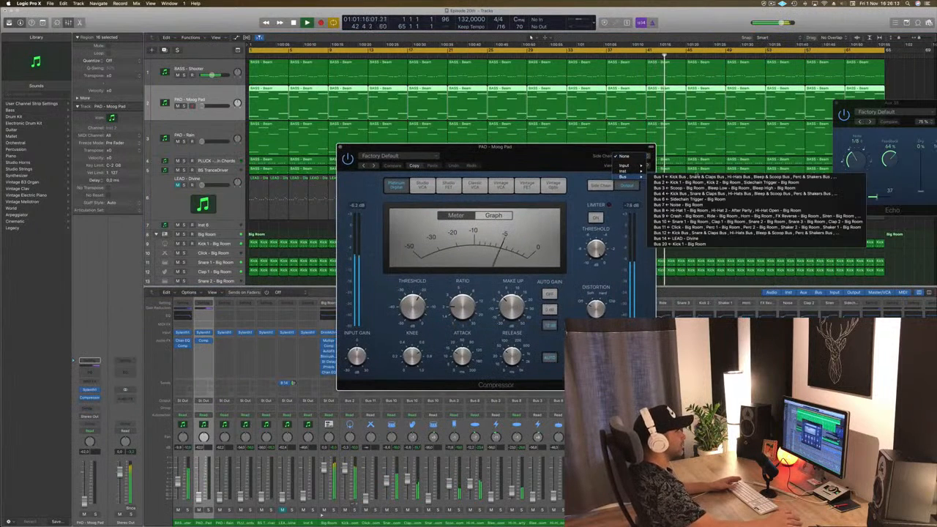
left_click(681, 244)
left_click_drag(513, 147, 545, 135)
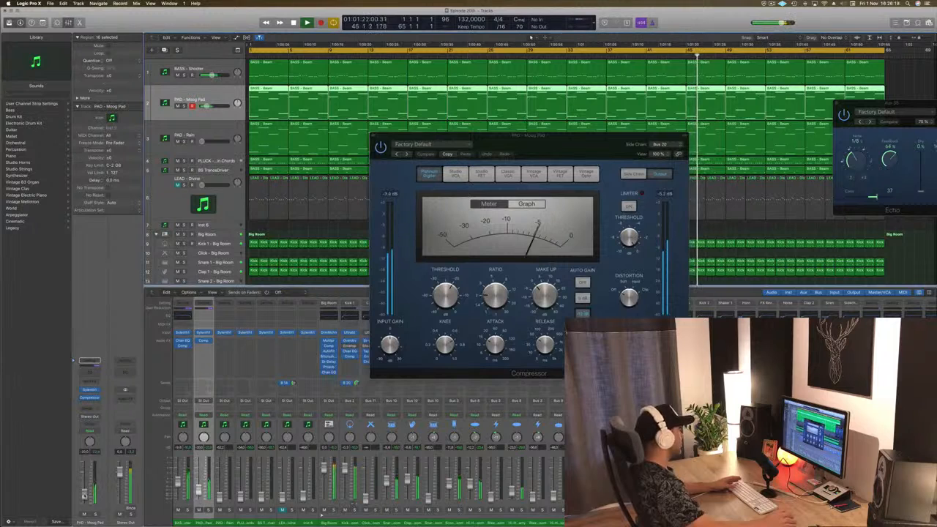
Add a Channel EQ to PAD - Moog Pad, enable its low cut around 100 Hz, and close the EQ
key("e")
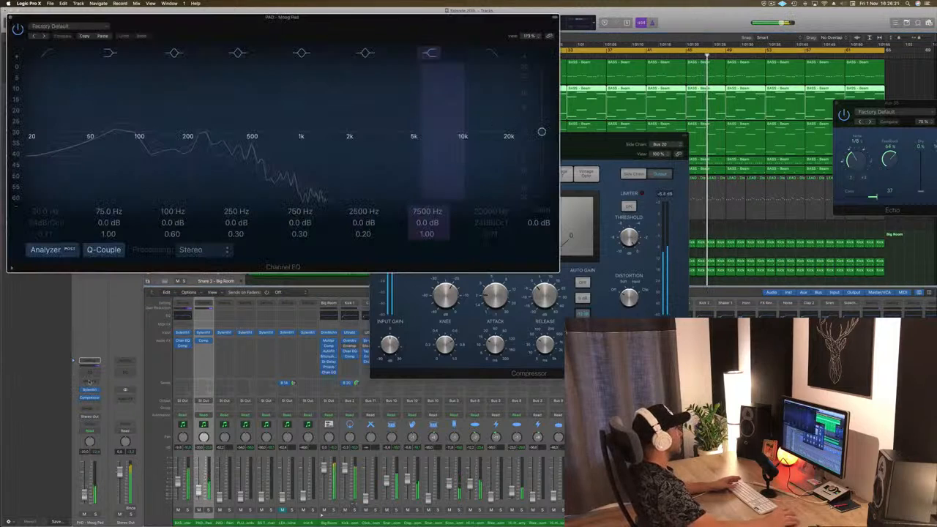
left_click(169, 3)
left_click(133, 21)
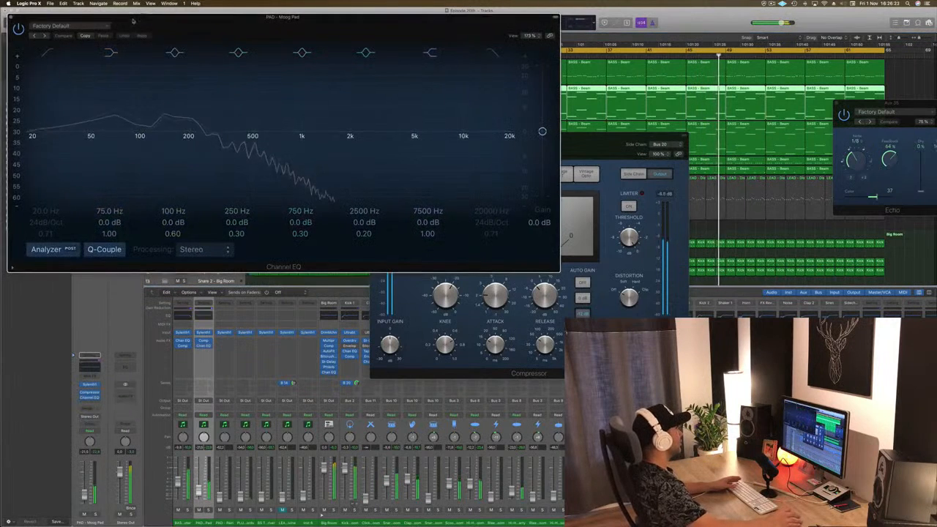
left_click_drag(133, 21, 230, 41)
left_click_drag(129, 152, 249, 161)
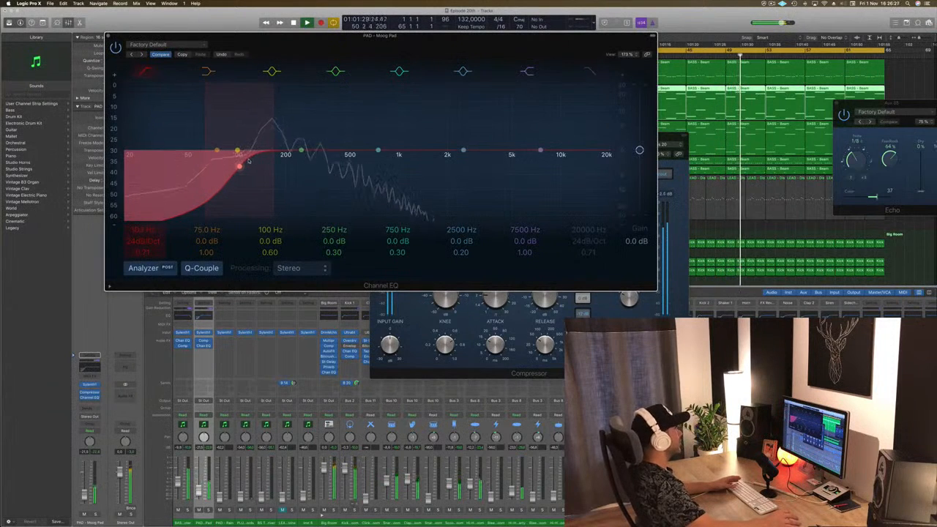
key("super+w")
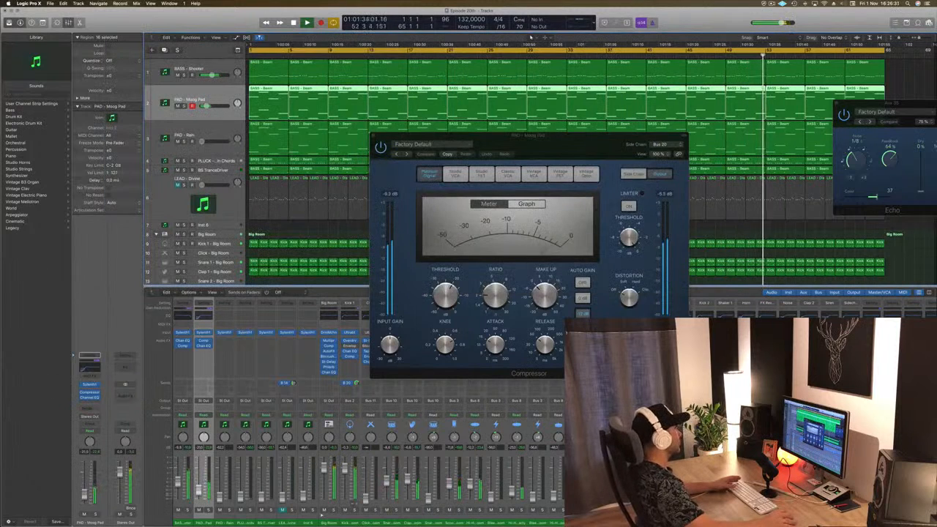
Adjust the Moog Pad patch's filter cutoff in Sylenth1, close the synth, and raise the PAD - Rain volume to about -17 dB
key("v")
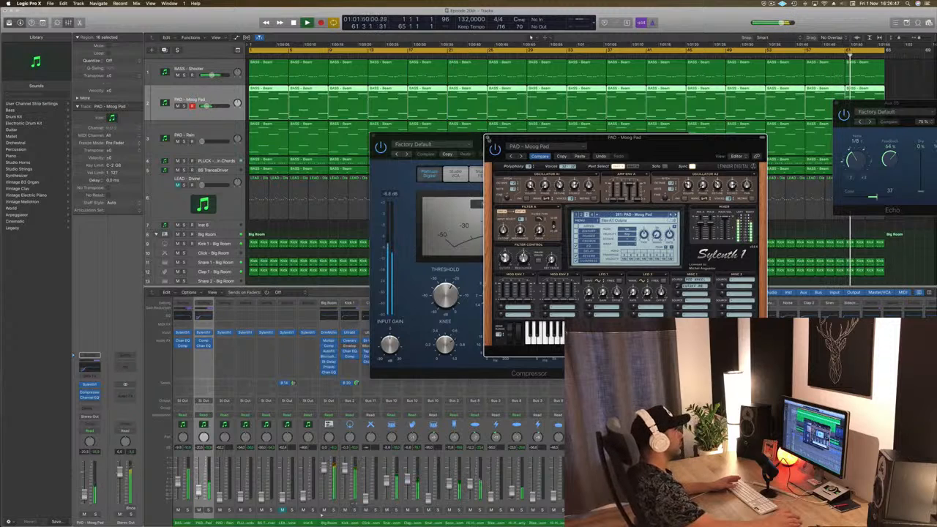
key("super+w")
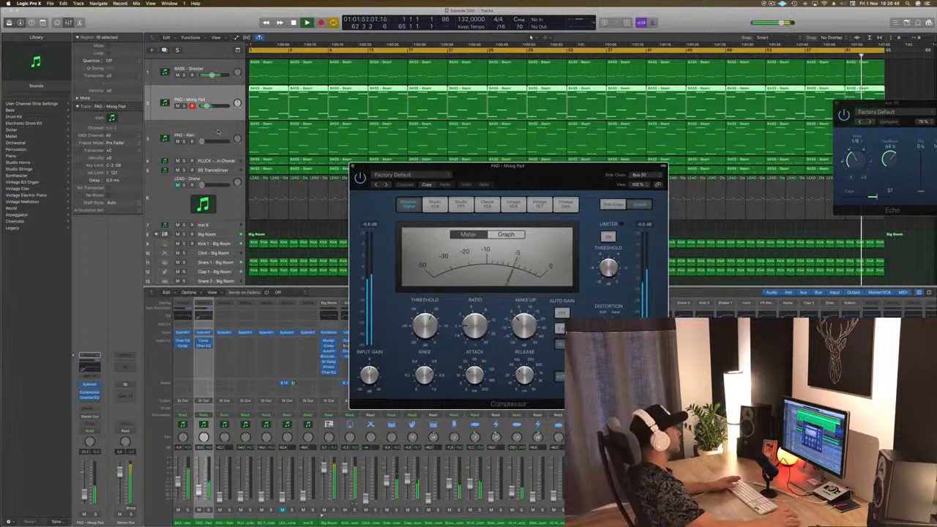
left_click(218, 132)
left_click_drag(203, 140, 205, 141)
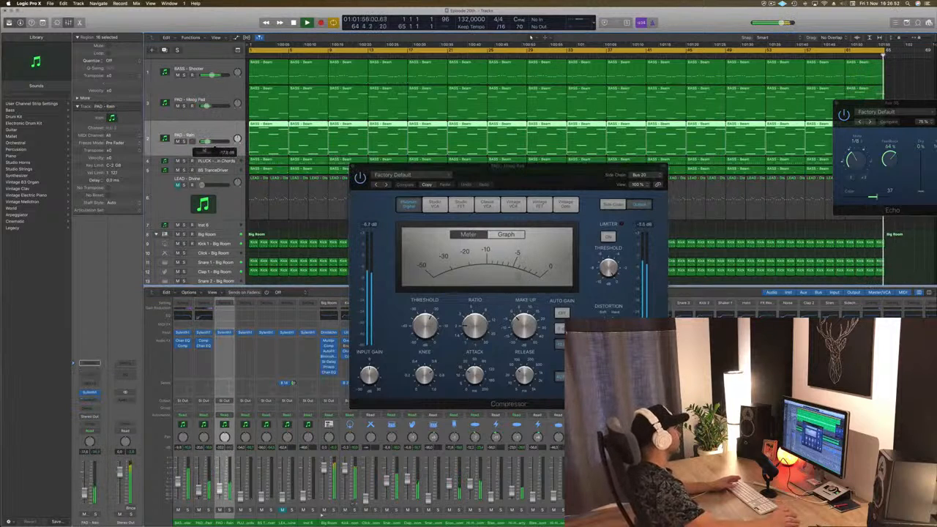
Show the Moog Pad Compressor's graph, lower its threshold and set the attack to 4.5 ms for stronger side-chaining, then close it
left_click(202, 107)
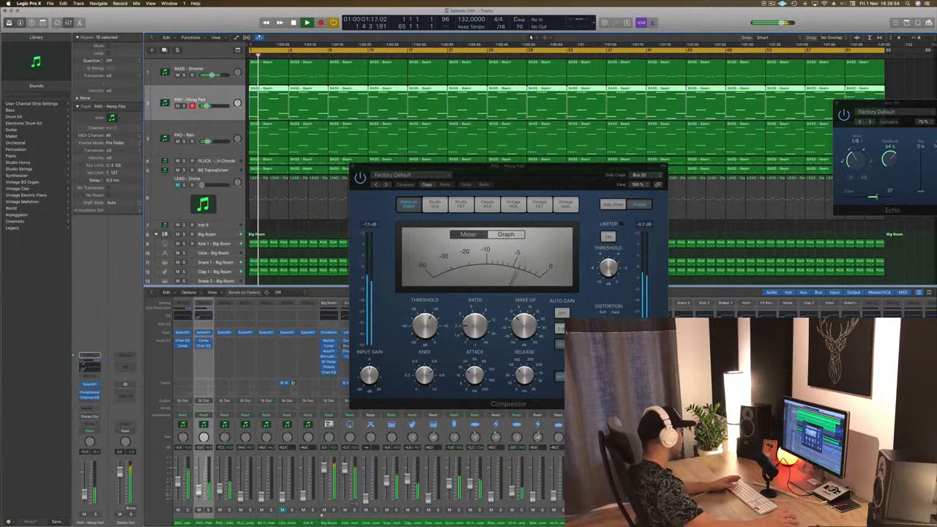
key("v")
key("v")
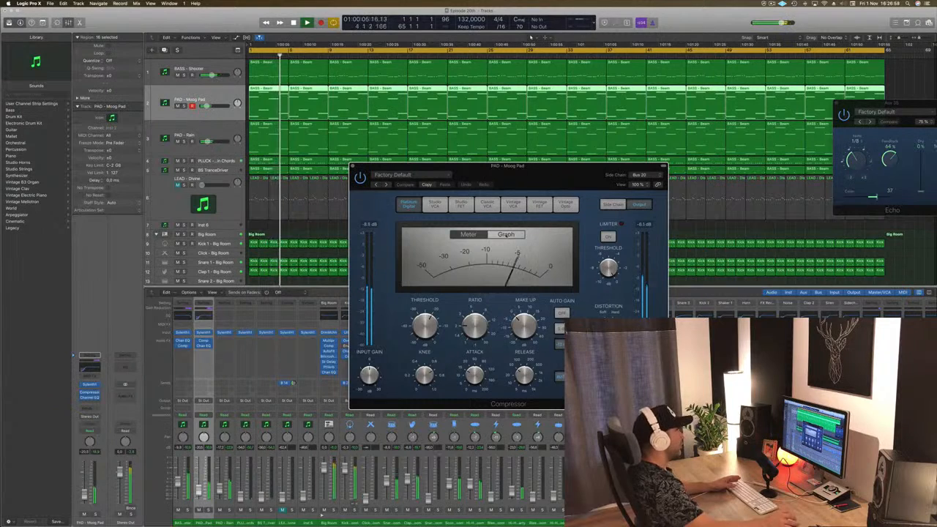
left_click(519, 233)
left_click_drag(425, 326, 425, 322)
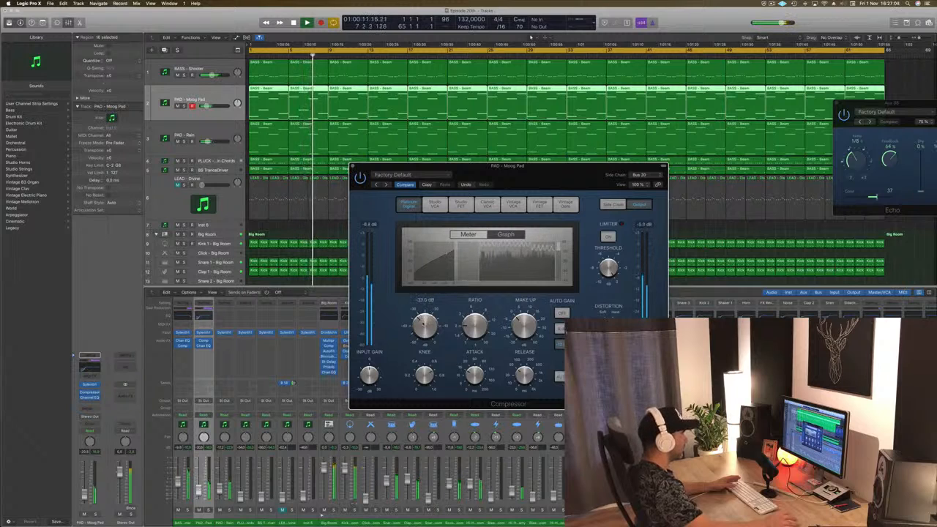
left_click_drag(425, 326, 425, 326)
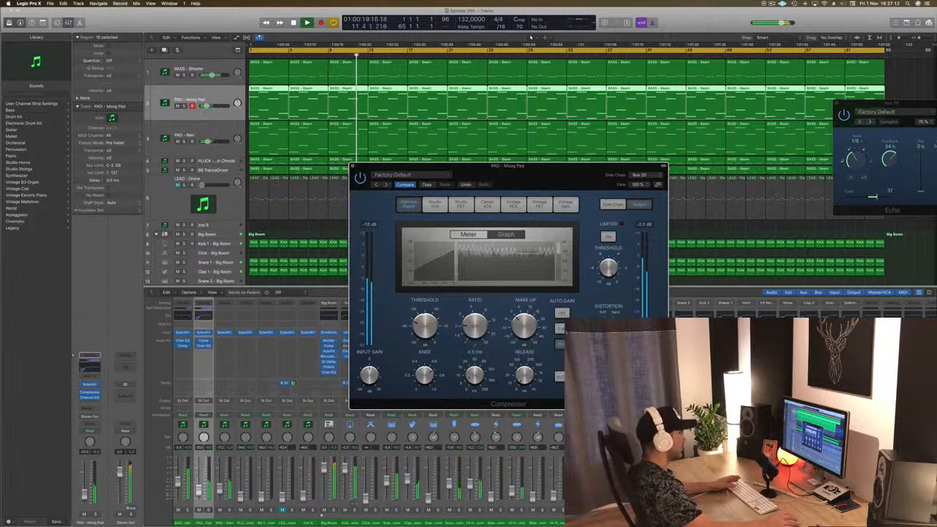
left_click(468, 234)
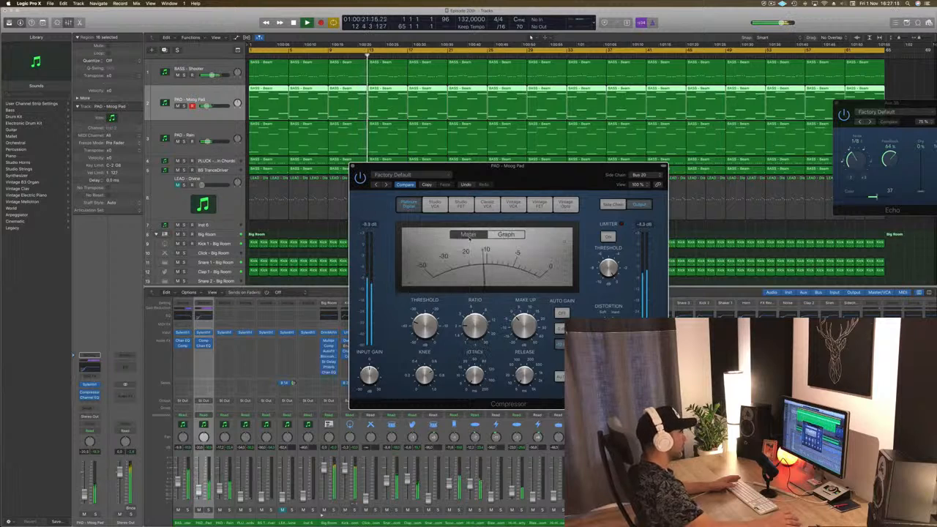
left_click(468, 233)
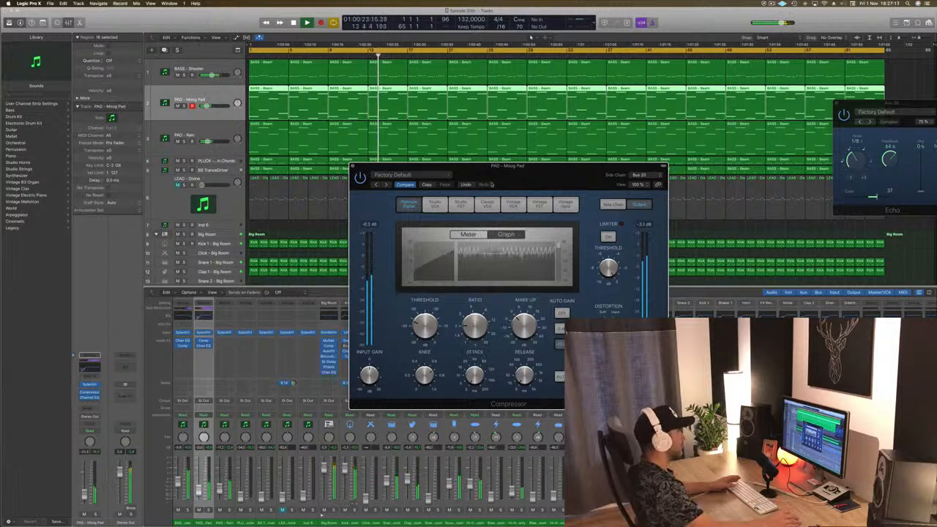
key("super+w")
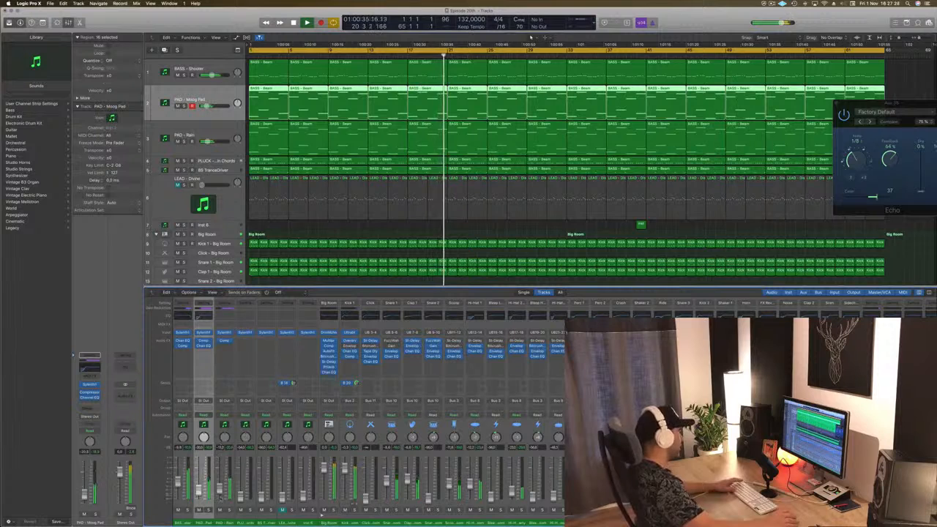
Open the side-chained Compressor on PAD - Rain, and adjust the filter cutoff of its Sylenth1 patch
key("Down")
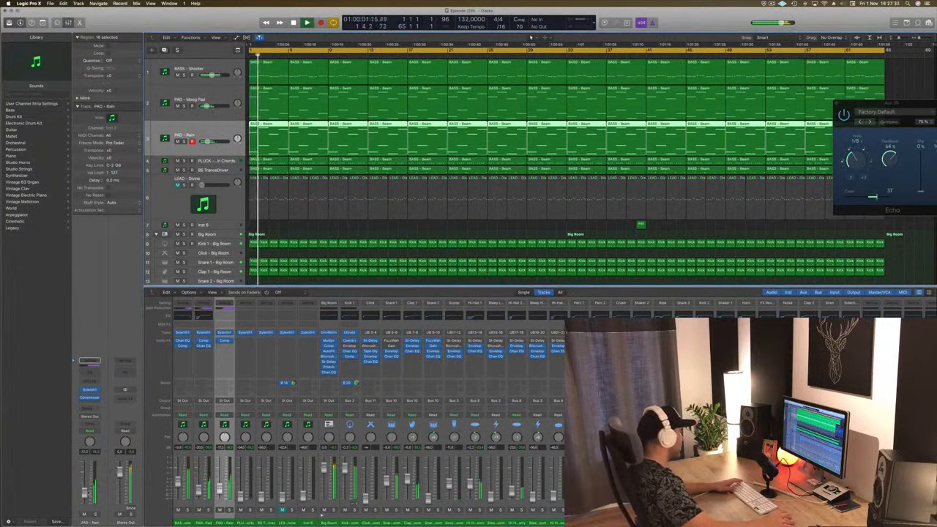
left_click(89, 396)
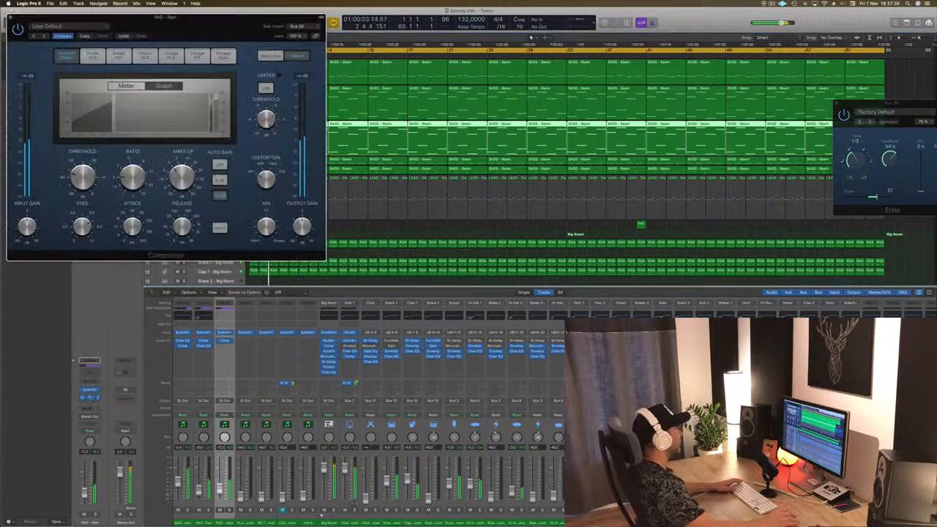
left_click_drag(152, 18, 740, 101)
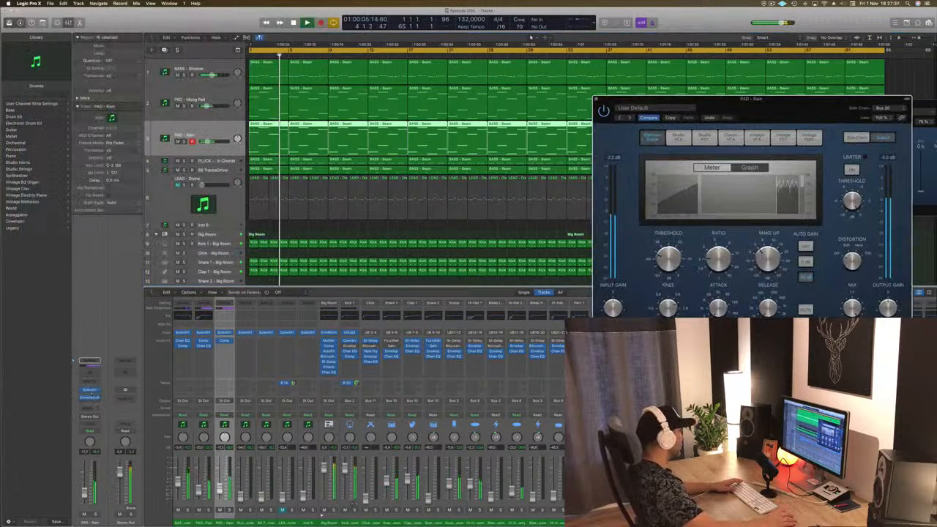
left_click(90, 390)
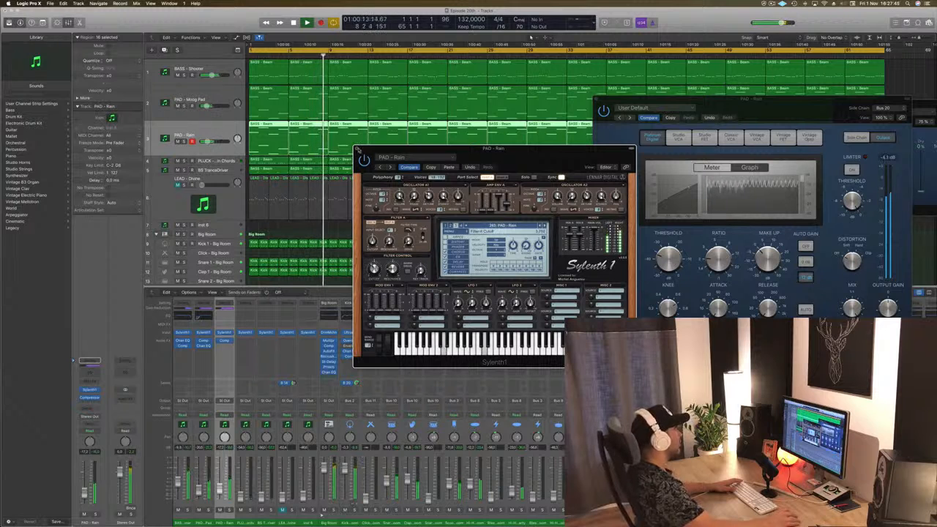
left_click(359, 151)
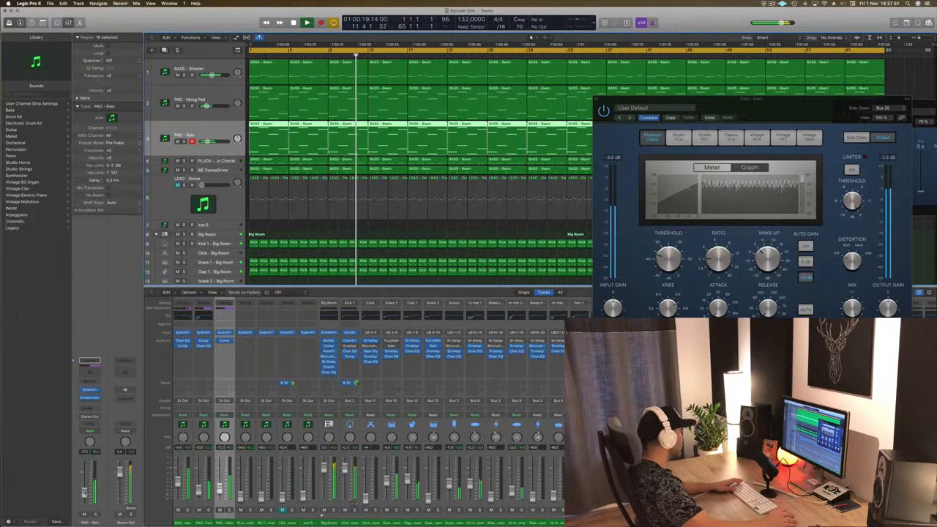
Add a Channel EQ to PAD - Rain, enable its low cut at 112 Hz, and close the EQ
key("e")
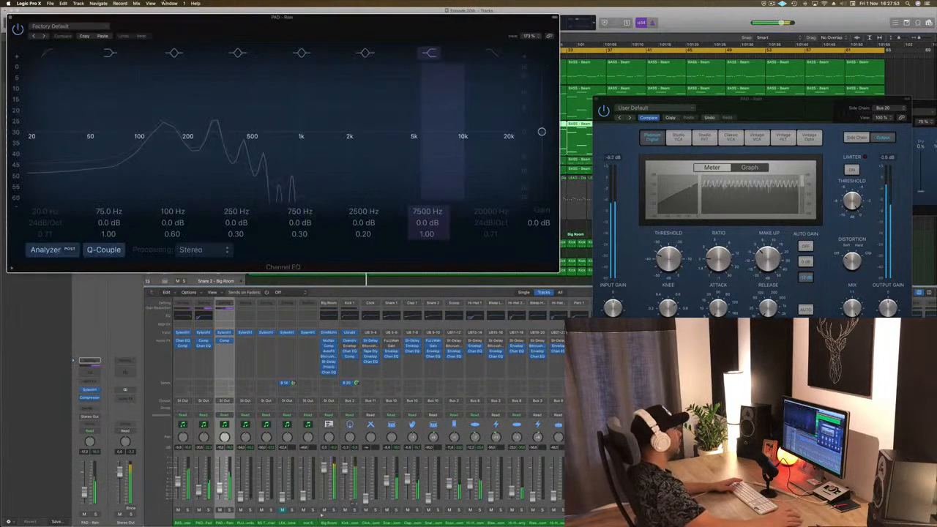
left_click_drag(30, 136, 147, 132)
left_click(17, 28)
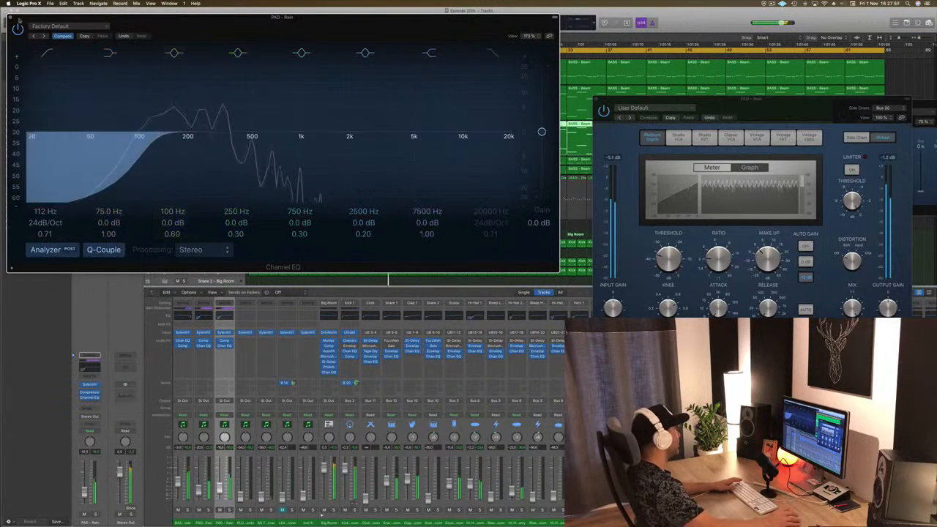
left_click(10, 19)
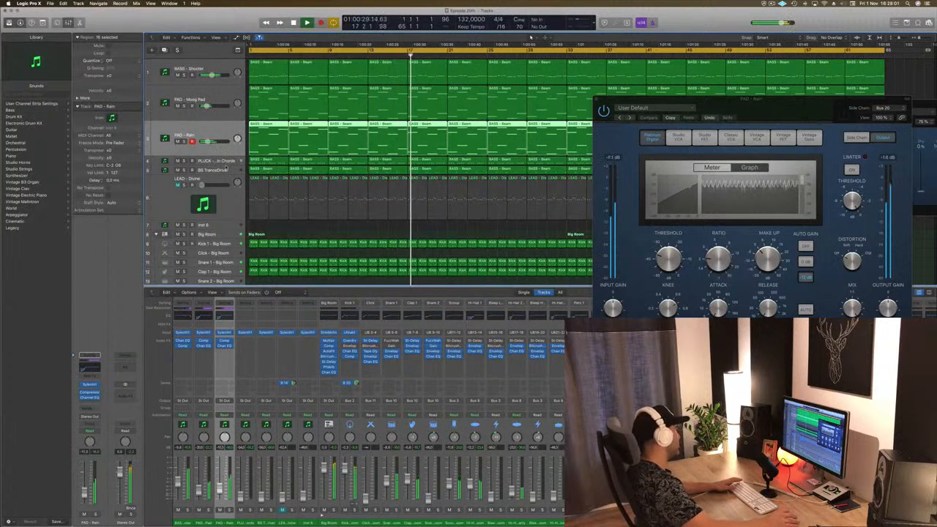
Raise the volume of the PLUCK chords track and add a Channel EQ with a low cut around 114 Hz
left_click(219, 160)
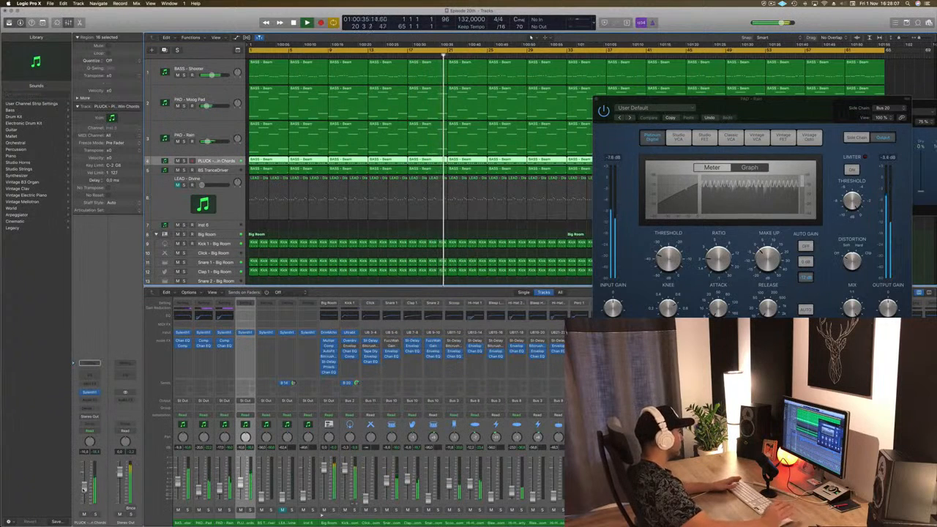
left_click(86, 362)
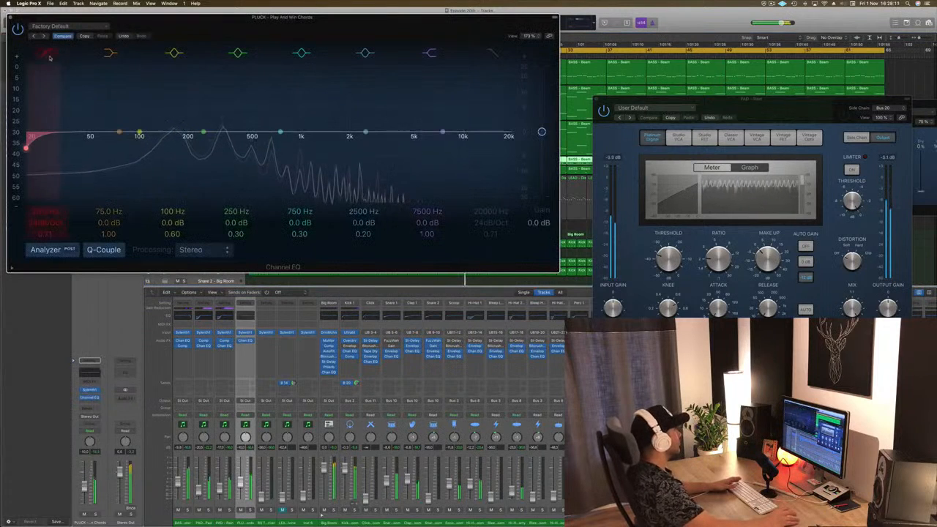
left_click_drag(147, 148, 166, 126)
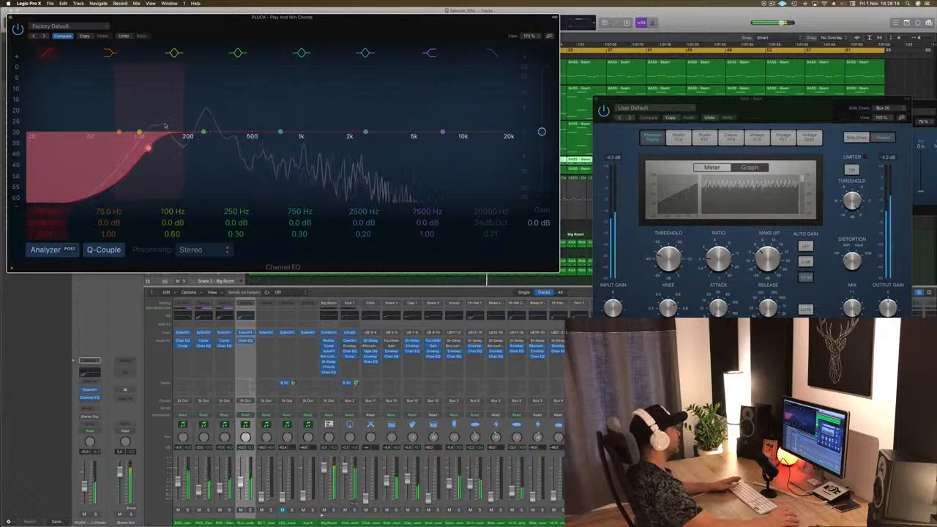
Cut the pluck's EQ by 3 dB at 1000 Hz with a Q of 1.00, then close the EQ
left_click_drag(366, 132, 300, 149)
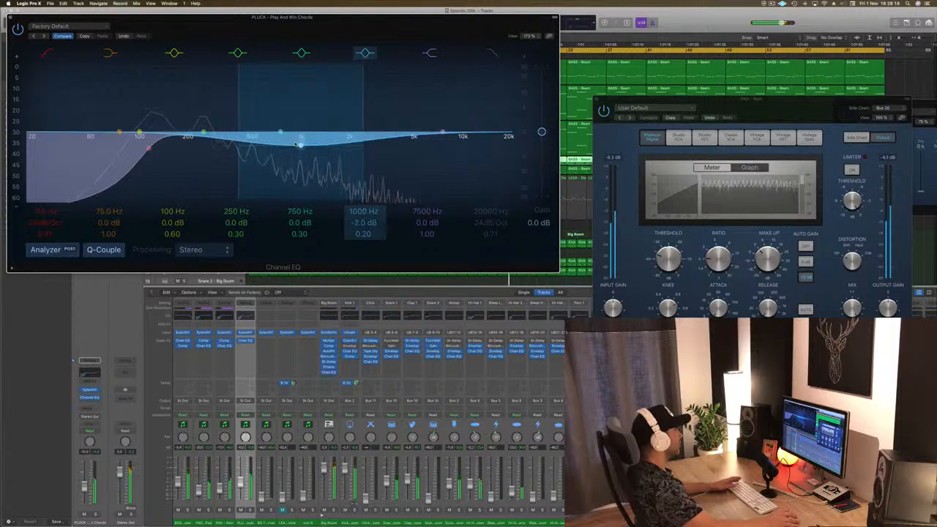
mouse_move(301, 145)
left_mouse_down()
mouse_move(301, 133)
mouse_move(301, 148)
left_mouse_up()
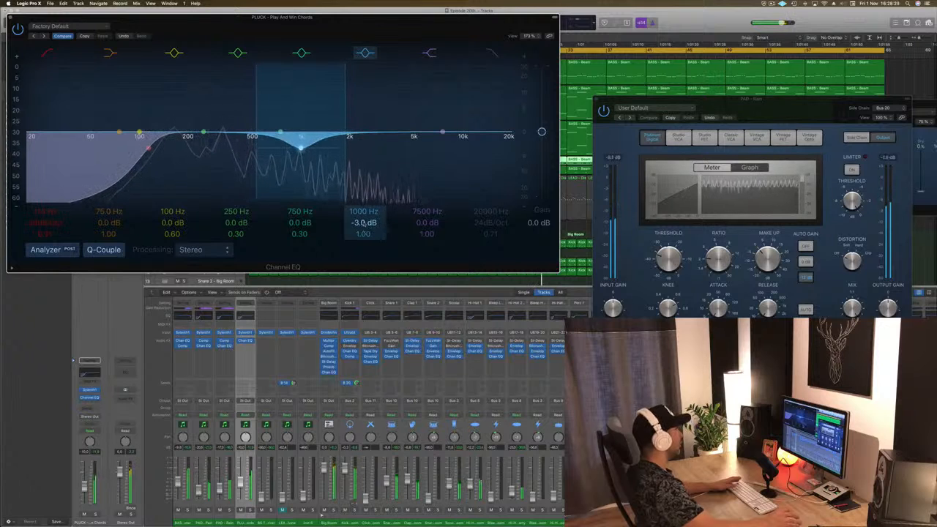
left_click_drag(308, 17, 527, 63)
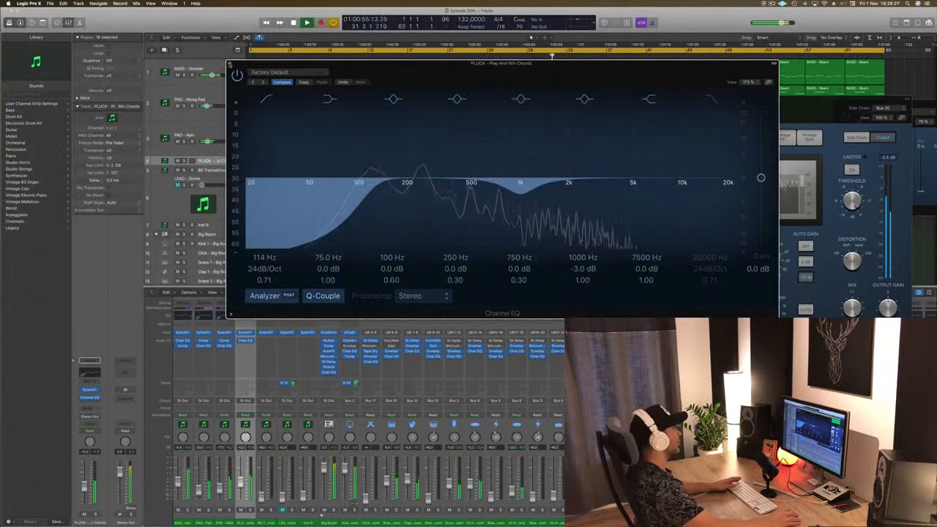
key("super+w")
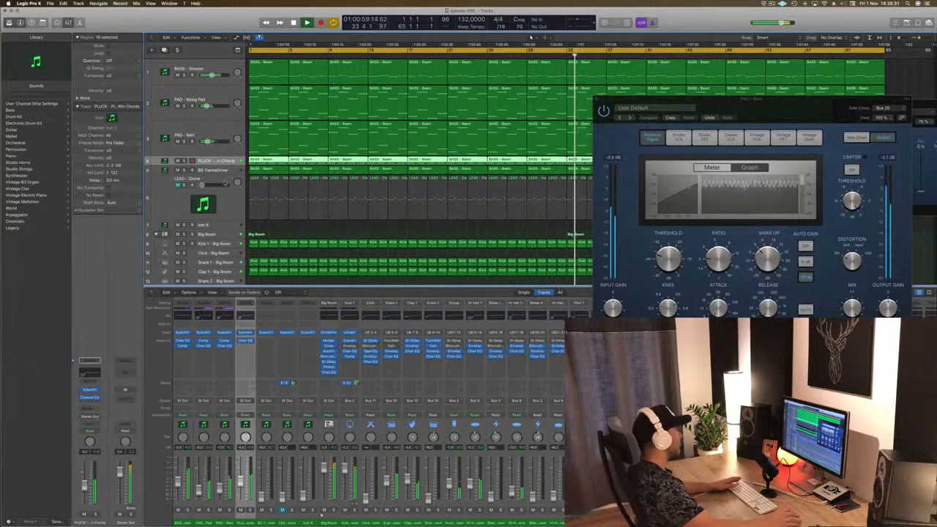
Raise the BS TranceDriver track's volume to about -7 dB and look through the buses available for its send
left_click(227, 170)
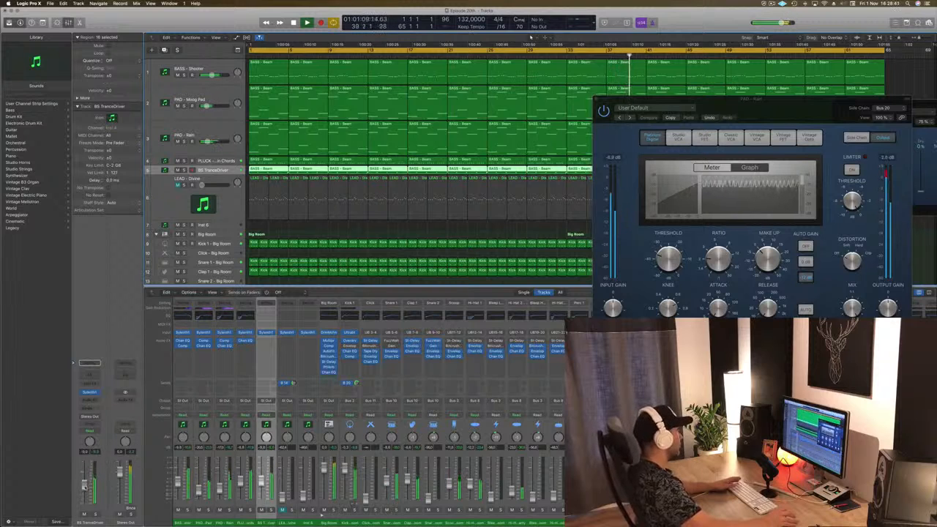
left_click(88, 411)
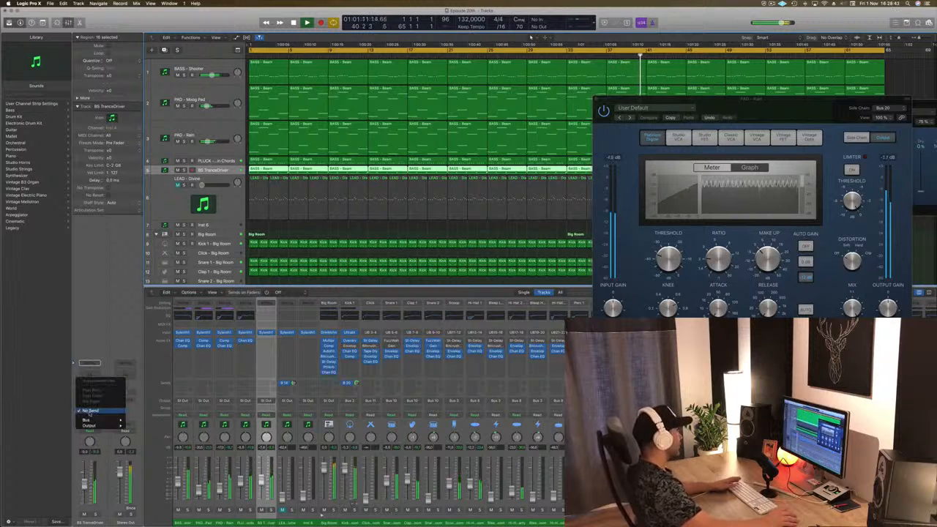
mouse_move(95, 421)
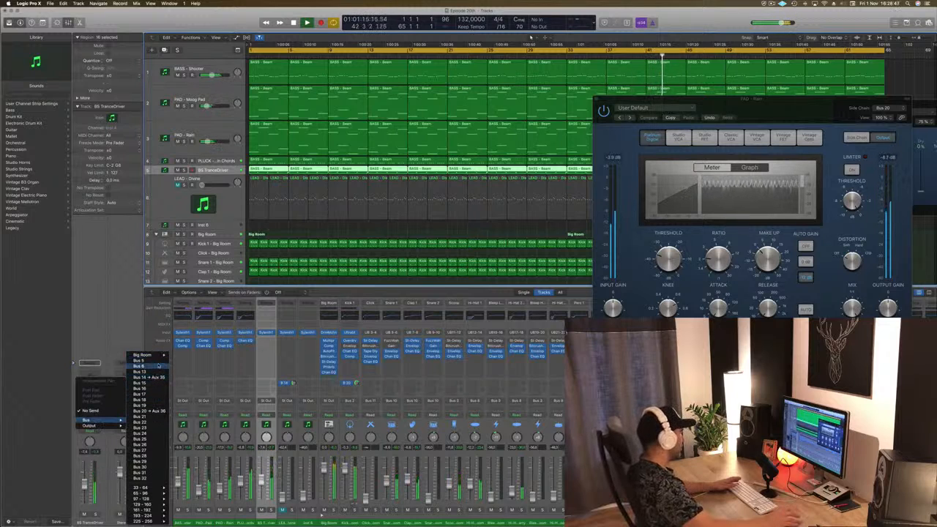
mouse_move(159, 356)
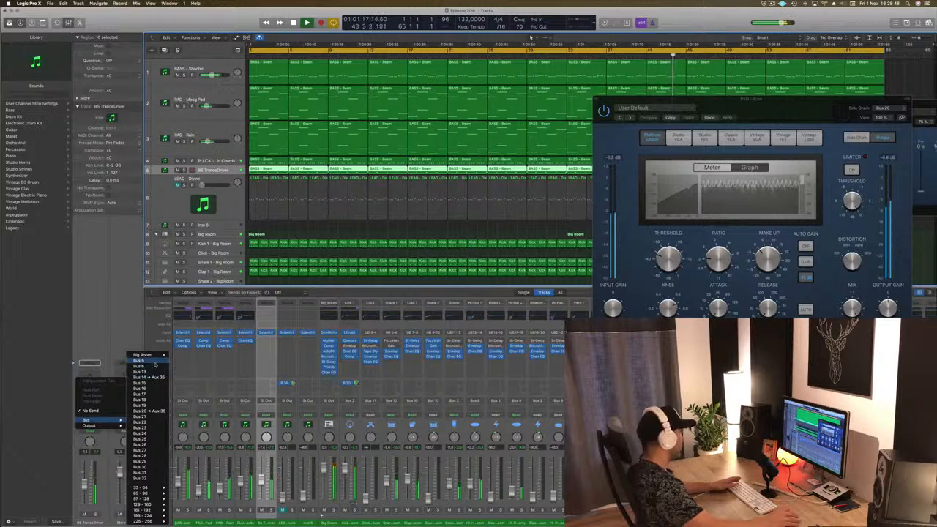
left_click(87, 306)
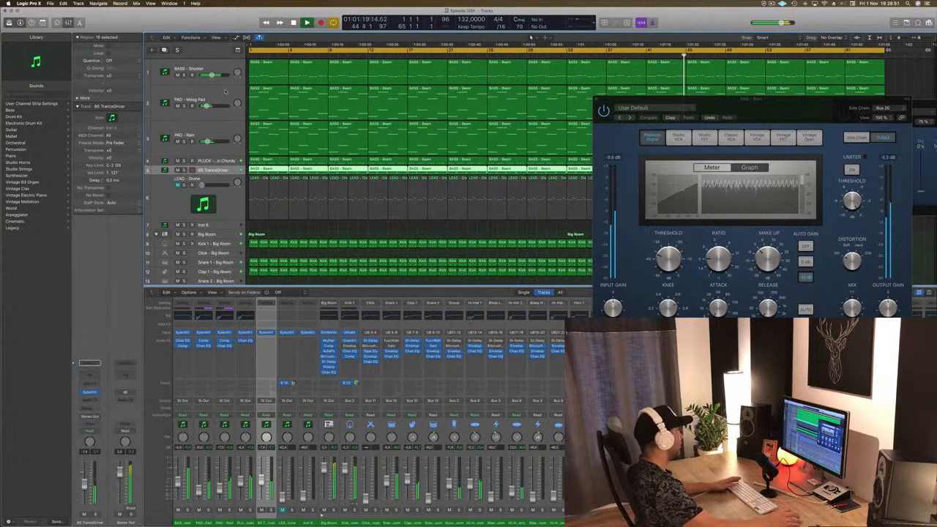
Check which bus LEAD - Divine sends to, then send BS TranceDriver to Bus 14 and raise the send level
left_click(224, 209)
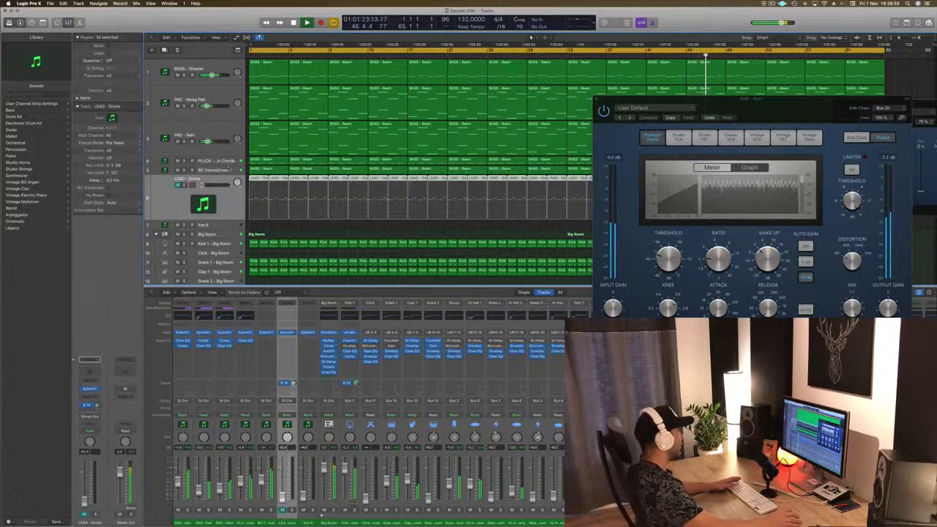
left_click(223, 169)
left_click(88, 409)
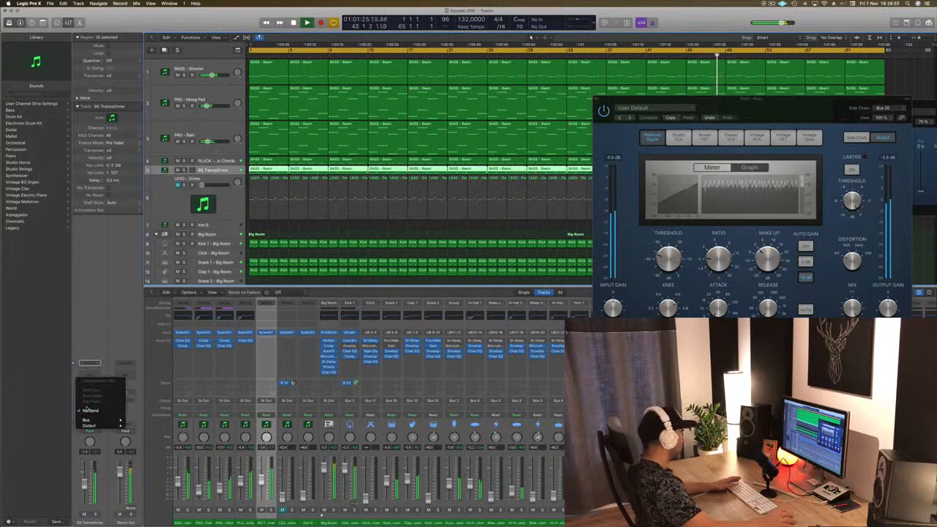
mouse_move(93, 421)
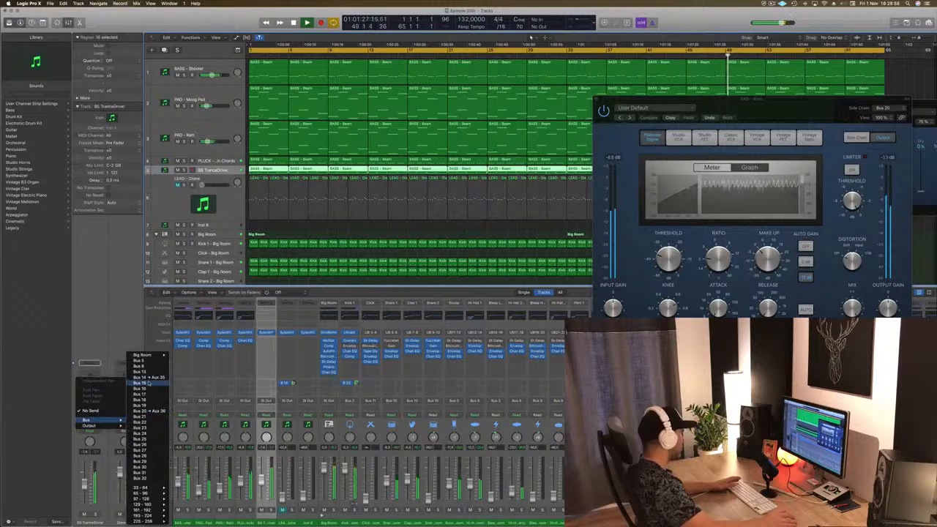
left_click(148, 378)
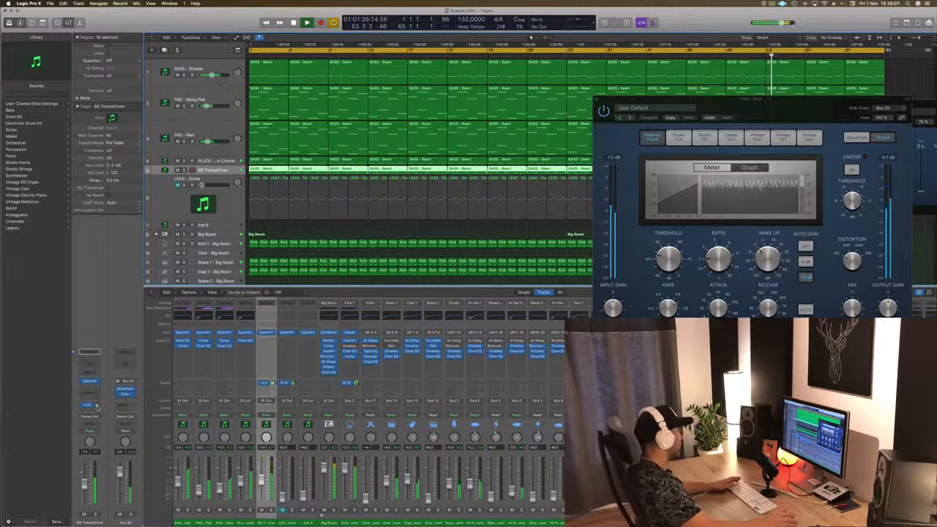
left_click_drag(96, 406, 97, 396)
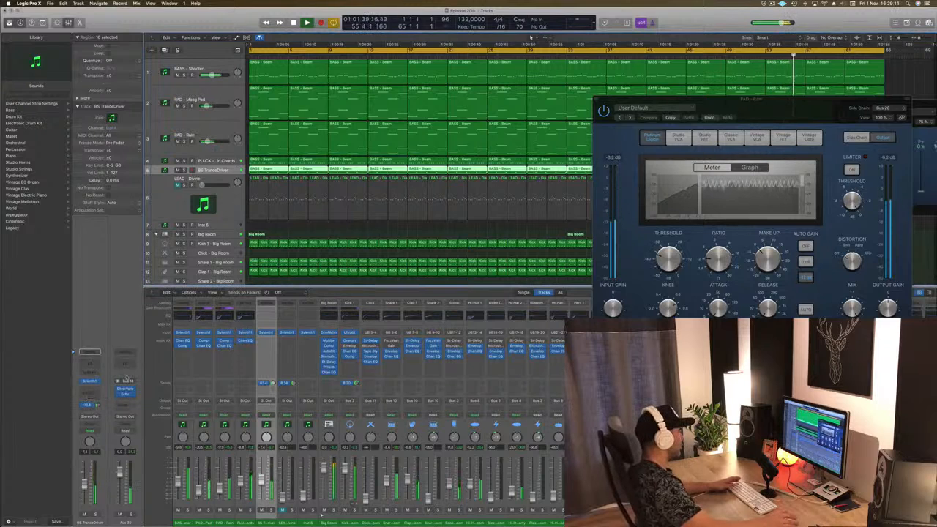
Add a Channel EQ to the Bus 14 effects return, cut its low frequencies, and close the EQ
left_click(125, 361)
left_click_drag(43, 136, 228, 142)
left_click(10, 18)
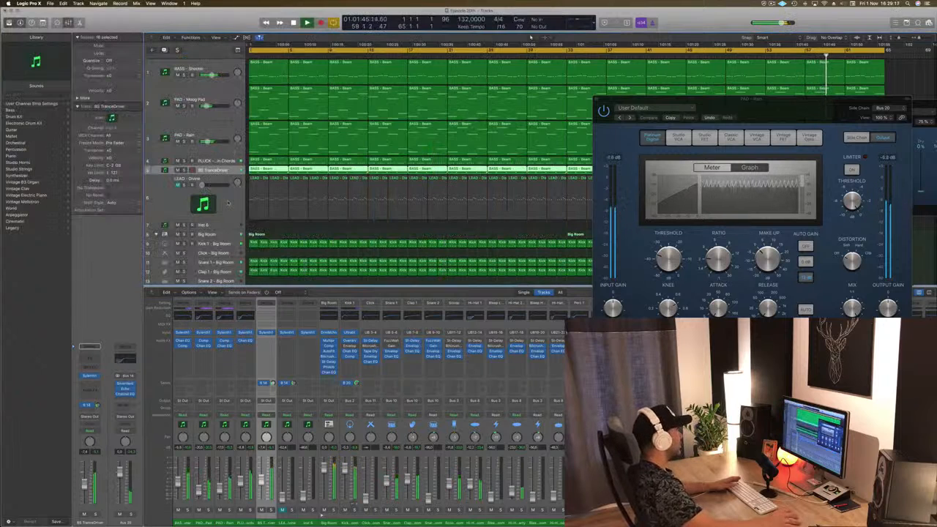
Unmute the LEAD - Divine track and raise its volume to about -16 dB
left_click(229, 204)
scroll(530, 37, "down", 5)
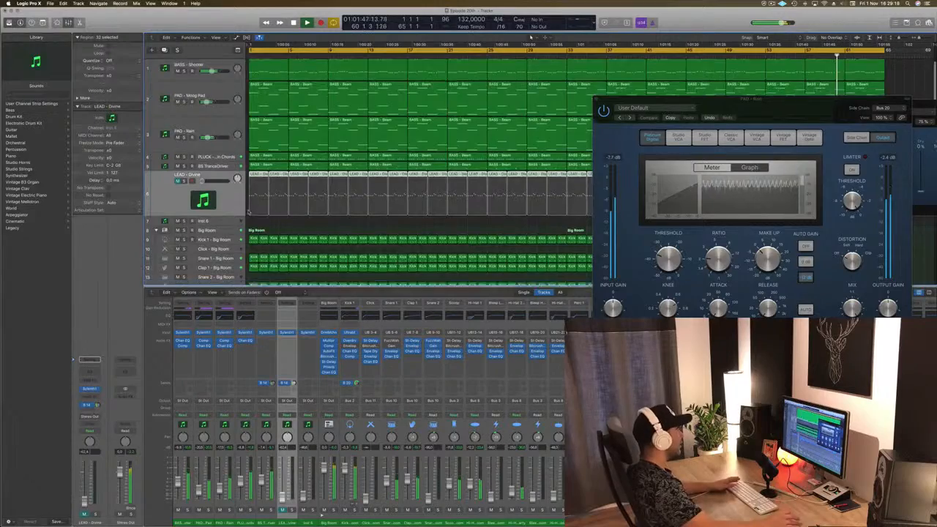
scroll(531, 36, "up", 5)
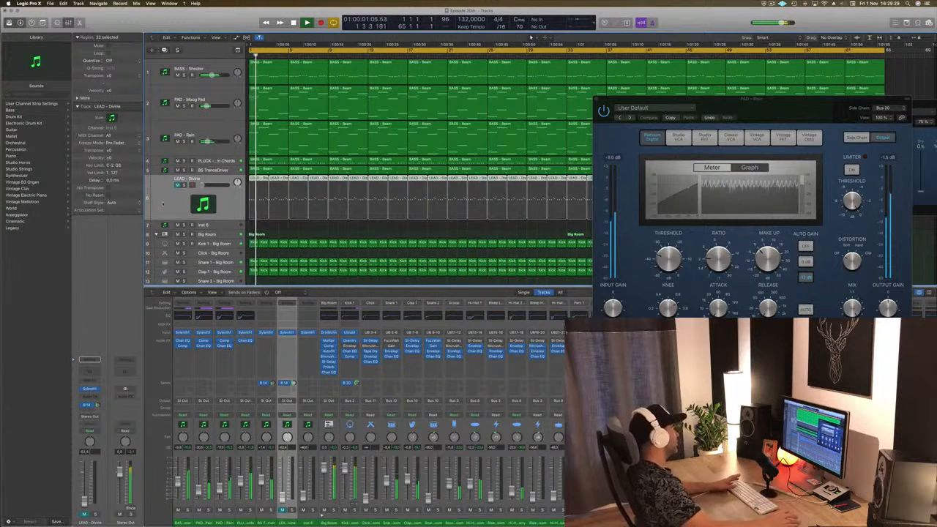
key("ctrl+m")
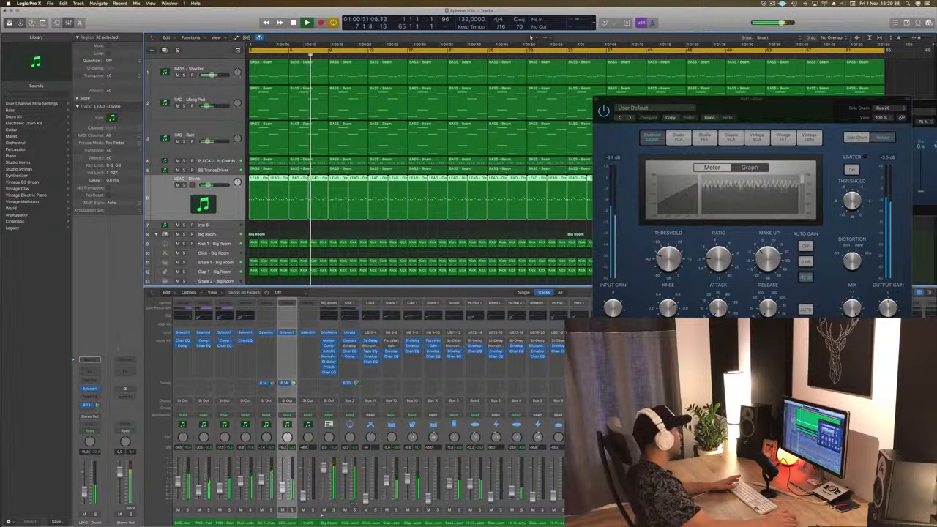
Add a Compressor to LEAD - Divine, side-chain it to Bus 20 (Kick 1), adjust the threshold, close it, and replay from the start
left_click(90, 396)
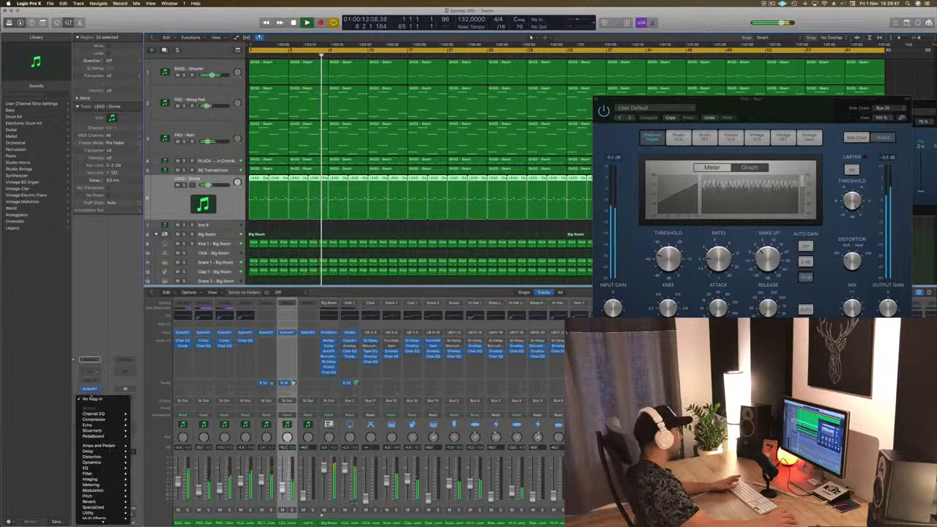
mouse_move(109, 418)
left_click(144, 419)
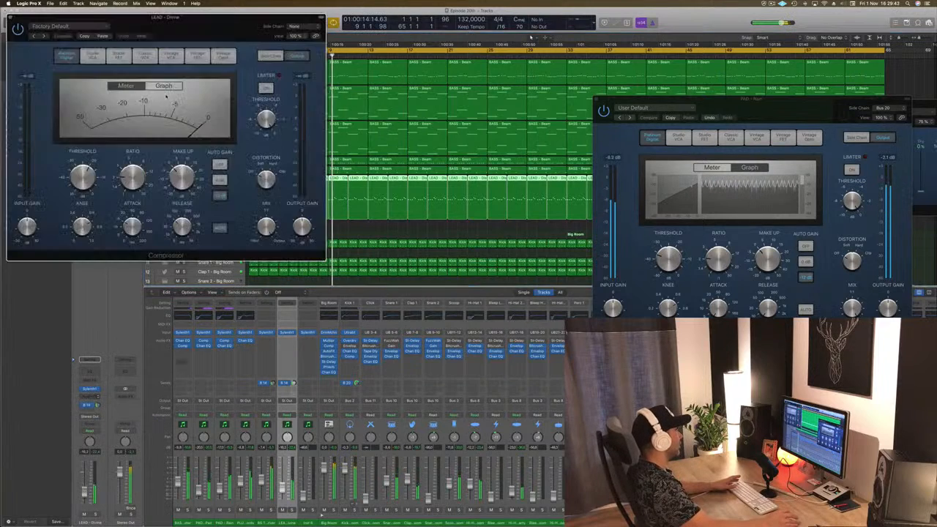
left_click(521, 65)
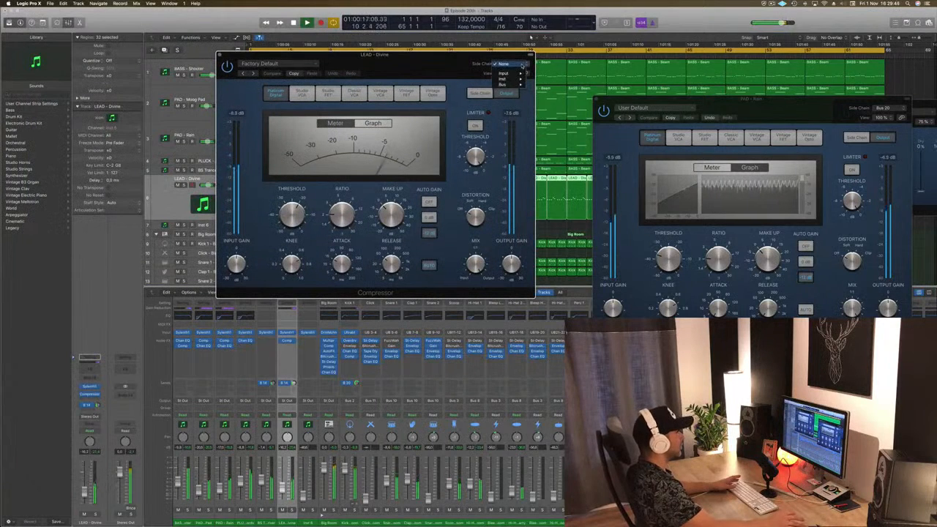
mouse_move(518, 85)
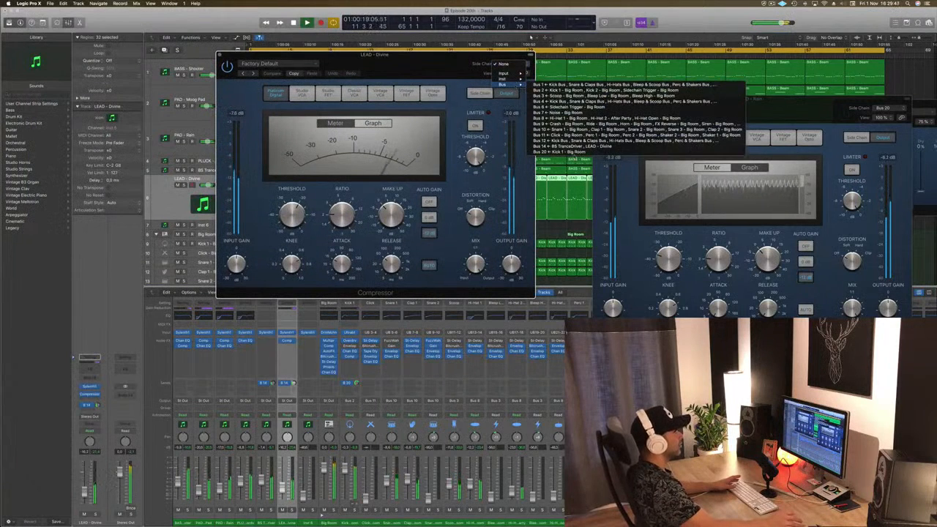
left_click(556, 151)
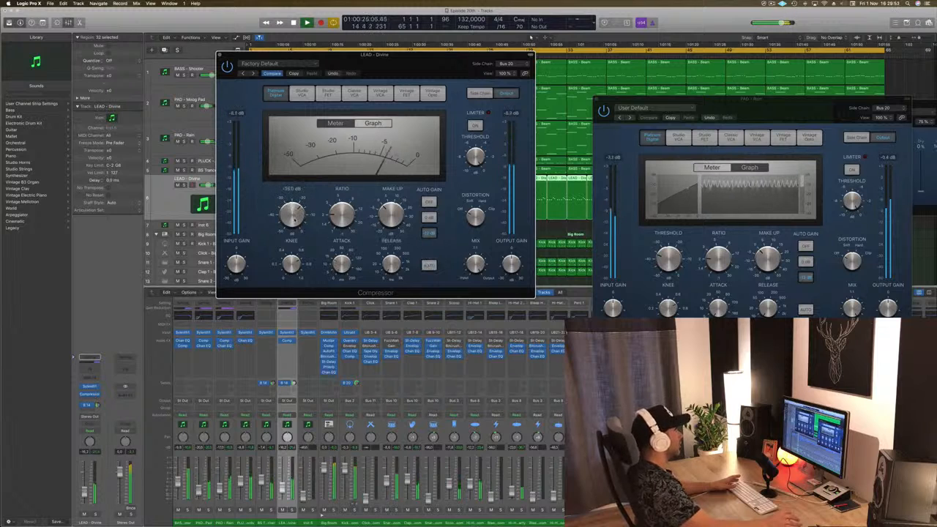
key("super+w")
key("Return")
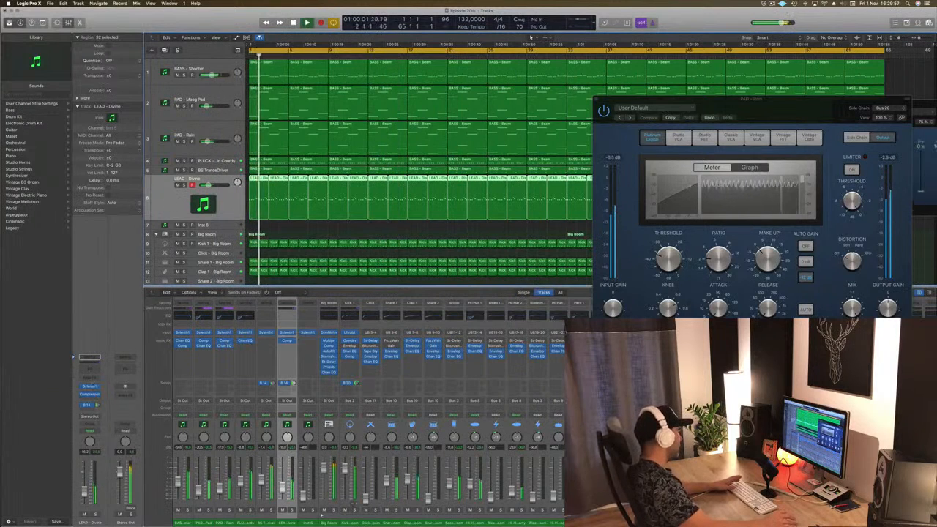
Add a Channel EQ to LEAD - Divine and enable its low cut at 530 Hz
double_click(286, 314)
left_click_drag(135, 15, 216, 61)
mouse_move(112, 150)
left_mouse_down()
mouse_move(215, 167)
mouse_move(360, 166)
left_mouse_up()
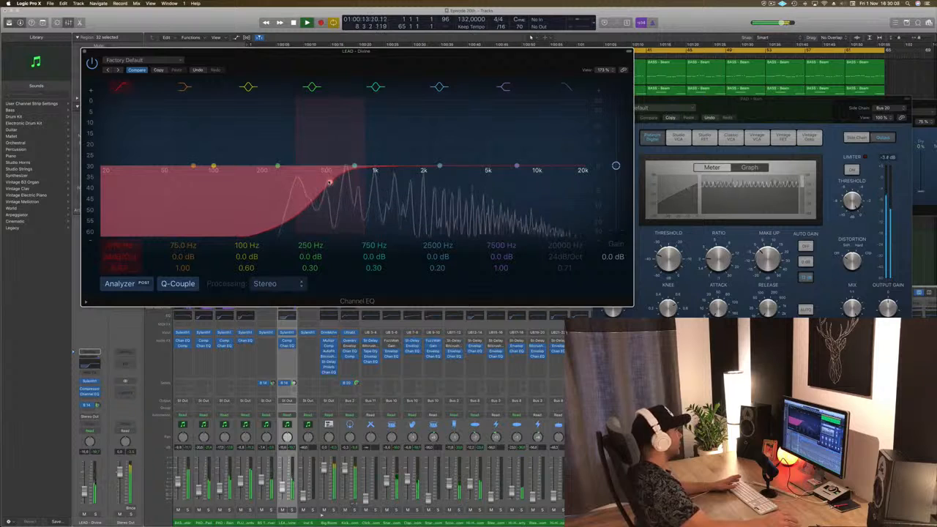
Boost the lead's high shelf by 4 dB at 3000 Hz, enable a high cut at 15800 Hz, close the EQ, and restart playback
left_click_drag(517, 167, 434, 155)
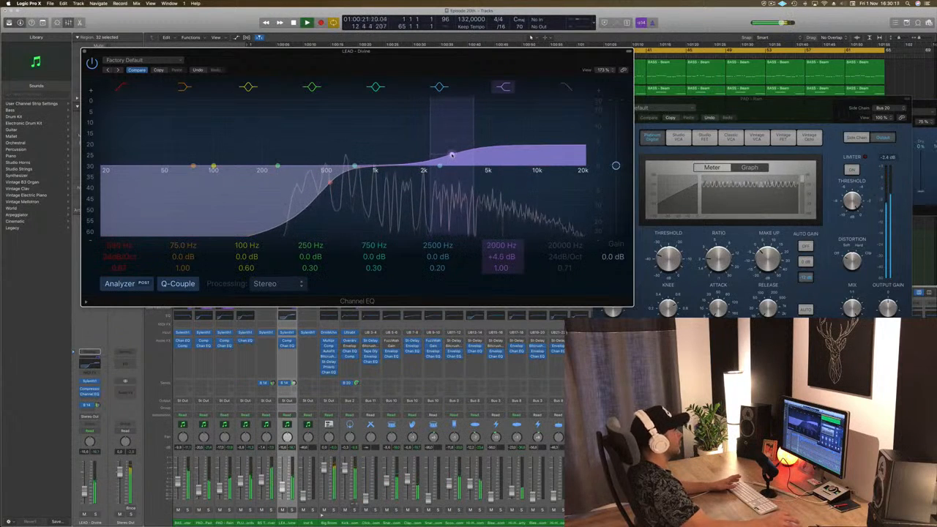
left_click_drag(468, 63, 565, 60)
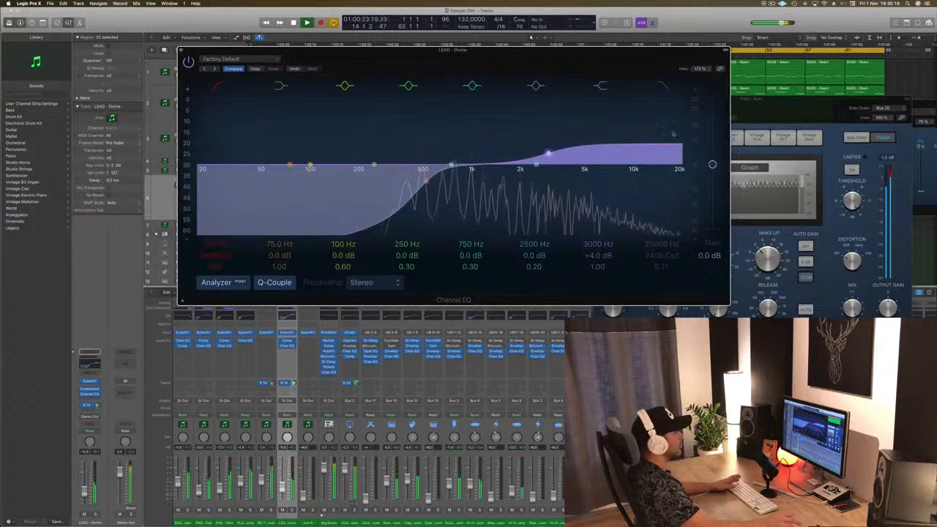
mouse_move(672, 172)
left_mouse_down()
mouse_move(633, 171)
mouse_move(681, 171)
left_mouse_up()
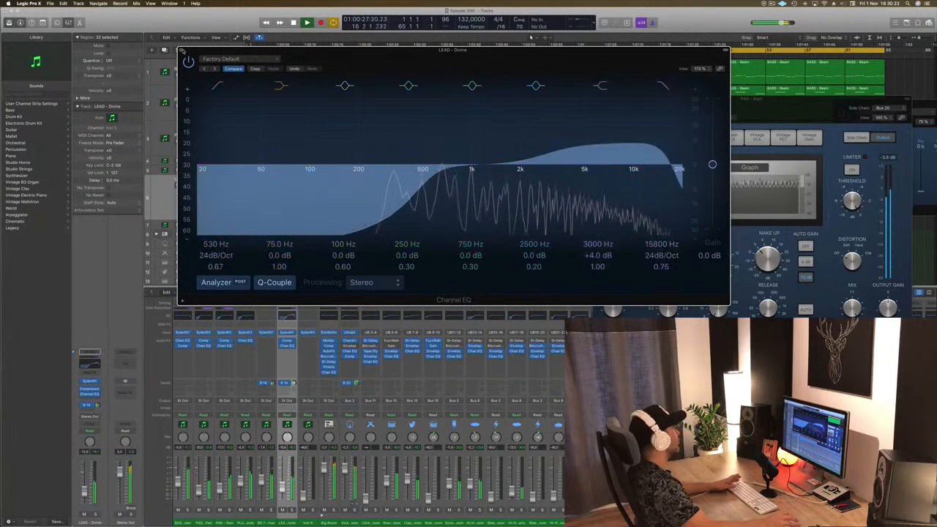
key("super+w")
key("space")
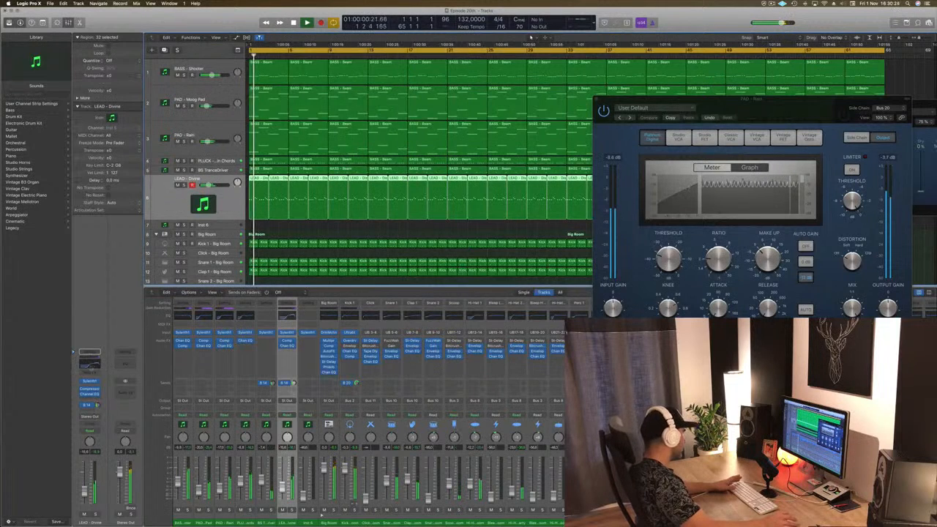
Raise the filter control cutoff and switch on Warm Drive in LEAD - Divine's Sylenth1, close it, and replay from the start
left_click(89, 382)
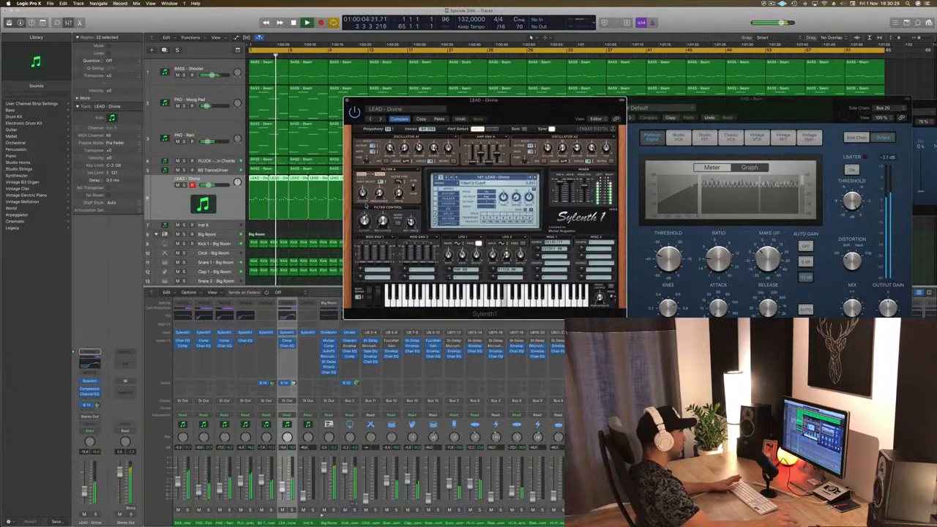
left_click_drag(367, 220, 371, 210)
left_click(397, 221)
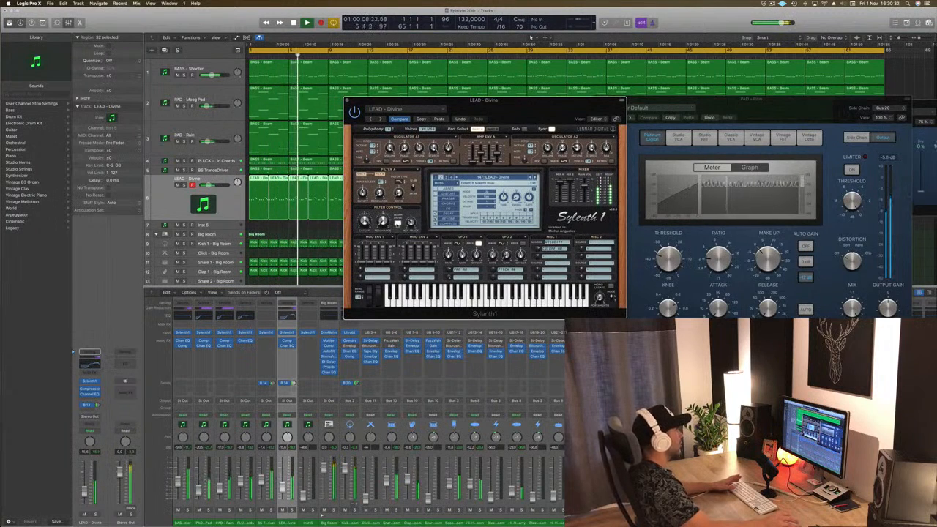
left_click_drag(483, 99, 494, 97)
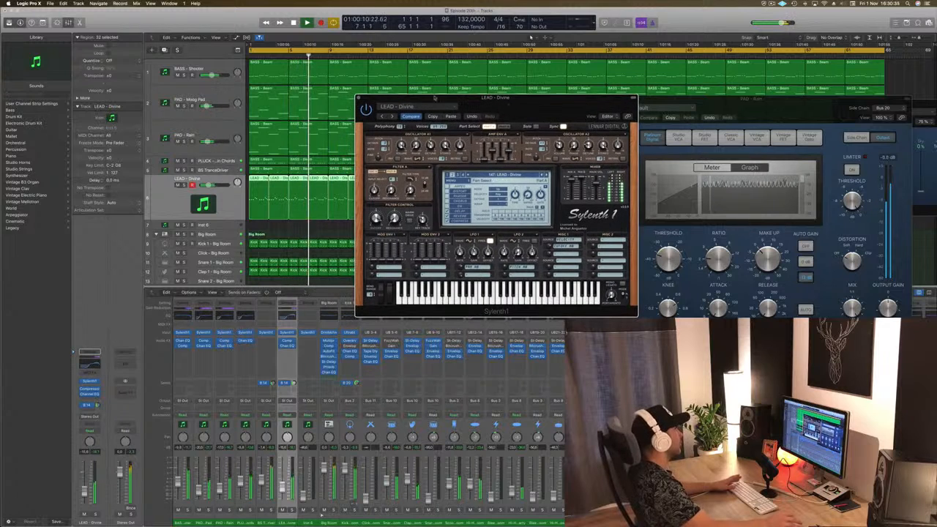
key("super+w")
key("Return")
key("space")
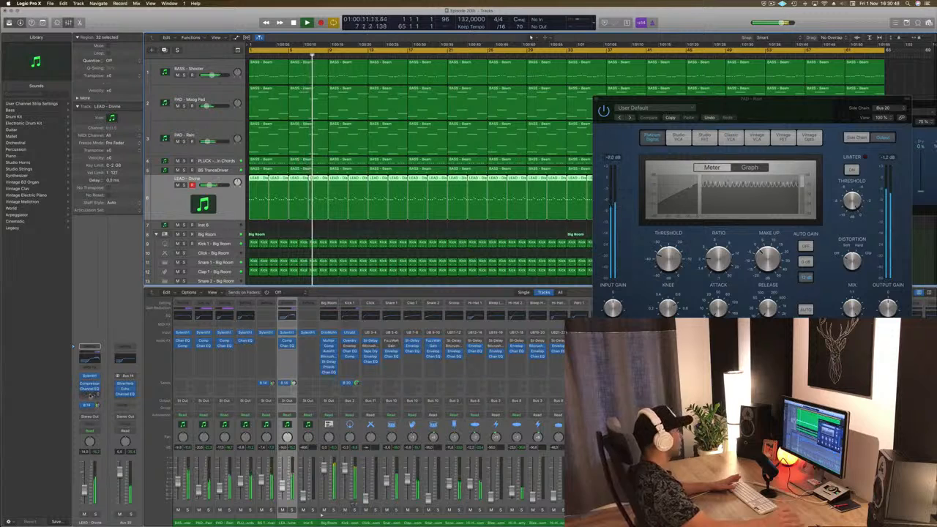
Stop playback, add a Chorus effect after the Channel EQ on LEAD - Divine, and replay from the start
key("space")
left_click(89, 395)
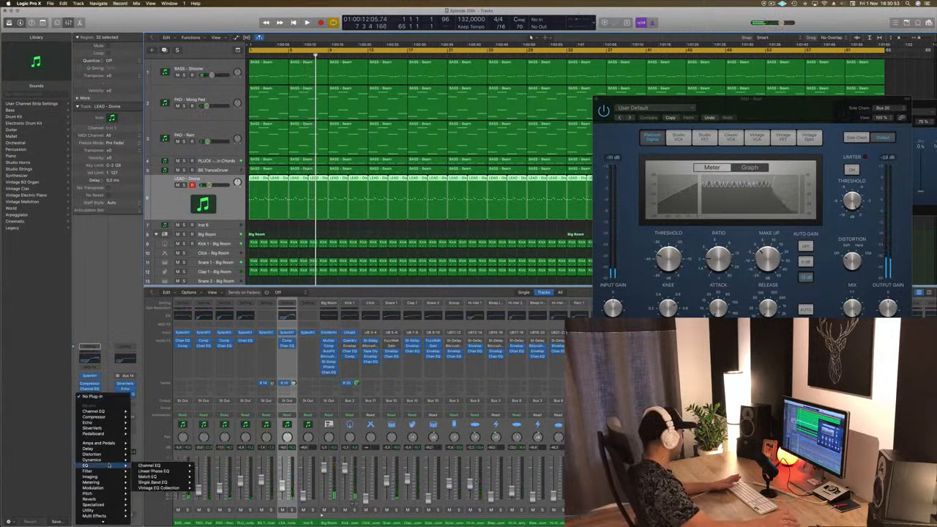
mouse_move(106, 489)
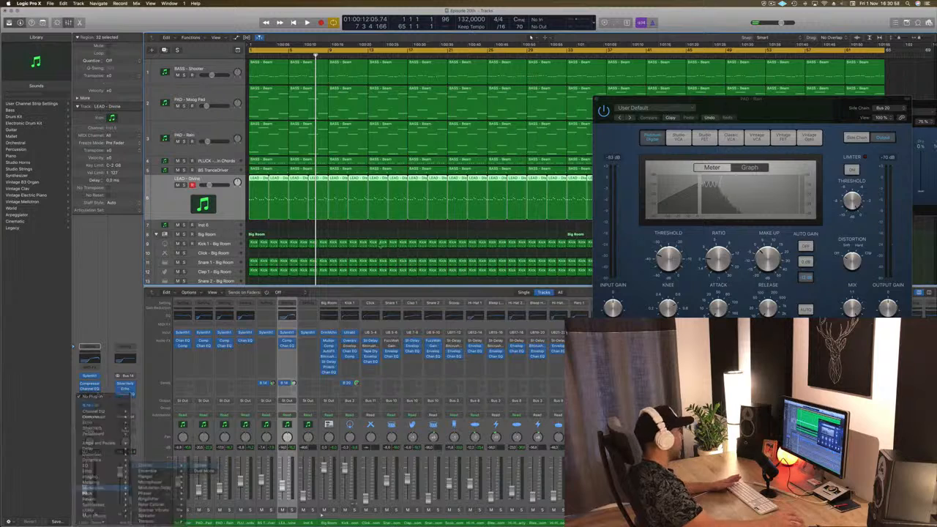
left_click(200, 465)
left_click_drag(98, 19, 457, 119)
key("Return")
key("space")
Browse the Chorus presets to Mega Wide Chorus and close the Chorus and PAD - Rain Compressor windows
left_click(401, 135)
left_click(402, 135)
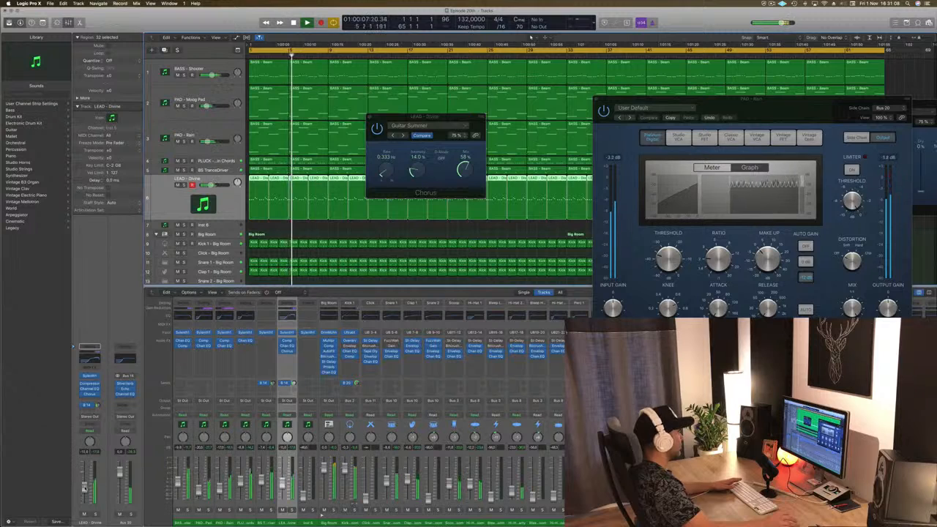
left_click(403, 136)
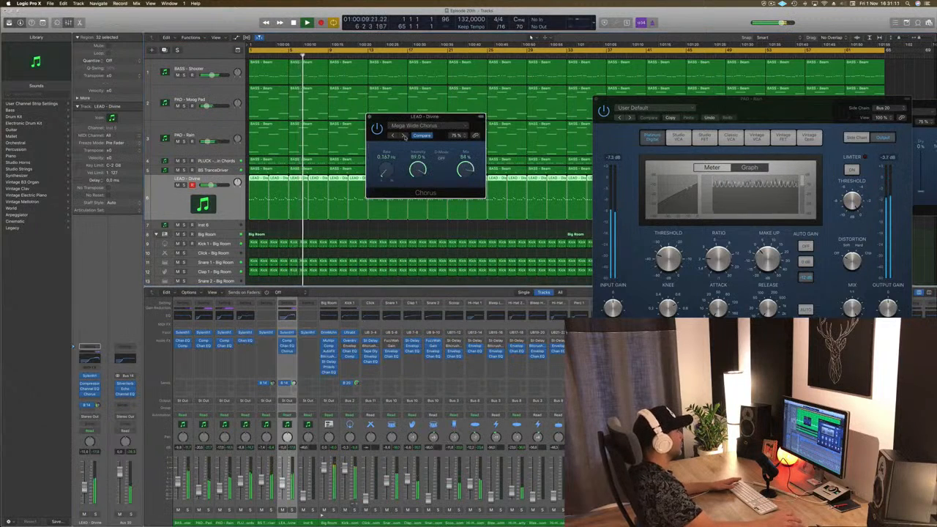
left_click_drag(402, 135, 393, 135)
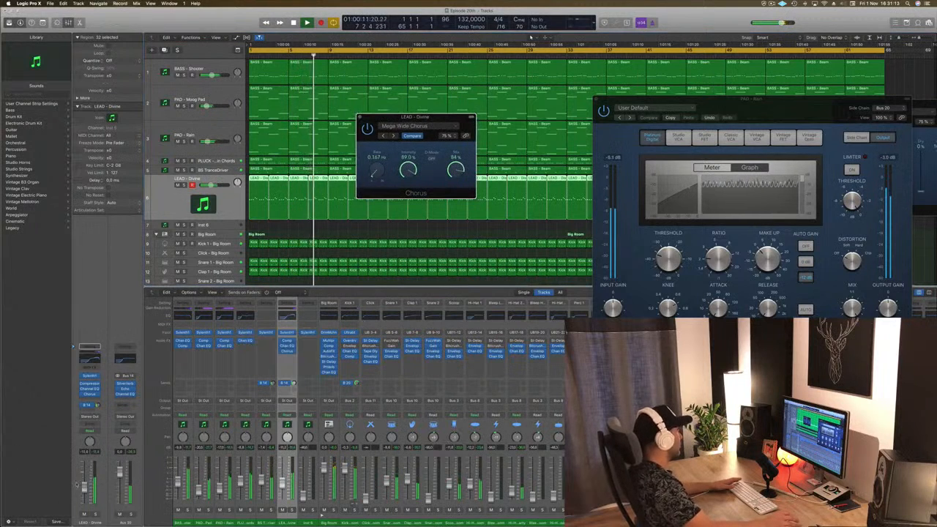
left_click(530, 36)
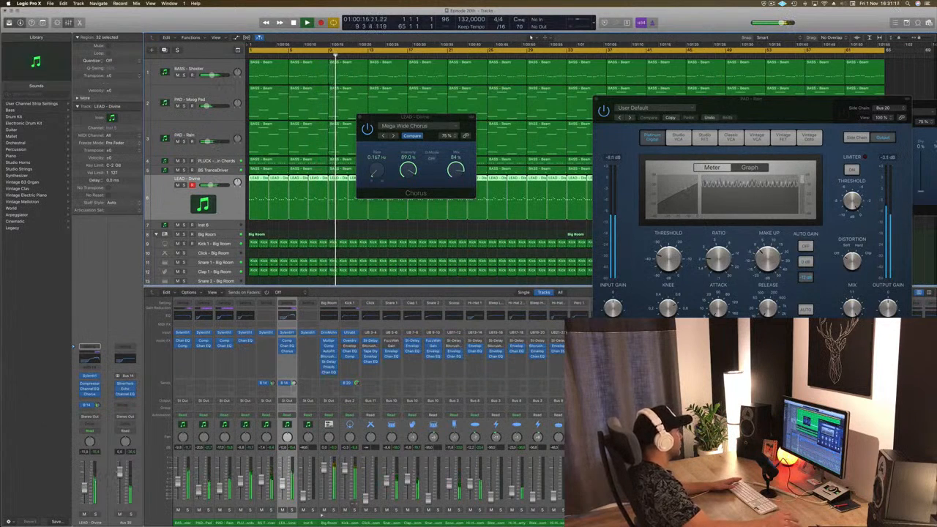
left_click_drag(415, 117, 377, 120)
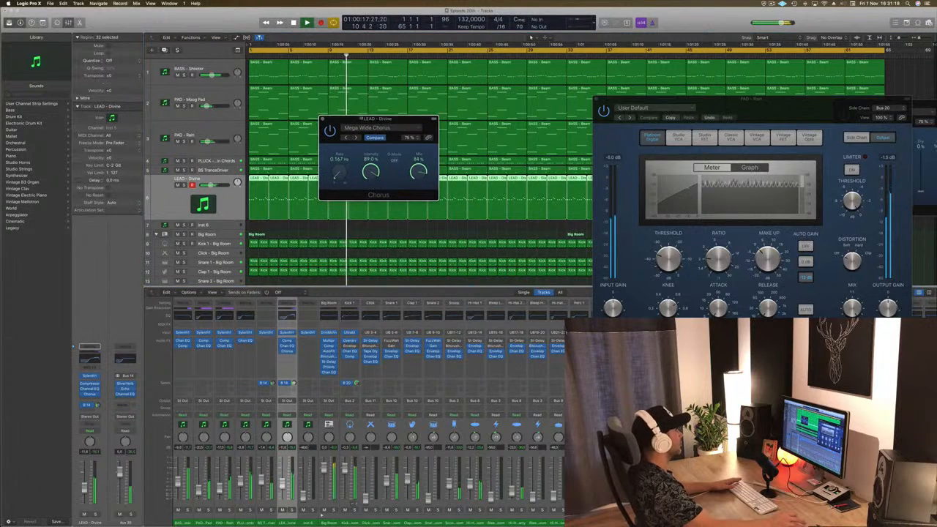
left_click(323, 118)
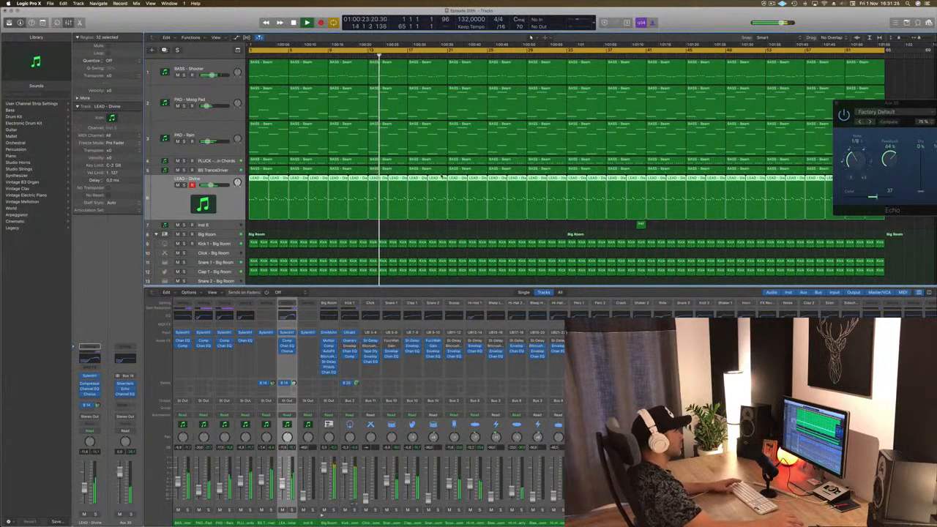
Hide the mixer to show the full arrangement, play it from the start, and stop playback
key("x")
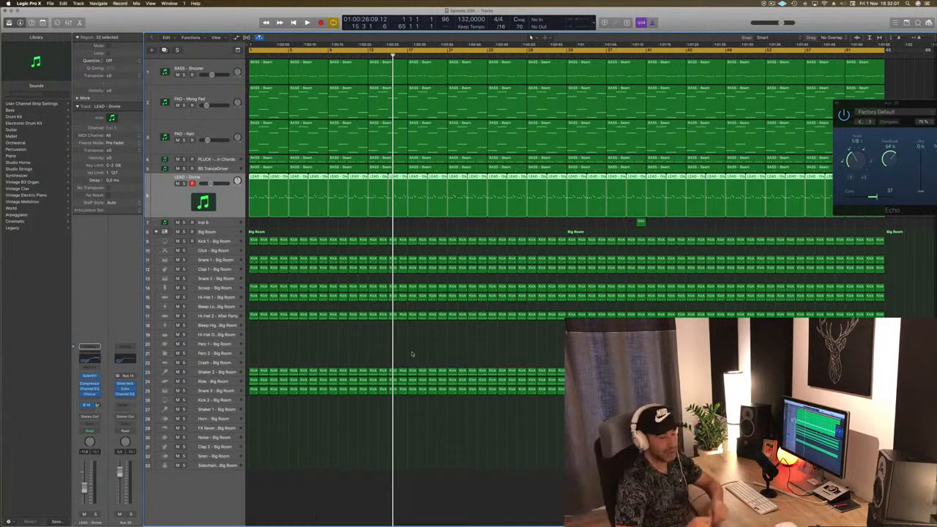
key("Return")
key("space")
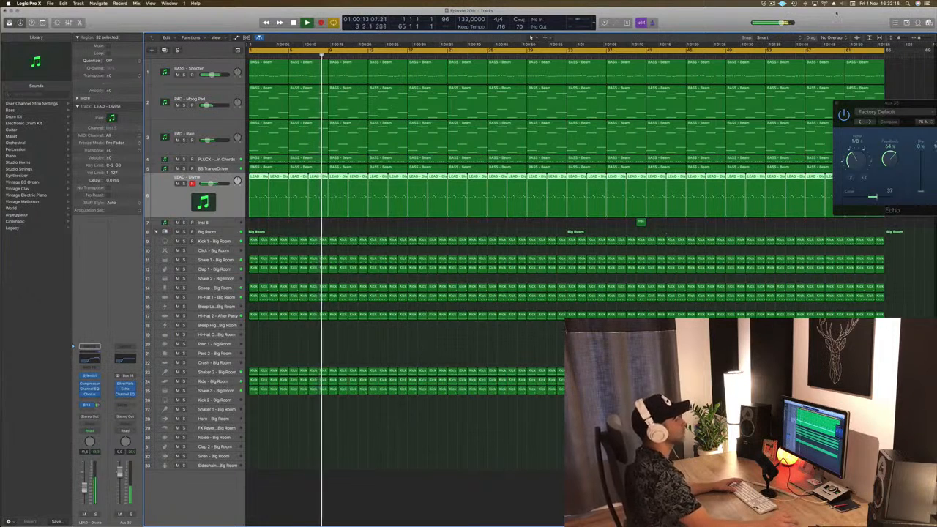
key("space")
left_click(782, 3)
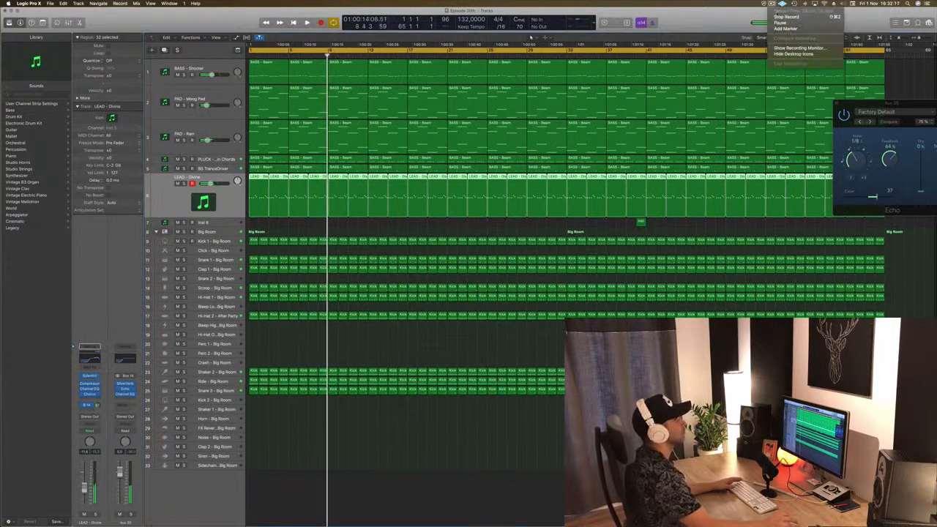
left_click(786, 16)
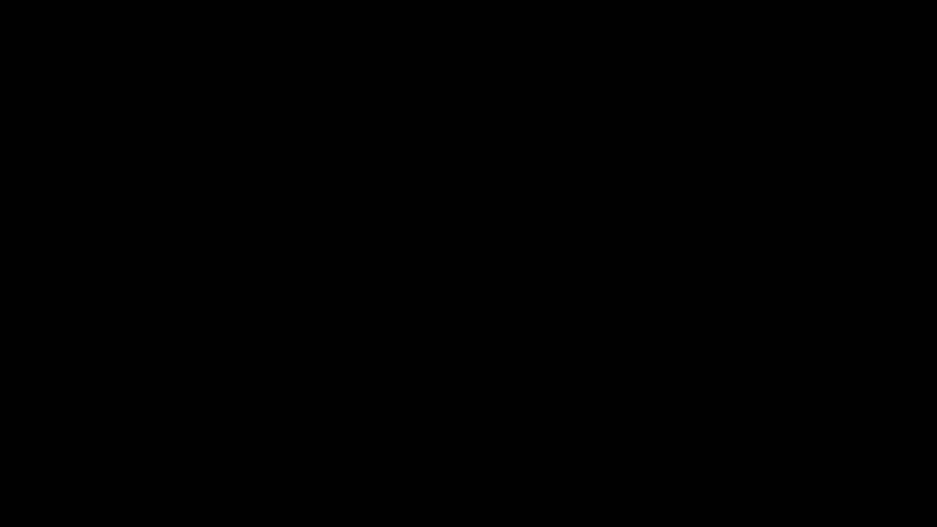